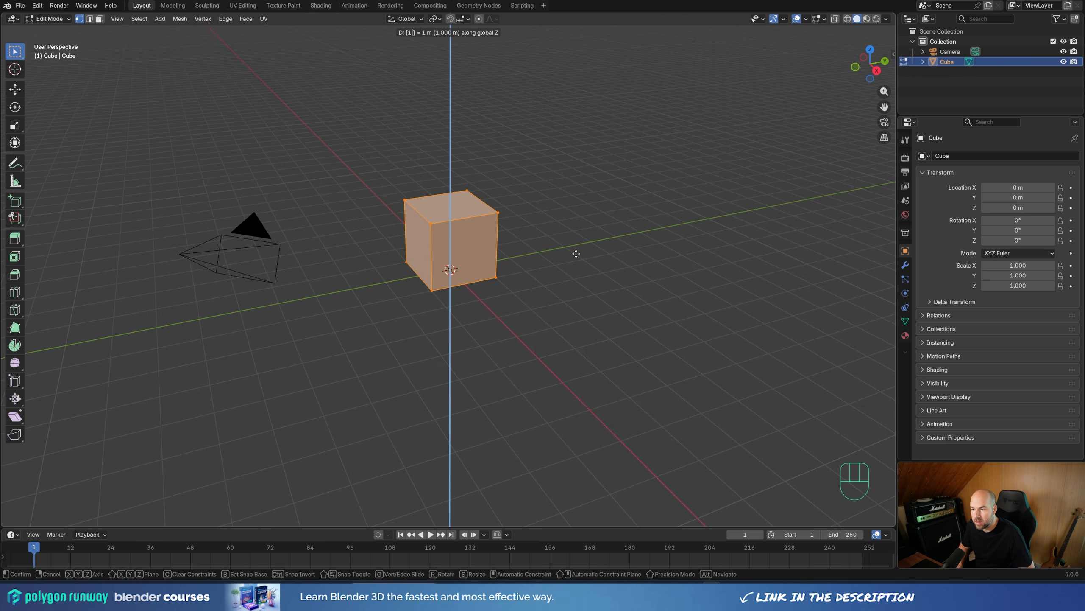
Step: Raise the cube's mesh 1 m along Z, then scale the whole object down to about 0.54 m per side
{"action": "key", "text": "KP_Enter"}
{"action": "key", "text": "Tab"}
{"action": "middle_click_drag", "start_coordinate": [569, 240], "coordinate": [691, 295]}
{"action": "key", "text": "s"}
{"action": "left_click", "coordinate": [502, 251]}
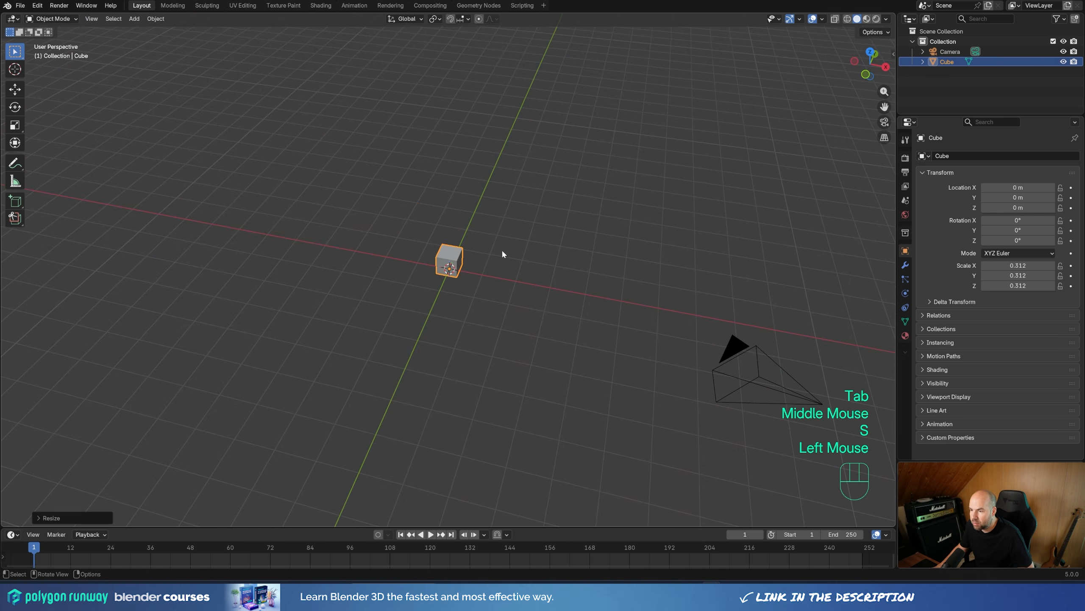
{"action": "scroll", "coordinate": [503, 252], "scroll_direction": "up", "scroll_amount": 4}
{"action": "key", "text": "n"}
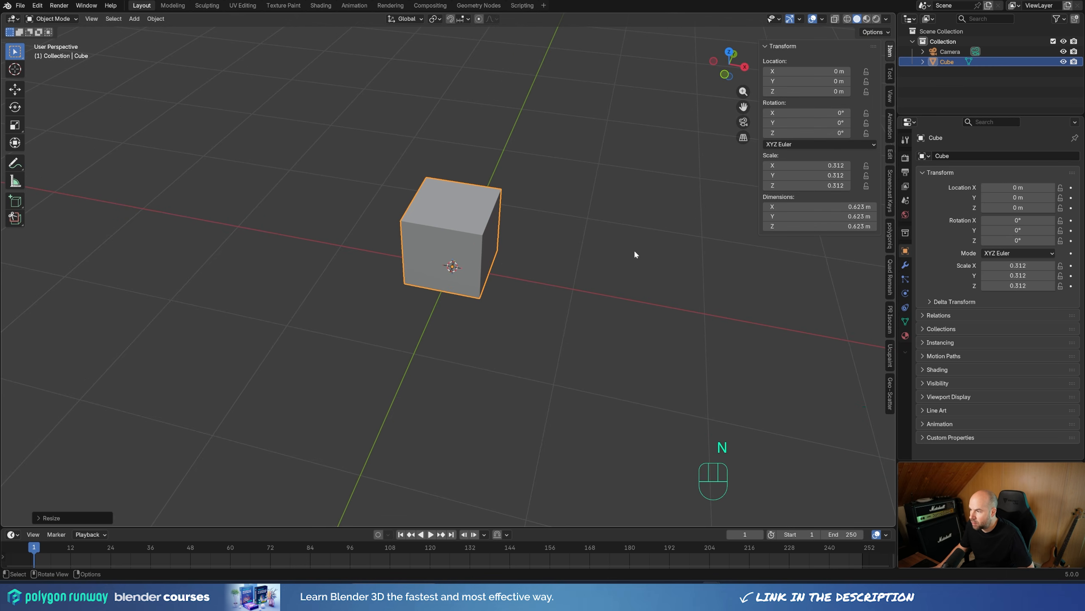
{"action": "key", "text": "s"}
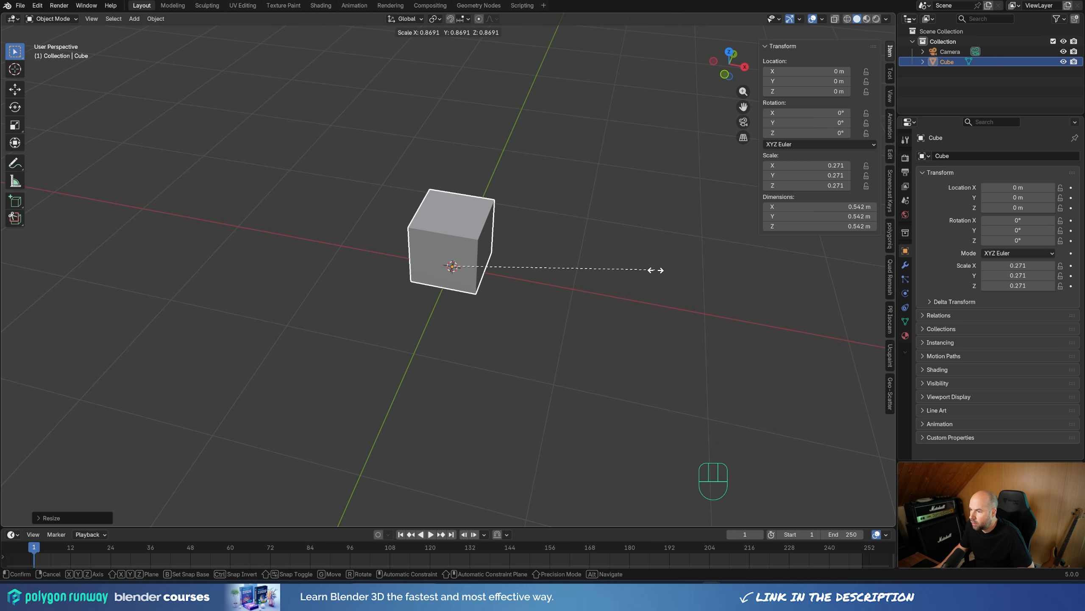
{"action": "left_click", "coordinate": [657, 274]}
Step: Narrow the cube along Y to about 0.385 m and apply its scale
{"action": "middle_click_drag", "start_coordinate": [657, 274], "coordinate": [581, 246]}
{"action": "key", "text": "s"}
{"action": "key", "text": "y"}
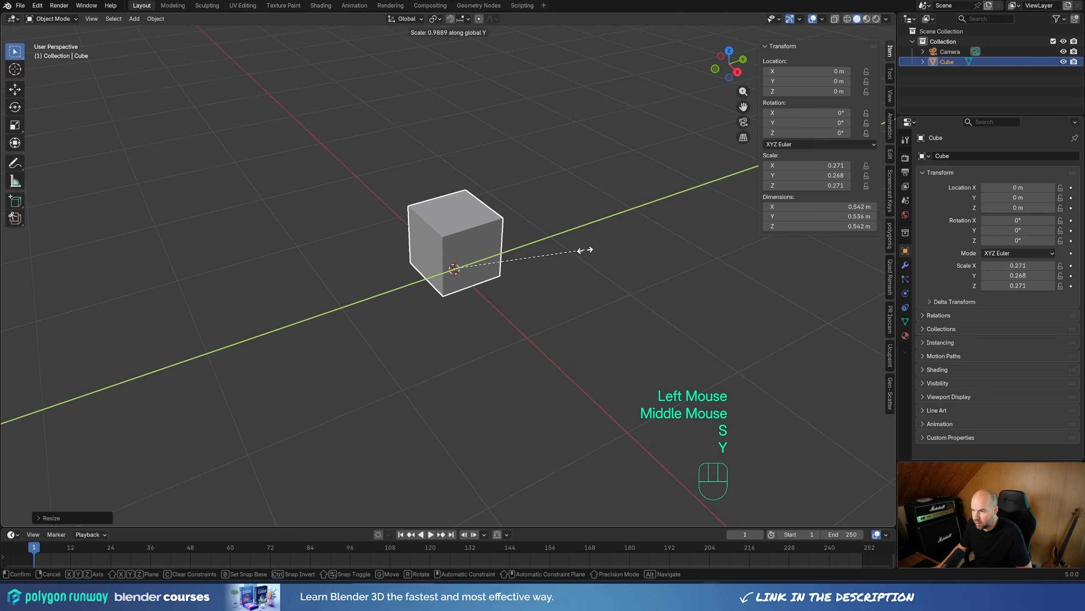
{"action": "left_click", "coordinate": [539, 252]}
{"action": "key", "text": "ctrl+a"}
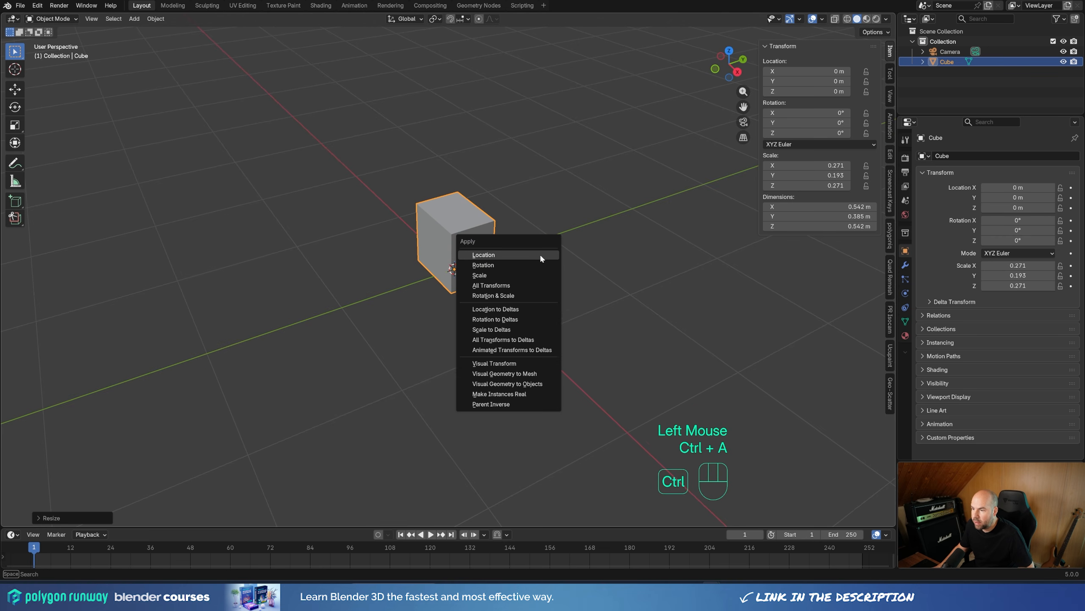
{"action": "left_click", "coordinate": [490, 279]}
Step: Raise the top face of the cube about 0.22 m along Z in edit mode
{"action": "middle_click_drag", "start_coordinate": [483, 257], "coordinate": [516, 256]}
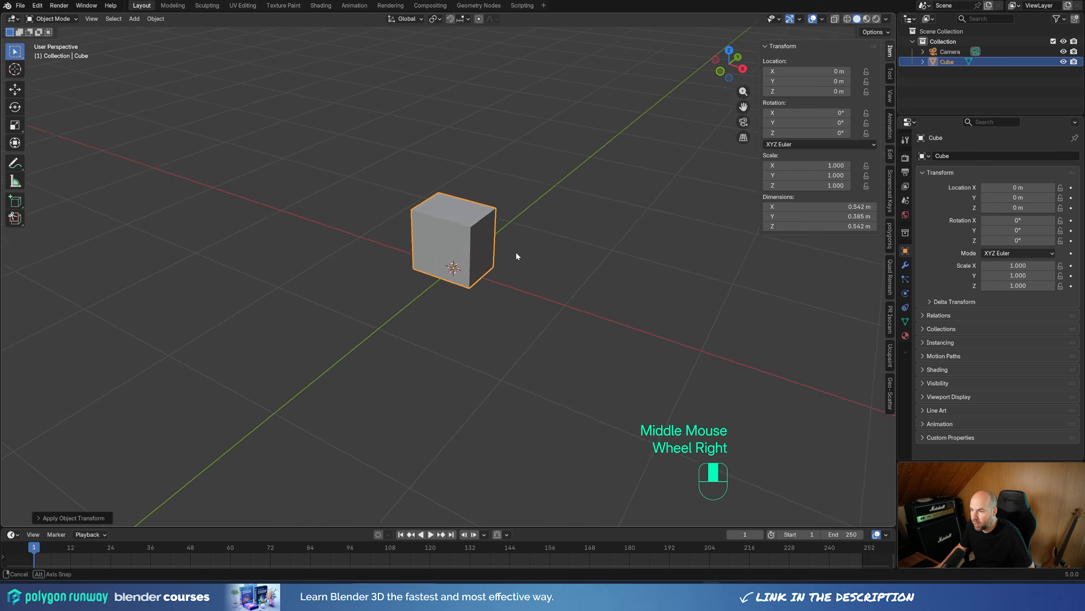
{"action": "key", "text": "Tab"}
{"action": "left_click_drag", "start_coordinate": [388, 173], "coordinate": [563, 241]}
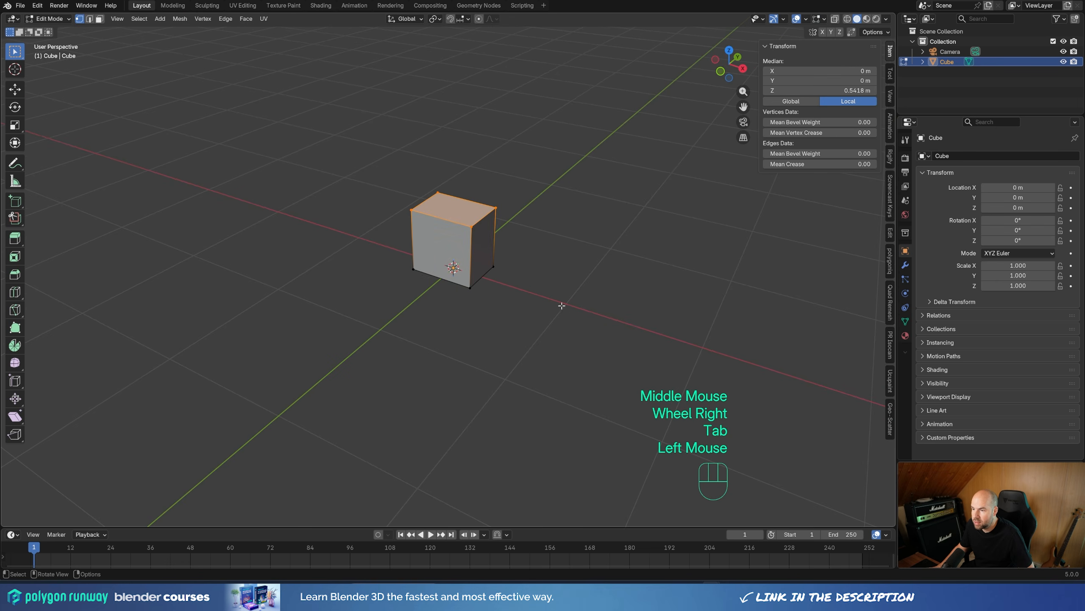
{"action": "middle_click_drag", "start_coordinate": [561, 305], "coordinate": [564, 279]}
{"action": "key", "text": "g"}
{"action": "key", "text": "z"}
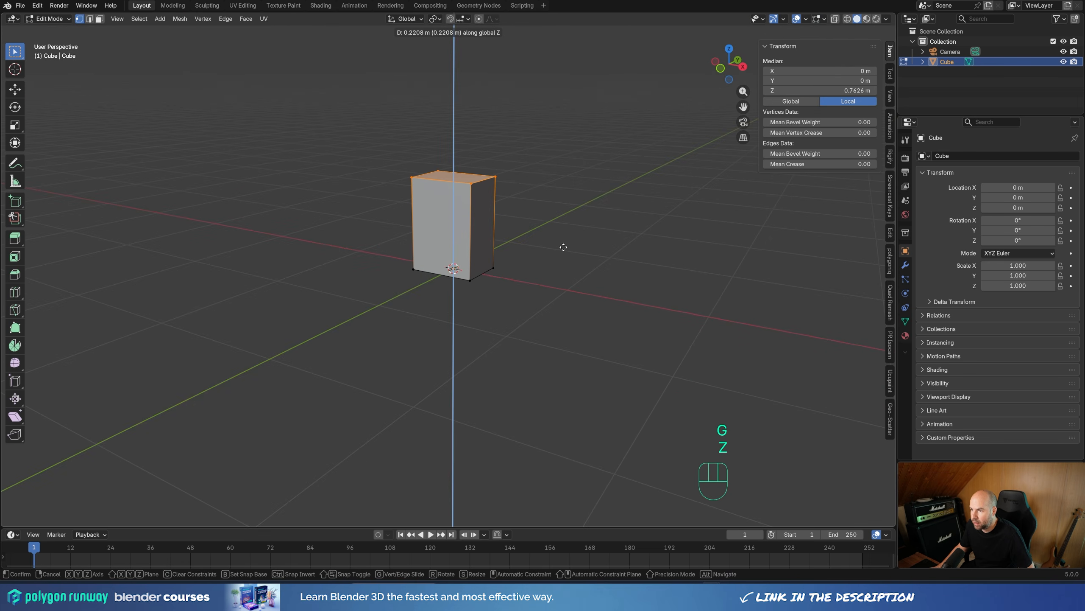
{"action": "left_click", "coordinate": [563, 247]}
Step: Bevel the two top edges running along X with clamping on and 9 segments to form a full rounded arch
{"action": "middle_click_drag", "start_coordinate": [562, 245], "coordinate": [555, 208]}
{"action": "key", "text": "2"}
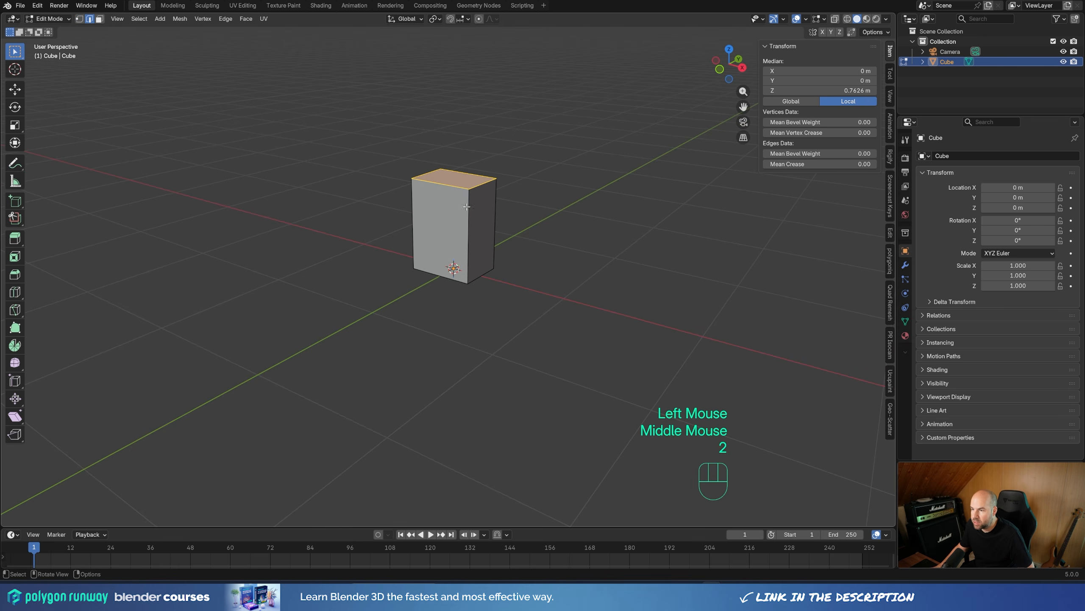
{"action": "left_click", "coordinate": [441, 184]}
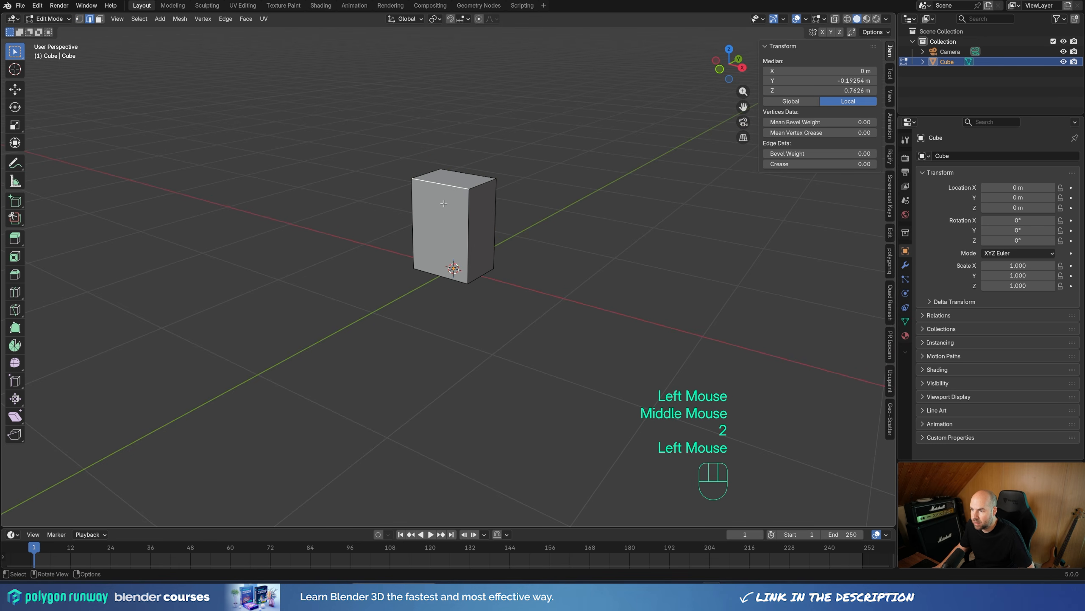
{"action": "left_click", "coordinate": [462, 174], "text": "shift"}
{"action": "middle_click_drag", "start_coordinate": [512, 193], "coordinate": [580, 249], "text": "shift"}
{"action": "scroll", "coordinate": [529, 211], "scroll_direction": "up", "scroll_amount": 3}
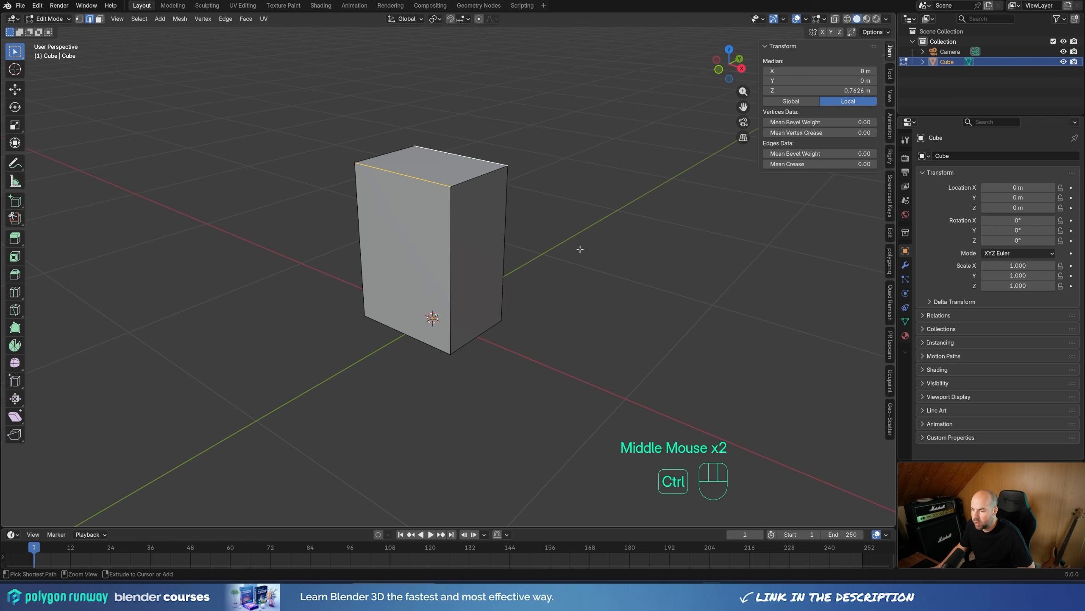
{"action": "key", "text": "ctrl+b"}
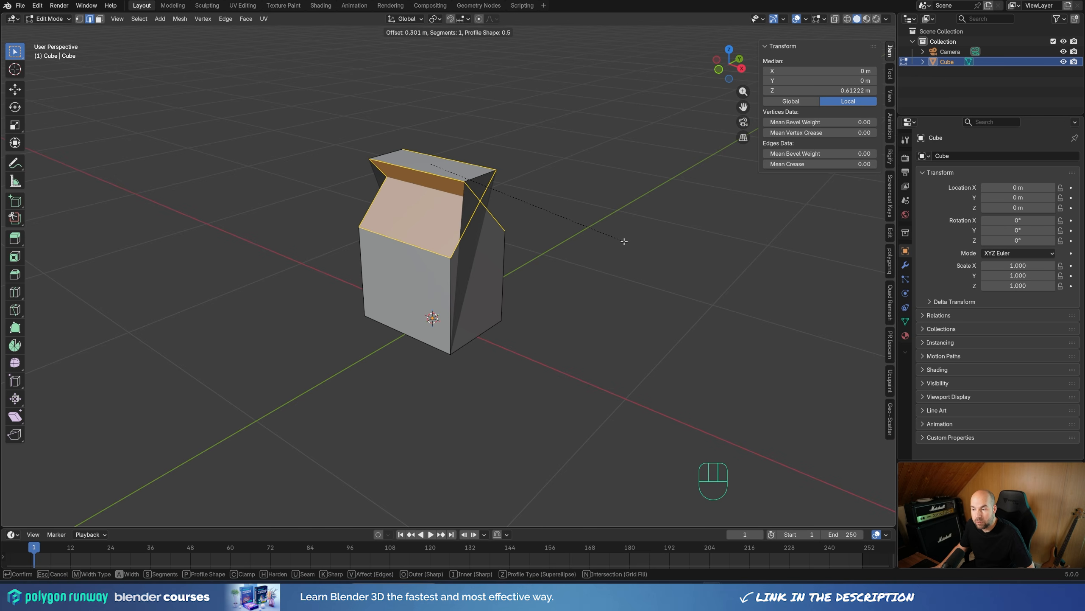
{"action": "key", "text": "c"}
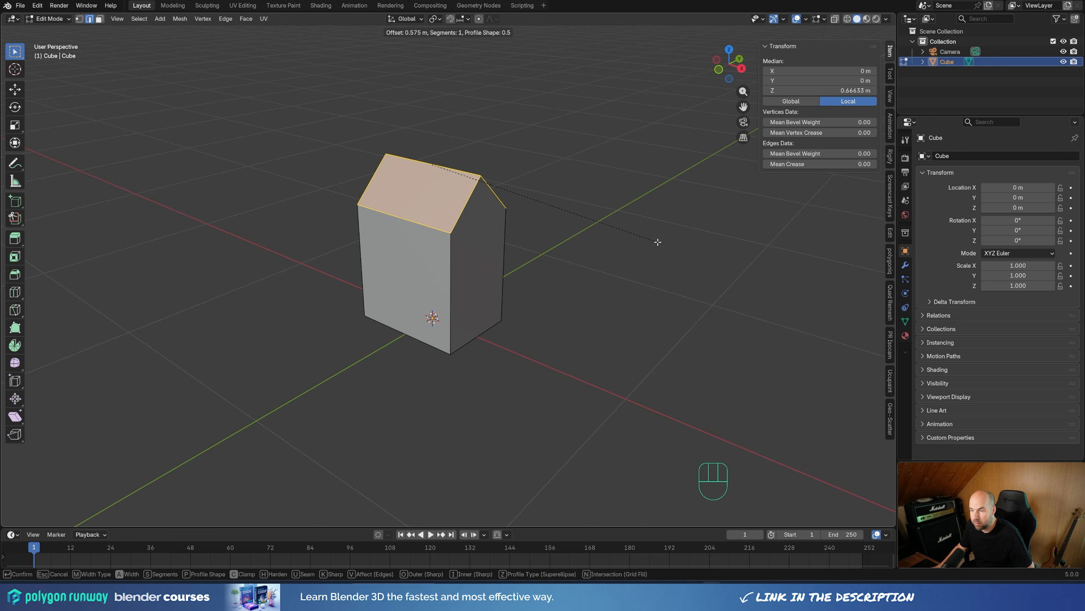
{"action": "scroll", "coordinate": [659, 243], "scroll_direction": "up", "scroll_amount": 9}
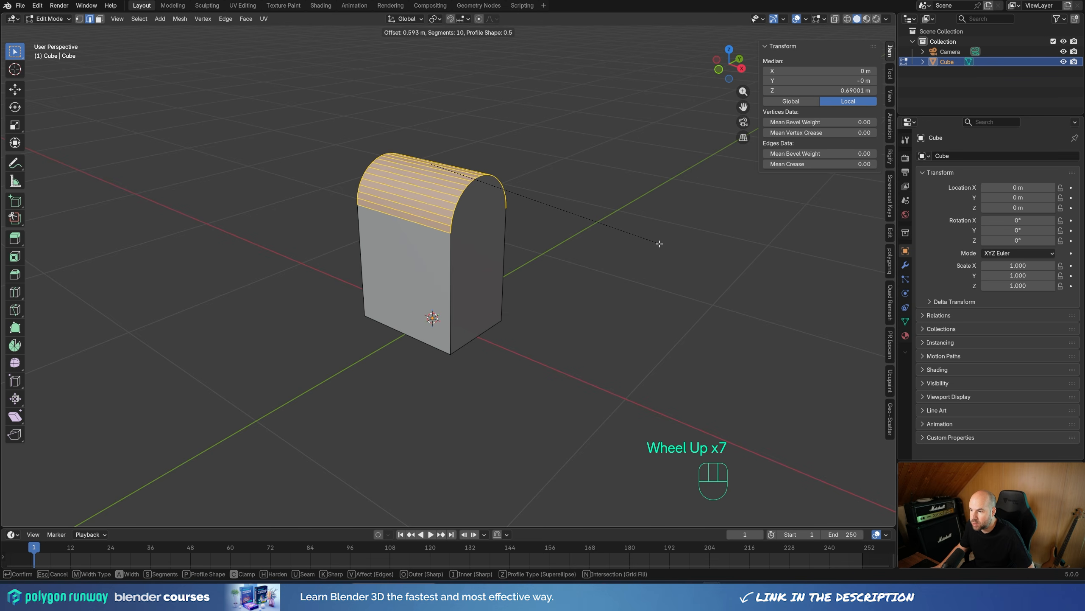
{"action": "scroll", "coordinate": [660, 244], "scroll_direction": "down", "scroll_amount": 1}
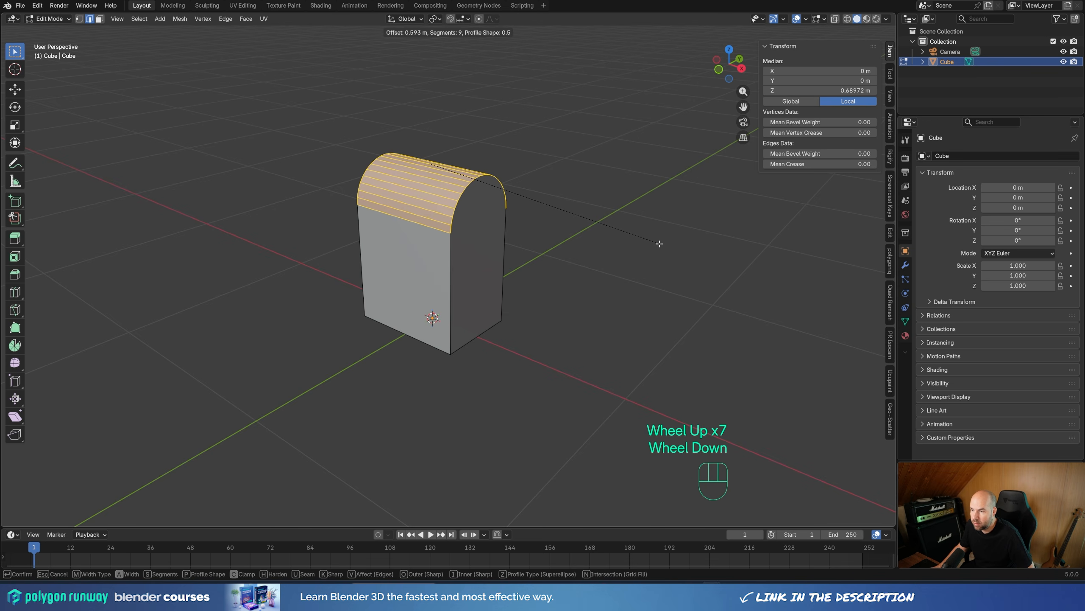
{"action": "left_click", "coordinate": [660, 244]}
Step: Select the whole mesh and merge its overlapping vertices by distance
{"action": "middle_click_drag", "start_coordinate": [590, 205], "coordinate": [483, 203]}
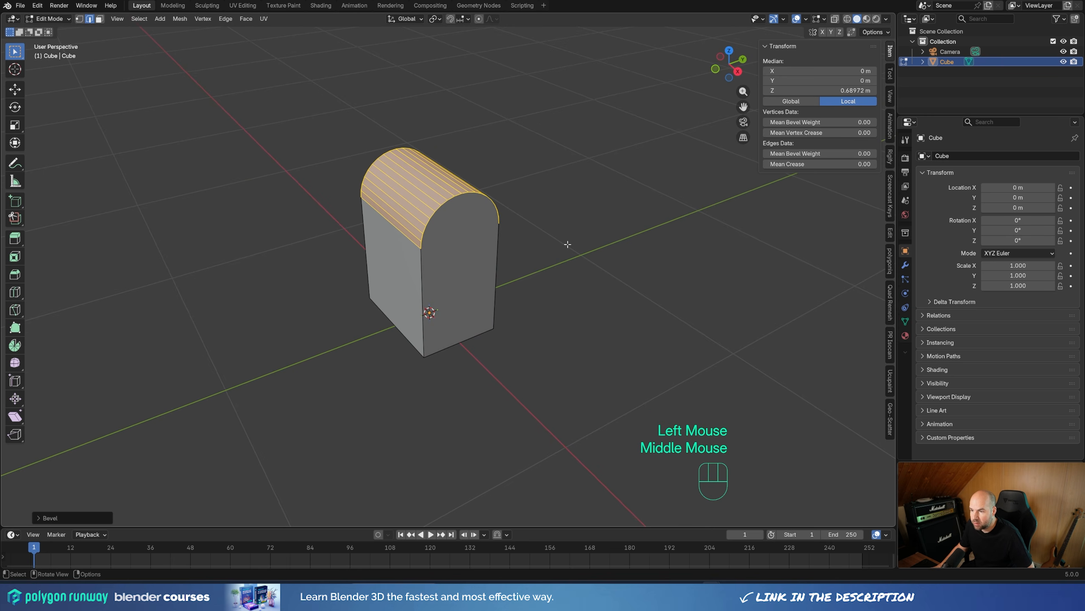
{"action": "key", "text": "a"}
{"action": "key", "text": "m"}
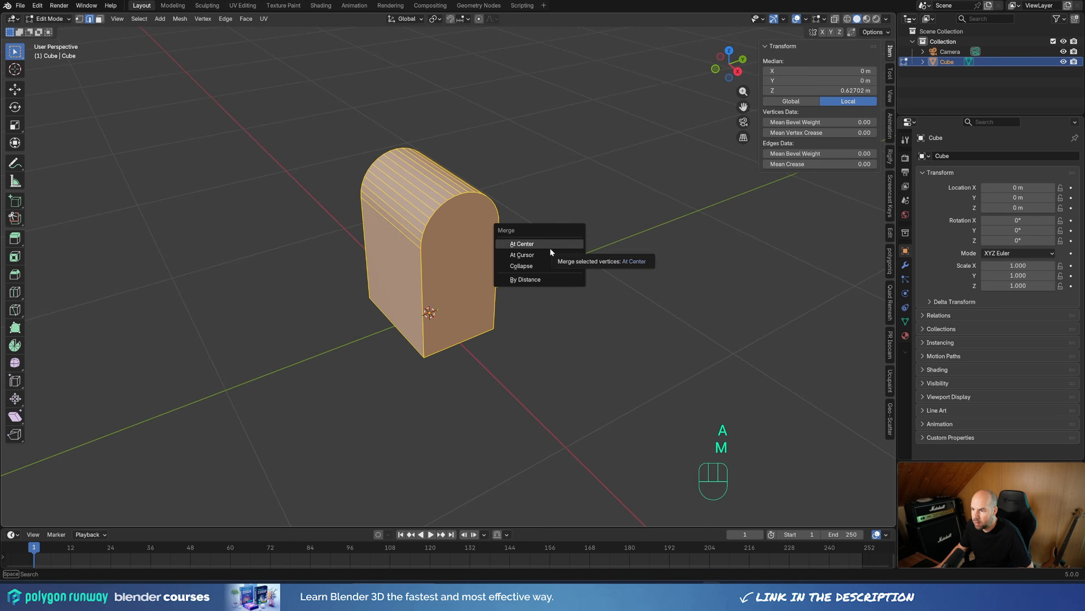
{"action": "left_click", "coordinate": [526, 279]}
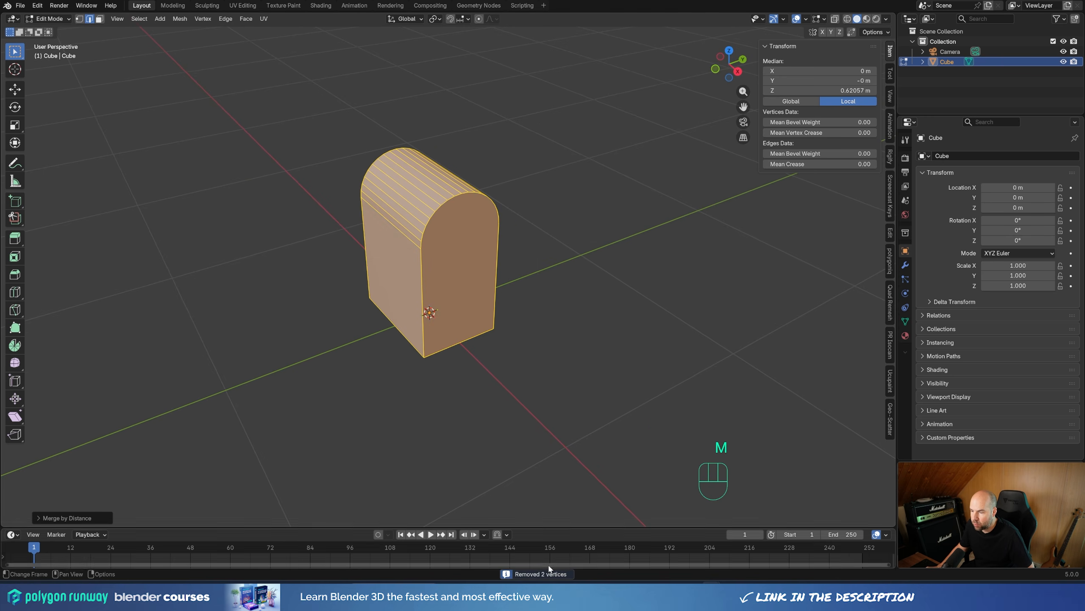
Step: Scale the whole mesh along X to about 0.94
{"action": "middle_click_drag", "start_coordinate": [521, 261], "coordinate": [579, 257]}
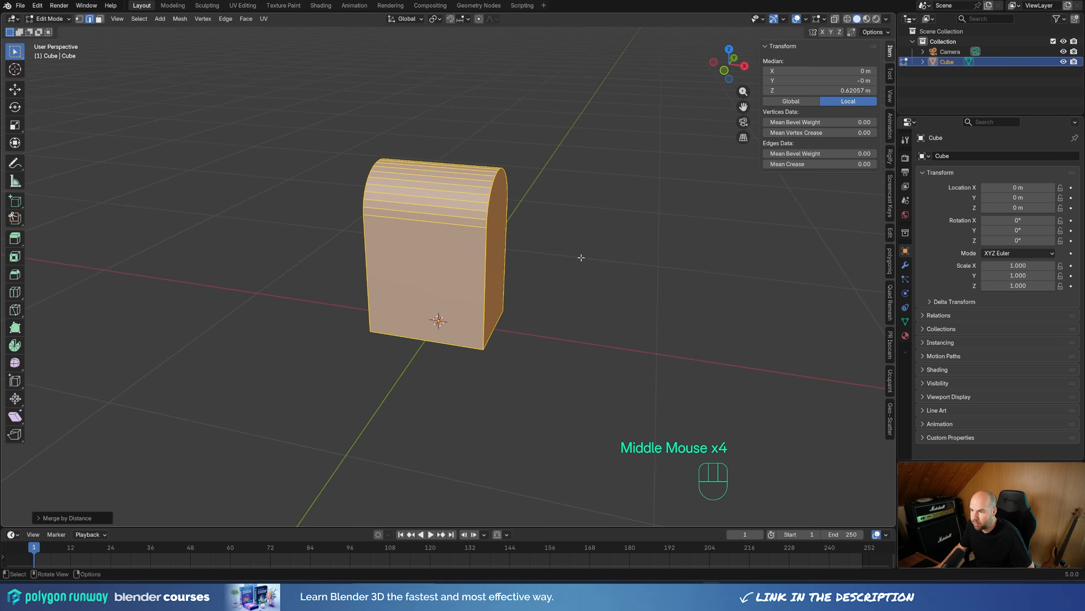
{"action": "key", "text": "s"}
{"action": "key", "text": "x"}
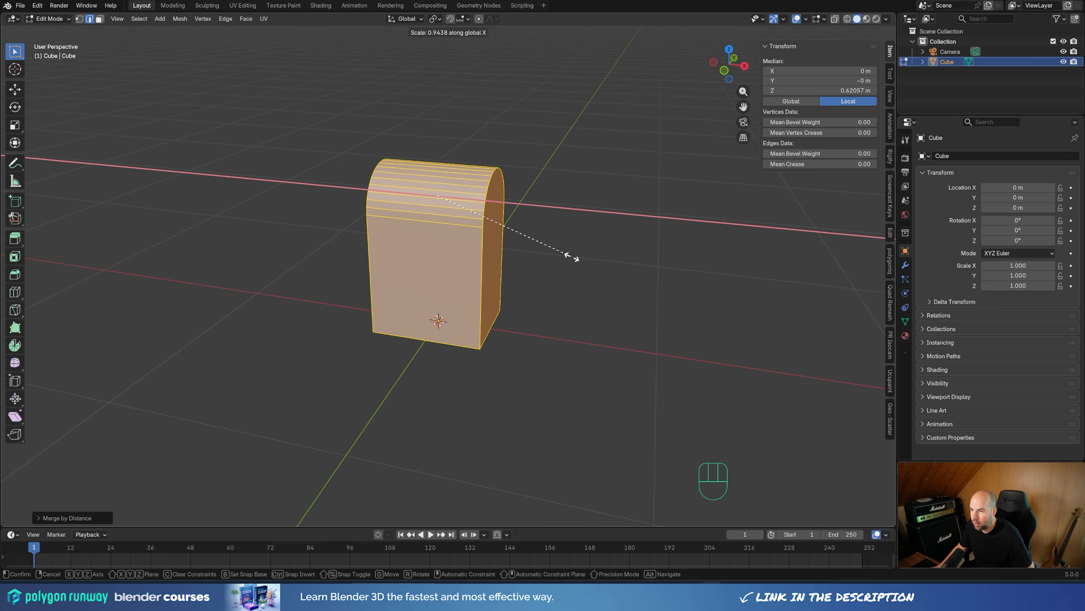
{"action": "left_click", "coordinate": [572, 257]}
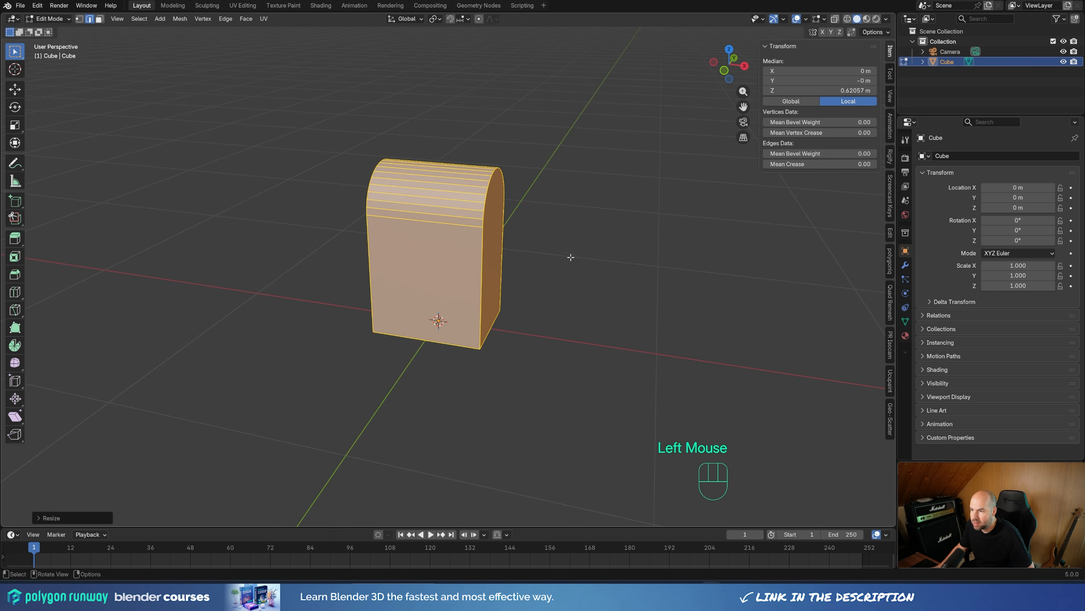
Step: Add a centred loop cut around the arch and bevel it about 0.21 m with 1 segment into two loops near the end faces
{"action": "key", "text": "ctrl+r"}
{"action": "left_click", "coordinate": [433, 183]}
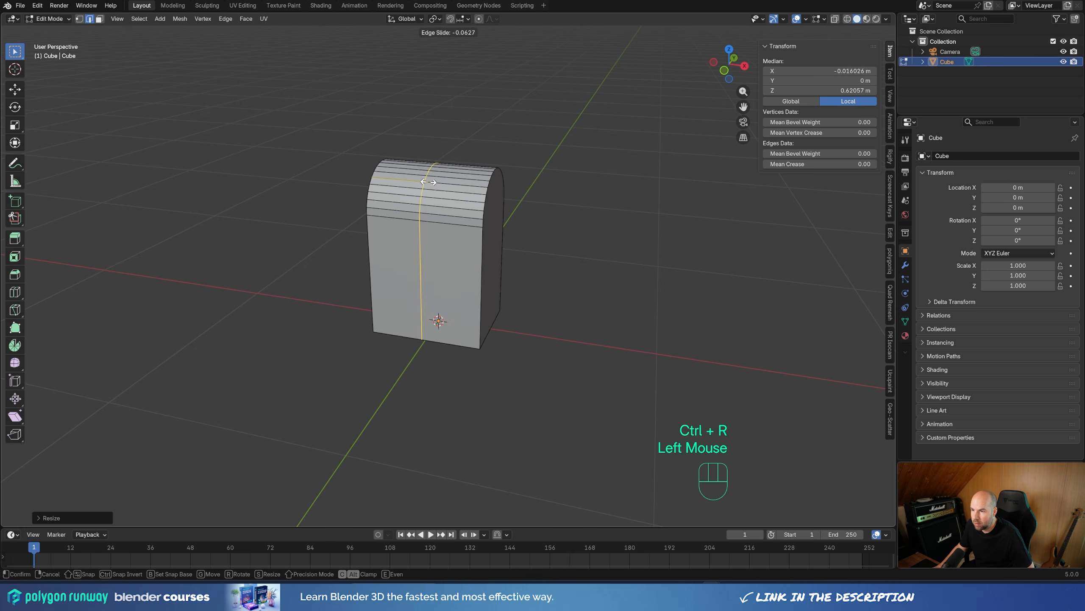
{"action": "right_click", "coordinate": [399, 159]}
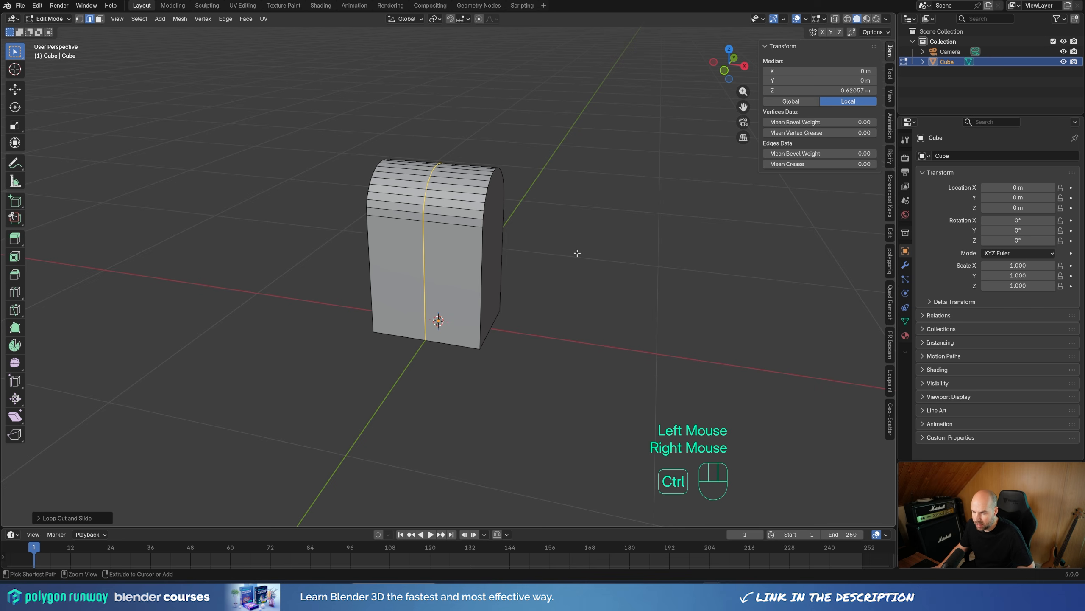
{"action": "key", "text": "ctrl+b"}
{"action": "scroll", "coordinate": [603, 254], "scroll_direction": "down", "scroll_amount": 2}
{"action": "scroll", "coordinate": [603, 254], "scroll_direction": "down", "scroll_amount": 2}
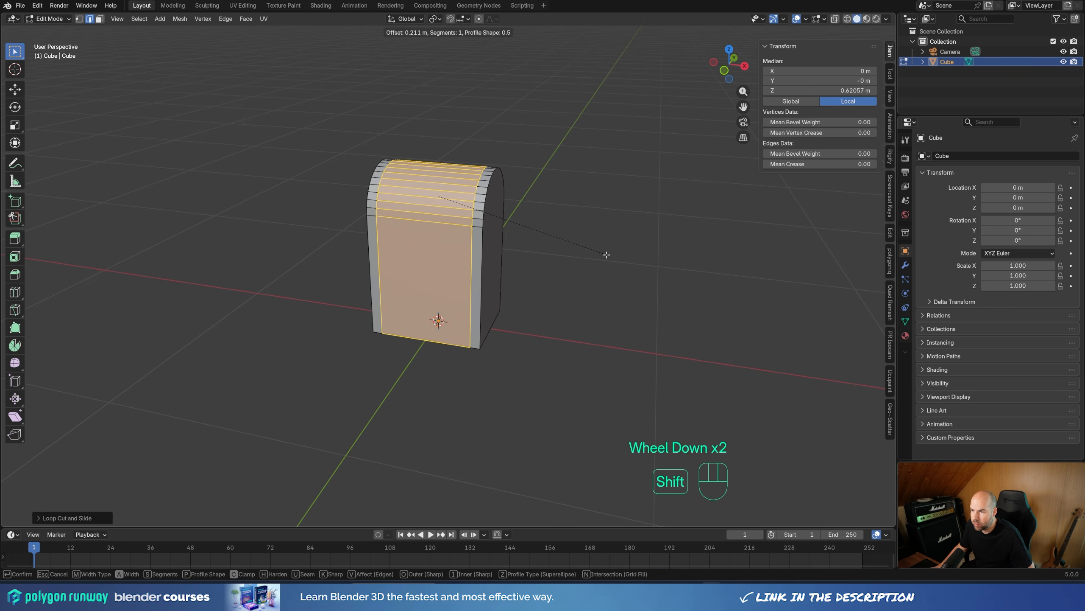
{"action": "left_click", "coordinate": [600, 255], "text": "shift"}
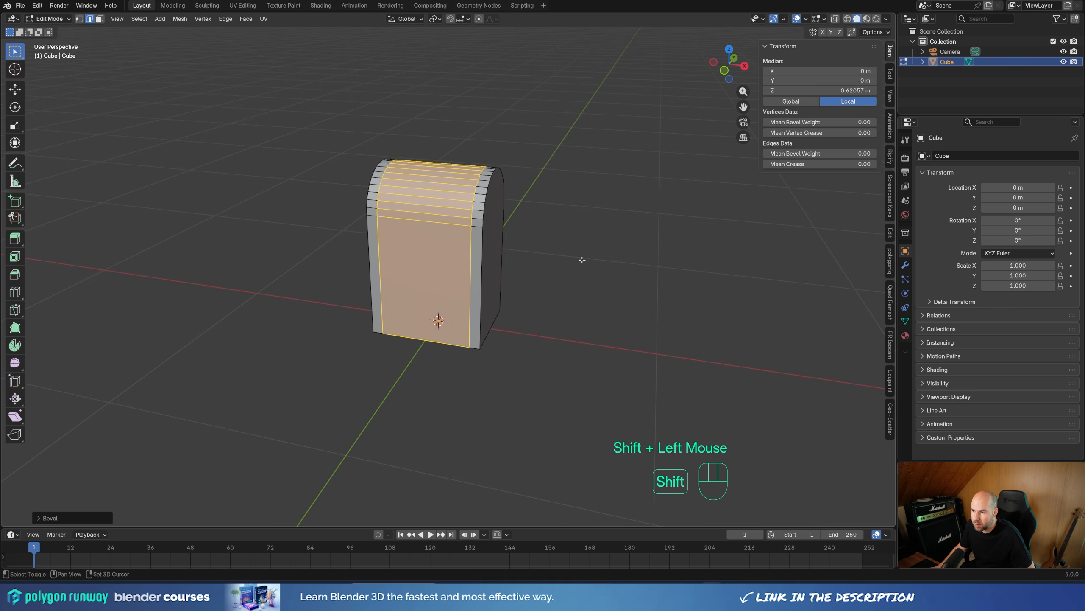
Step: Connect the two vertices at the base of the arch with an edge on both end faces
{"action": "middle_click_drag", "start_coordinate": [593, 242], "coordinate": [509, 252]}
{"action": "key", "text": "1"}
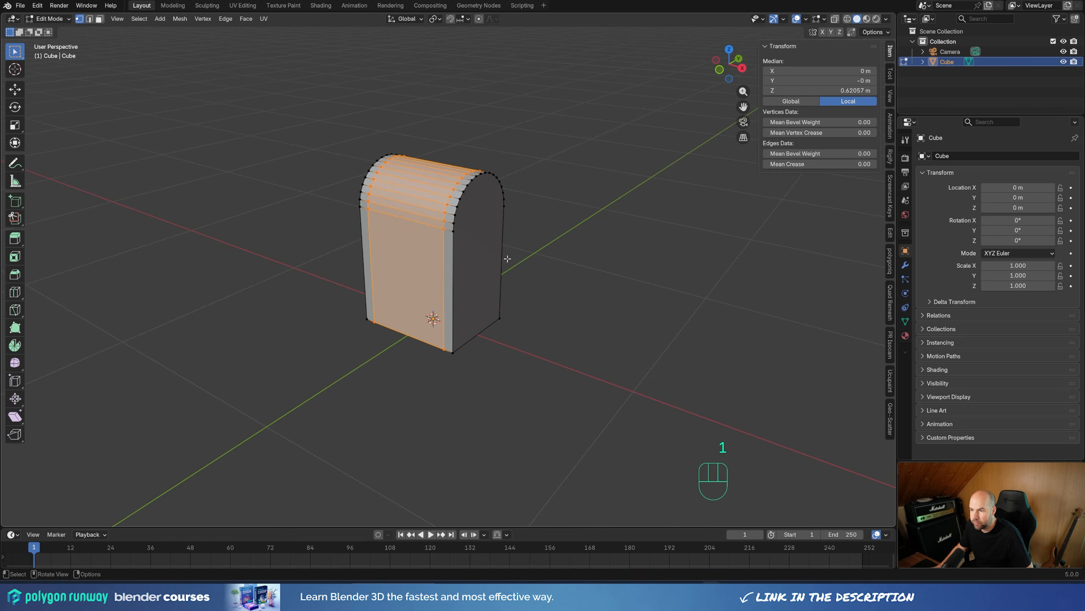
{"action": "left_click", "coordinate": [457, 234]}
{"action": "left_click", "coordinate": [495, 237], "text": "shift"}
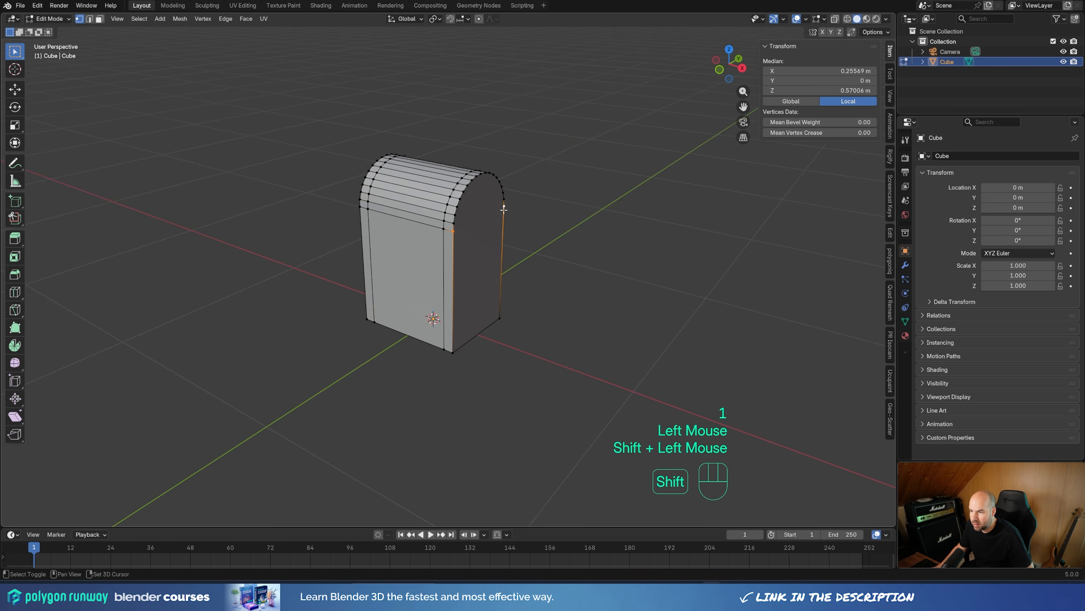
{"action": "key", "text": "j"}
{"action": "middle_click_drag", "start_coordinate": [343, 214], "coordinate": [445, 216]}
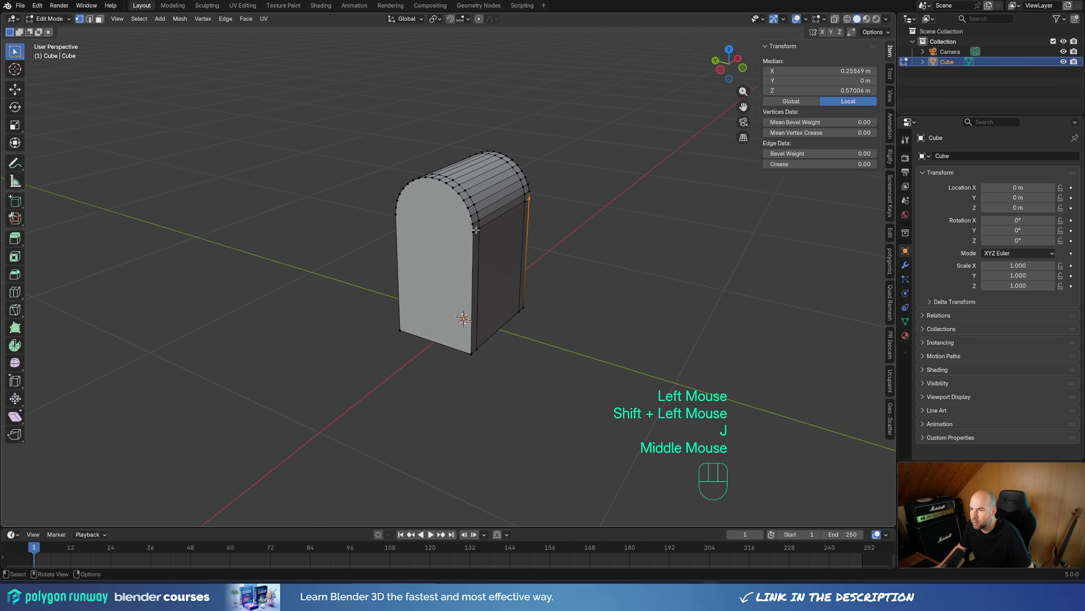
{"action": "left_click", "coordinate": [475, 234]}
{"action": "left_click", "coordinate": [396, 215], "text": "shift"}
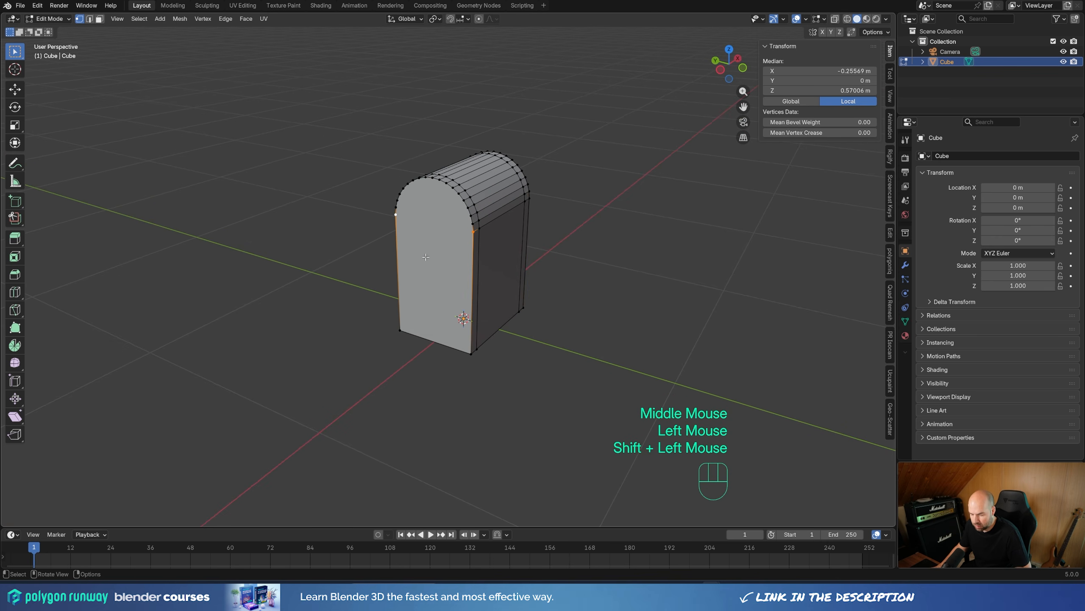
{"action": "key", "text": "j"}
Step: Add two horizontal loop cuts around the body, one just below the arch and one near the base
{"action": "middle_click_drag", "start_coordinate": [597, 253], "coordinate": [448, 245]}
{"action": "key", "text": "ctrl+r"}
{"action": "left_click", "coordinate": [453, 281]}
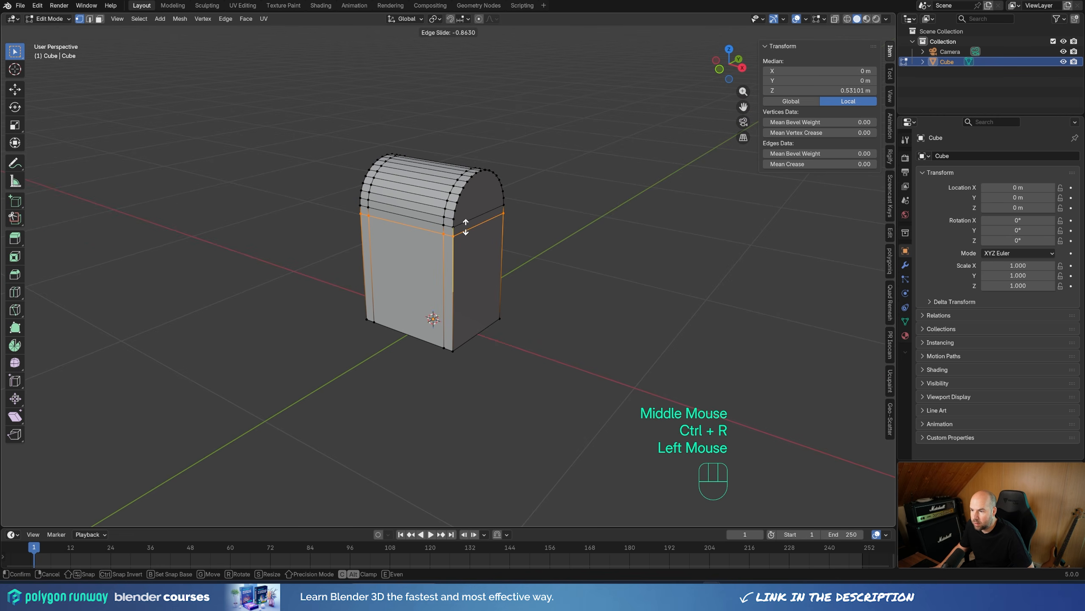
{"action": "left_click", "coordinate": [458, 257]}
{"action": "key", "text": "ctrl+r"}
{"action": "left_click", "coordinate": [456, 276]}
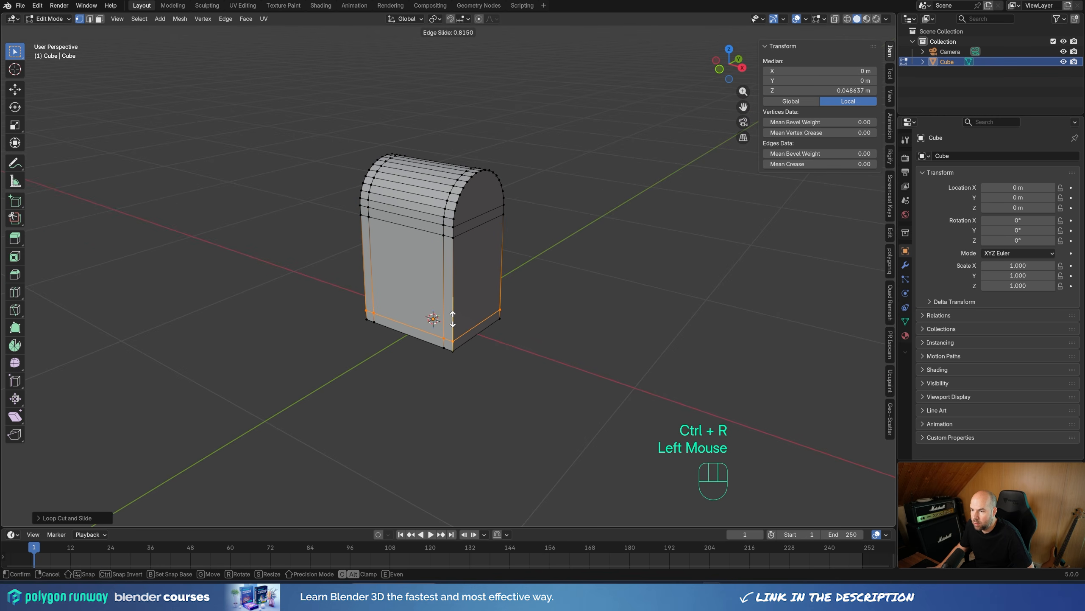
{"action": "left_click", "coordinate": [452, 318]}
Step: Add a centred vertical loop cut around the end faces and underside, then bevel it about 0.15 m with 1 segment
{"action": "middle_click_drag", "start_coordinate": [453, 319], "coordinate": [458, 223]}
{"action": "key", "text": "ctrl+r"}
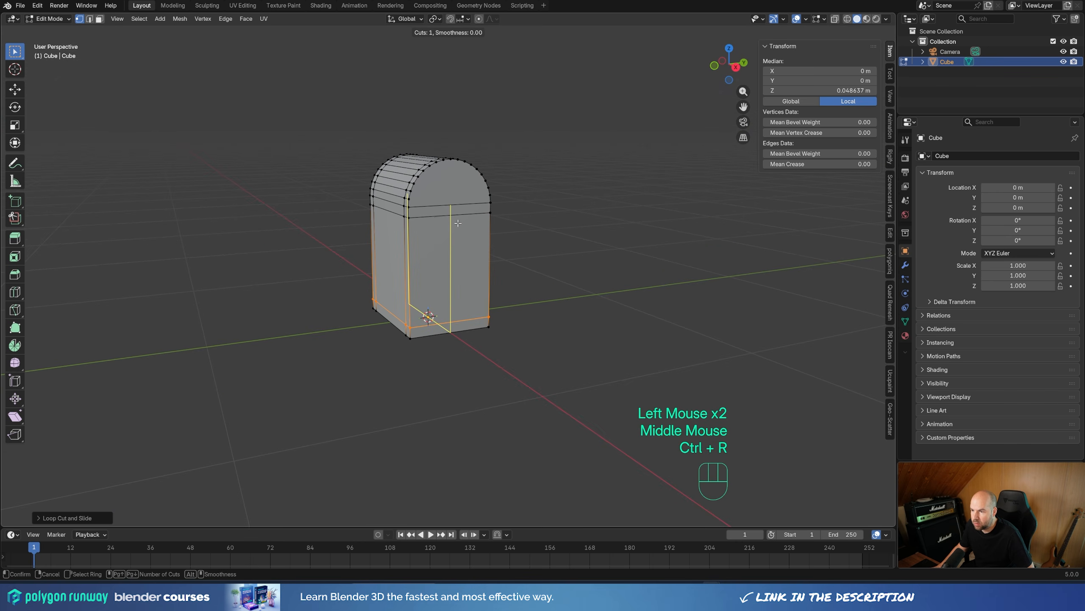
{"action": "left_click", "coordinate": [457, 218]}
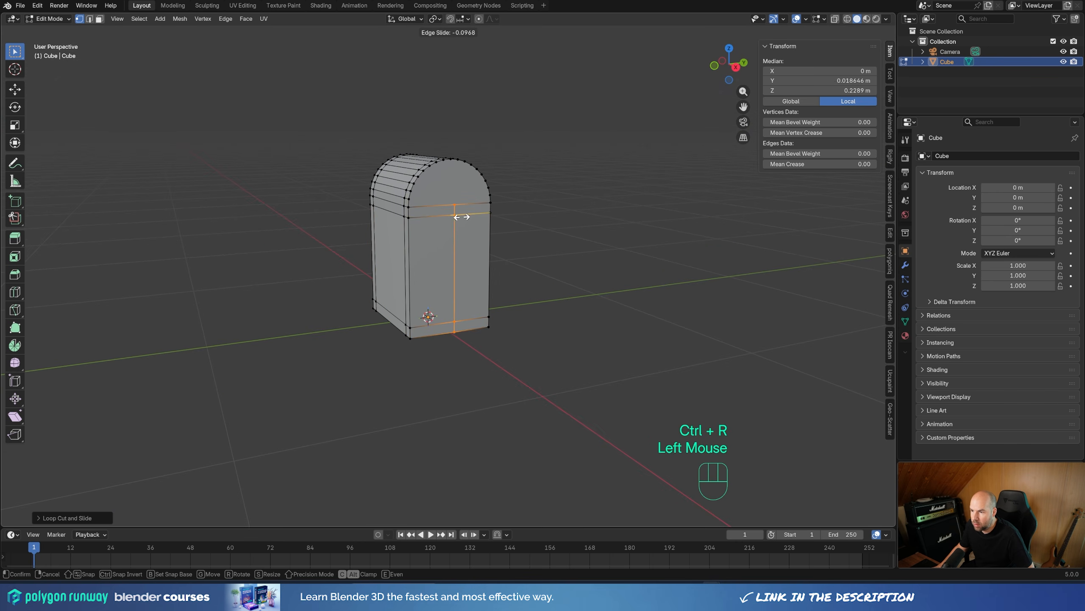
{"action": "right_click", "coordinate": [458, 264]}
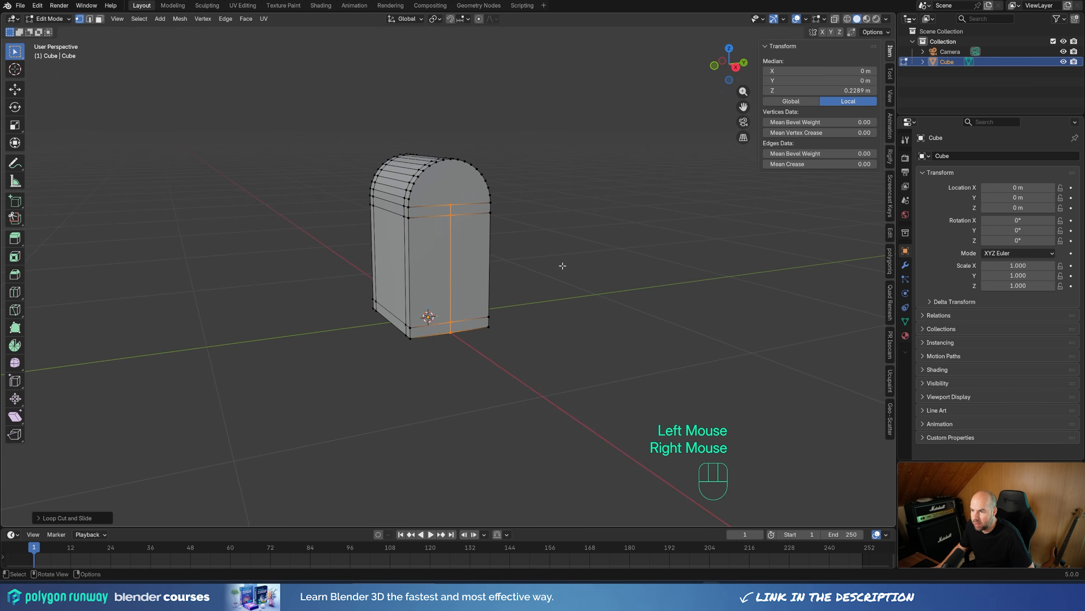
{"action": "key", "text": "ctrl+b"}
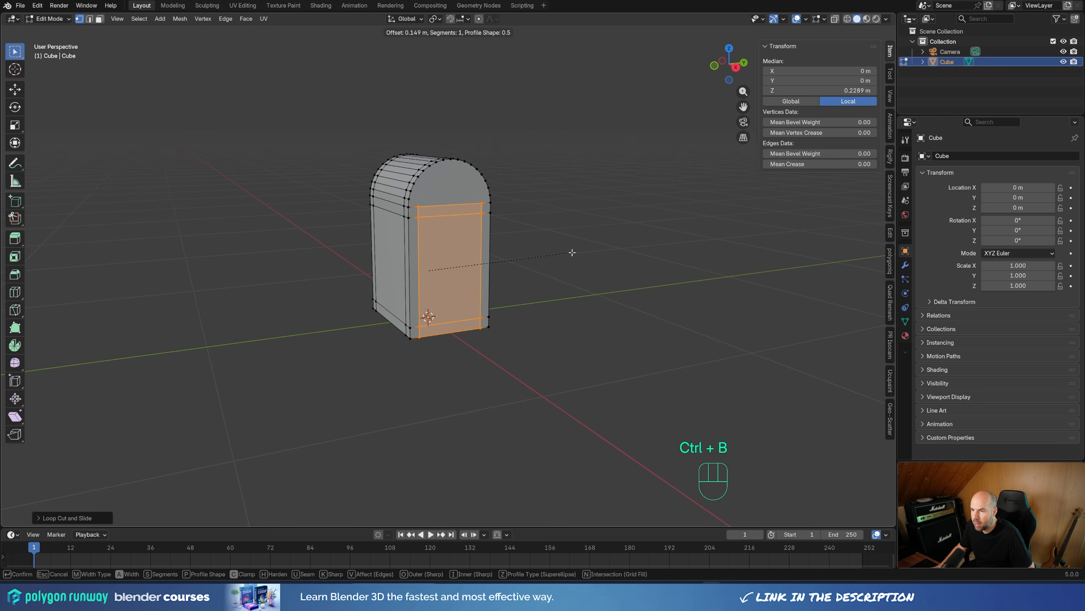
{"action": "left_click", "coordinate": [572, 252]}
Step: Select the curved roof faces between the two end bands and extrude them inward along their normals by about 0.02 m
{"action": "middle_click_drag", "start_coordinate": [573, 252], "coordinate": [488, 270]}
{"action": "scroll", "coordinate": [486, 270], "scroll_direction": "up", "scroll_amount": 2, "text": "shift"}
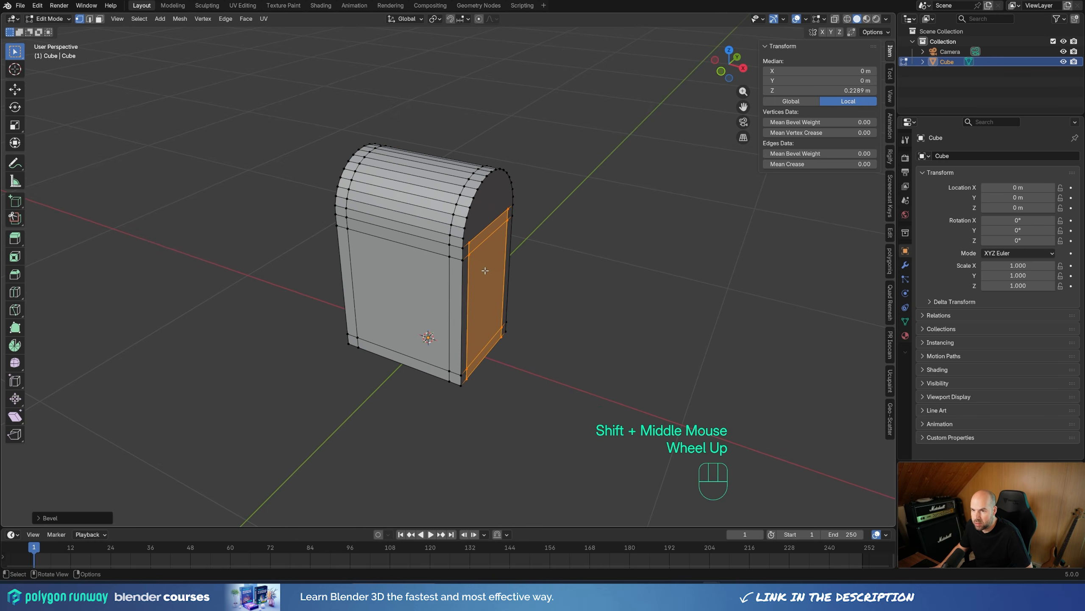
{"action": "key", "text": "3"}
{"action": "left_click", "coordinate": [397, 234]}
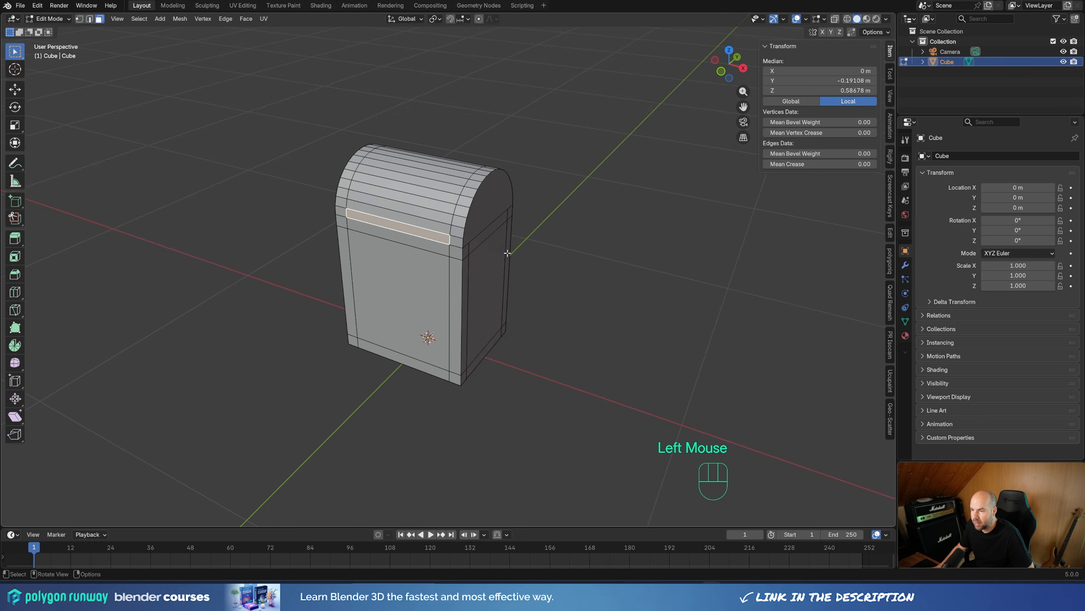
{"action": "middle_click_drag", "start_coordinate": [398, 234], "coordinate": [547, 250]}
{"action": "left_click", "coordinate": [427, 183], "text": "ctrl"}
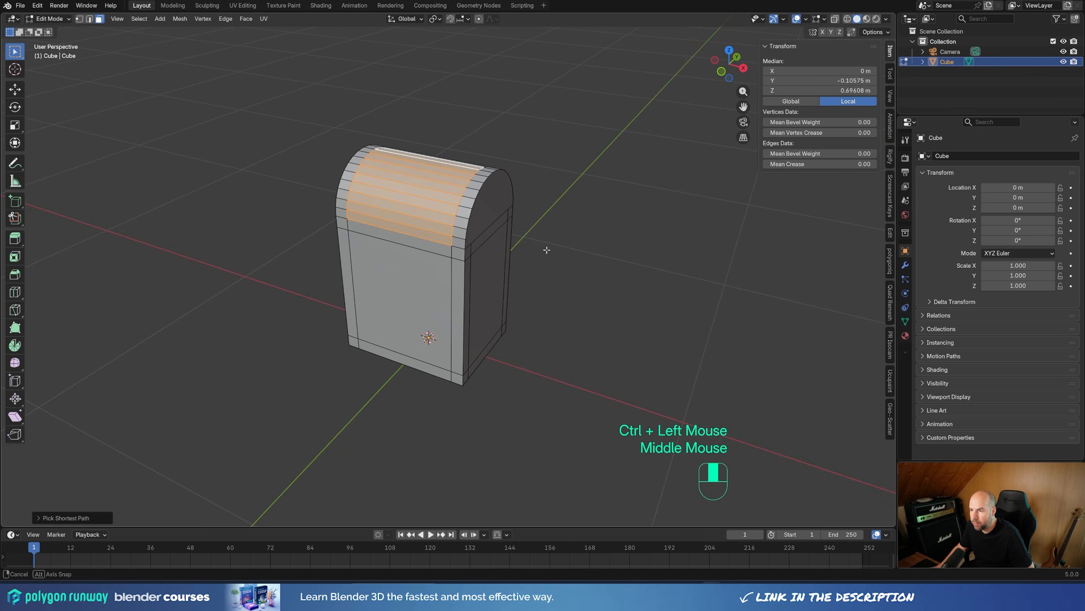
{"action": "left_click", "coordinate": [547, 250]}
{"action": "key", "text": "ctrl+z"}
{"action": "key", "text": "alt+e"}
{"action": "left_click", "coordinate": [568, 236]}
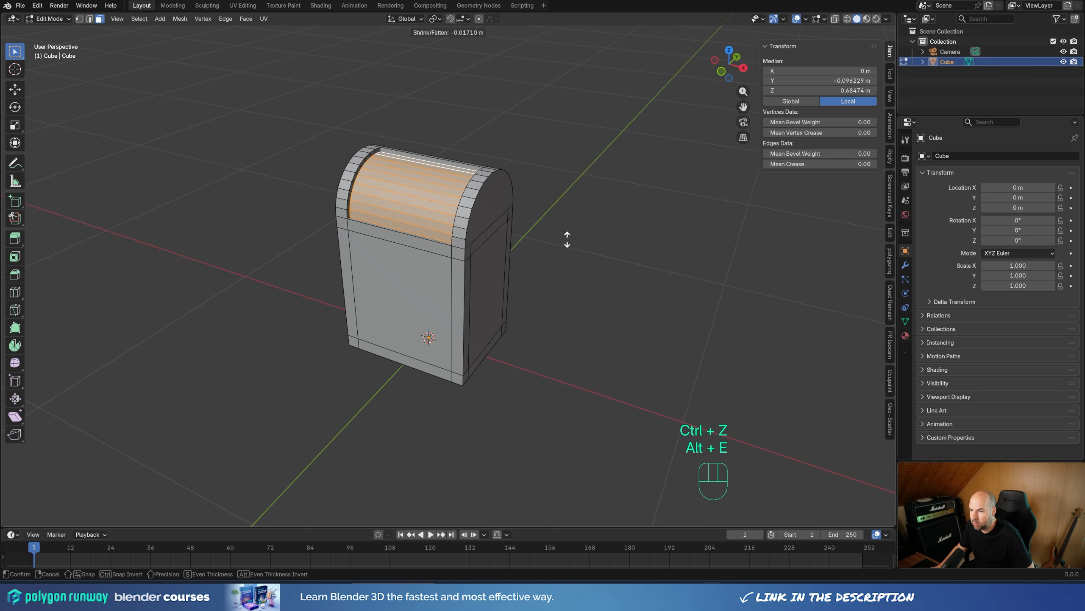
{"action": "key", "text": "shift"}
{"action": "left_click", "coordinate": [567, 235], "text": "shift"}
{"action": "middle_click_drag", "start_coordinate": [568, 235], "coordinate": [551, 243], "text": "shift"}
{"action": "scroll", "coordinate": [552, 244], "scroll_direction": "up", "scroll_amount": 1}
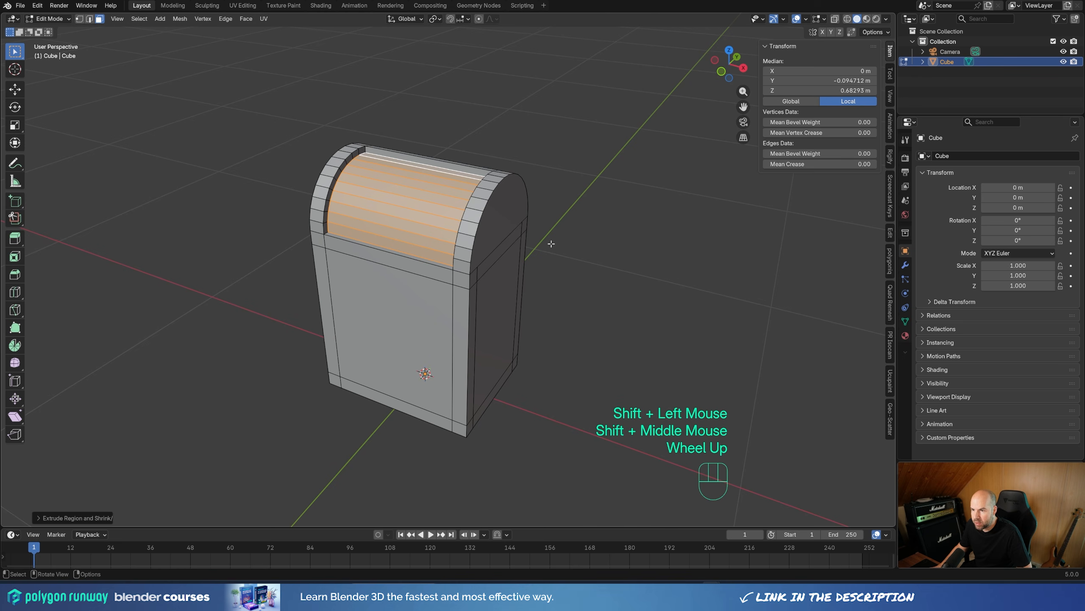
Step: Split the recessed roof faces from the mesh and push them slightly outward along their normals, less than 0.01 m
{"action": "key", "text": "y"}
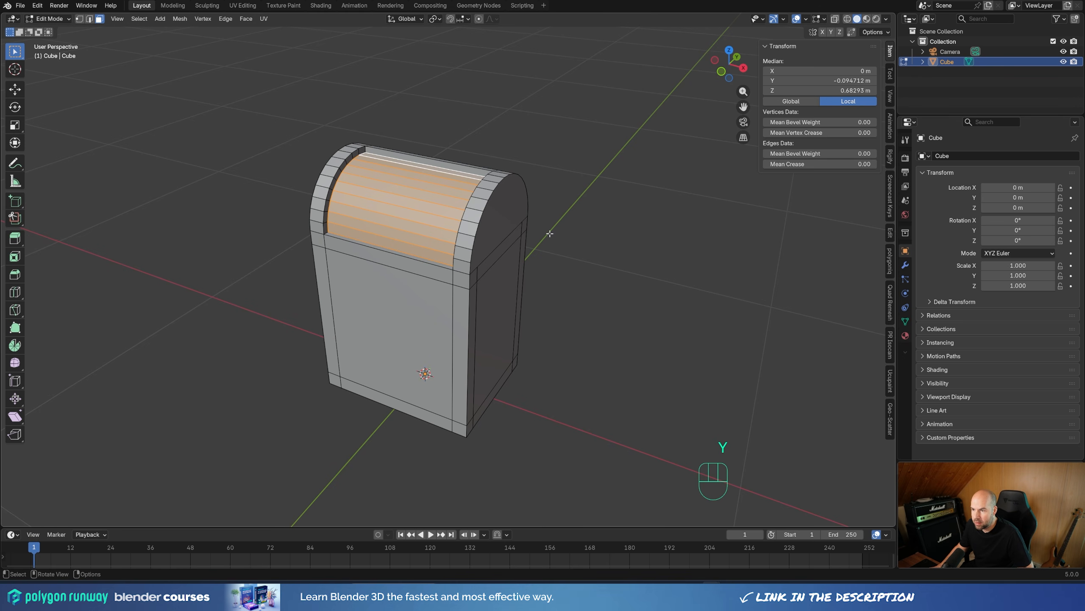
{"action": "key", "text": "alt+s"}
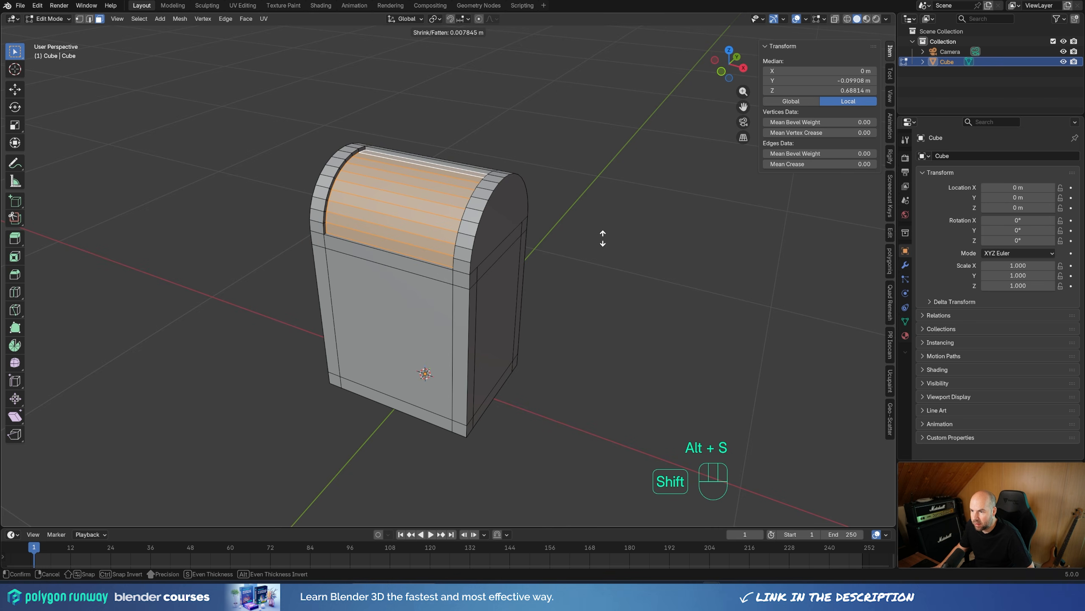
{"action": "left_click", "coordinate": [602, 241], "text": "shift"}
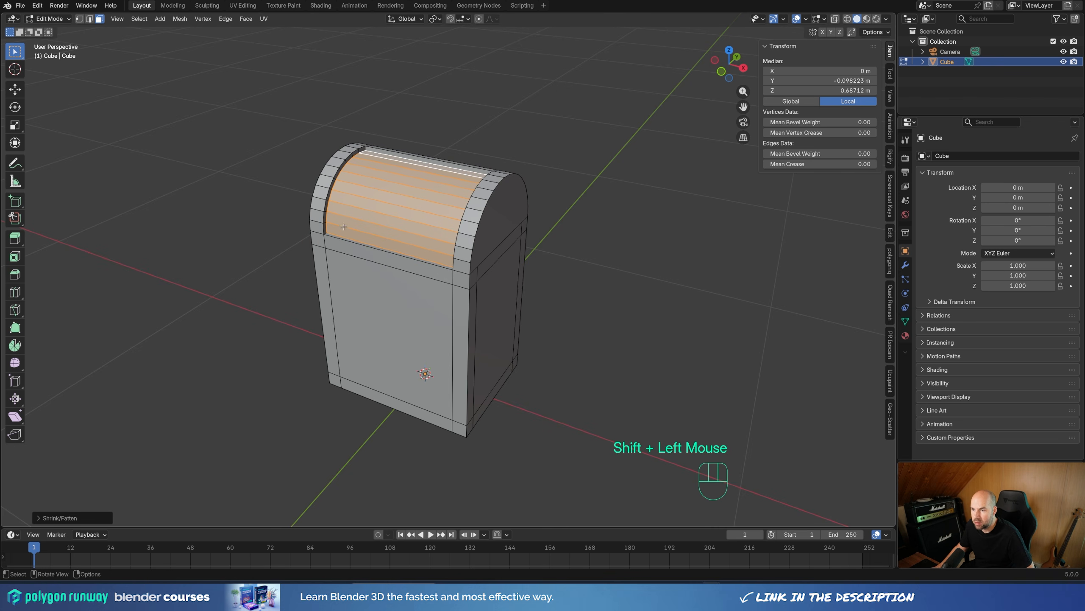
{"action": "key", "text": "g"}
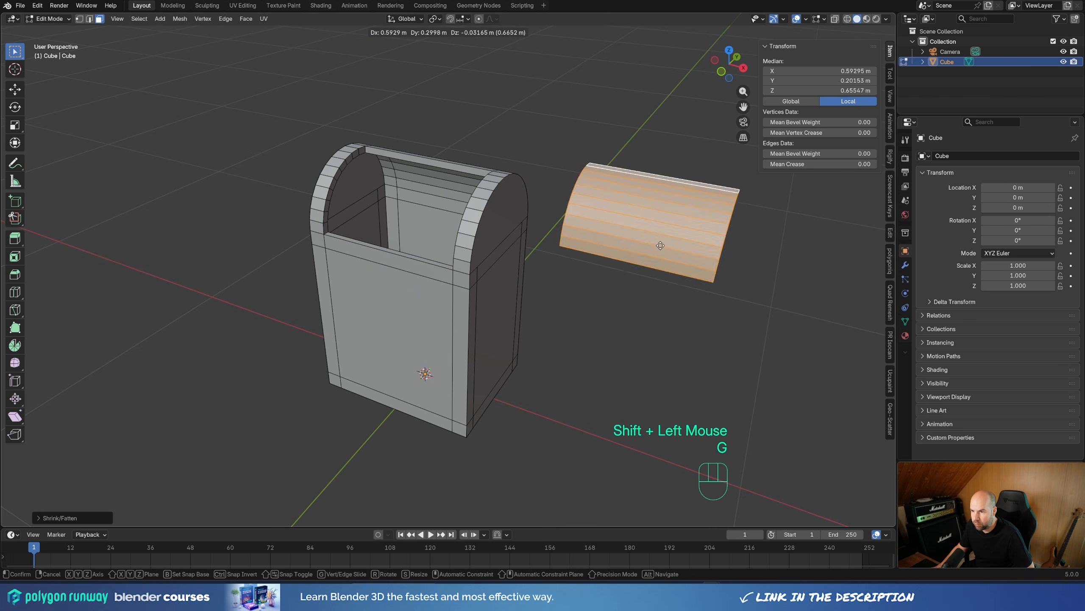
{"action": "key", "text": "Escape"}
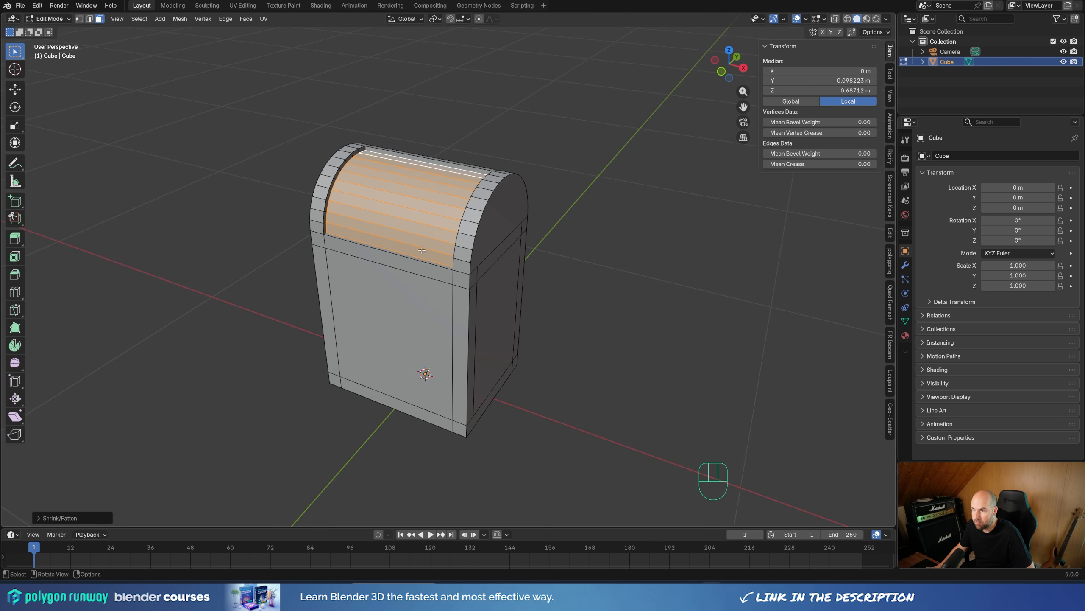
Step: Select the large inner panel faces on all four sides and extrude them slightly inward along their normals
{"action": "left_click", "coordinate": [392, 312]}
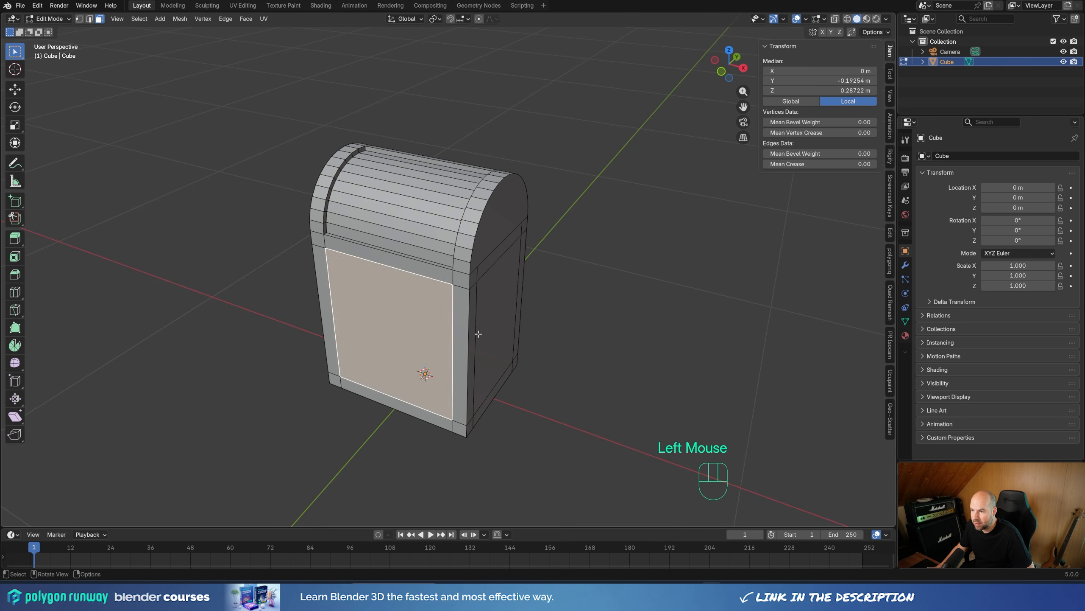
{"action": "left_click", "coordinate": [480, 334], "text": "shift"}
{"action": "middle_click_drag", "start_coordinate": [338, 320], "coordinate": [416, 302]}
{"action": "left_click", "coordinate": [415, 302], "text": "shift"}
{"action": "middle_click_drag", "start_coordinate": [570, 305], "coordinate": [594, 323]}
{"action": "left_click", "coordinate": [439, 260], "text": "shift"}
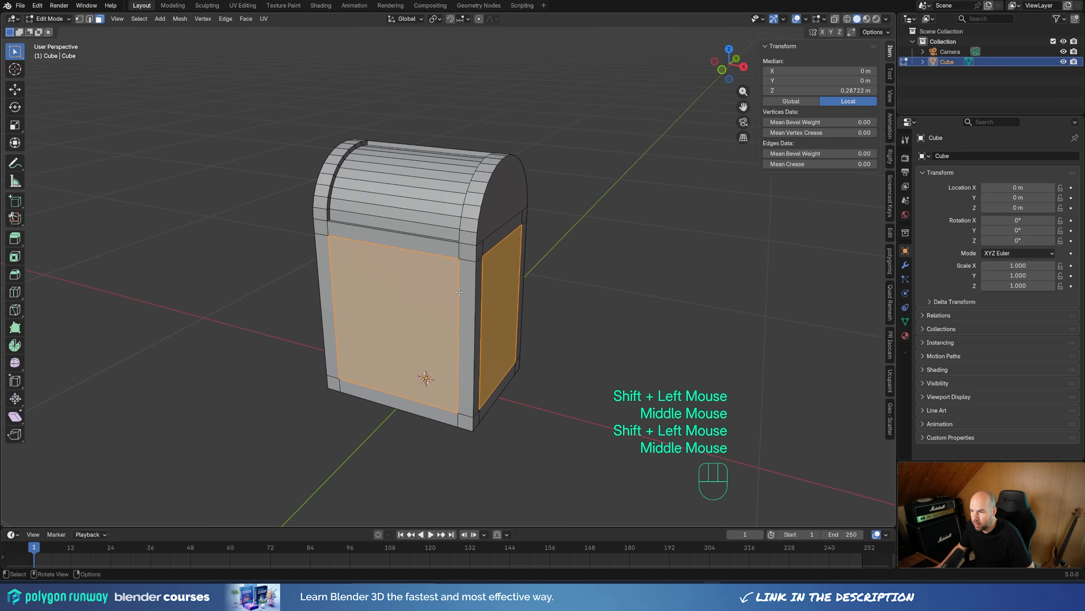
{"action": "key", "text": "alt+e"}
{"action": "left_click", "coordinate": [595, 322]}
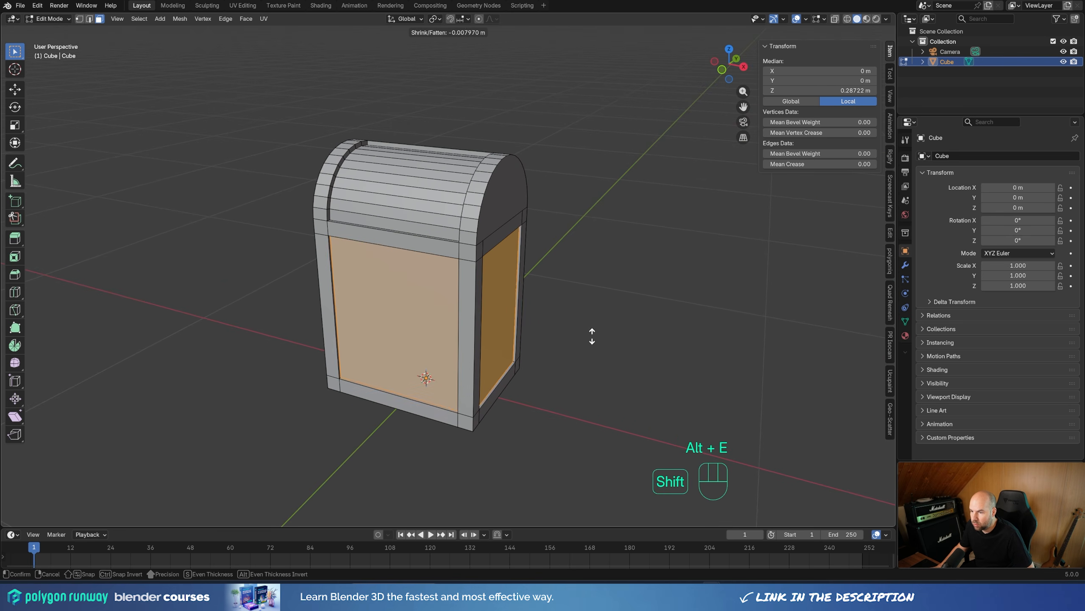
{"action": "left_click", "coordinate": [579, 358], "text": "shift"}
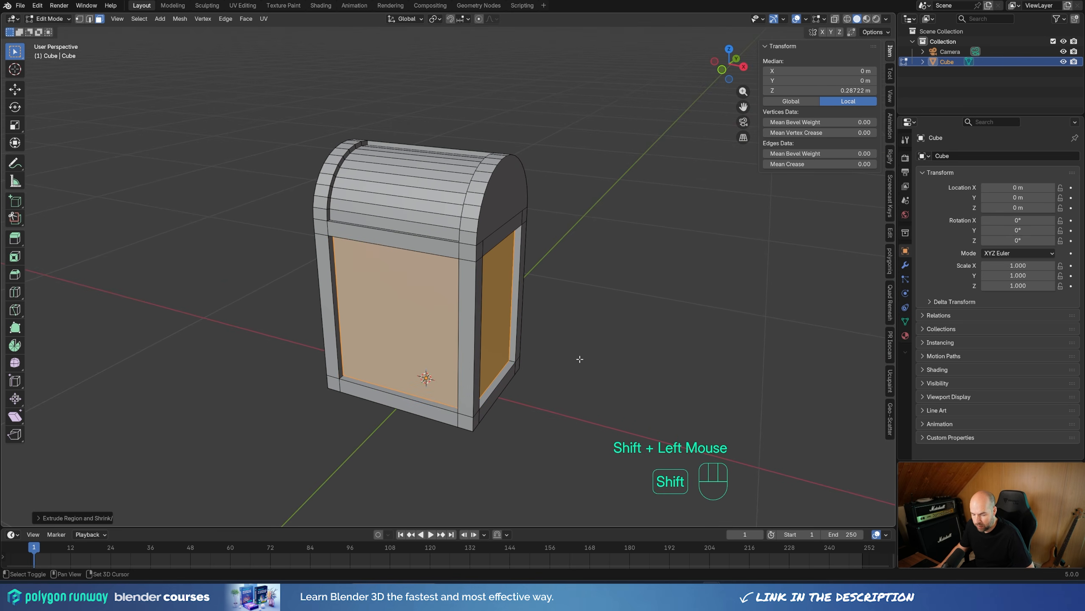
Step: Split the four recessed side panels from the mesh and push them outward along their normals by about 0.013 m
{"action": "key", "text": "y"}
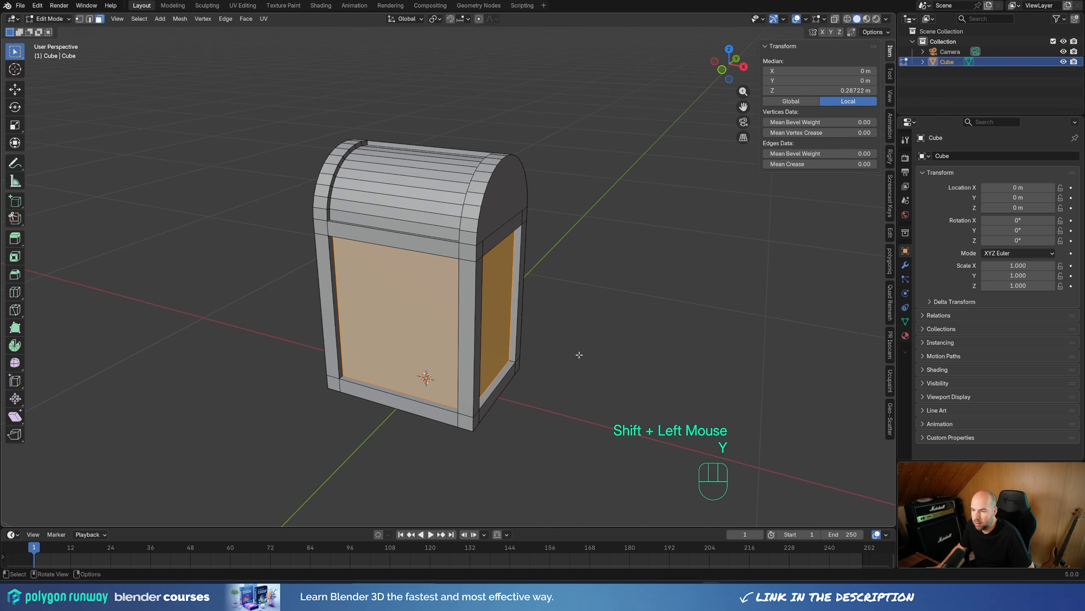
{"action": "key", "text": "alt+s"}
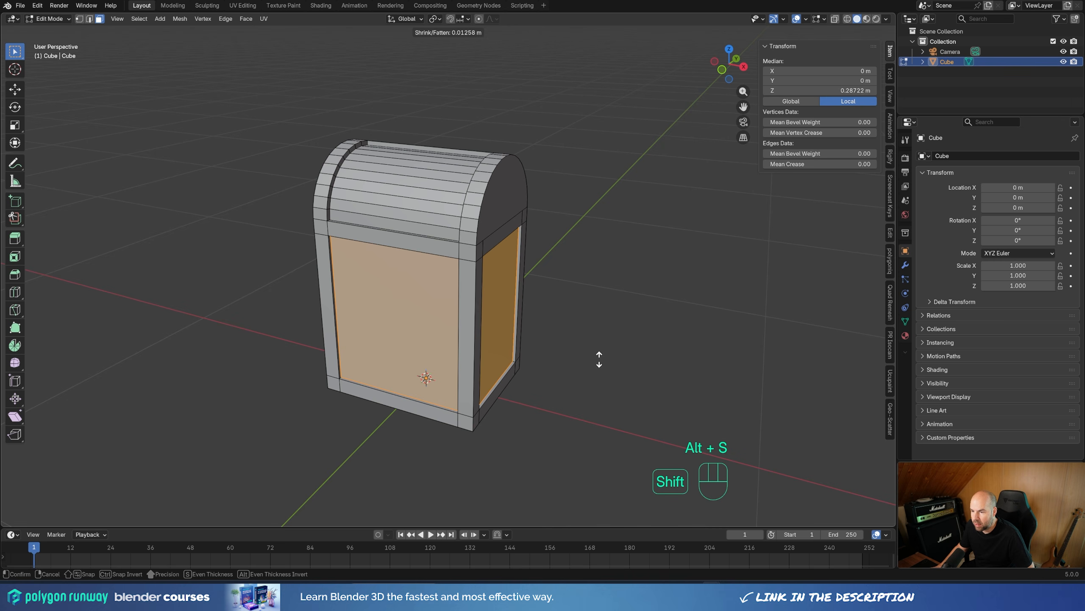
{"action": "left_click", "coordinate": [599, 359], "text": "shift"}
{"action": "key", "text": "g"}
{"action": "key", "text": "Escape"}
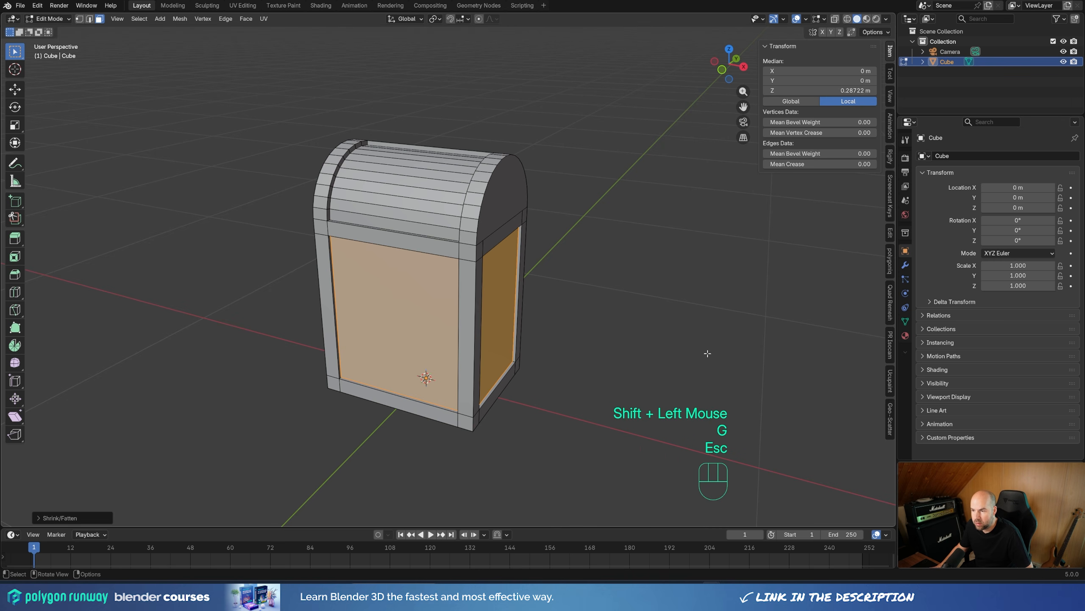
Step: Duplicate the four small corner faces of the underside in place and scale the copies together to about 0.93
{"action": "scroll", "coordinate": [455, 376], "scroll_direction": "down", "scroll_amount": 2}
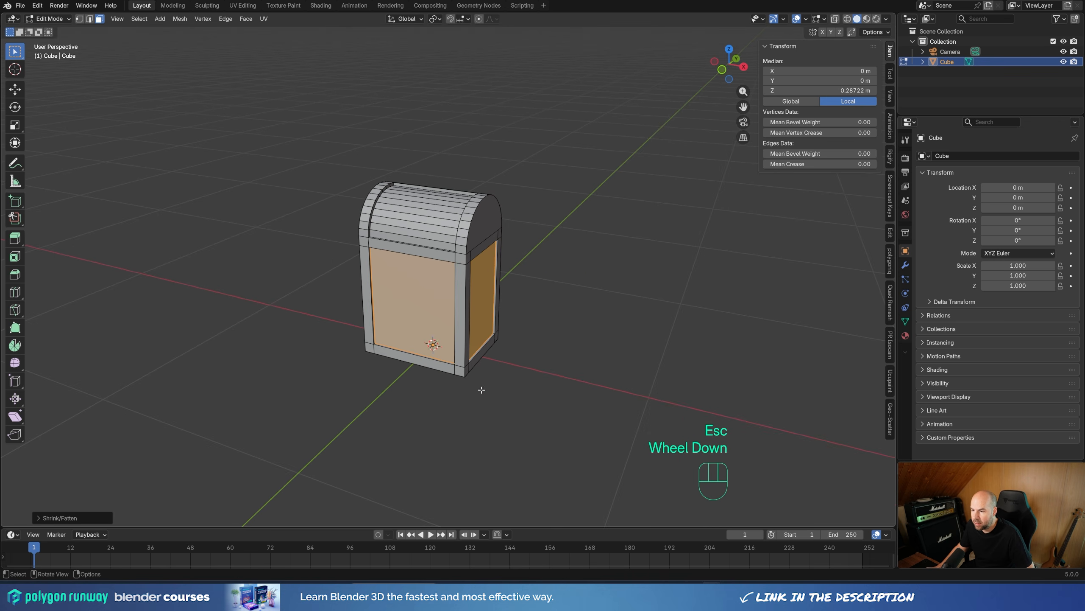
{"action": "middle_click_drag", "start_coordinate": [481, 390], "coordinate": [442, 335]}
{"action": "scroll", "coordinate": [442, 335], "scroll_direction": "up", "scroll_amount": 2}
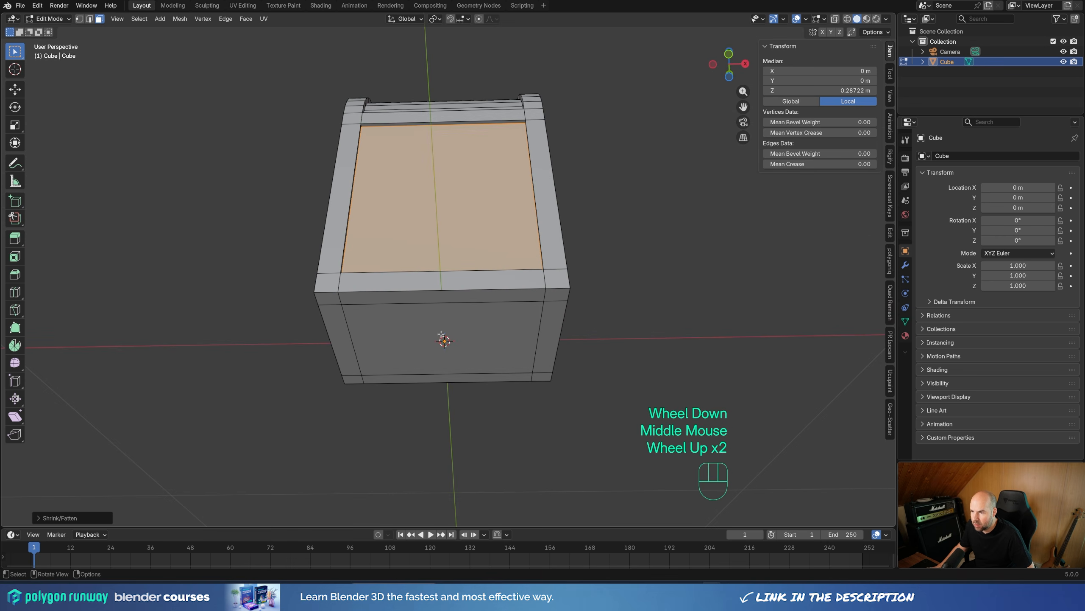
{"action": "left_click", "coordinate": [329, 300]}
{"action": "left_click", "coordinate": [558, 302], "text": "shift"}
{"action": "left_click", "coordinate": [546, 381], "text": "shift"}
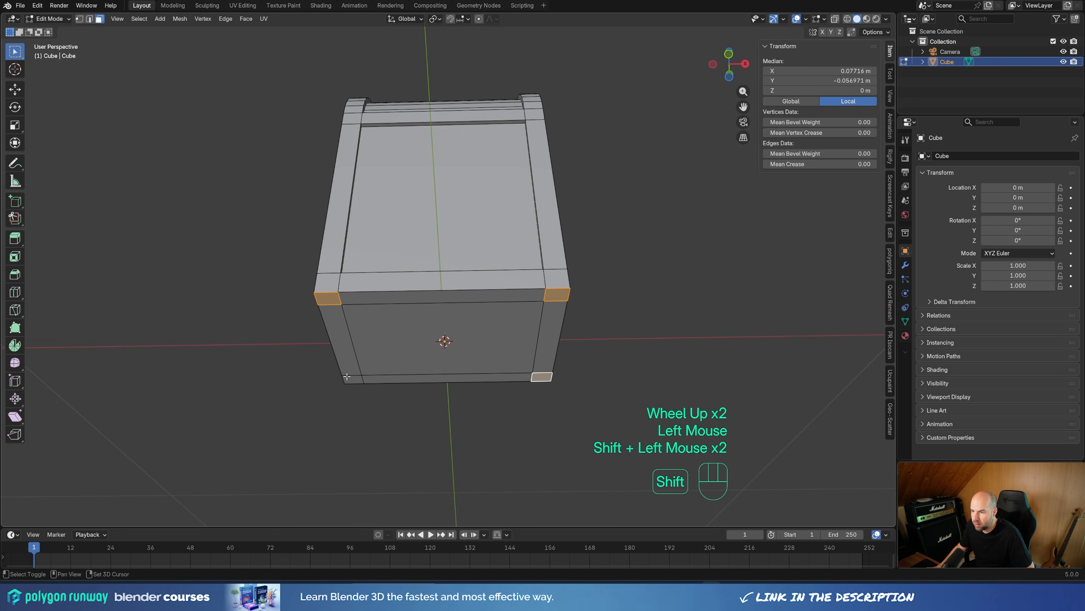
{"action": "key", "text": "shift+d"}
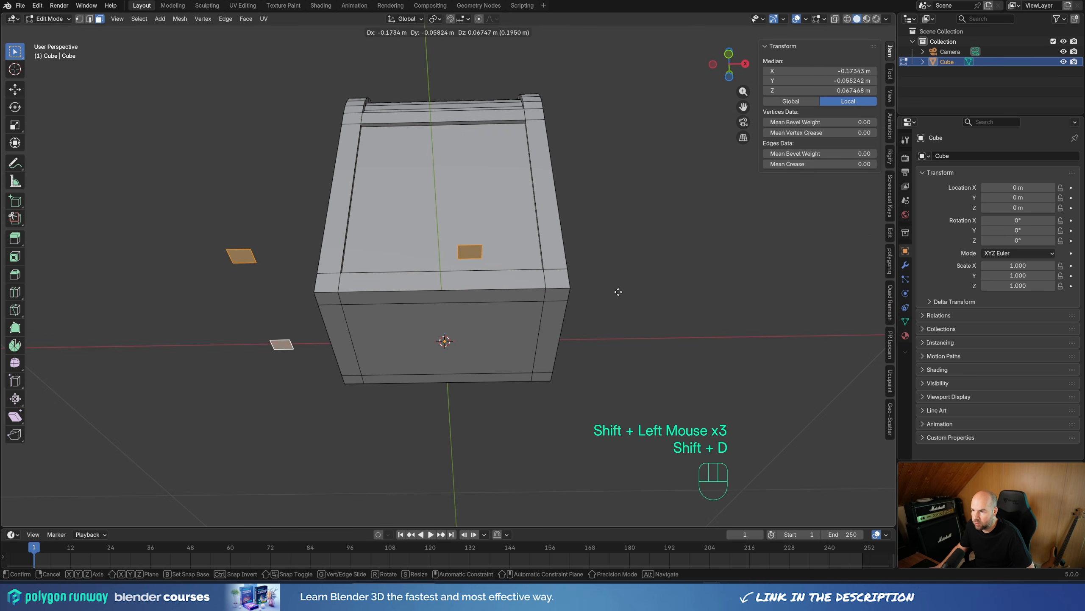
{"action": "right_click", "coordinate": [725, 333]}
{"action": "key", "text": "s"}
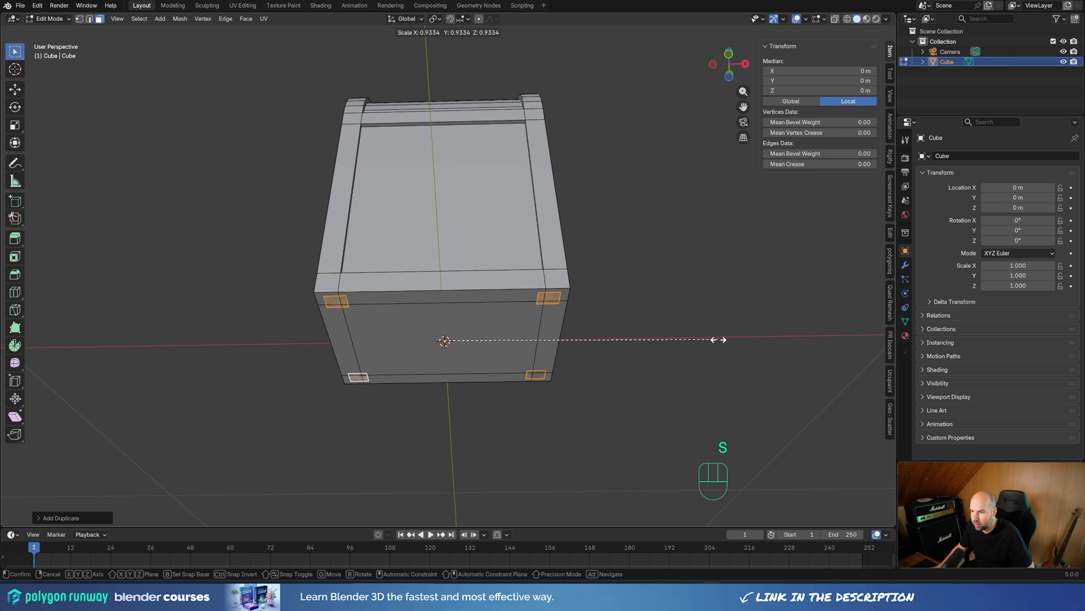
{"action": "left_click", "coordinate": [718, 339]}
Step: Extrude the four duplicated corner faces downward about 0.08 m to form the legs
{"action": "key", "text": "e"}
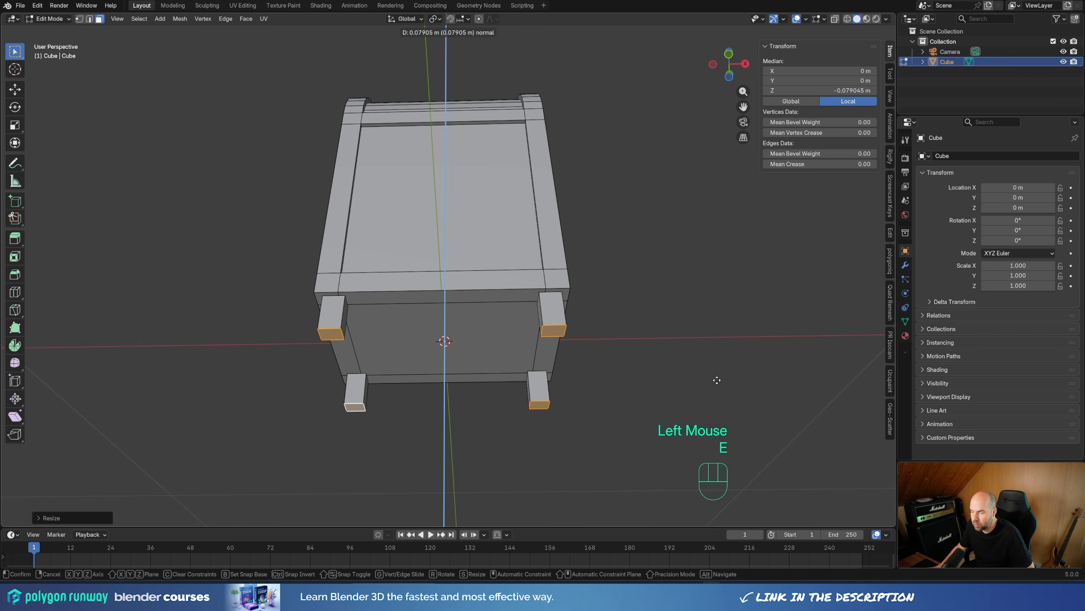
{"action": "left_click", "coordinate": [717, 379]}
{"action": "middle_click_drag", "start_coordinate": [717, 380], "coordinate": [735, 367]}
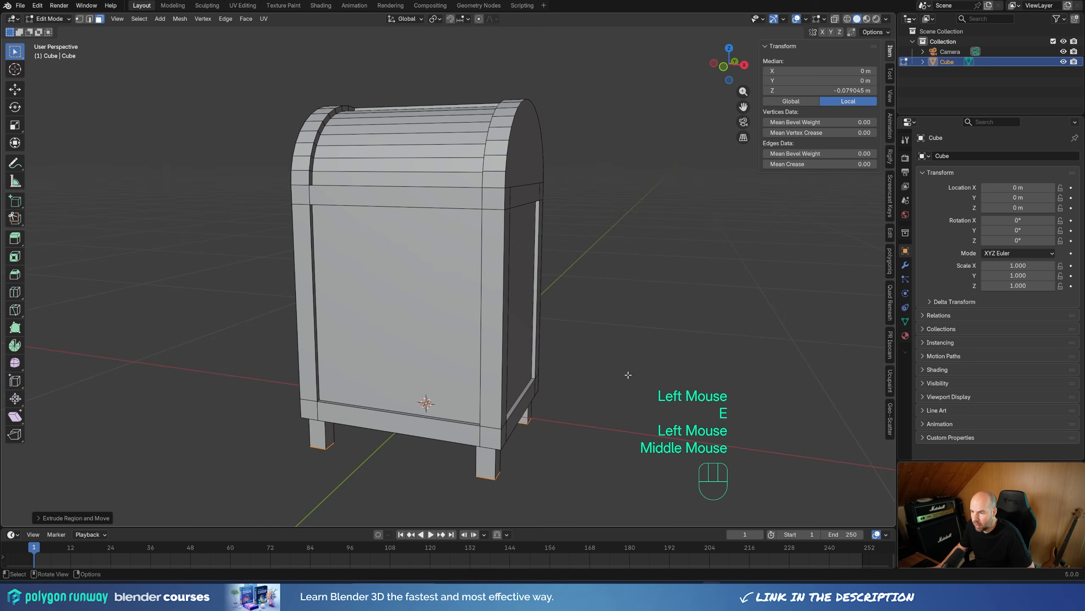
Step: Turn on X-ray display and delete the hidden top faces of the four legs
{"action": "left_click", "coordinate": [834, 19]}
{"action": "mouse_move", "coordinate": [543, 427]}
{"action": "middle_mouse_down", "text": "shift"}
{"action": "mouse_move", "coordinate": [544, 398]}
{"action": "mouse_move", "coordinate": [542, 407]}
{"action": "middle_mouse_up", "text": "shift"}
{"action": "scroll", "coordinate": [543, 407], "scroll_direction": "up", "scroll_amount": 2}
{"action": "scroll", "coordinate": [543, 407], "scroll_direction": "up", "scroll_amount": 1}
{"action": "left_click", "coordinate": [360, 344]}
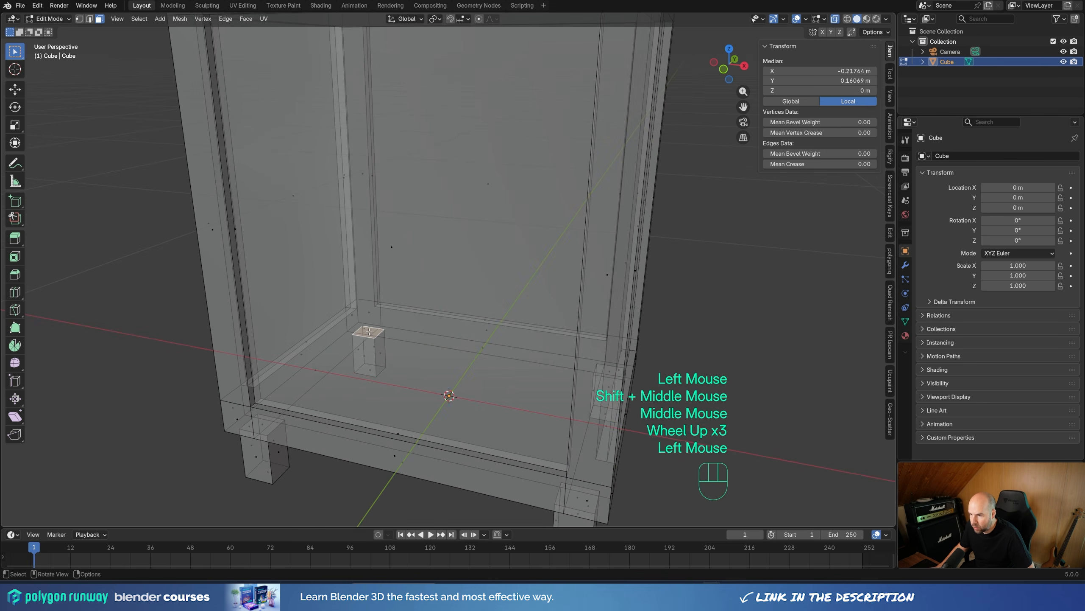
{"action": "middle_click_drag", "start_coordinate": [608, 377], "coordinate": [589, 319], "text": "shift"}
{"action": "left_click", "coordinate": [575, 316], "text": "shift"}
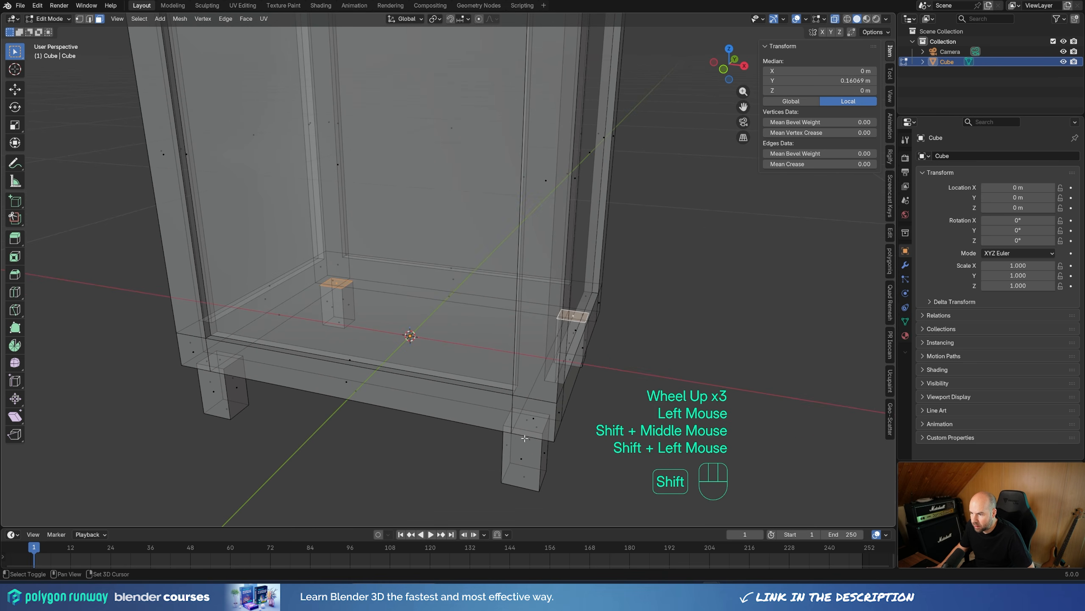
{"action": "left_click", "coordinate": [527, 418], "text": "shift"}
{"action": "left_click", "coordinate": [222, 351], "text": "shift"}
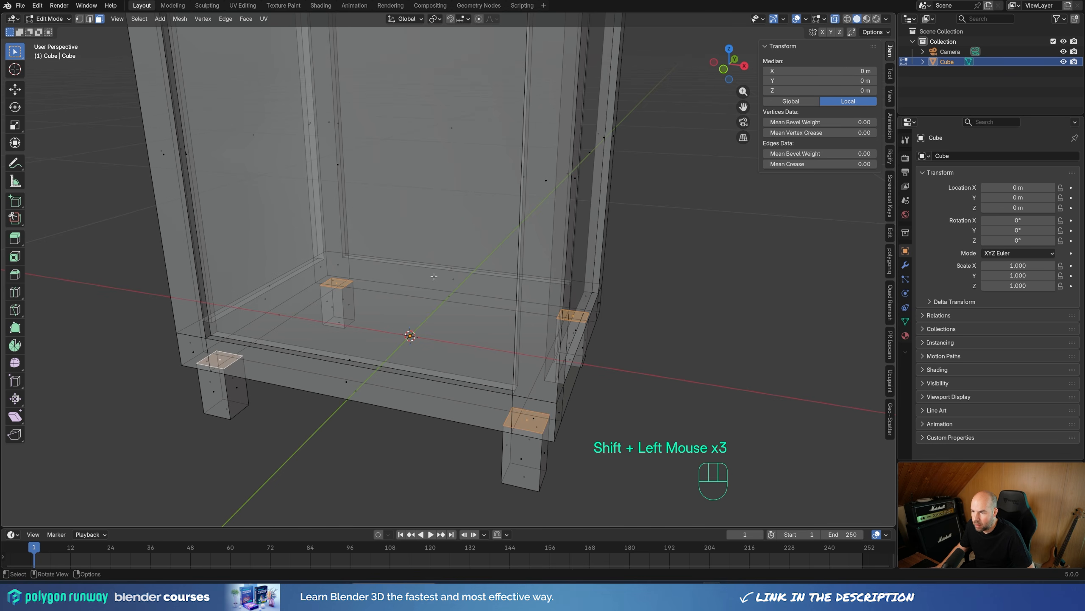
{"action": "key", "text": "x"}
{"action": "left_click", "coordinate": [393, 298]}
{"action": "scroll", "coordinate": [406, 303], "scroll_direction": "down", "scroll_amount": 2}
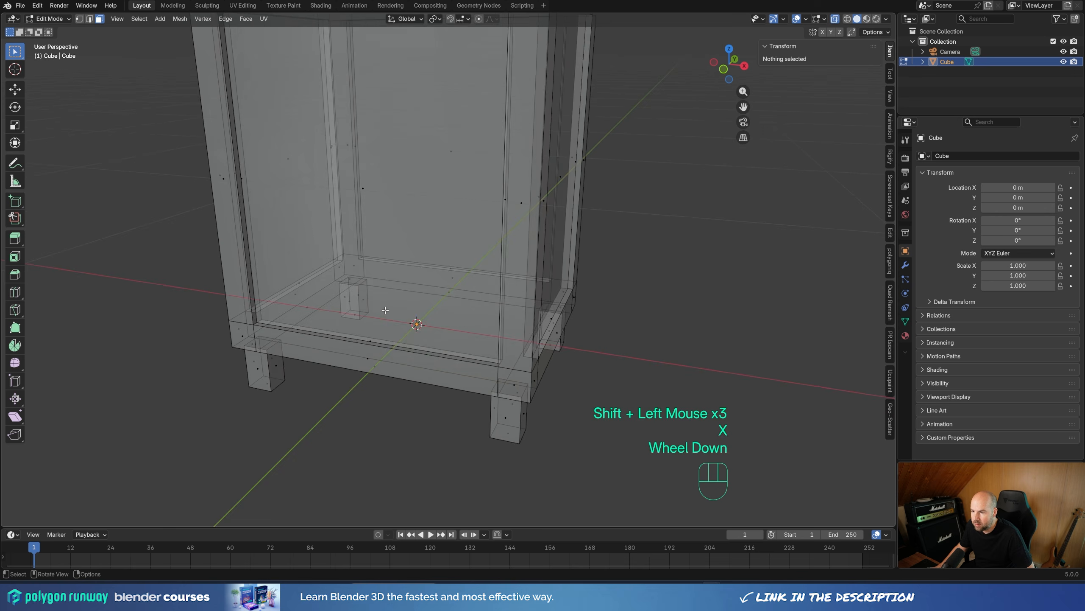
{"action": "middle_click_drag", "start_coordinate": [429, 302], "coordinate": [551, 306], "text": "shift"}
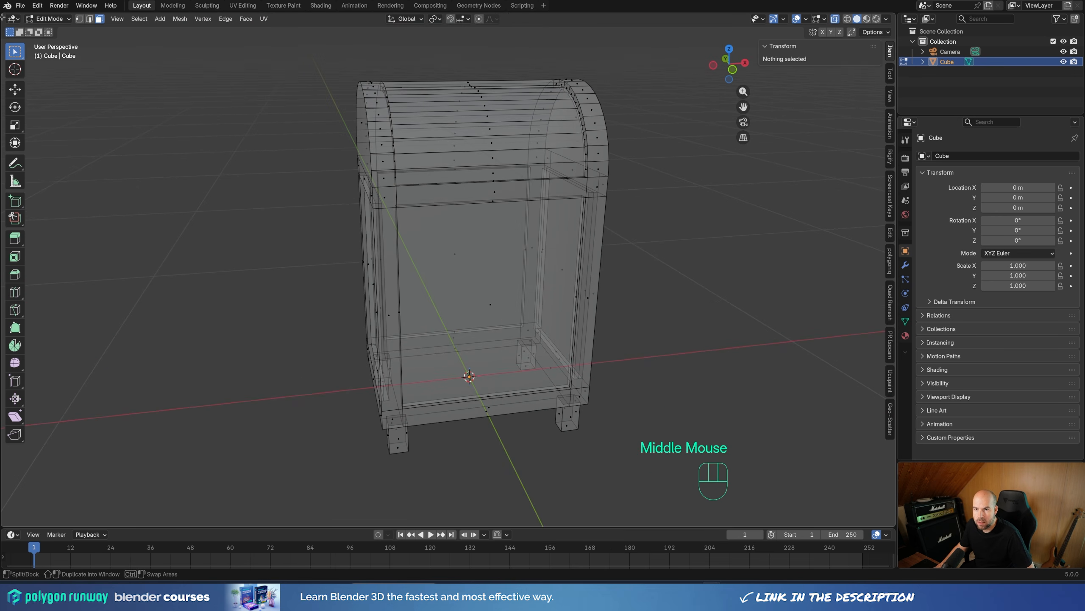
Step: Split the 3D viewport into two side-by-side areas and change the new one to the UV Editor
{"action": "left_click_drag", "start_coordinate": [3, 18], "coordinate": [336, 47]}
{"action": "left_click", "coordinate": [17, 20]}
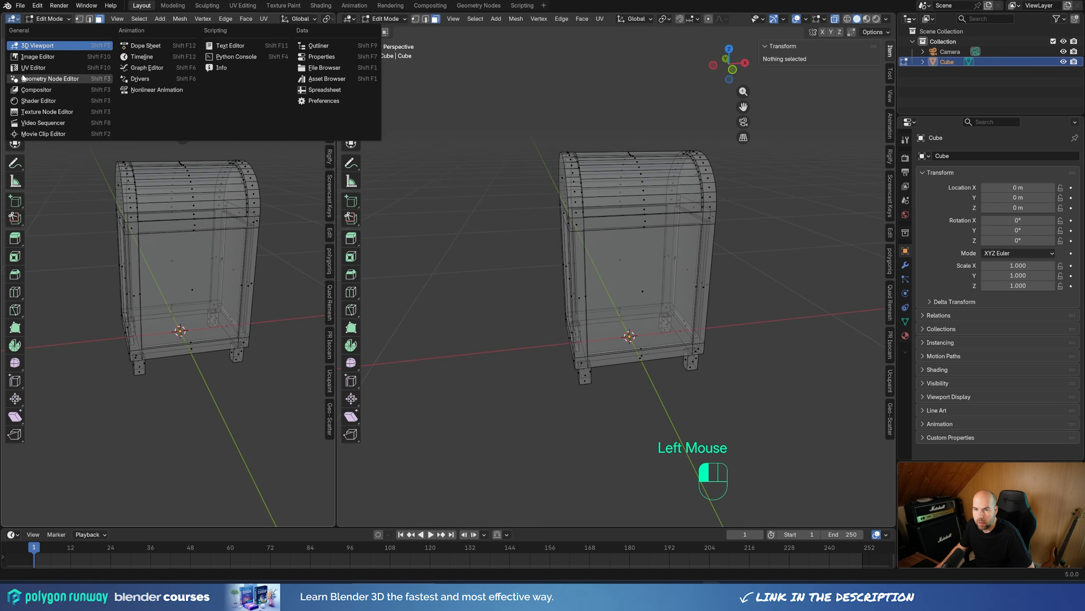
{"action": "left_click", "coordinate": [24, 83]}
{"action": "scroll", "coordinate": [167, 298], "scroll_direction": "up", "scroll_amount": 4}
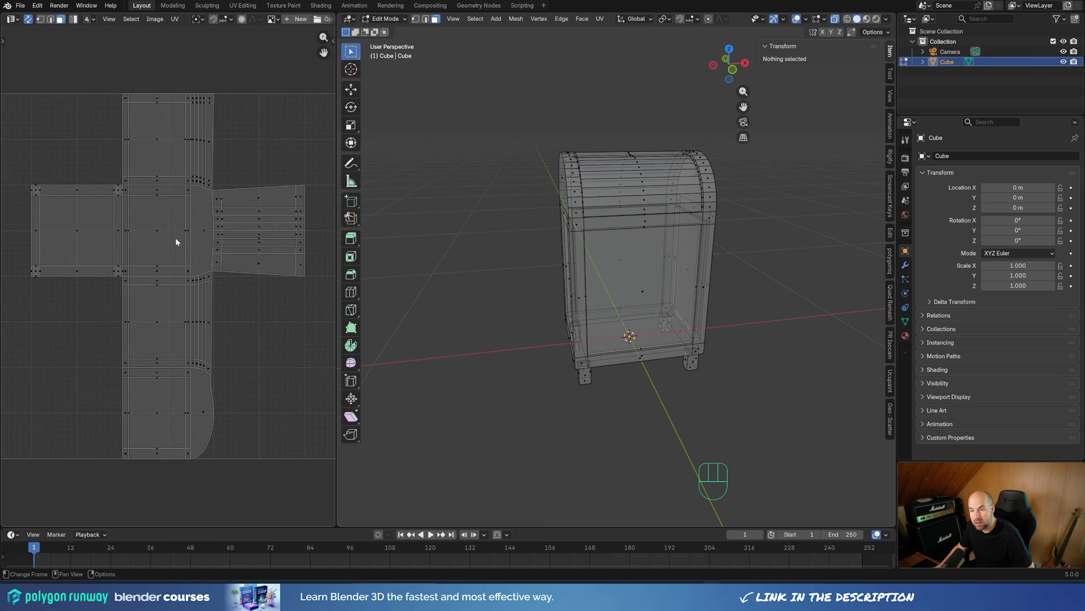
Step: Mark the complete outer edge outlines of both arched ends as UV seams
{"action": "middle_click_drag", "start_coordinate": [689, 271], "coordinate": [594, 231]}
{"action": "scroll", "coordinate": [689, 271], "scroll_direction": "up", "scroll_amount": 2}
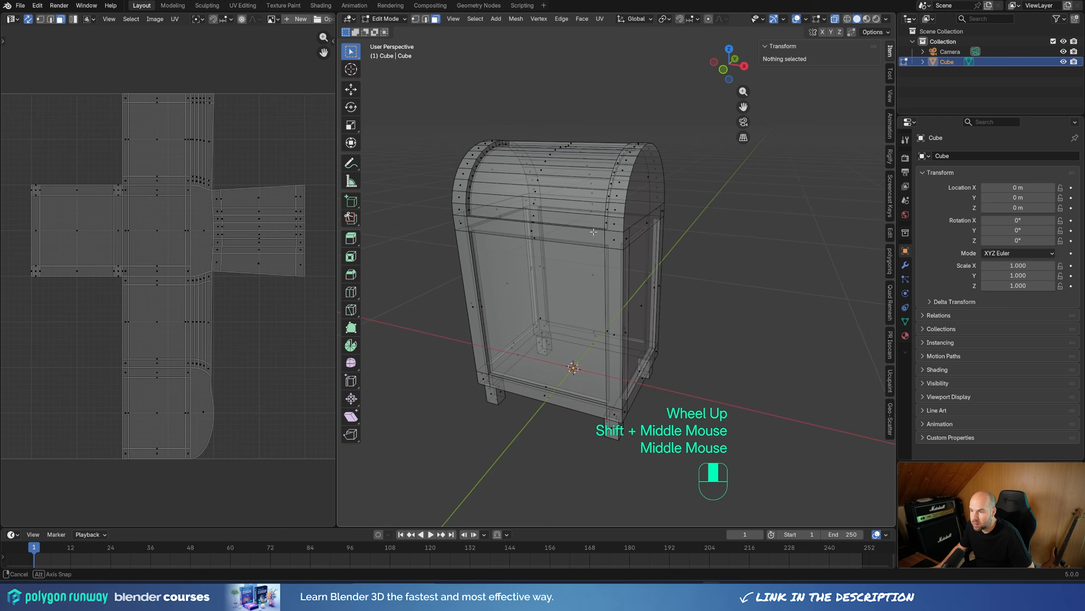
{"action": "key", "text": "z"}
{"action": "left_click", "coordinate": [600, 309]}
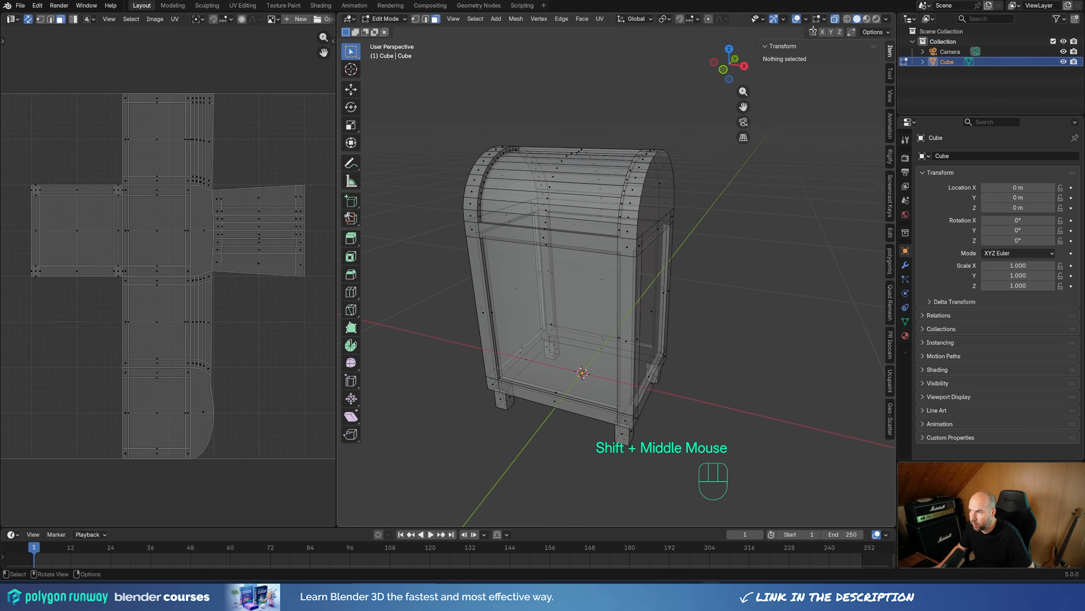
{"action": "middle_click_drag", "start_coordinate": [542, 140], "coordinate": [681, 267]}
{"action": "key", "text": "2"}
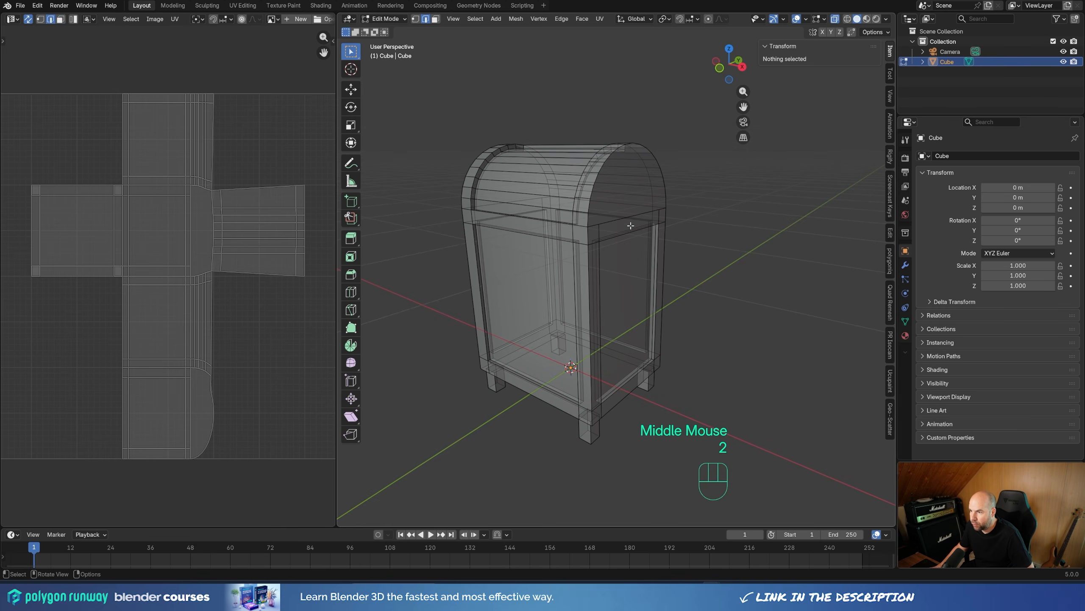
{"action": "left_click", "coordinate": [591, 193], "text": "alt"}
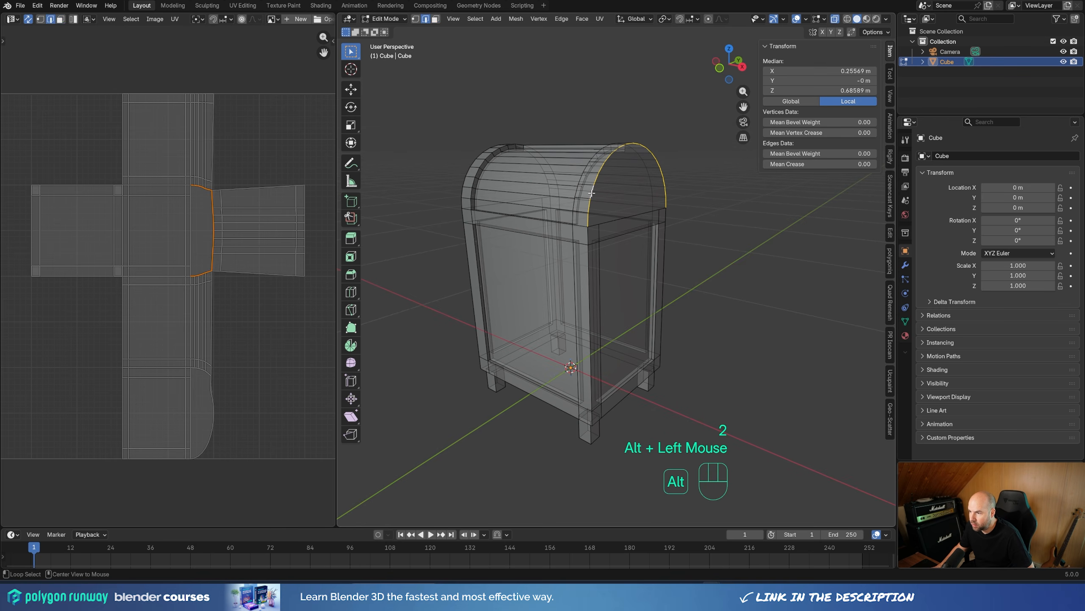
{"action": "left_click", "coordinate": [589, 273], "text": "alt+shift"}
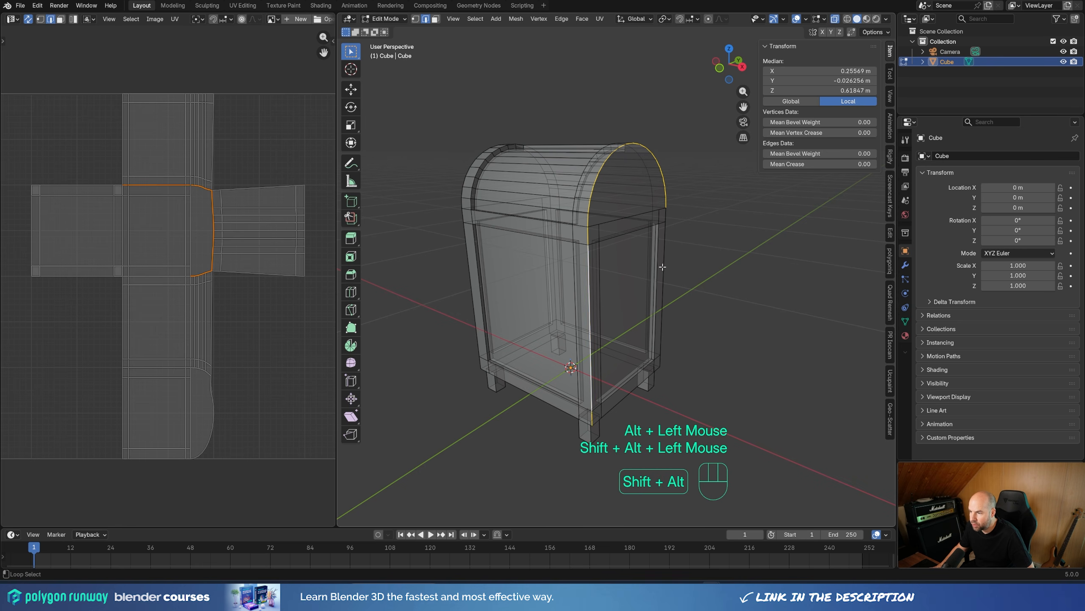
{"action": "left_click", "coordinate": [665, 268], "text": "alt+shift"}
{"action": "left_click", "coordinate": [633, 391], "text": "alt+shift"}
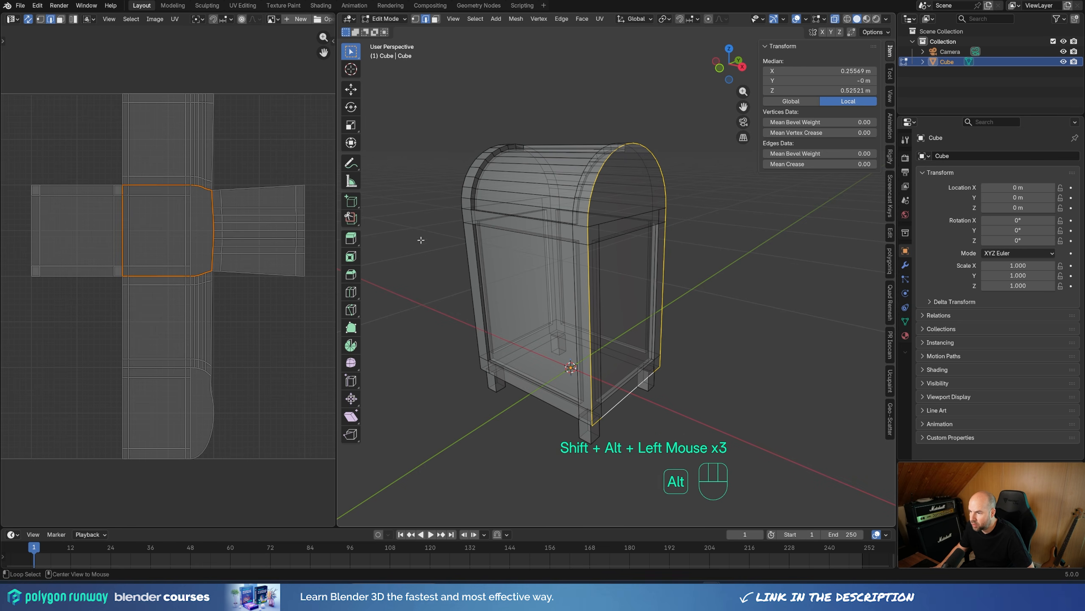
{"action": "left_click", "coordinate": [456, 274], "text": "alt+shift"}
{"action": "middle_click_drag", "start_coordinate": [458, 292], "coordinate": [558, 289]}
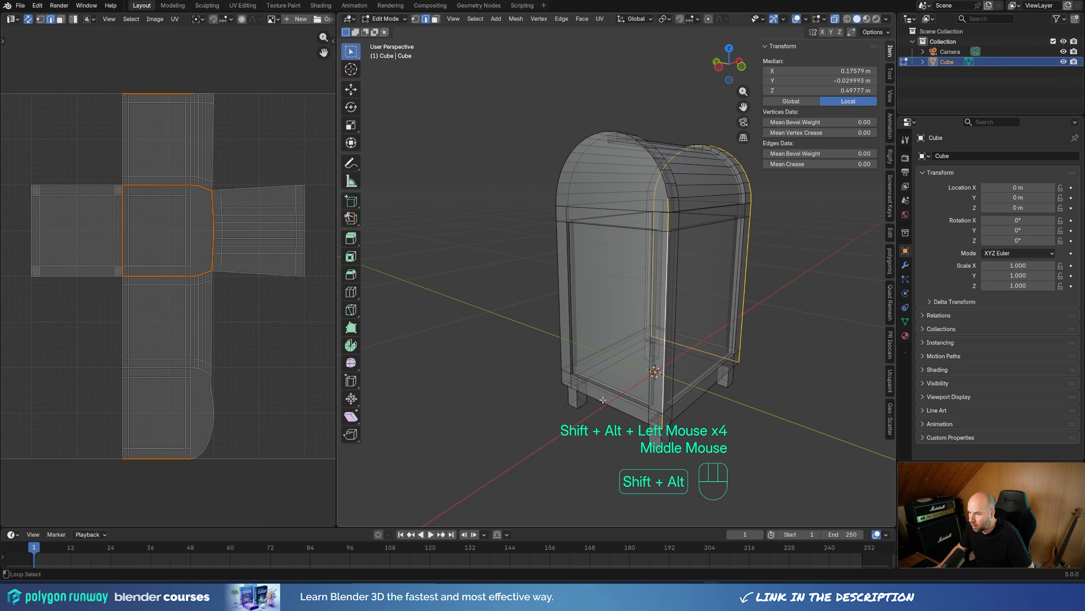
{"action": "left_click", "coordinate": [586, 395], "text": "alt+shift"}
{"action": "left_click", "coordinate": [557, 295], "text": "alt+shift"}
{"action": "left_click", "coordinate": [559, 155], "text": "alt+shift"}
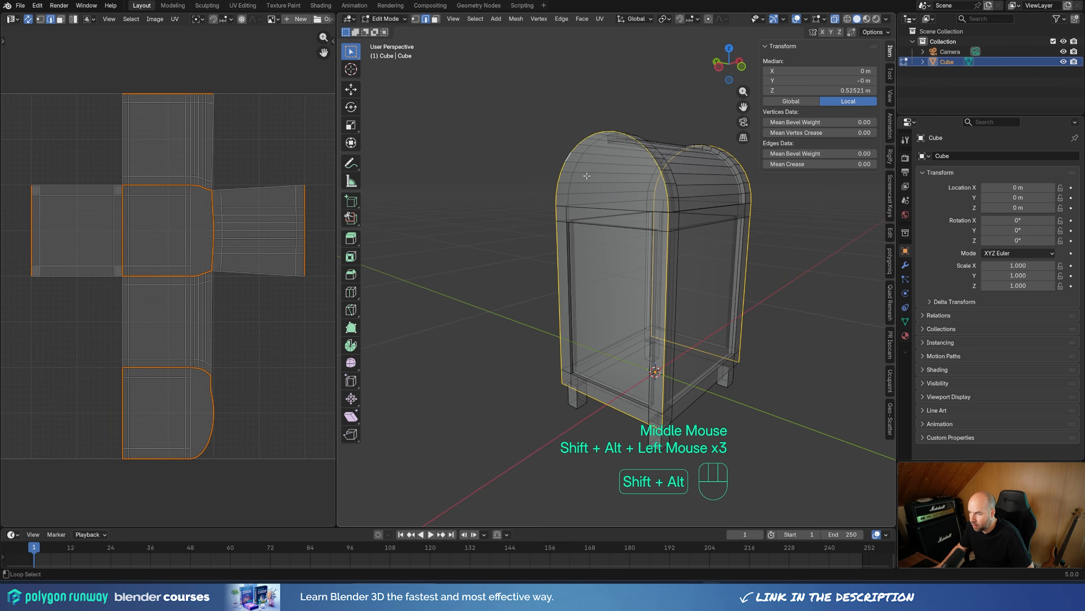
{"action": "key", "text": "u"}
{"action": "left_click", "coordinate": [534, 302]}
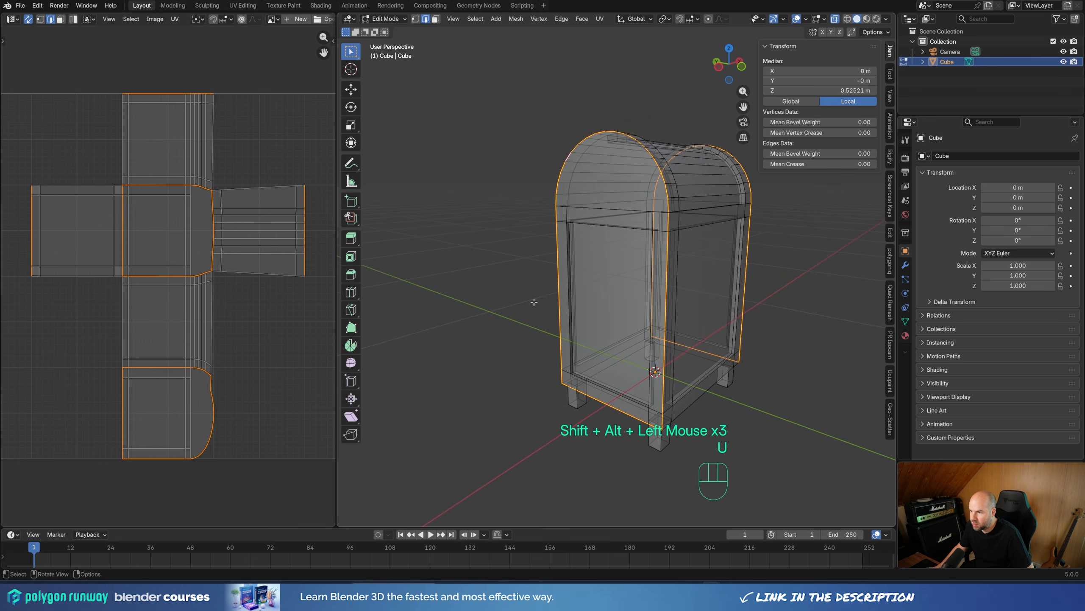
Step: Mark the front and rear bottom edges of the box between the two arched ends as seams
{"action": "middle_click_drag", "start_coordinate": [799, 254], "coordinate": [684, 256]}
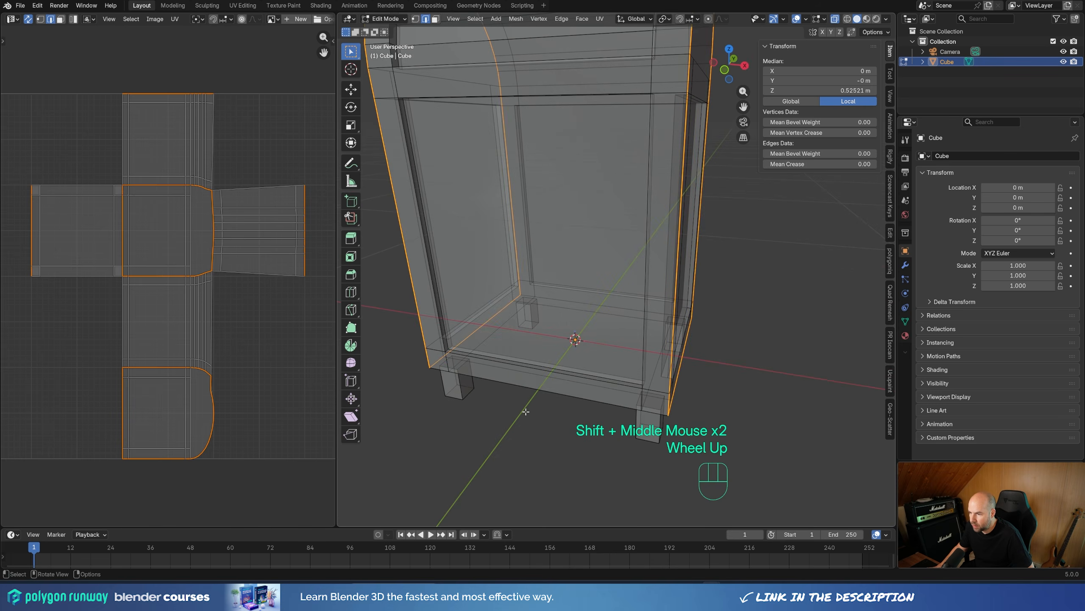
{"action": "left_click", "coordinate": [536, 389], "text": "alt"}
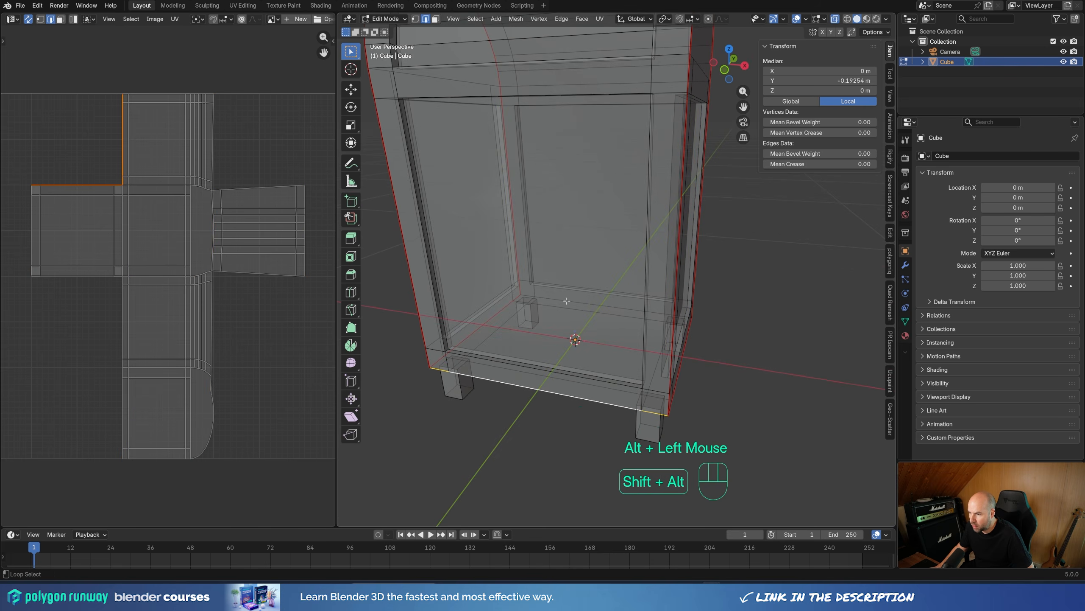
{"action": "left_click", "coordinate": [567, 316], "text": "alt+shift"}
{"action": "key", "text": "u"}
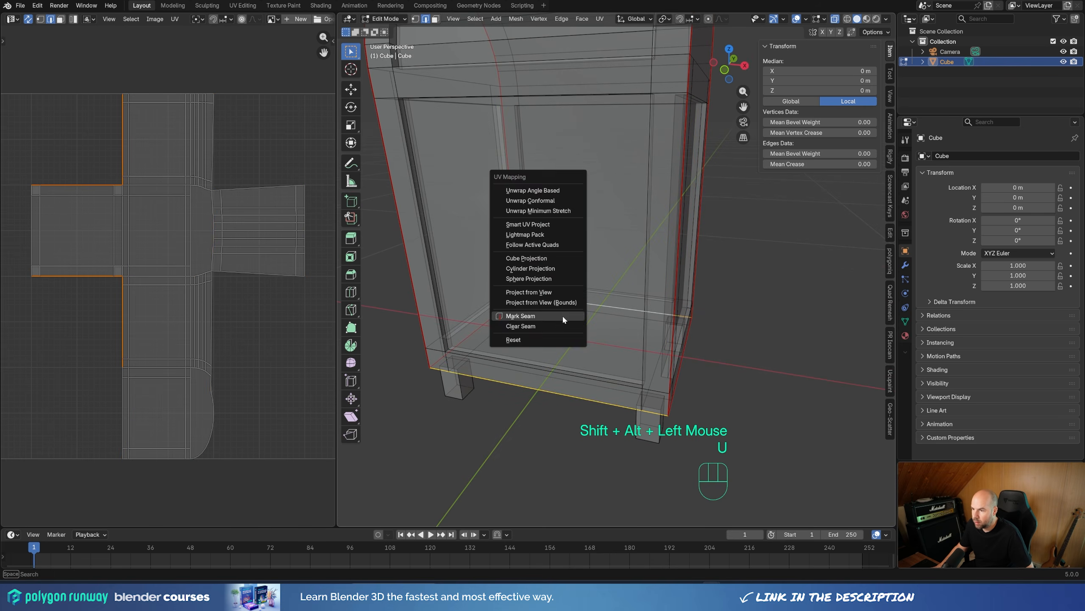
{"action": "left_click", "coordinate": [562, 314]}
Step: Mark one vertical edge and three of the lower end edges of the first front leg as seams
{"action": "middle_click_drag", "start_coordinate": [526, 380], "coordinate": [584, 341]}
{"action": "left_click", "coordinate": [458, 269]}
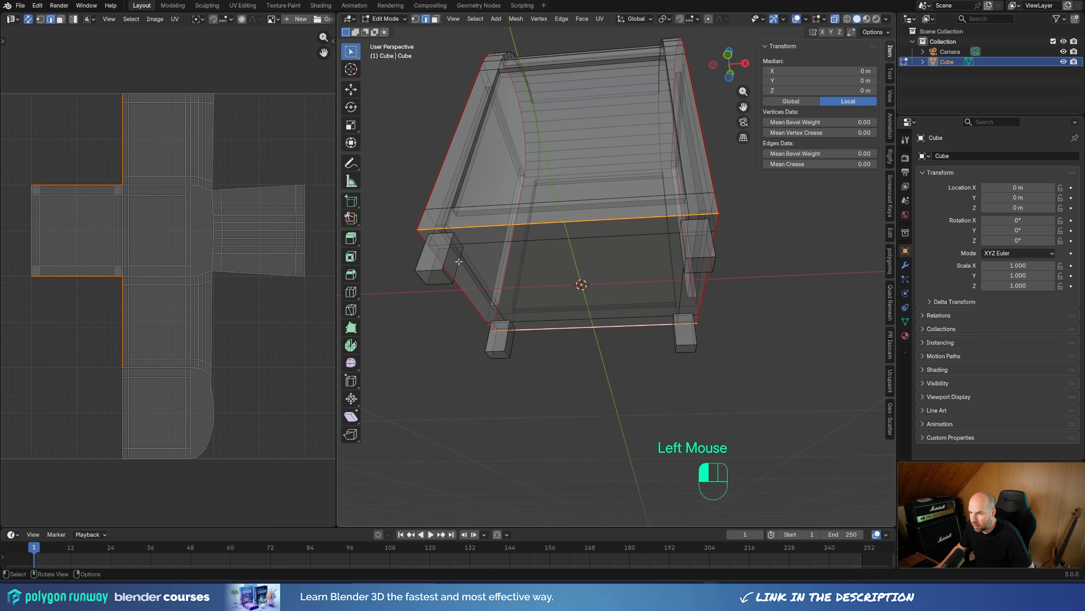
{"action": "key", "text": "ctrl+z"}
{"action": "key", "text": "ctrl+z"}
{"action": "key", "text": "ctrl+z"}
{"action": "left_click", "coordinate": [439, 284], "text": "shift"}
{"action": "left_click", "coordinate": [426, 271], "text": "shift"}
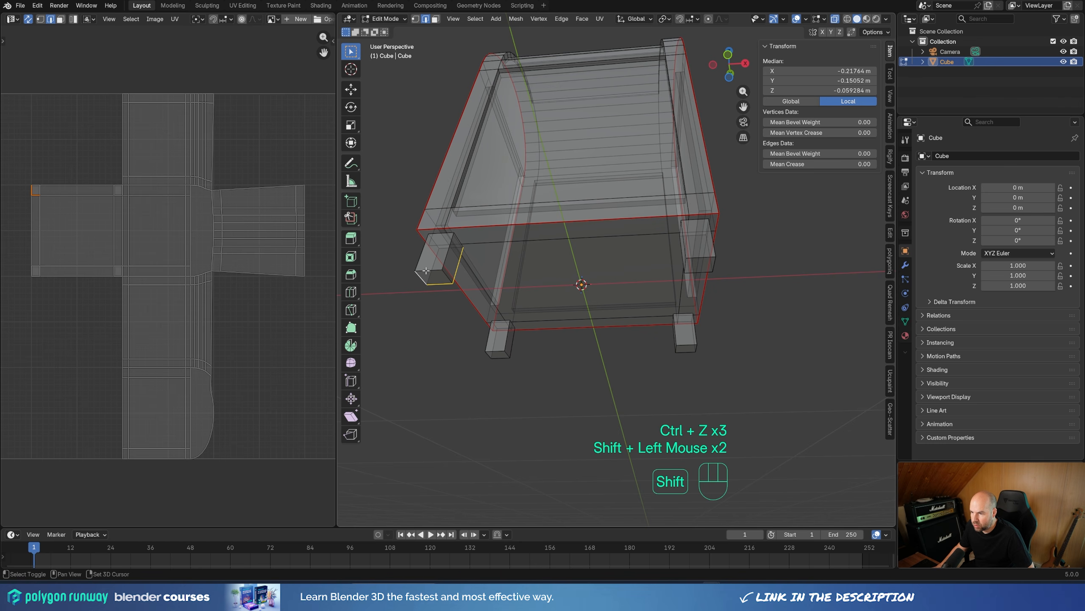
{"action": "key", "text": "u"}
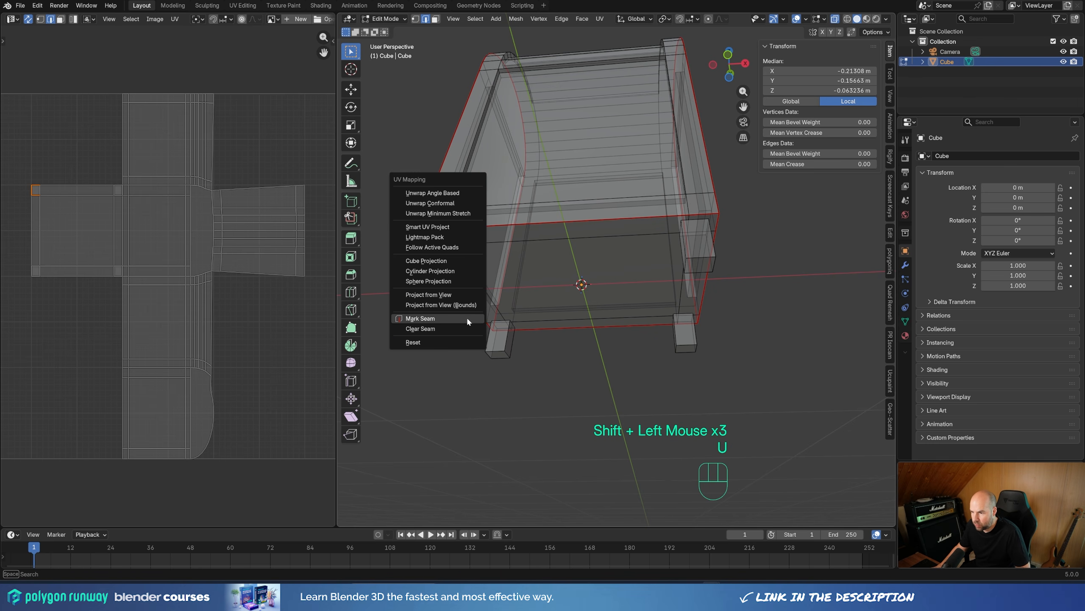
{"action": "left_click", "coordinate": [466, 316]}
Step: Mark one vertical edge and three lower end edges on each of the other three legs as seams
{"action": "middle_click_drag", "start_coordinate": [695, 259], "coordinate": [728, 278]}
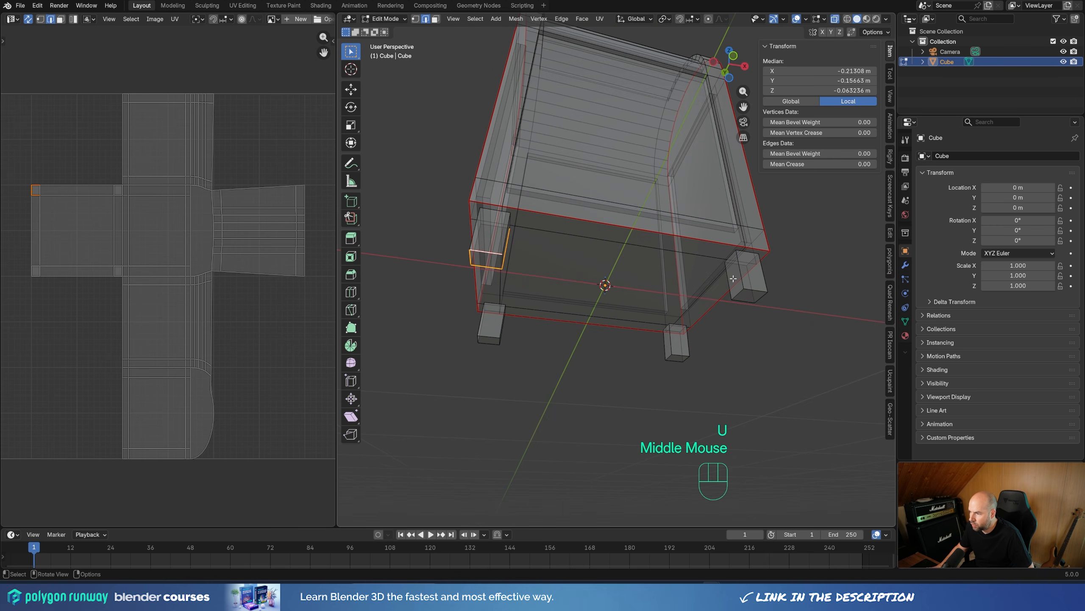
{"action": "left_click", "coordinate": [729, 279]}
{"action": "left_click", "coordinate": [757, 300], "text": "shift"}
{"action": "left_click", "coordinate": [762, 296], "text": "shift"}
{"action": "left_click", "coordinate": [760, 287], "text": "shift"}
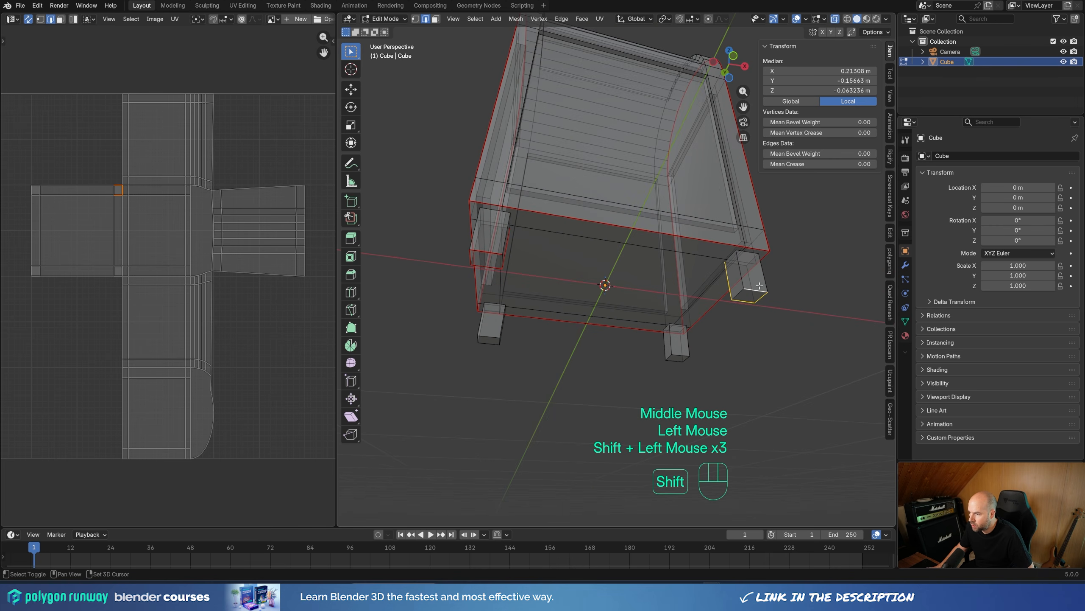
{"action": "left_click", "coordinate": [672, 341], "text": "shift"}
{"action": "left_click", "coordinate": [680, 354], "text": "shift"}
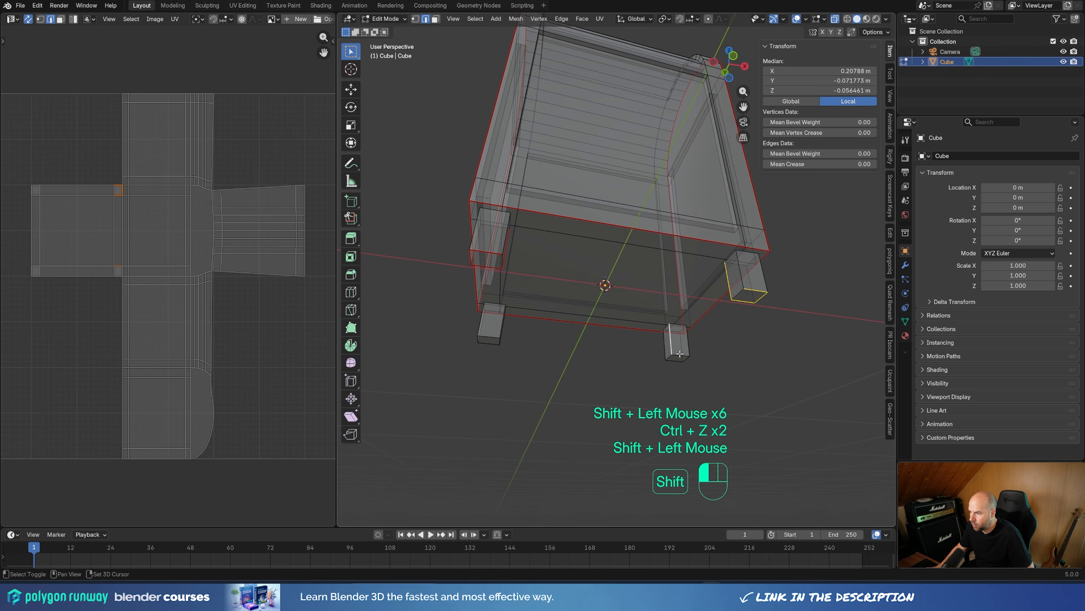
{"action": "left_click", "coordinate": [680, 355], "text": "shift"}
{"action": "left_click", "coordinate": [674, 358], "text": "shift"}
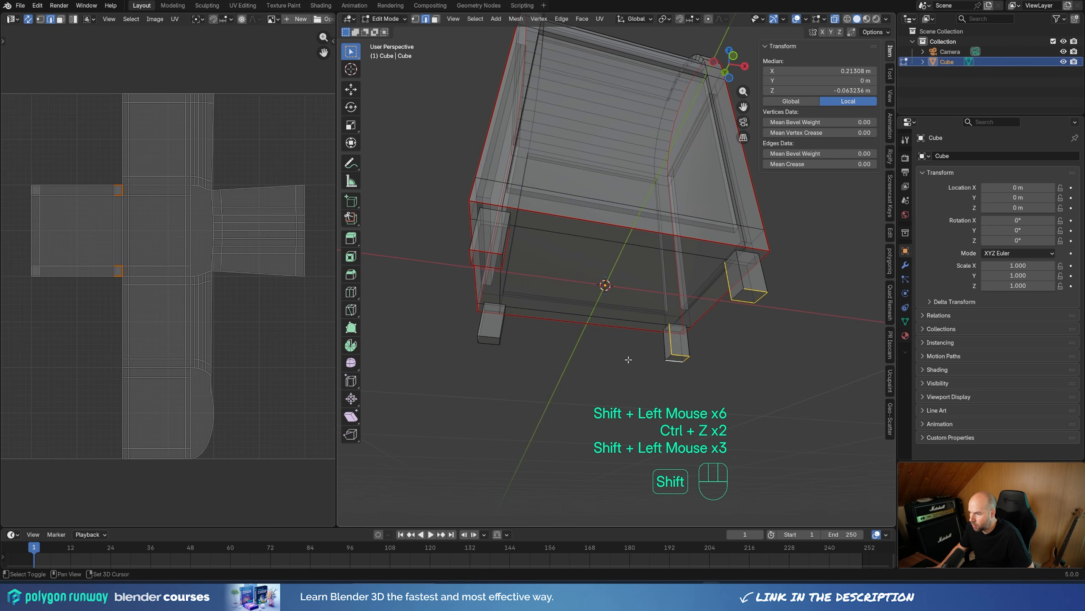
{"action": "middle_click_drag", "start_coordinate": [516, 361], "coordinate": [508, 350]}
{"action": "left_click", "coordinate": [511, 340], "text": "shift"}
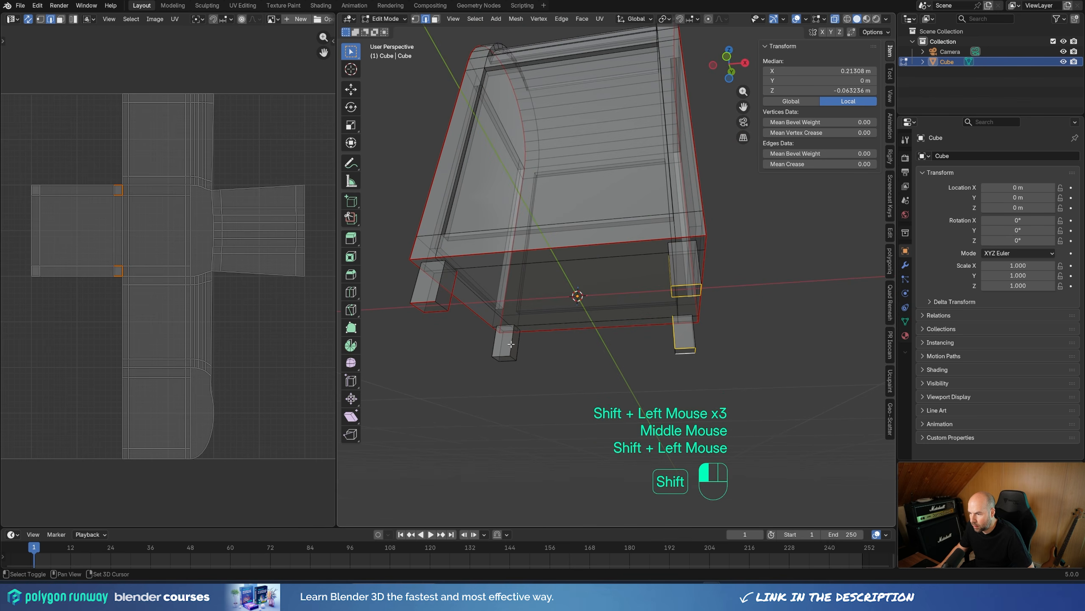
{"action": "left_click", "coordinate": [504, 355], "text": "shift"}
{"action": "left_click", "coordinate": [494, 359], "text": "shift"}
{"action": "left_click", "coordinate": [502, 359], "text": "shift"}
{"action": "key", "text": "u"}
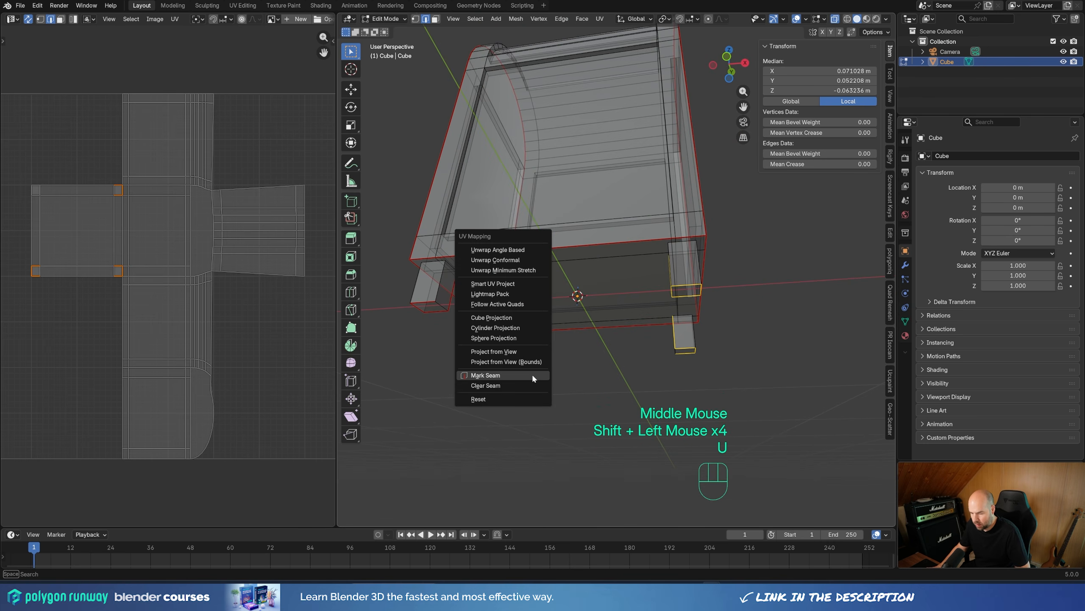
{"action": "left_click", "coordinate": [532, 373]}
Step: Unwrap the entire mesh with the Angle Based method
{"action": "middle_click_drag", "start_coordinate": [640, 345], "coordinate": [577, 273]}
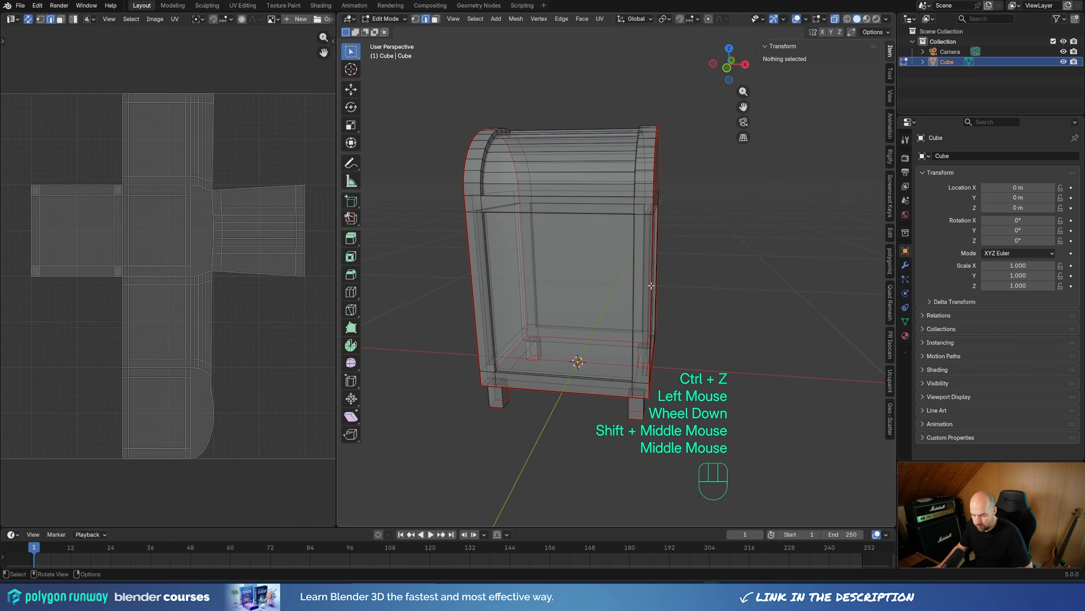
{"action": "key", "text": "a"}
{"action": "key", "text": "u"}
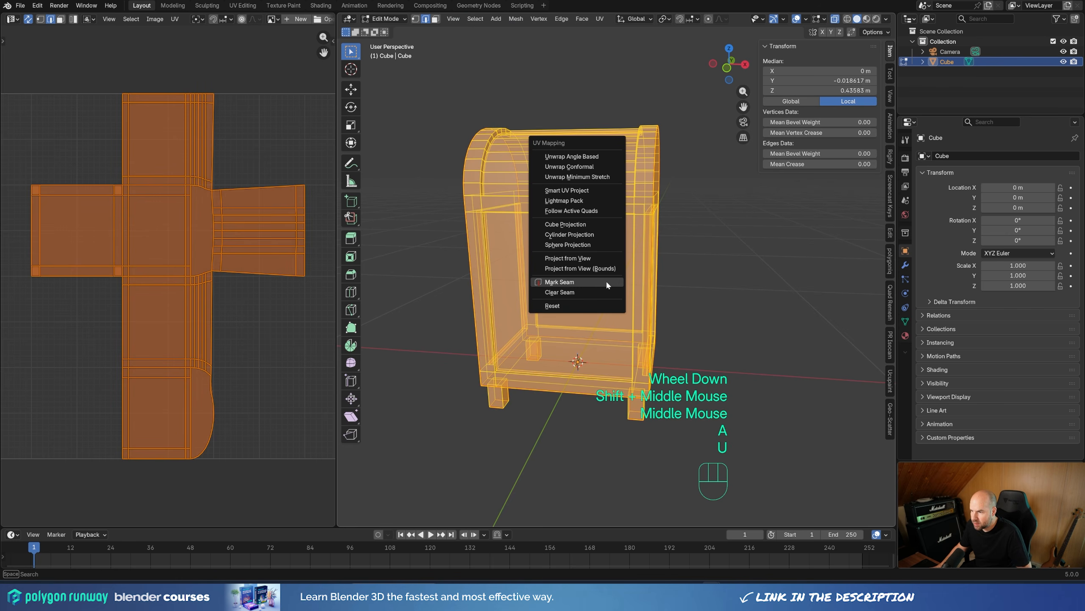
{"action": "left_click", "coordinate": [573, 157]}
{"action": "scroll", "coordinate": [101, 280], "scroll_direction": "up", "scroll_amount": 2}
{"action": "scroll", "coordinate": [101, 280], "scroll_direction": "down", "scroll_amount": 1}
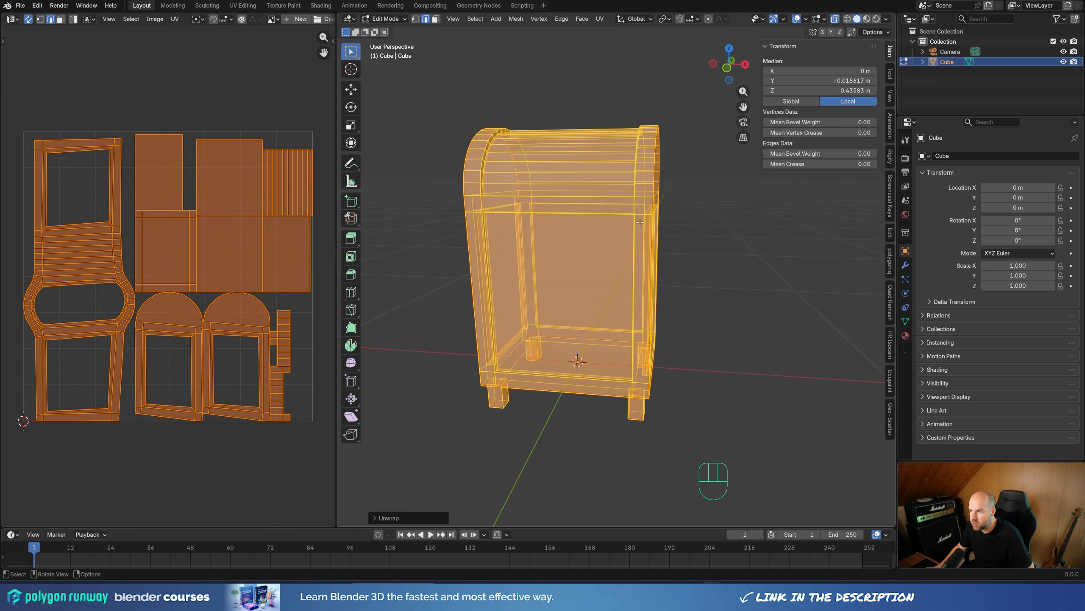
Step: Select the linked faces of the curved lid panel and the four recessed wall panels in face mode and hide them
{"action": "double_click", "coordinate": [571, 123]}
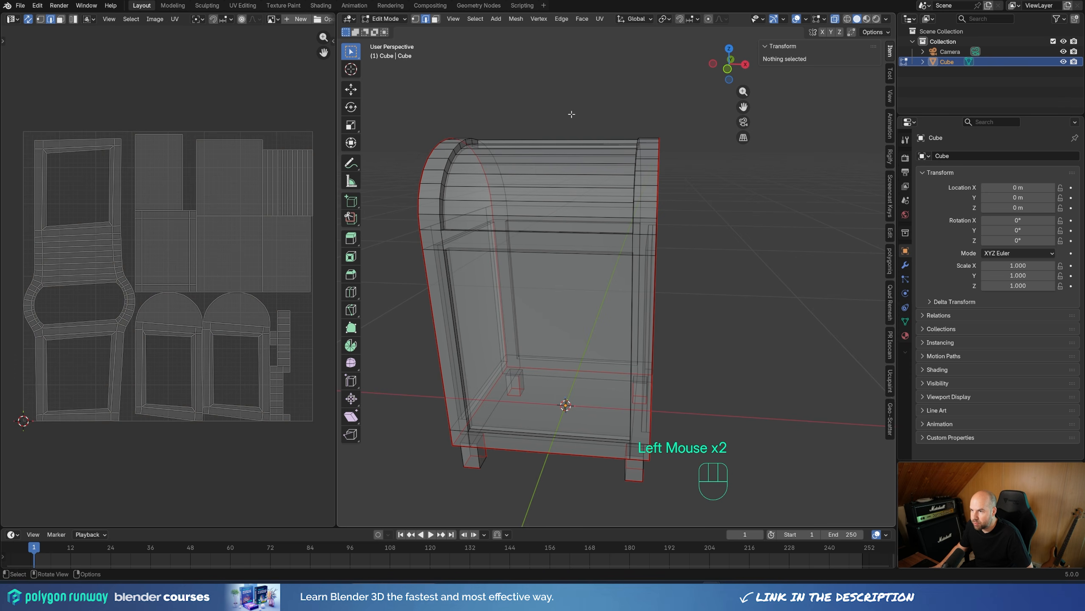
{"action": "key", "text": "3"}
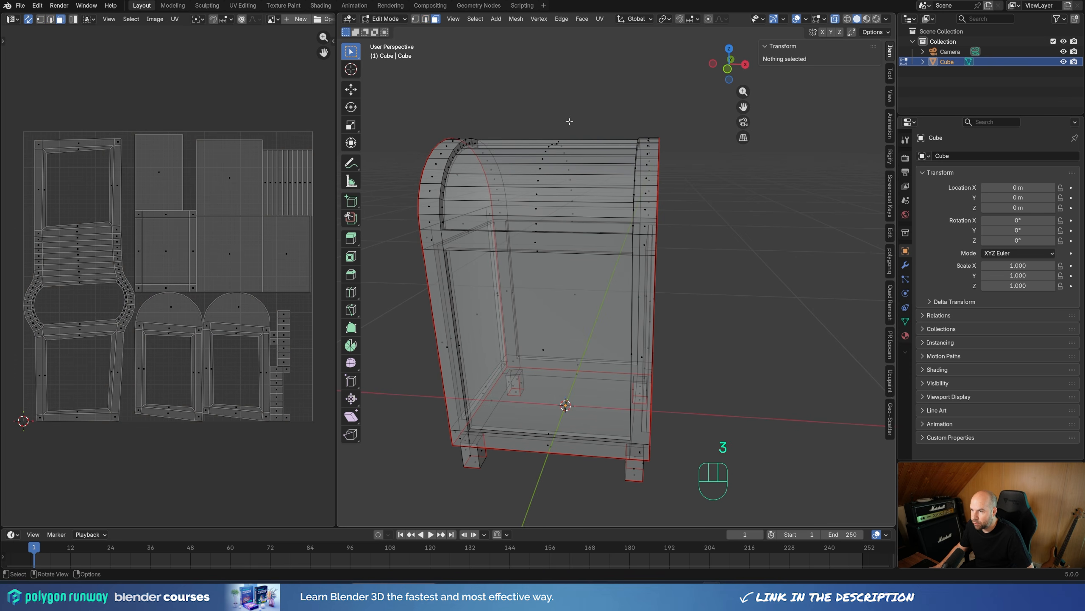
{"action": "left_click", "coordinate": [759, 224]}
{"action": "left_click", "coordinate": [761, 223]}
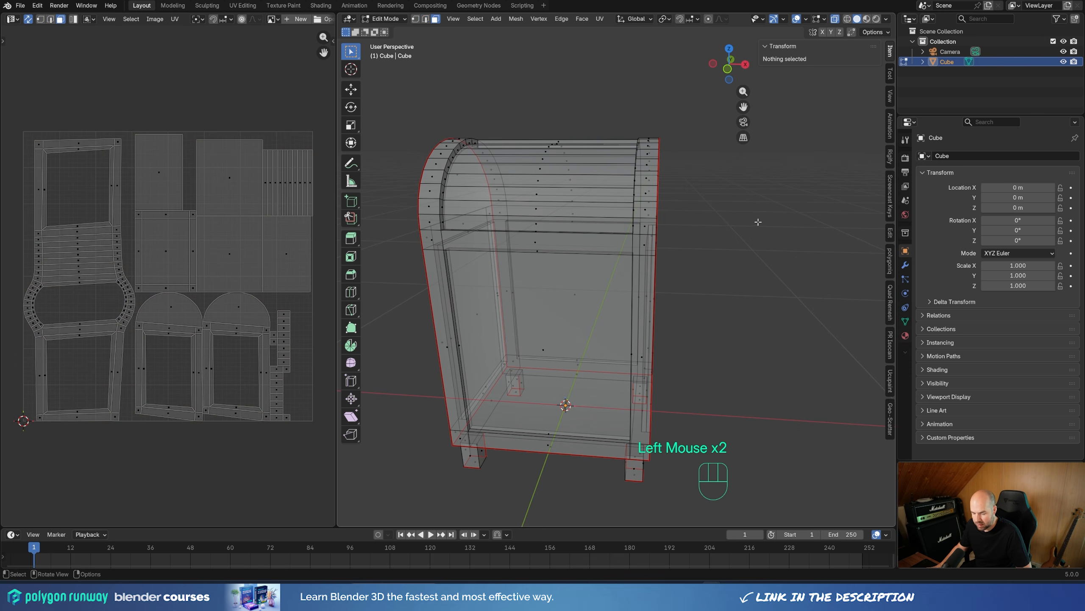
{"action": "key", "text": "l"}
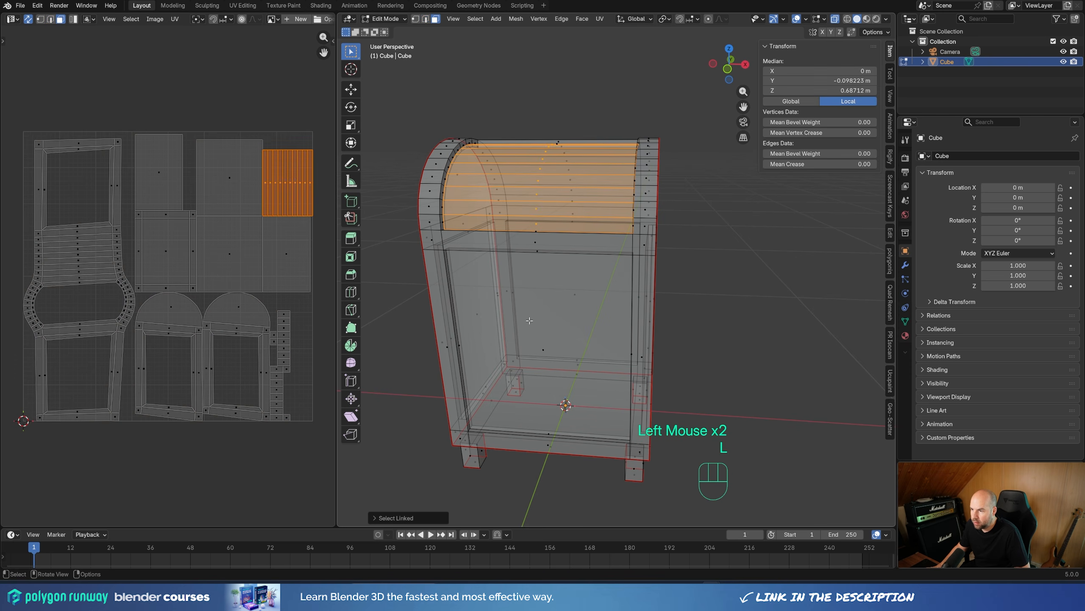
{"action": "key", "text": "l"}
{"action": "middle_click_drag", "start_coordinate": [538, 342], "coordinate": [592, 340]}
{"action": "key", "text": "l"}
{"action": "key", "text": "l"}
{"action": "key", "text": "l"}
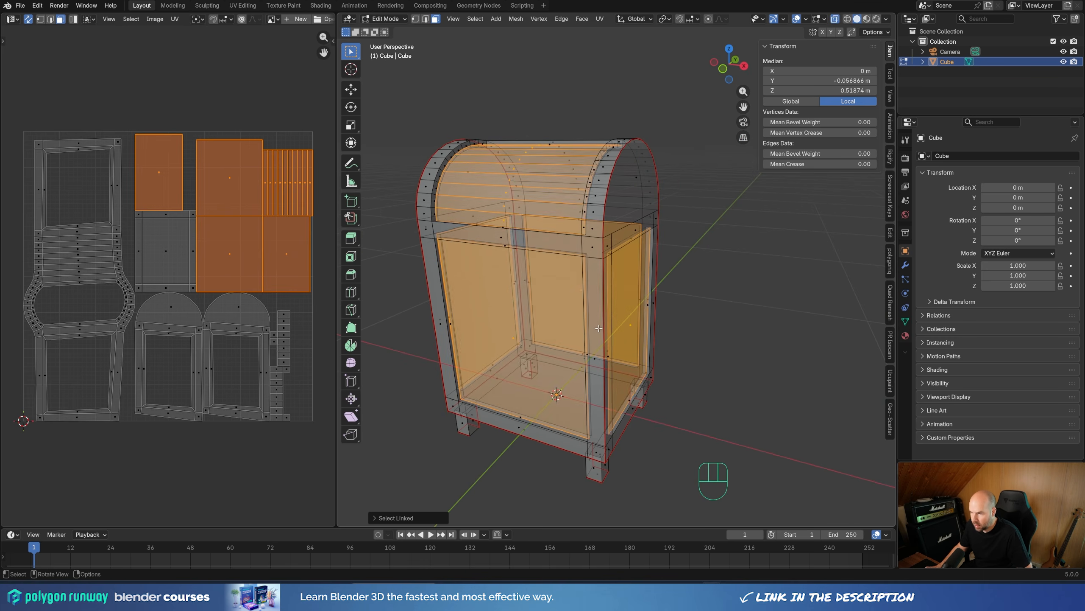
{"action": "key", "text": "h"}
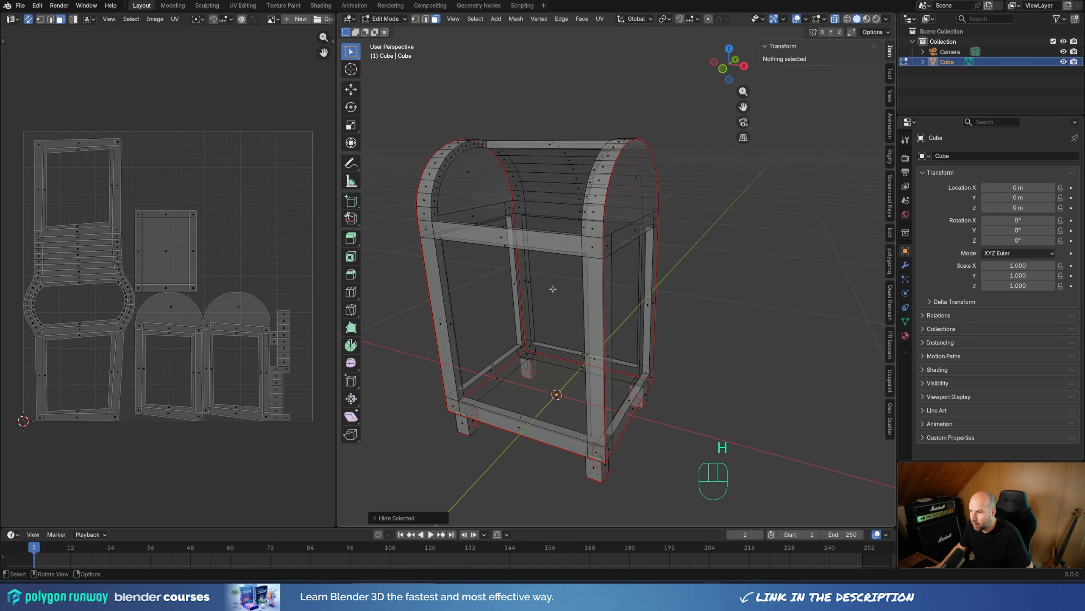
Step: Mark the horizontal edges across the four corner posts just below the upper band as seams, leaving out the rail edges between them
{"action": "key", "text": "2"}
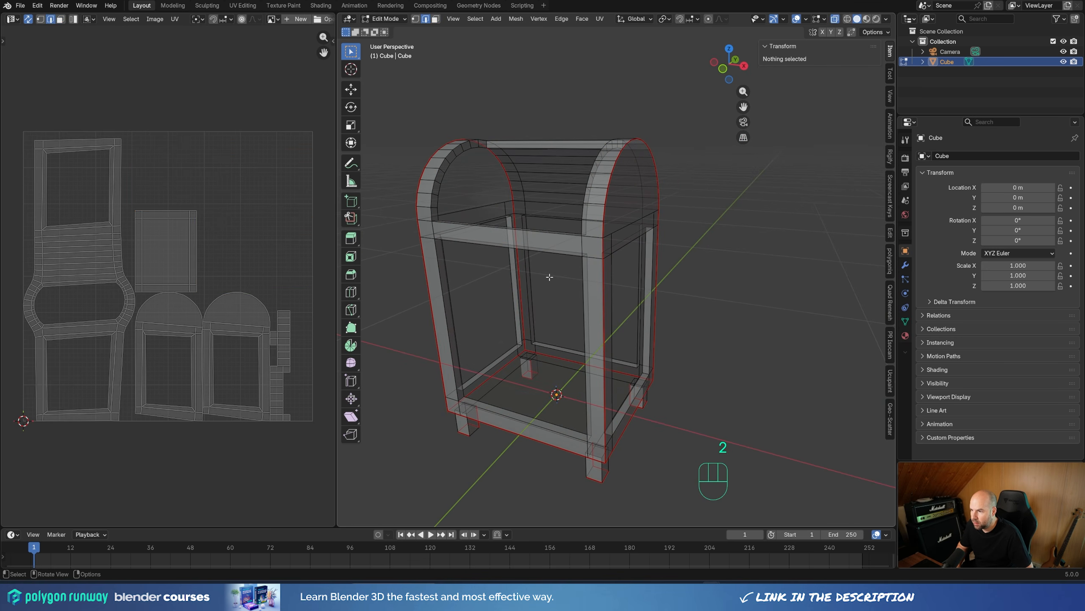
{"action": "key", "text": "KP_1"}
{"action": "middle_click_drag", "start_coordinate": [601, 265], "coordinate": [594, 295], "text": "shift"}
{"action": "scroll", "coordinate": [541, 277], "scroll_direction": "up", "scroll_amount": 1}
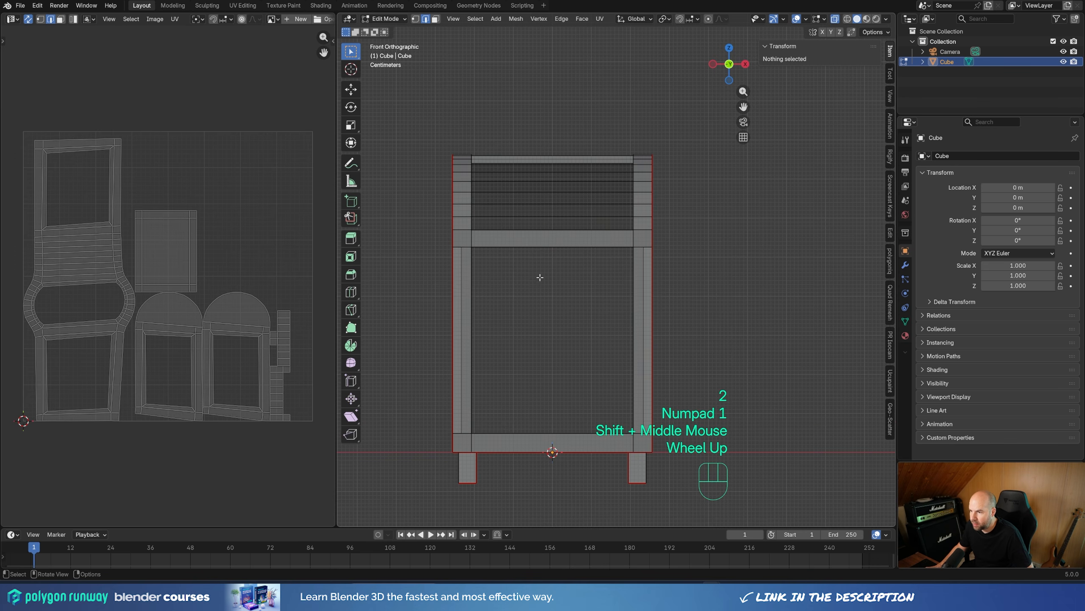
{"action": "left_click_drag", "start_coordinate": [426, 244], "coordinate": [748, 252]}
{"action": "middle_click_drag", "start_coordinate": [717, 250], "coordinate": [562, 329]}
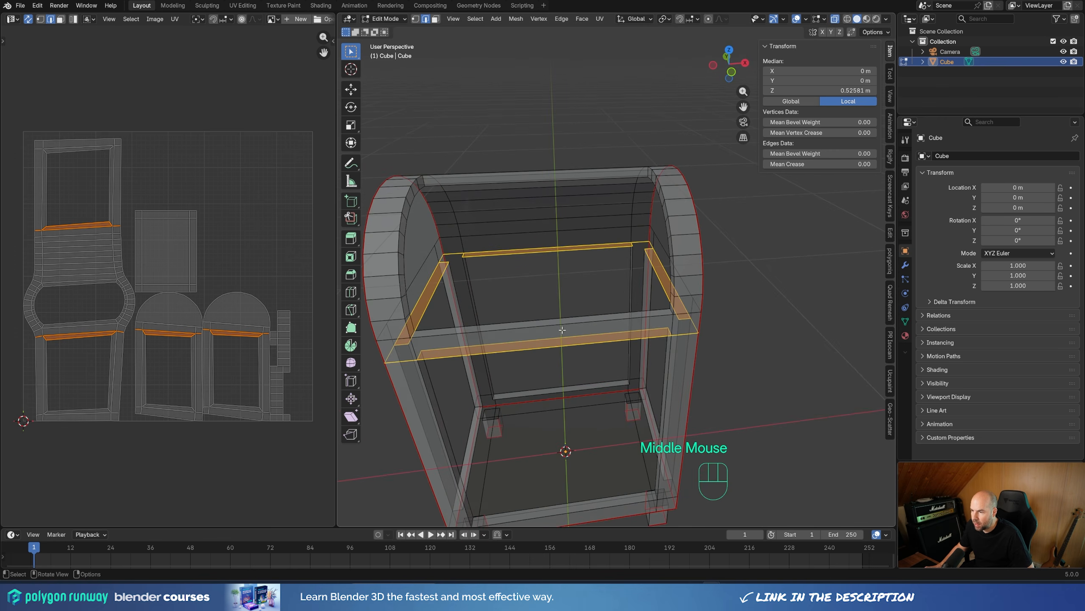
{"action": "left_click_drag", "start_coordinate": [511, 230], "coordinate": [564, 443], "text": "ctrl"}
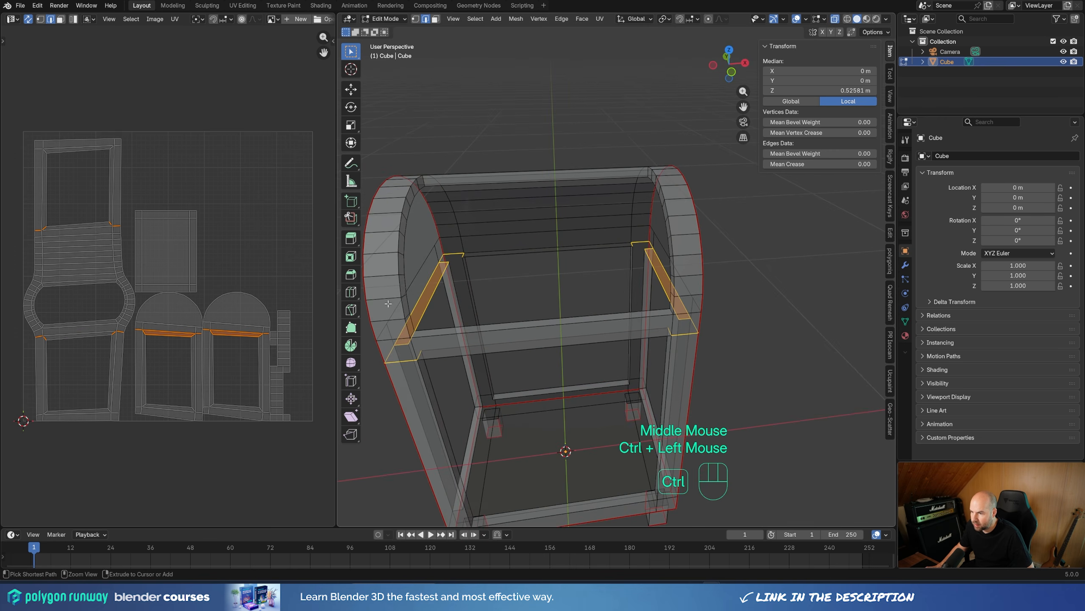
{"action": "left_click_drag", "start_coordinate": [388, 303], "coordinate": [721, 267], "text": "ctrl"}
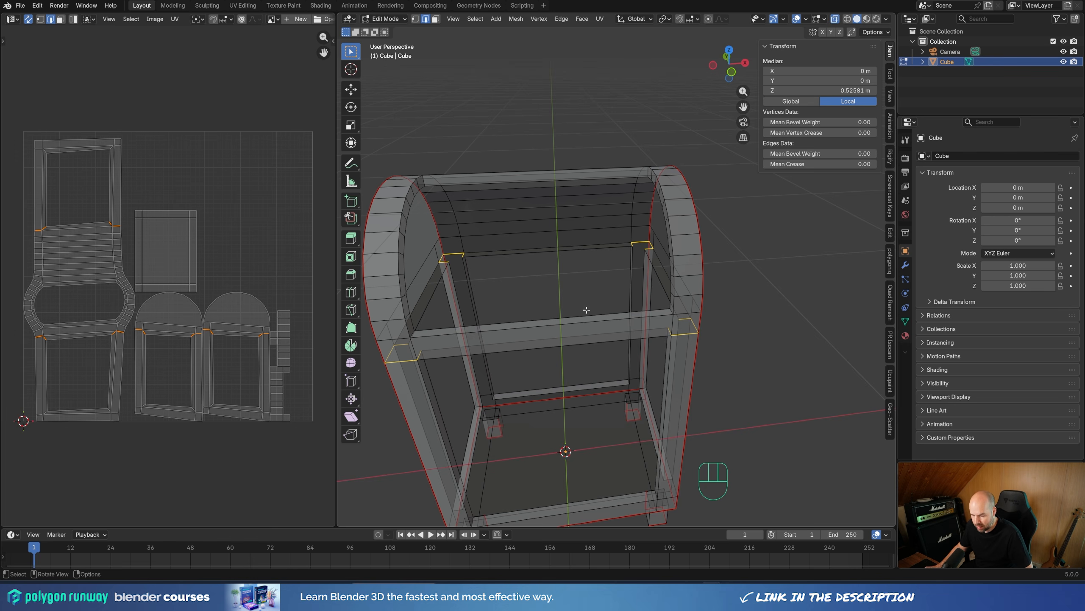
{"action": "key", "text": "u"}
Step: Mark the horizontal edges across the four corner posts just above the bottom rails as seams, excluding the edges between the posts
{"action": "middle_click_drag", "start_coordinate": [600, 437], "coordinate": [609, 372], "text": "shift"}
{"action": "key", "text": "KP_1"}
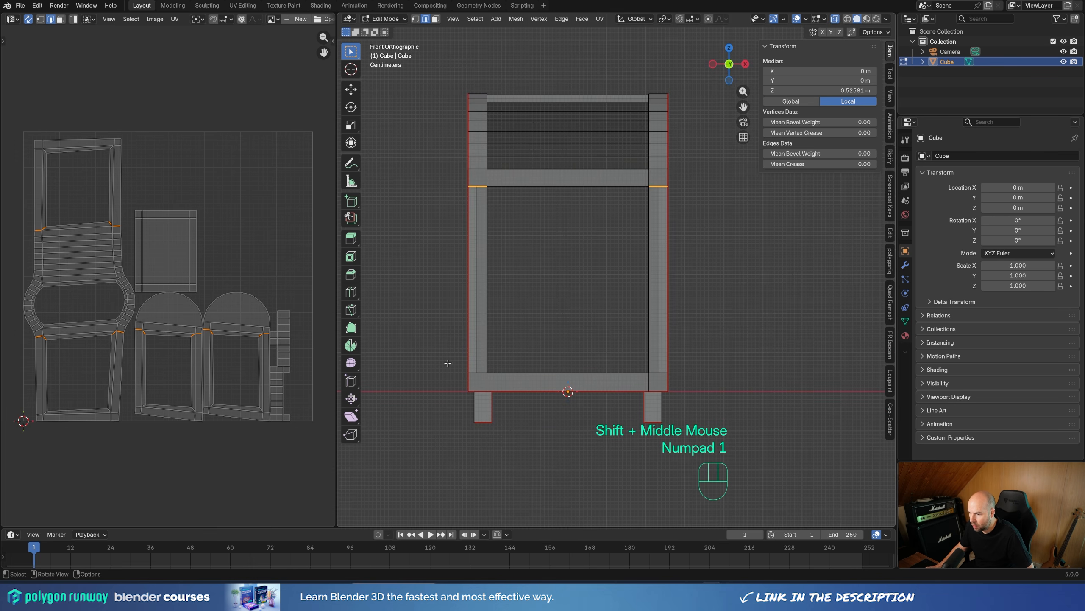
{"action": "left_click_drag", "start_coordinate": [440, 360], "coordinate": [725, 378]}
{"action": "middle_click_drag", "start_coordinate": [734, 370], "coordinate": [734, 404]}
{"action": "left_click_drag", "start_coordinate": [538, 302], "coordinate": [563, 521], "text": "ctrl"}
{"action": "middle_click_drag", "start_coordinate": [608, 376], "coordinate": [611, 415]}
{"action": "left_click_drag", "start_coordinate": [462, 353], "coordinate": [720, 342], "text": "ctrl"}
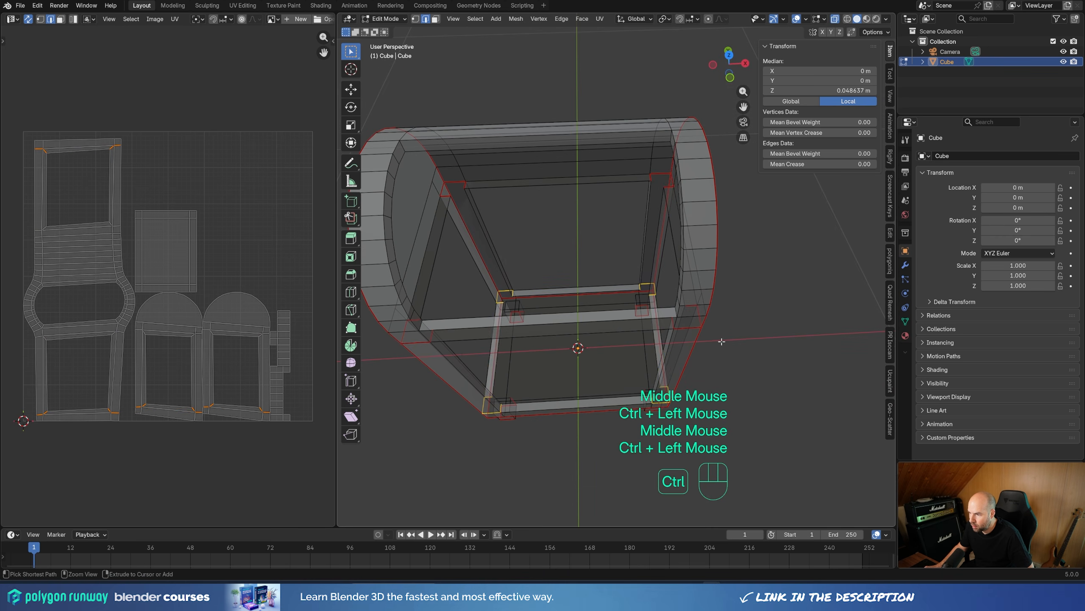
{"action": "middle_click_drag", "start_coordinate": [722, 341], "coordinate": [707, 374]}
{"action": "key", "text": "u"}
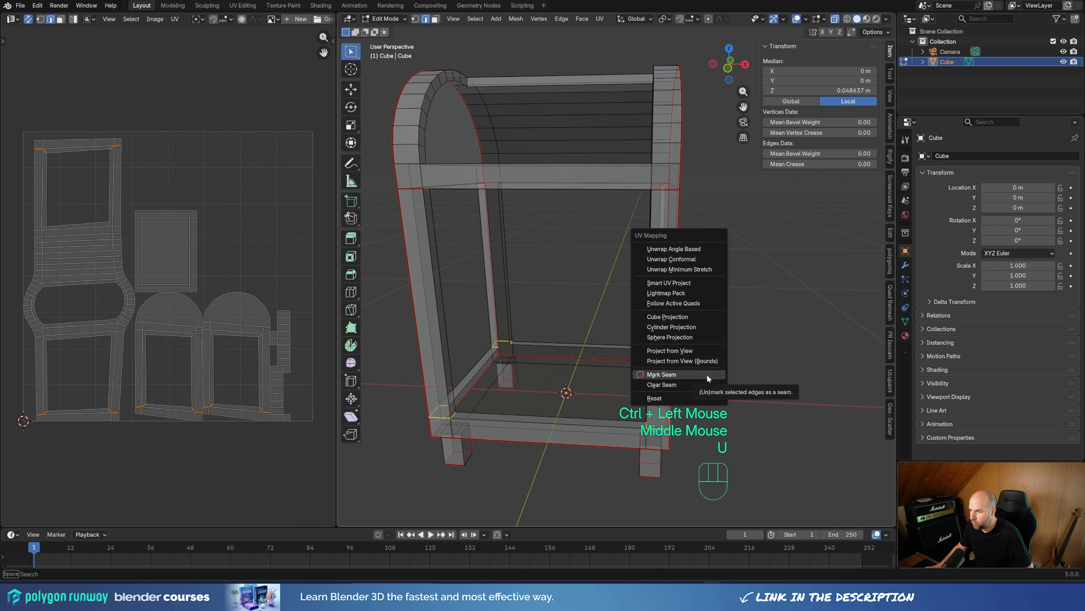
{"action": "left_click", "coordinate": [706, 373]}
Step: Unwrap all visible frame geometry with the Angle Based method to apply the seams on the corner posts
{"action": "scroll", "coordinate": [699, 273], "scroll_direction": "down", "scroll_amount": 2}
{"action": "middle_click_drag", "start_coordinate": [699, 274], "coordinate": [722, 256]}
{"action": "key", "text": "a"}
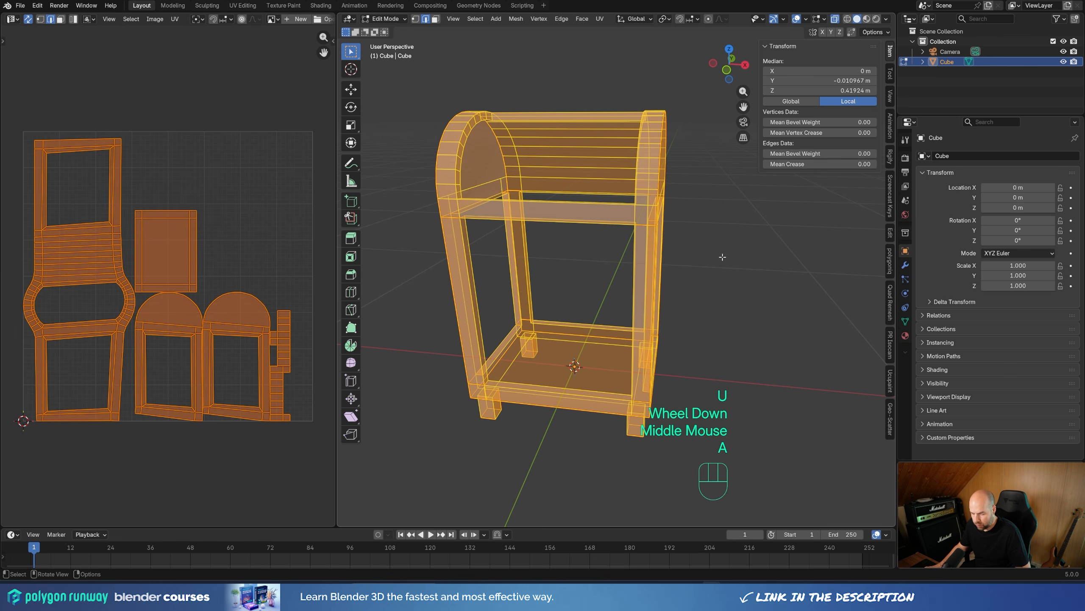
{"action": "key", "text": "u"}
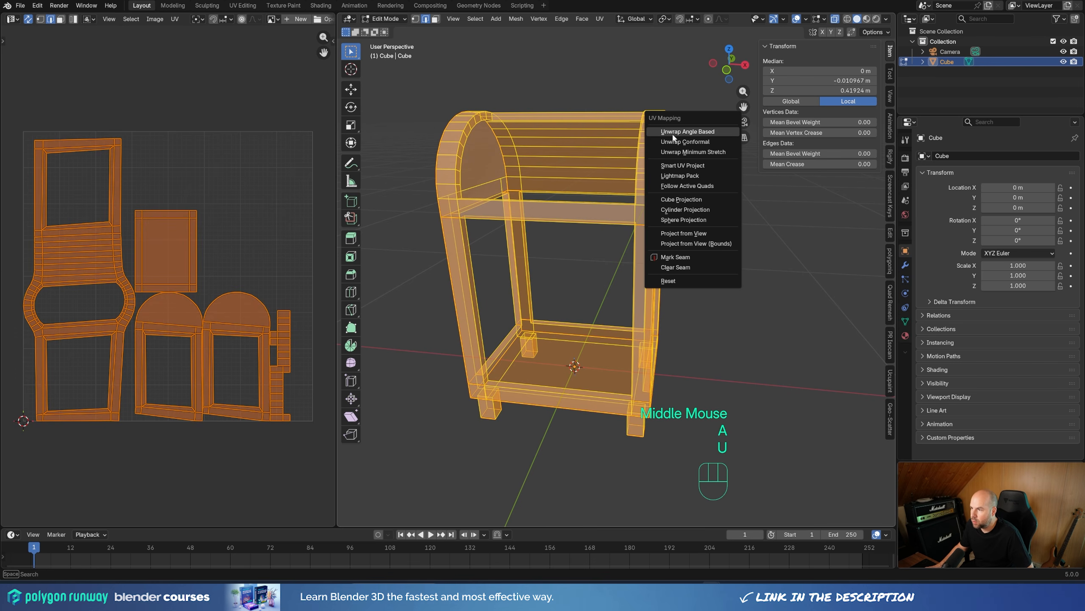
{"action": "left_click", "coordinate": [689, 132]}
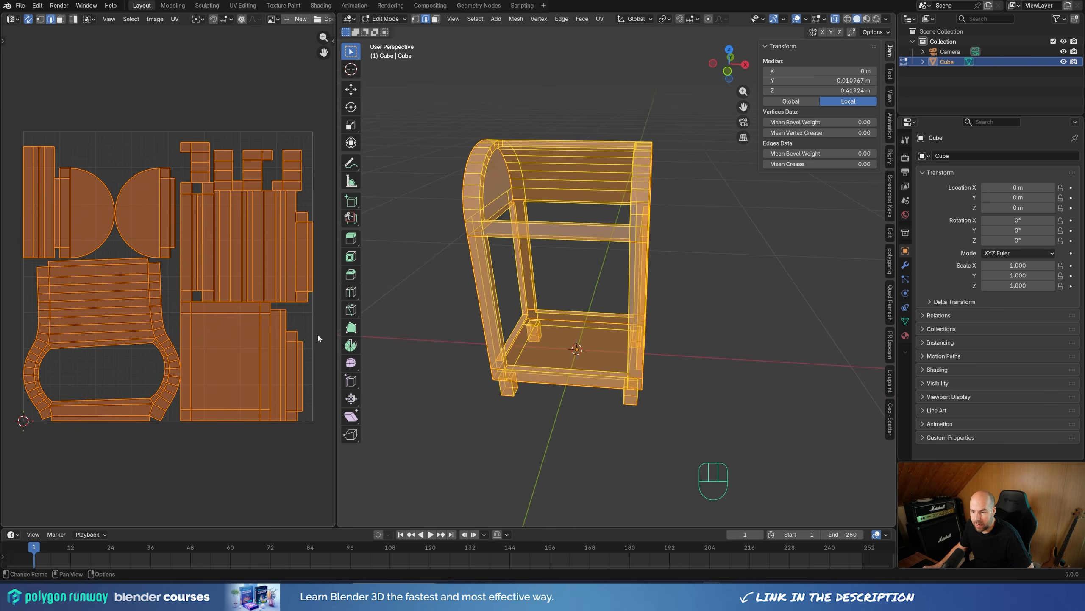
Step: Mark the short vertical edges at both ends of the upper front and back rails as seams, where they meet the corner posts
{"action": "scroll", "coordinate": [463, 237], "scroll_direction": "up", "scroll_amount": 2}
{"action": "middle_click_drag", "start_coordinate": [463, 236], "coordinate": [522, 265]}
{"action": "key", "text": "KP_1"}
{"action": "left_click", "coordinate": [475, 216]}
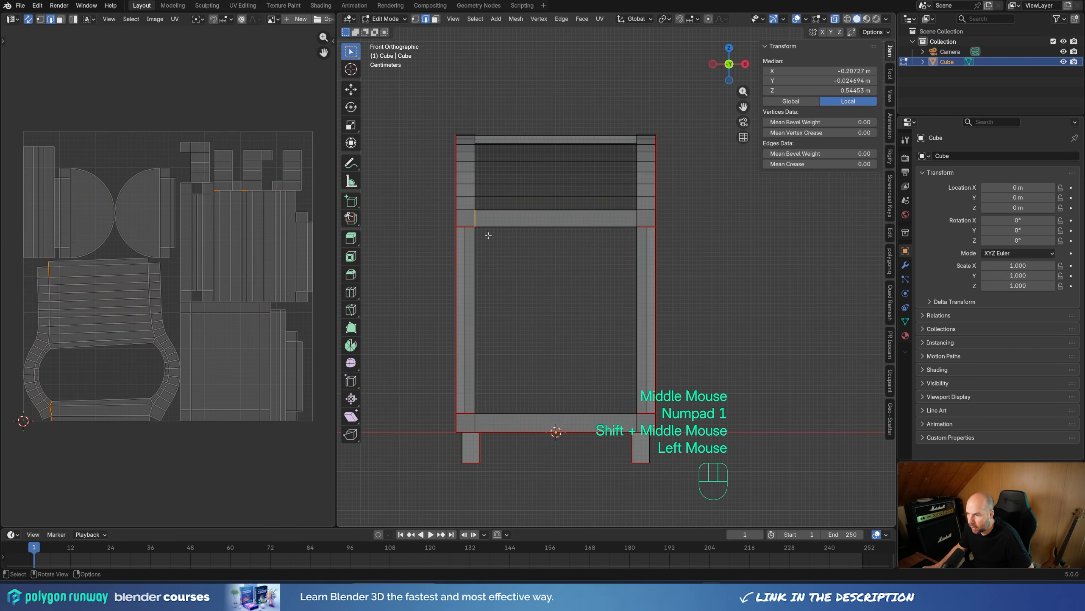
{"action": "left_click_drag", "start_coordinate": [629, 203], "coordinate": [644, 231], "text": "shift"}
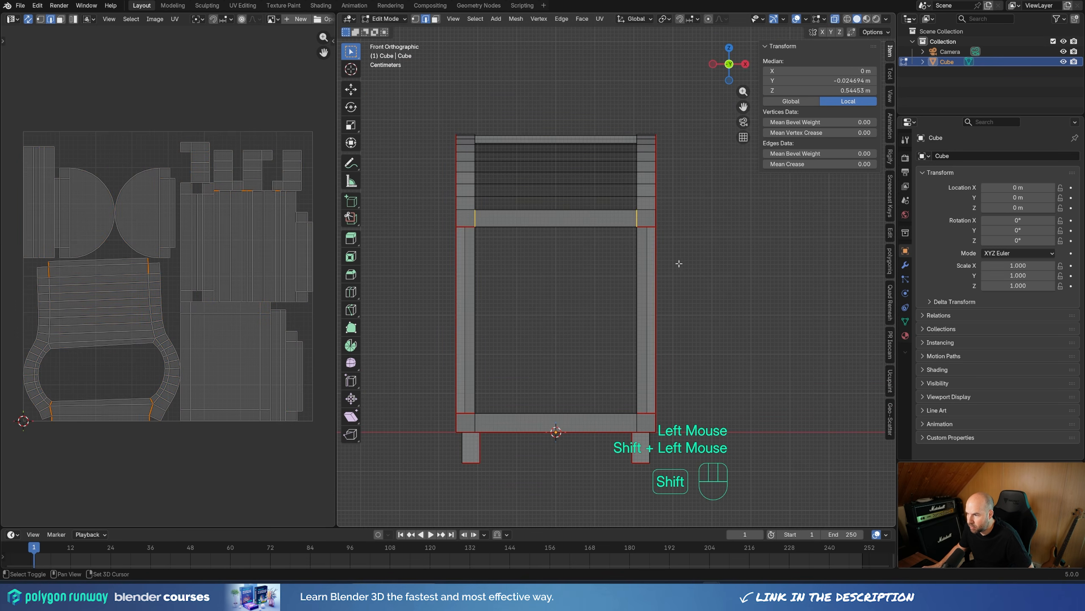
{"action": "middle_click_drag", "start_coordinate": [679, 261], "coordinate": [707, 295]}
{"action": "key", "text": "u"}
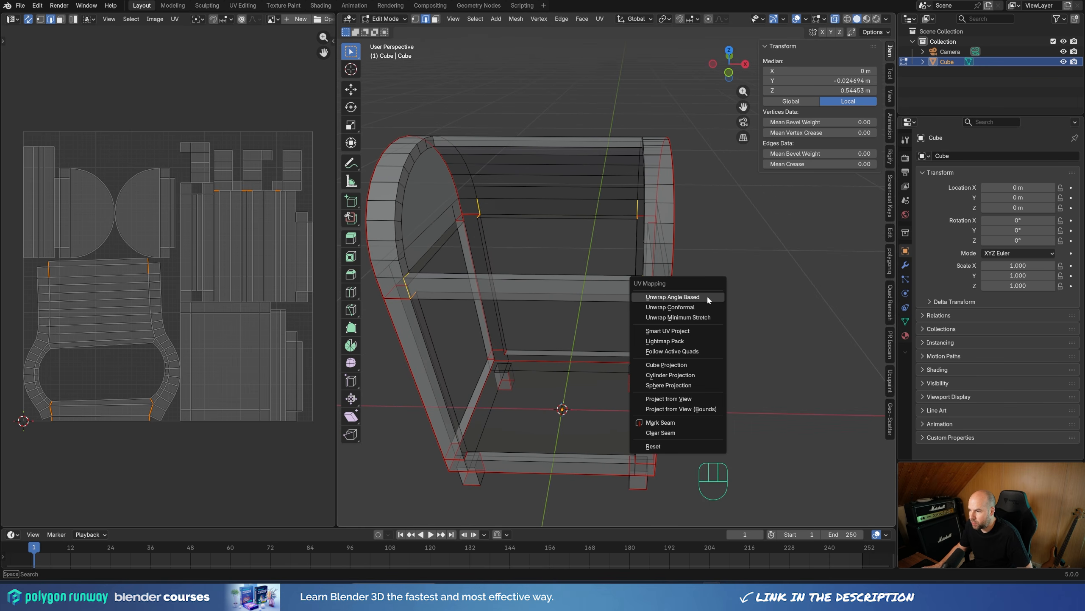
{"action": "left_click", "coordinate": [661, 422]}
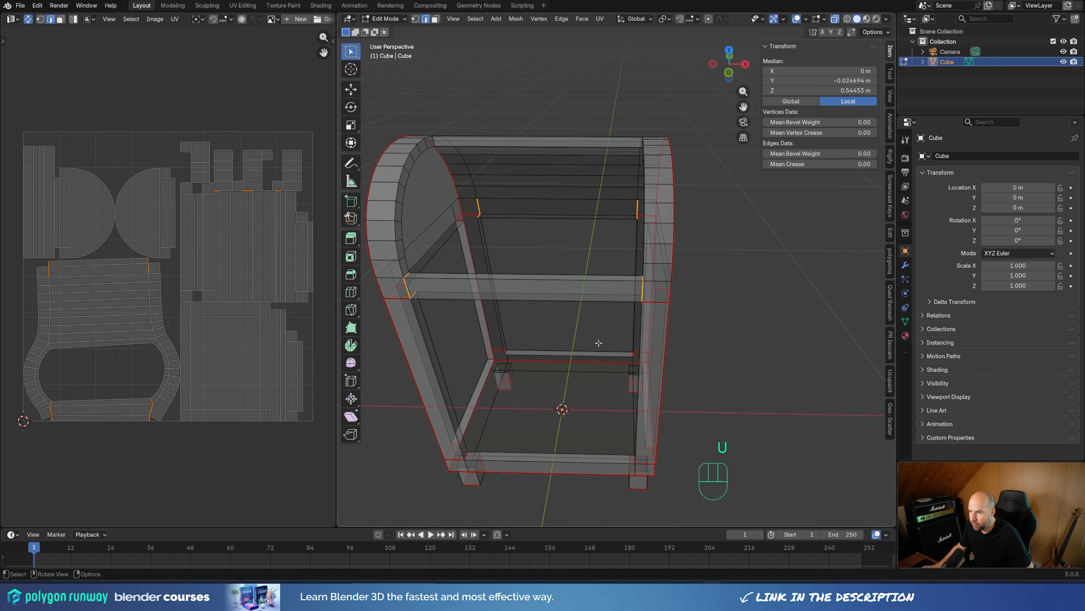
Step: Mark the short edges at the top of both side arches as seams
{"action": "left_click", "coordinate": [426, 141]}
{"action": "middle_click_drag", "start_coordinate": [426, 142], "coordinate": [657, 144]}
{"action": "left_click", "coordinate": [656, 144], "text": "shift"}
{"action": "key", "text": "u"}
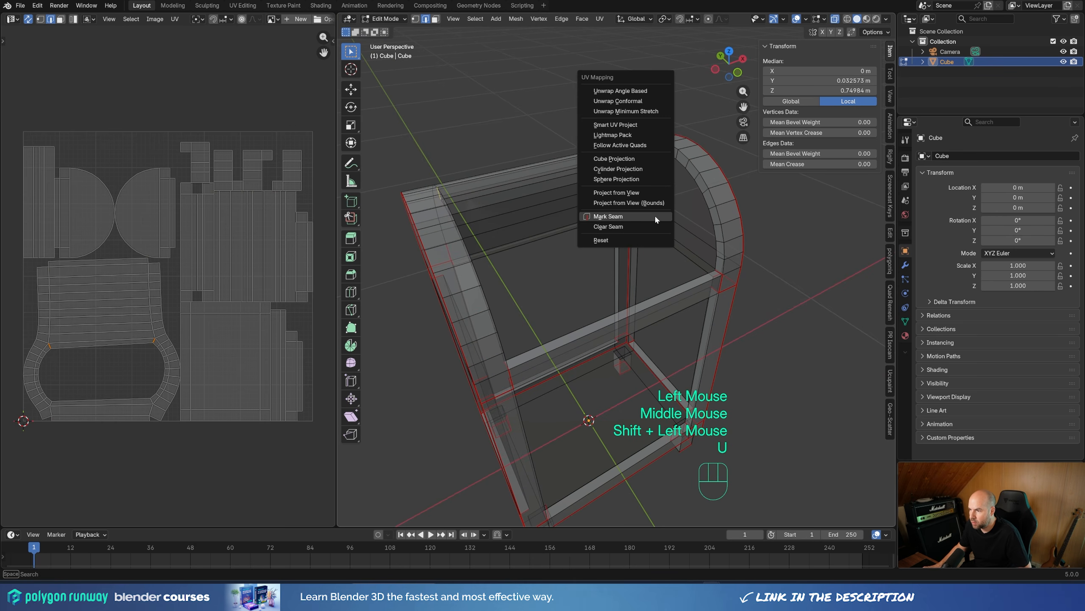
{"action": "left_click", "coordinate": [655, 215]}
Step: Unwrap the visible frame again with the Angle Based method using the added rail and arch seams
{"action": "middle_click_drag", "start_coordinate": [655, 215], "coordinate": [643, 270]}
{"action": "key", "text": "a"}
{"action": "key", "text": "u"}
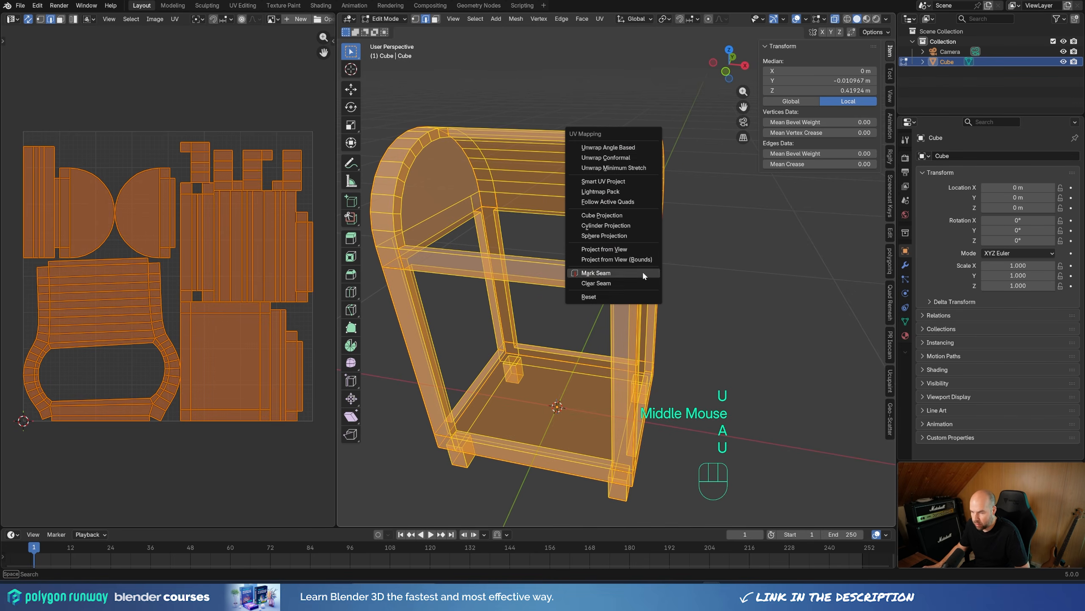
{"action": "left_click", "coordinate": [622, 152]}
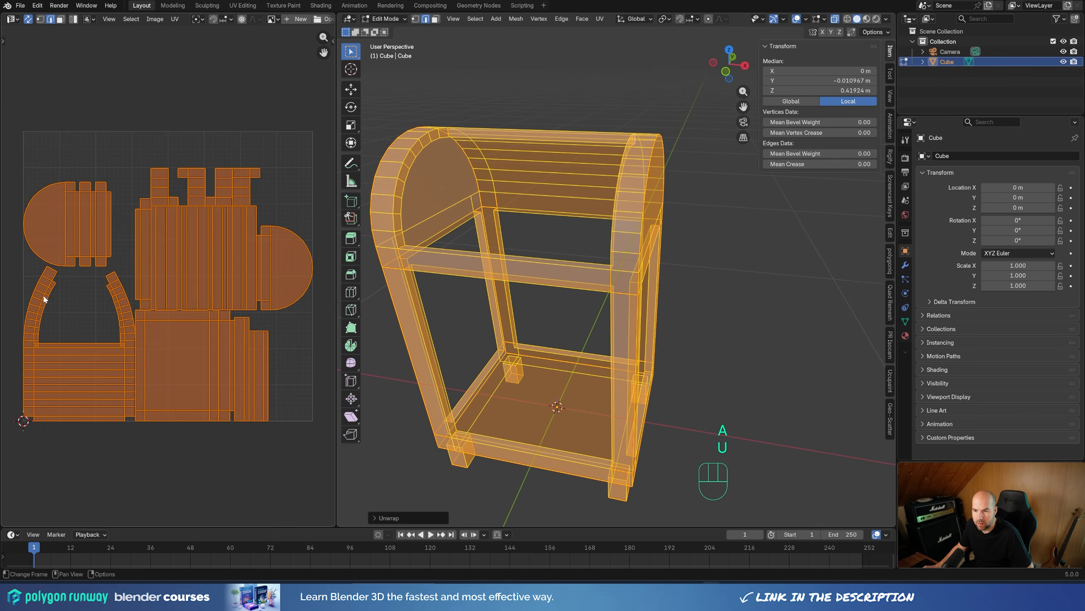
Step: Reveal the hidden panel faces, turn off X-ray display and return to Object Mode
{"action": "middle_click_drag", "start_coordinate": [541, 293], "coordinate": [748, 255], "text": "shift"}
{"action": "key", "text": "alt+h"}
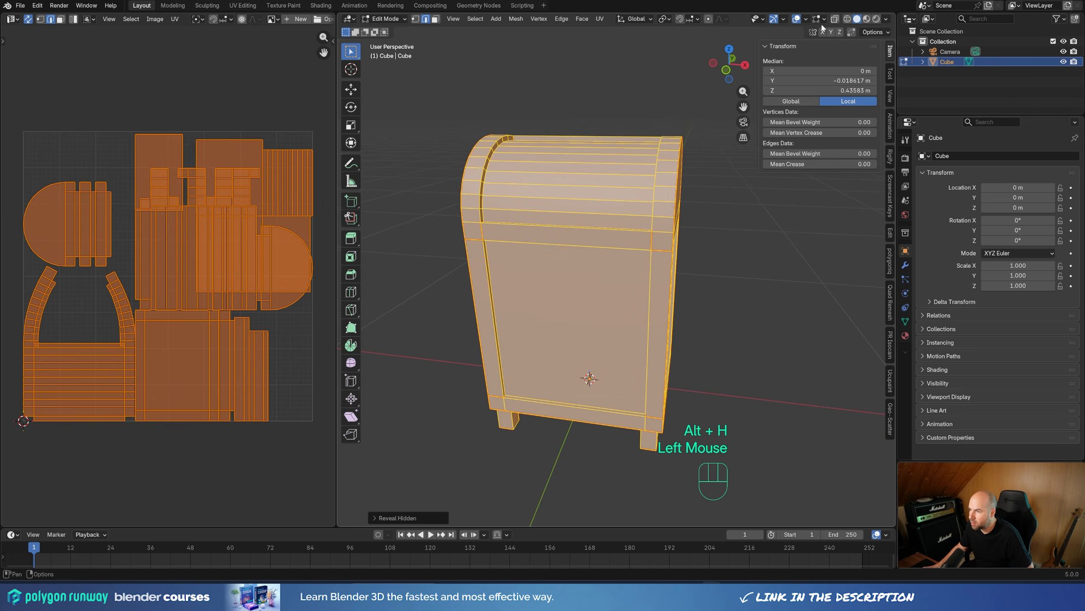
{"action": "left_click", "coordinate": [834, 19]}
{"action": "key", "text": "Tab"}
{"action": "middle_click_drag", "start_coordinate": [662, 263], "coordinate": [738, 285]}
Step: Add a Bevel modifier to the mailbox with 4 segments
{"action": "left_click", "coordinate": [905, 265]}
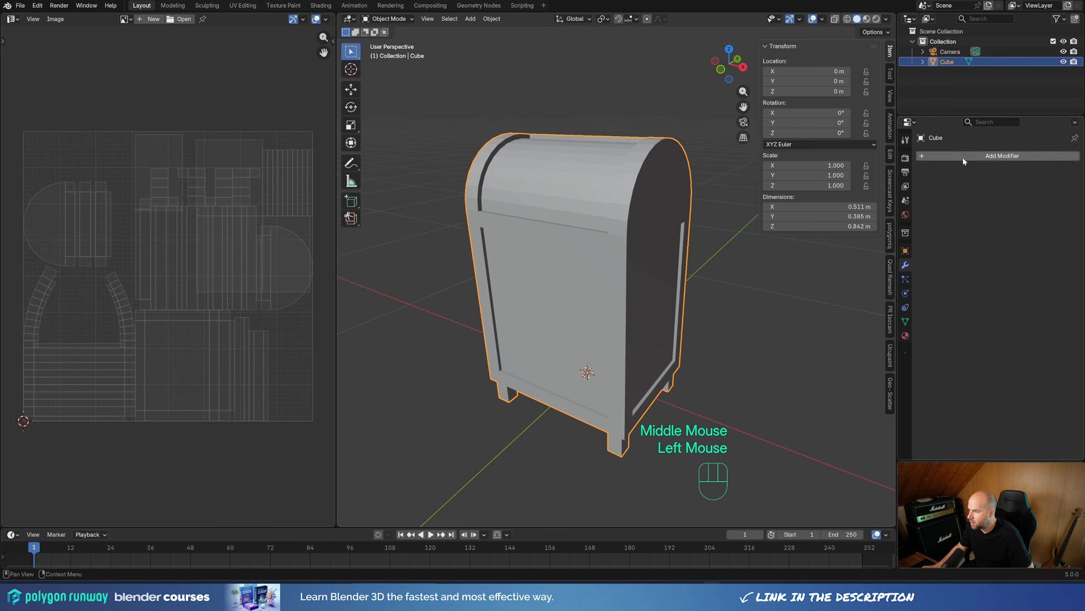
{"action": "left_click", "coordinate": [962, 156]}
{"action": "mouse_move", "coordinate": [943, 176]}
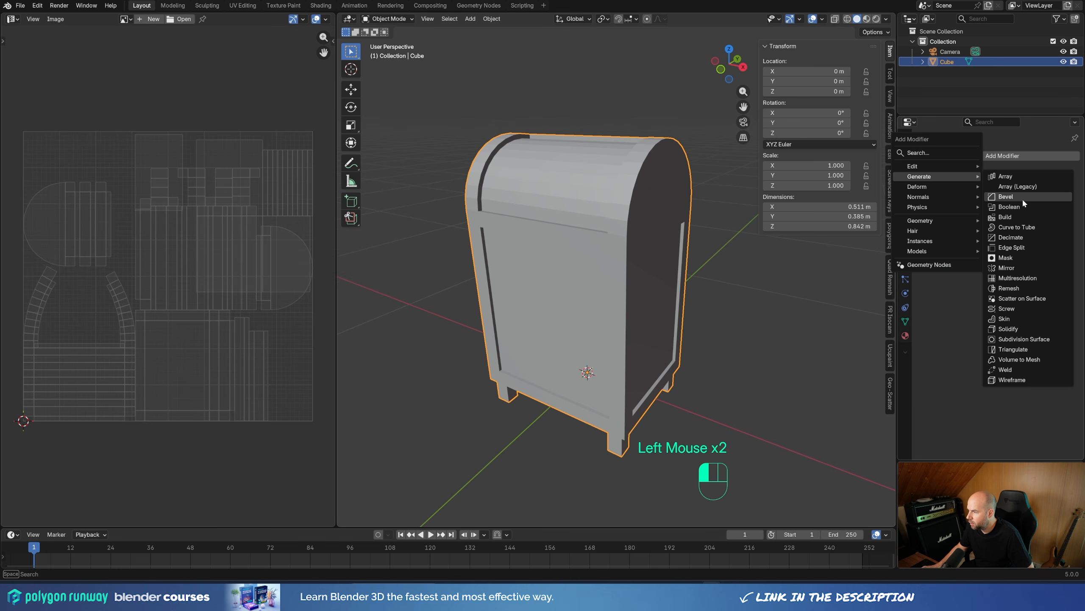
{"action": "left_click", "coordinate": [1023, 198]}
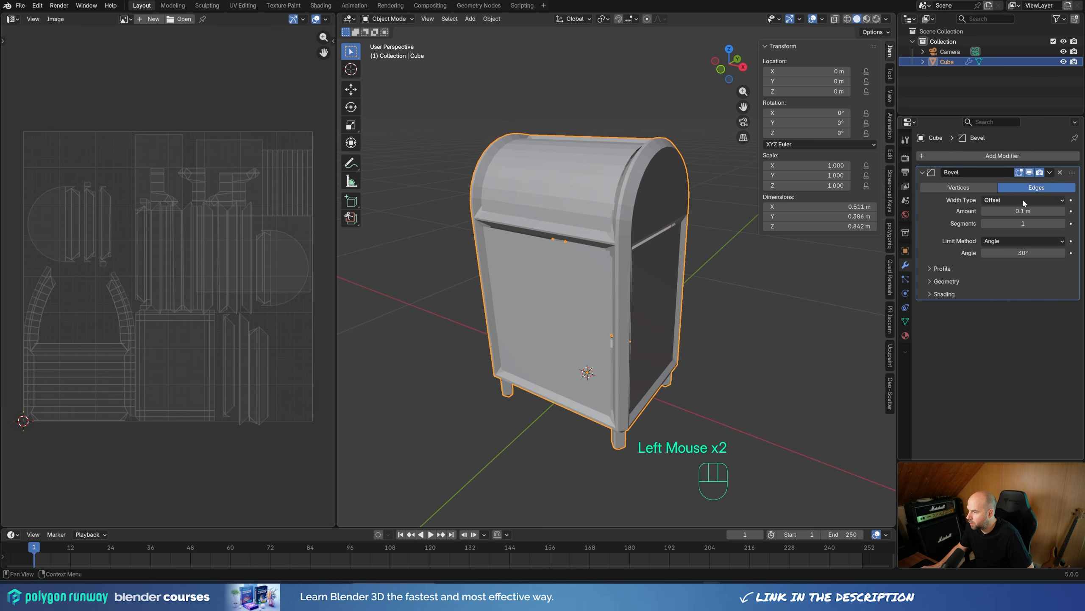
{"action": "left_click", "coordinate": [1063, 223]}
{"action": "left_click", "coordinate": [1063, 223]}
{"action": "left_click", "coordinate": [1063, 223]}
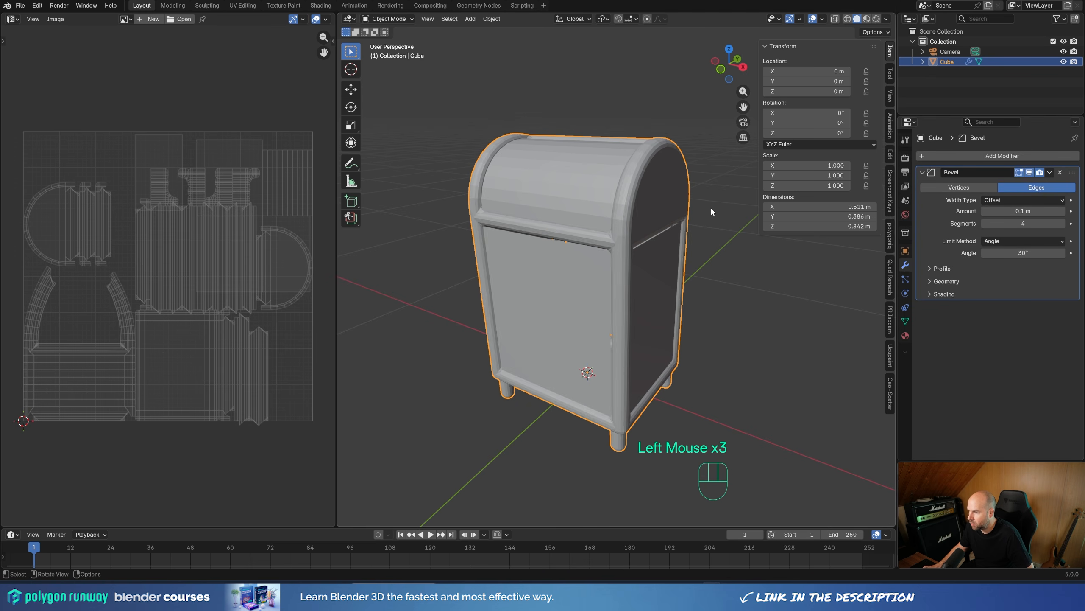
Step: Set the bevel's outer miter to Arc and enable Harden Normals
{"action": "scroll", "coordinate": [708, 207], "scroll_direction": "up", "scroll_amount": 2}
{"action": "left_click", "coordinate": [944, 281]}
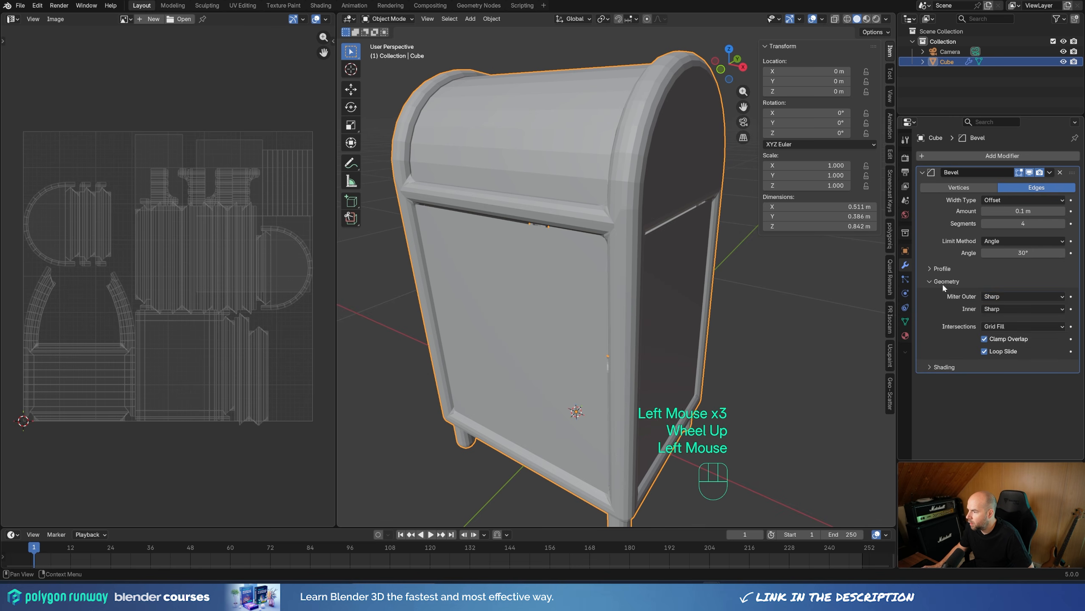
{"action": "left_click", "coordinate": [1017, 296]}
{"action": "left_click", "coordinate": [991, 330]}
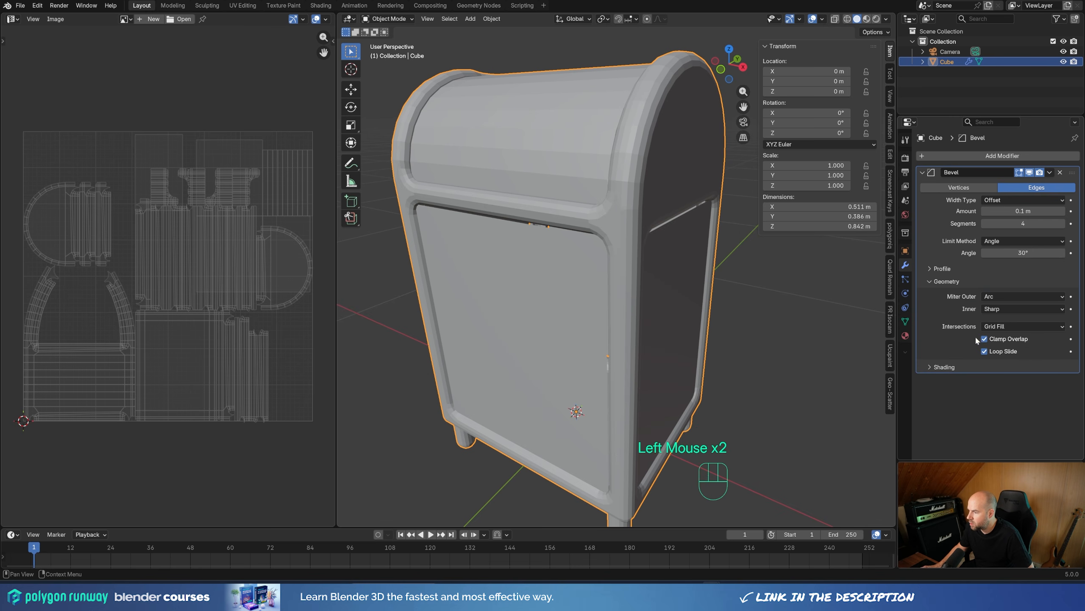
{"action": "left_click", "coordinate": [941, 366]}
{"action": "left_click", "coordinate": [985, 381]}
Step: Shade the mailbox smooth, set the bevel amount to 0.004 m and save the file
{"action": "right_click", "coordinate": [634, 195]}
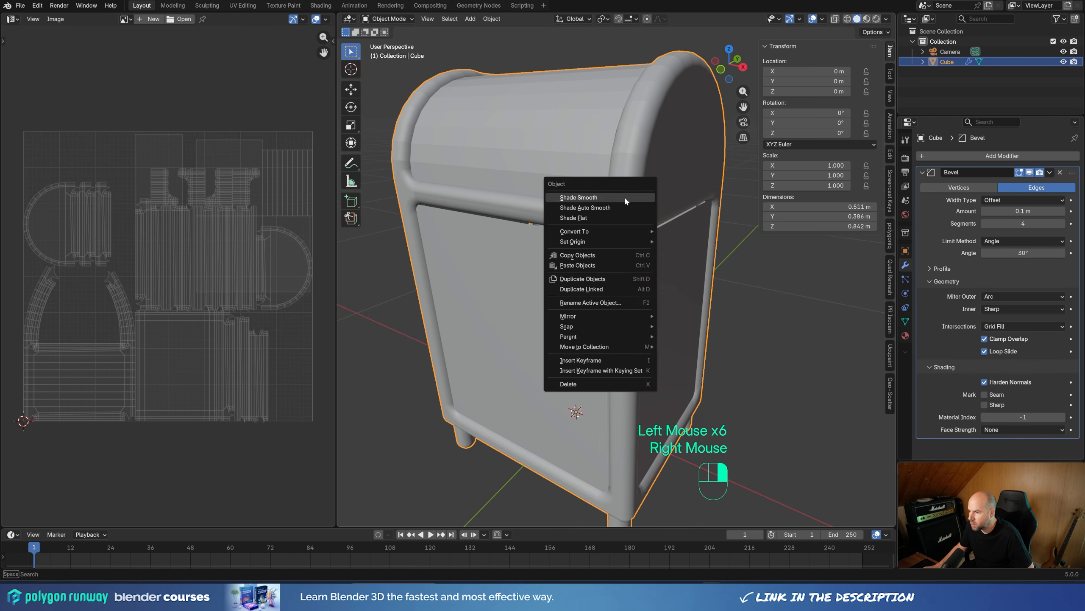
{"action": "left_click", "coordinate": [624, 197]}
{"action": "left_click_drag", "start_coordinate": [1035, 212], "coordinate": [1013, 211], "text": "shift"}
{"action": "scroll", "coordinate": [551, 220], "scroll_direction": "down", "scroll_amount": 2}
{"action": "middle_click_drag", "start_coordinate": [551, 220], "coordinate": [625, 254]}
{"action": "key", "text": "ctrl+s"}
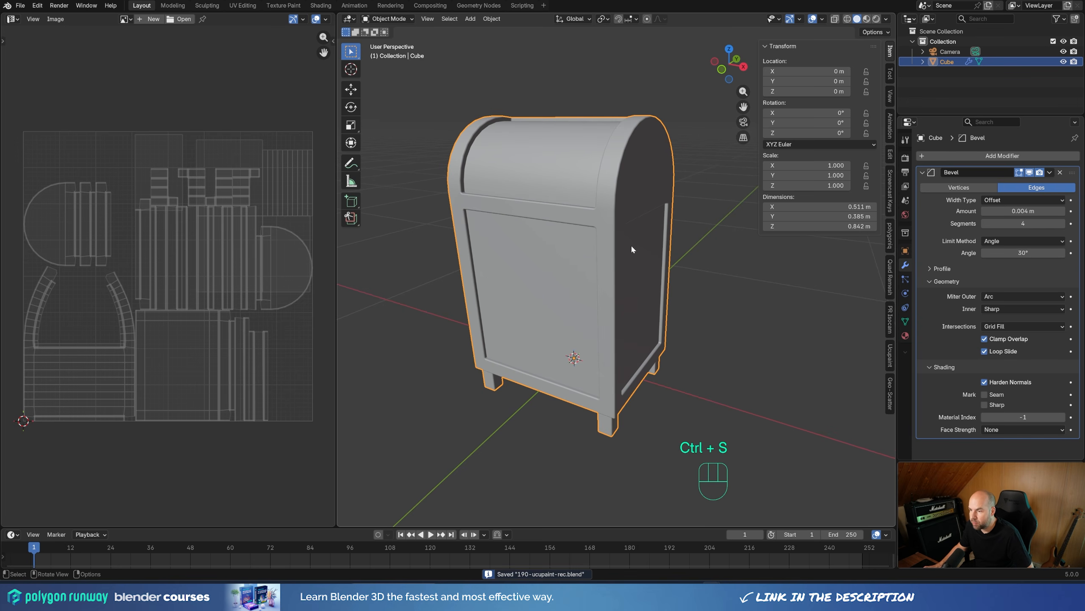
Step: Search the extensions in Preferences for "ucu" and view the Ucupaint add-on's details
{"action": "left_click_drag", "start_coordinate": [337, 115], "coordinate": [347, 115]}
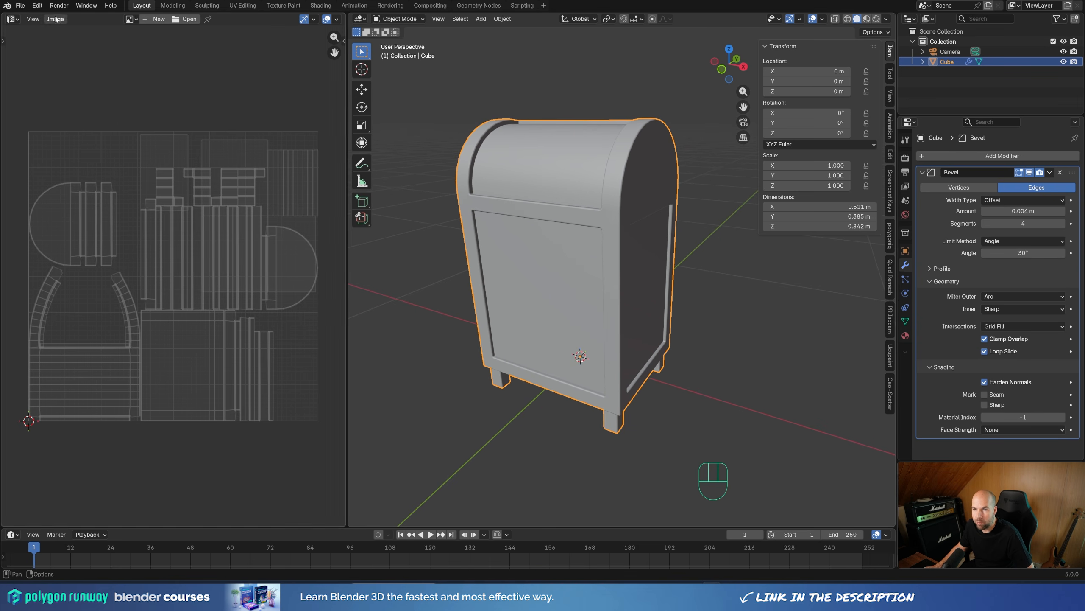
{"action": "left_click", "coordinate": [37, 5]}
{"action": "left_click", "coordinate": [61, 136]}
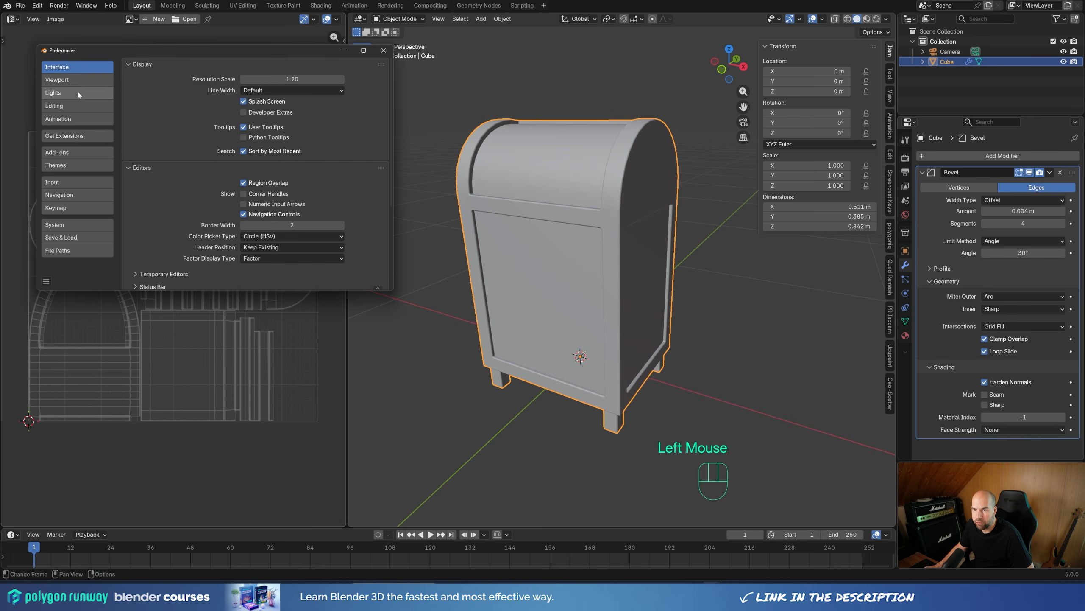
{"action": "left_click", "coordinate": [77, 136]}
{"action": "left_click", "coordinate": [182, 65]}
{"action": "type", "text": "ucu"}
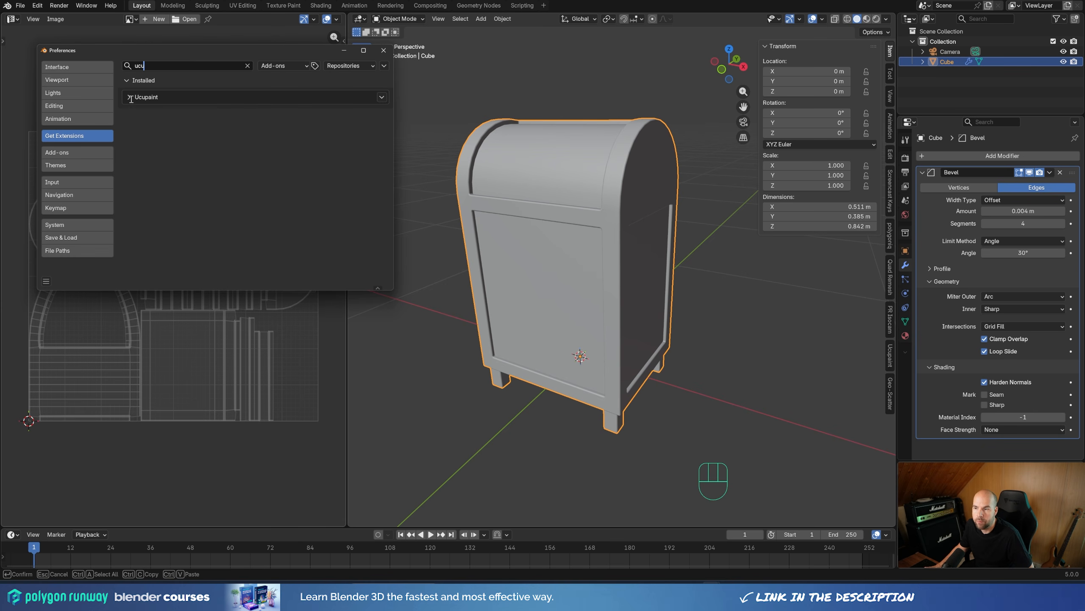
{"action": "left_click", "coordinate": [127, 97]}
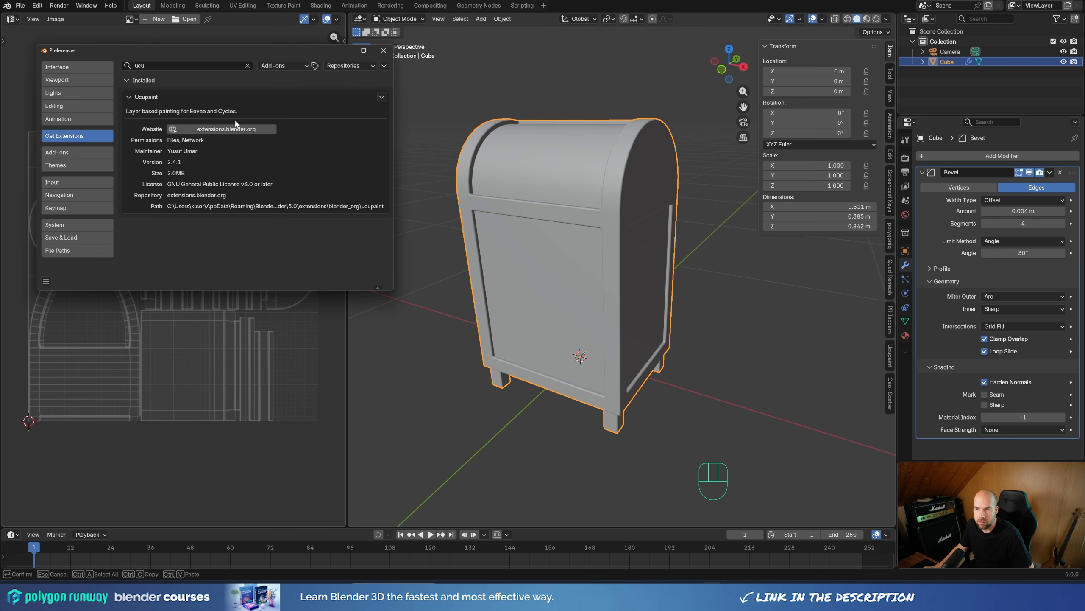
{"action": "left_click", "coordinate": [129, 98]}
{"action": "left_click", "coordinate": [379, 49]}
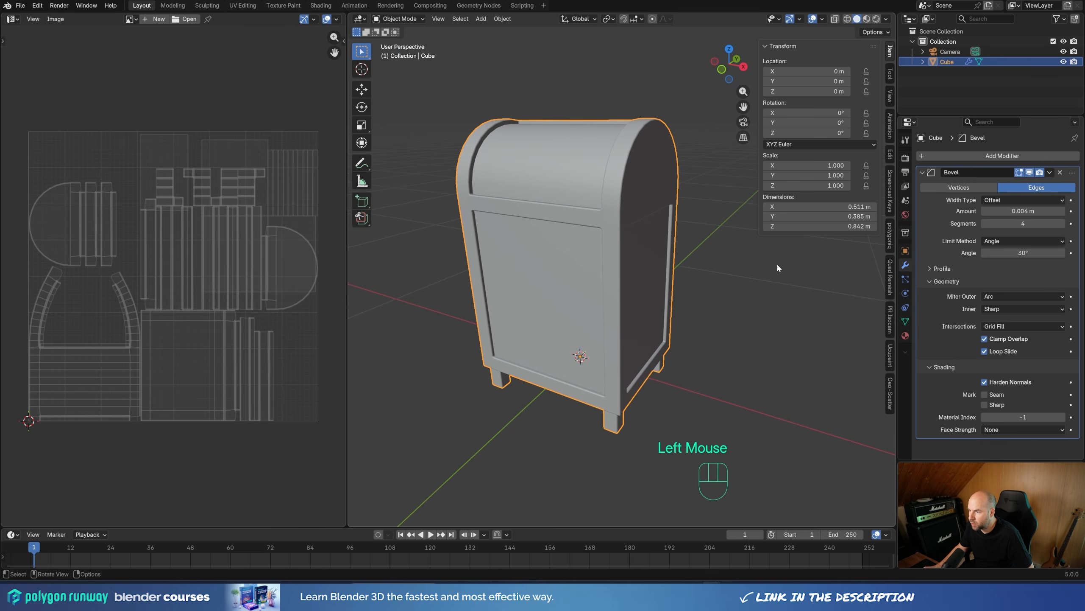
Step: Run the Quick Ucupaint Node Setup on the mailbox material with the Color, Metallic, Roughness and Normal channels
{"action": "left_click", "coordinate": [889, 354]}
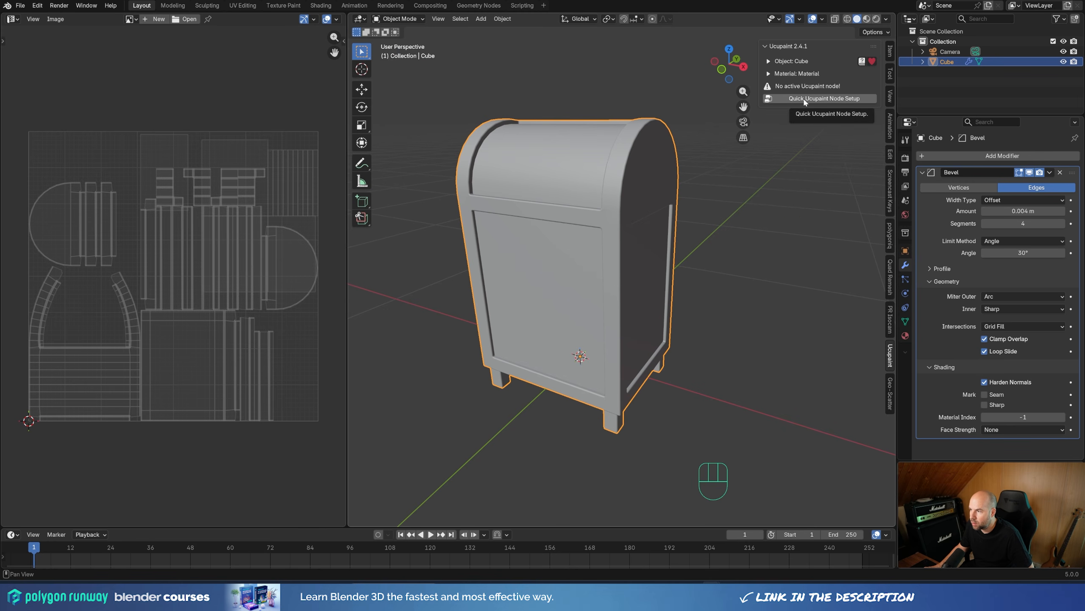
{"action": "left_click", "coordinate": [906, 336]}
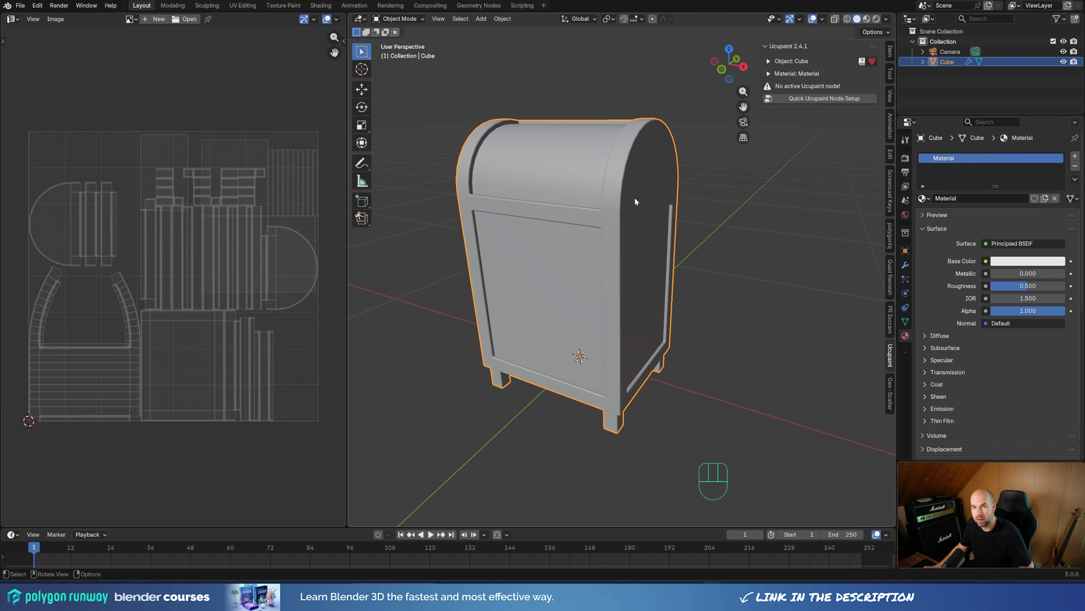
{"action": "left_click", "coordinate": [824, 99]}
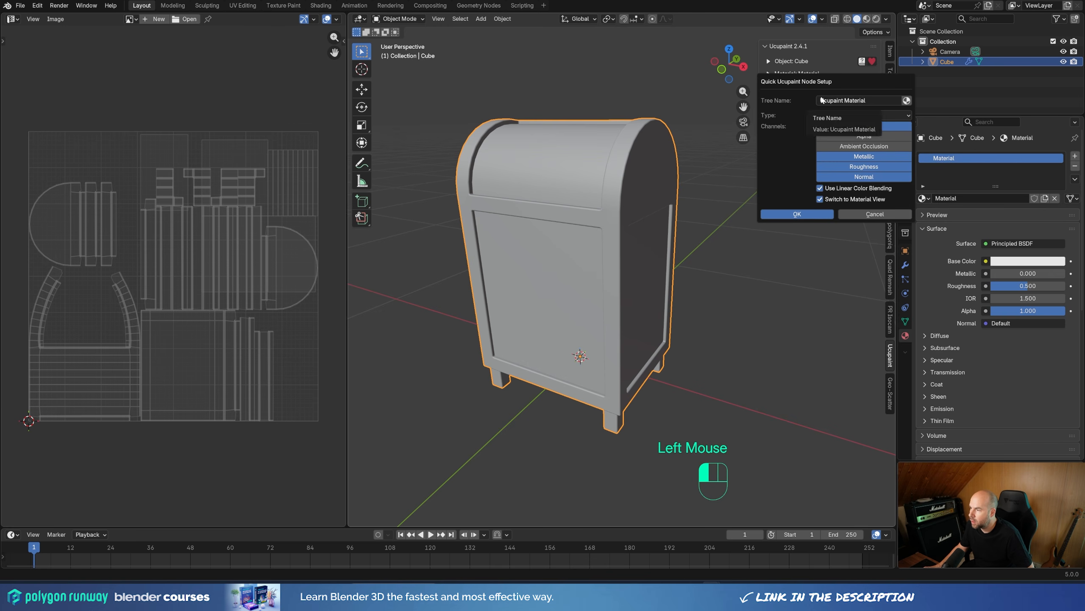
{"action": "left_click", "coordinate": [794, 214]}
{"action": "middle_click_drag", "start_coordinate": [656, 256], "coordinate": [637, 301]}
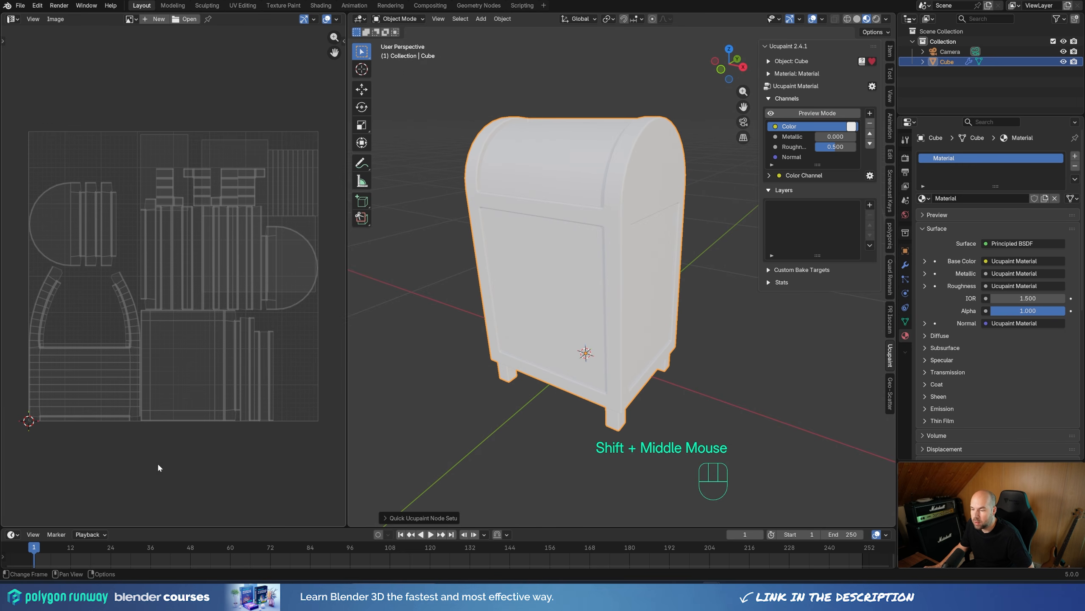
Step: Split the UV editor area horizontally and turn the lower half into a File Browser showing the 180-ucupaint folder
{"action": "left_click_drag", "start_coordinate": [2, 521], "coordinate": [10, 341]}
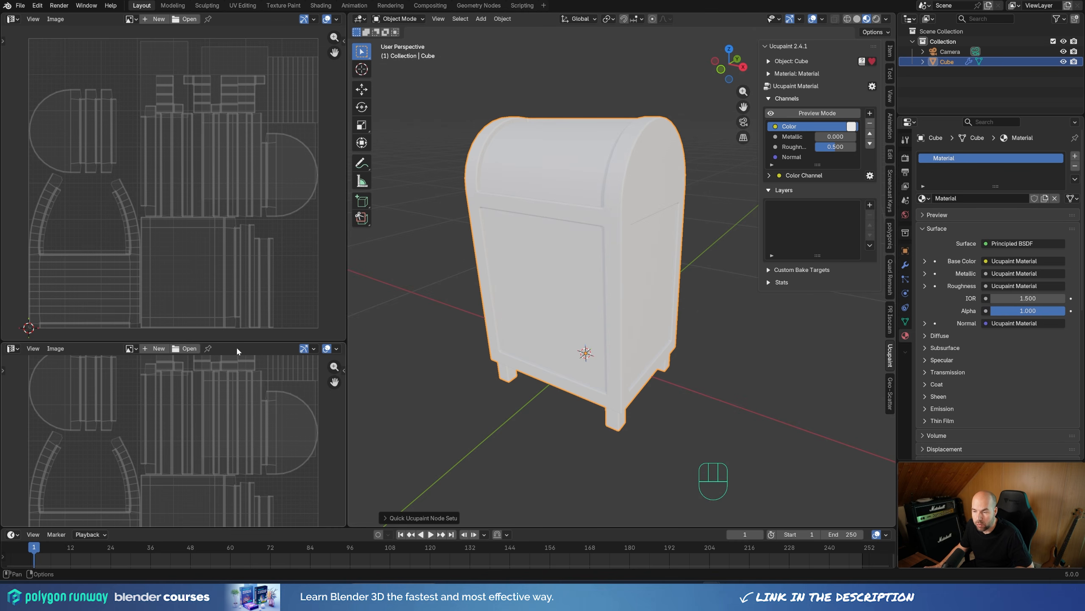
{"action": "left_click", "coordinate": [12, 348]}
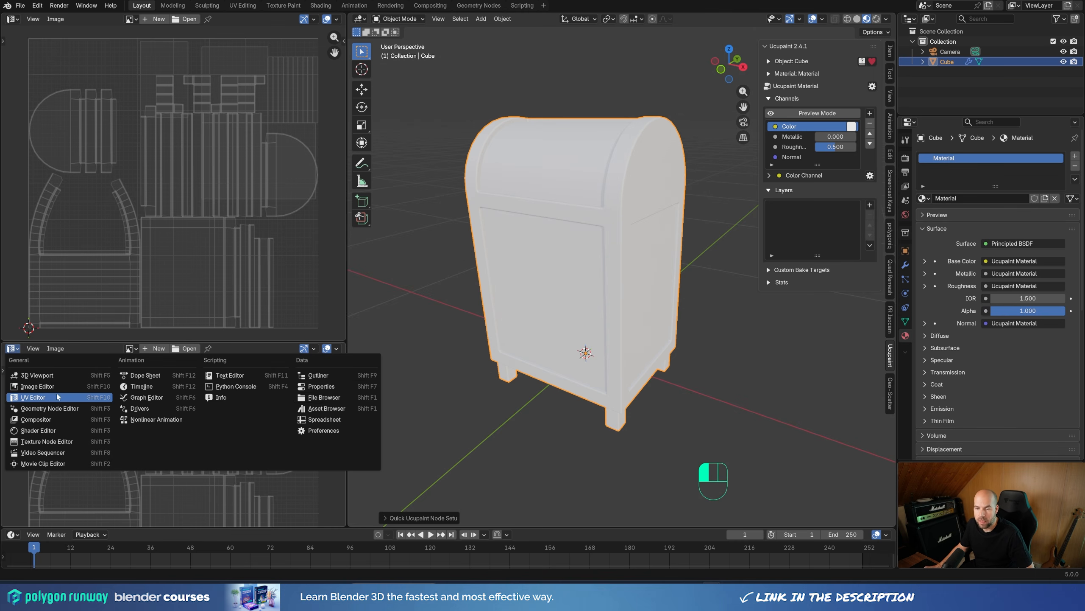
{"action": "left_click", "coordinate": [327, 398]}
{"action": "double_click", "coordinate": [145, 407]}
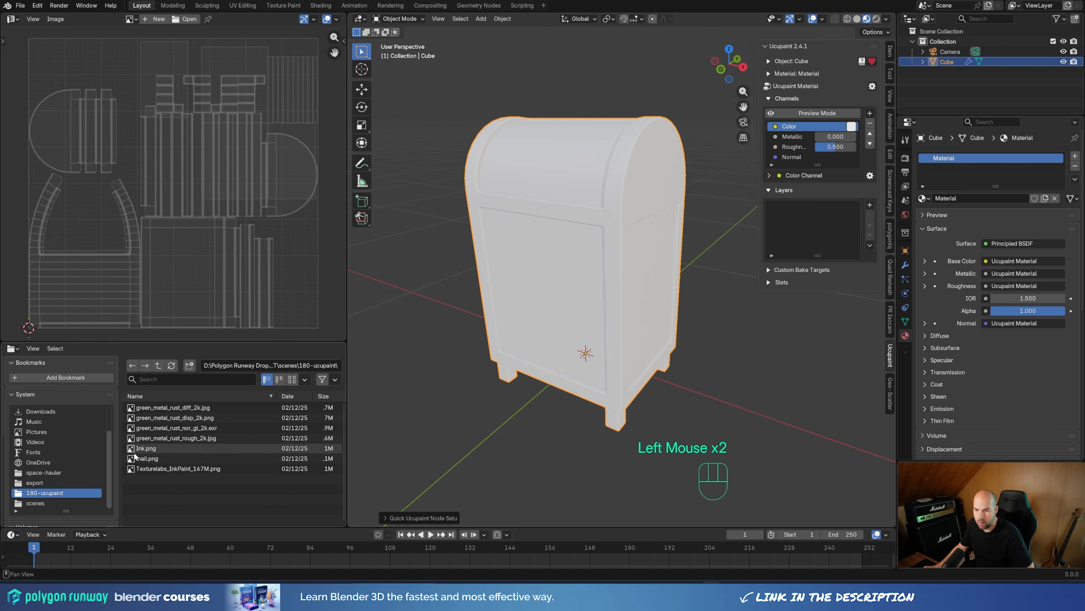
Step: Hide the File Browser's bookmarks sidebar and display the texture files as thumbnails
{"action": "left_click", "coordinate": [122, 406]}
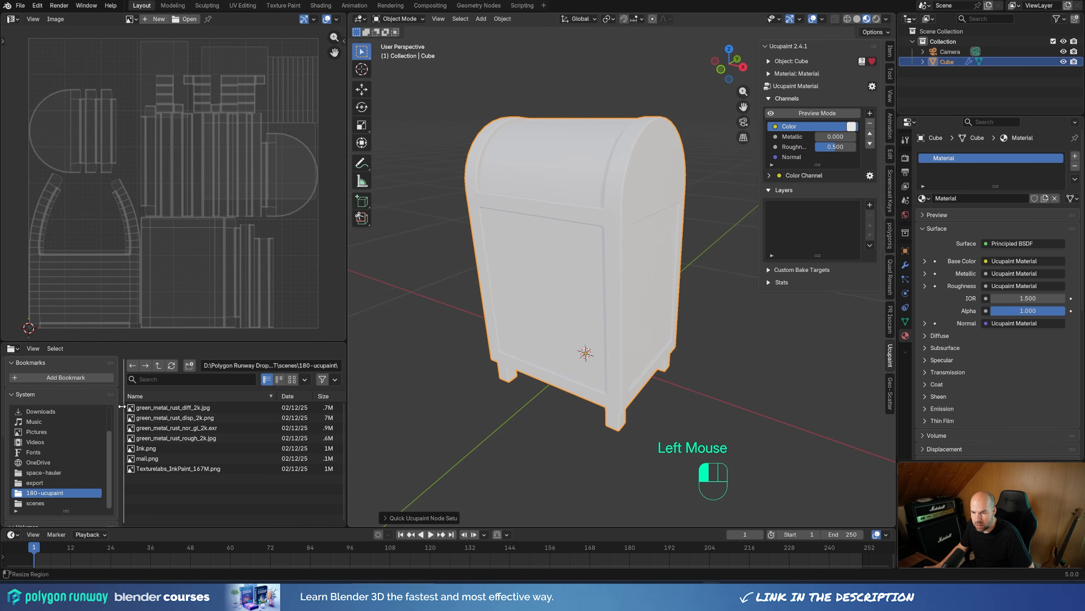
{"action": "left_click_drag", "start_coordinate": [122, 406], "coordinate": [2, 418]}
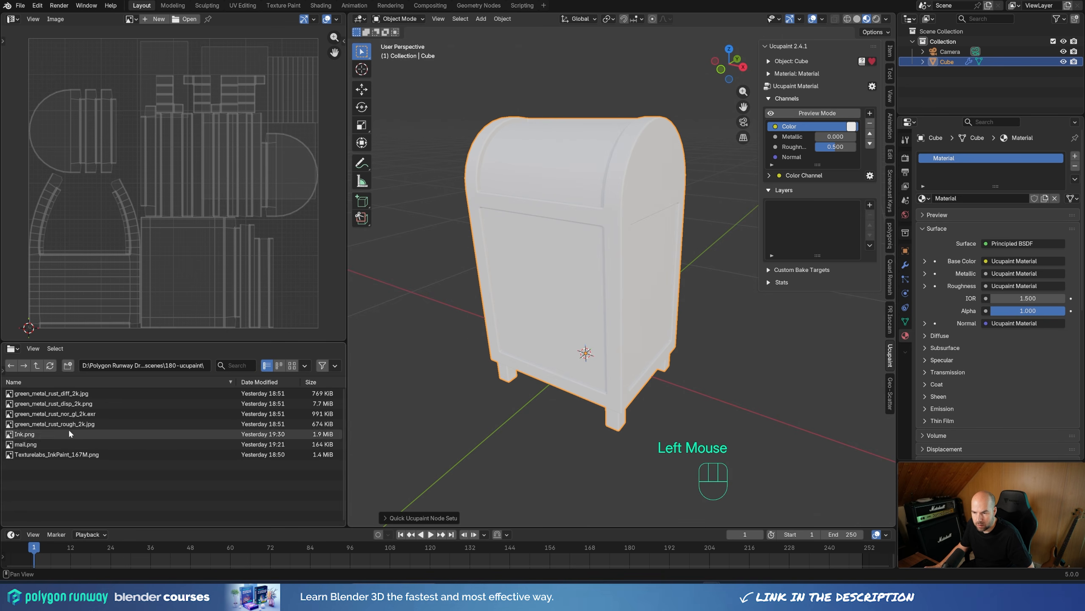
{"action": "left_click", "coordinate": [292, 366]}
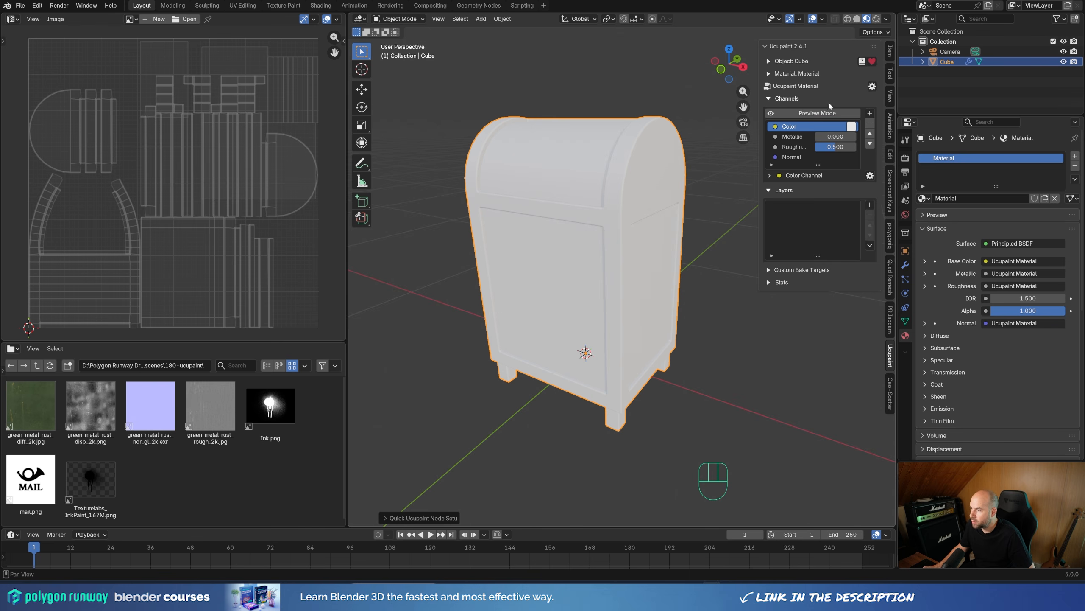
{"action": "left_click", "coordinate": [774, 99]}
{"action": "left_click", "coordinate": [774, 98]}
{"action": "left_click", "coordinate": [803, 128]}
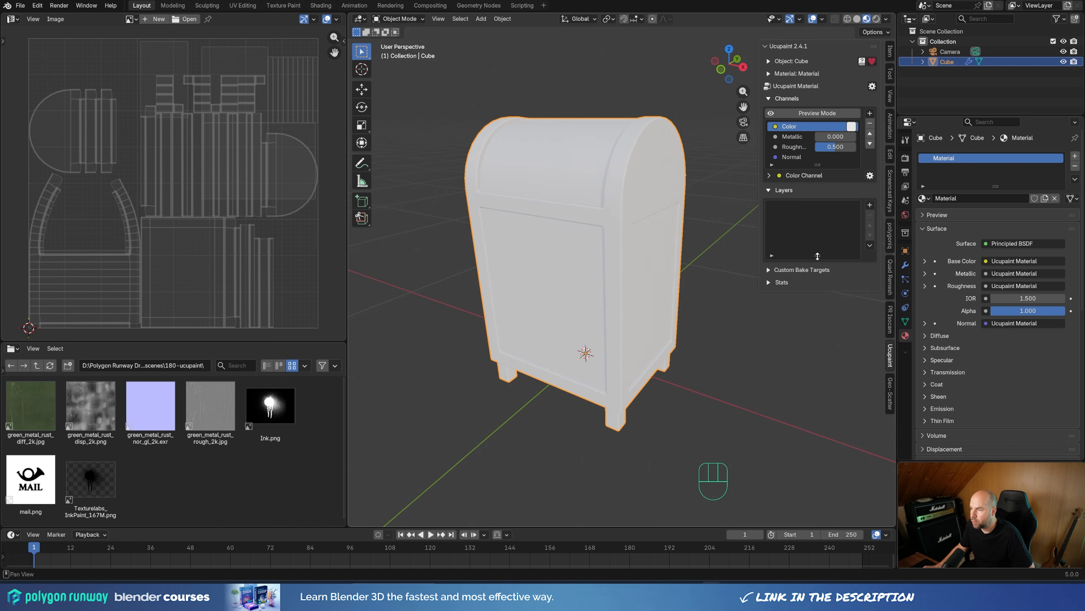
Step: Enlarge the Layers list so it can show more entries
{"action": "mouse_move", "coordinate": [818, 255]}
{"action": "left_mouse_down"}
{"action": "mouse_move", "coordinate": [818, 312]}
{"action": "mouse_move", "coordinate": [820, 270]}
{"action": "left_mouse_up"}
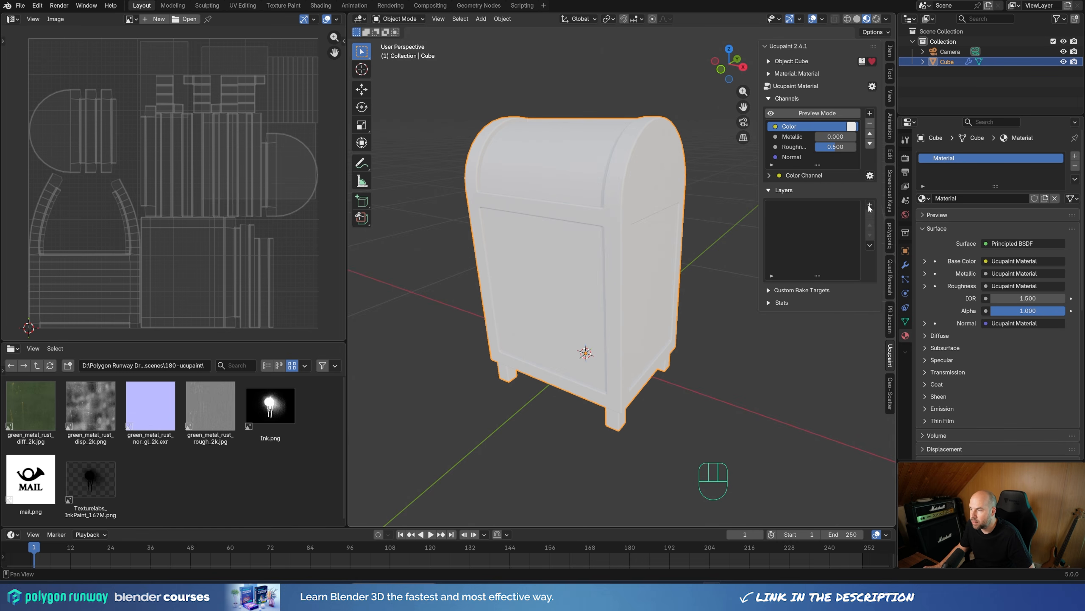
Step: Try a light red (#E76866) as the Color channel's base color and undo the change
{"action": "left_click", "coordinate": [853, 125]}
{"action": "left_click_drag", "start_coordinate": [891, 177], "coordinate": [890, 197]}
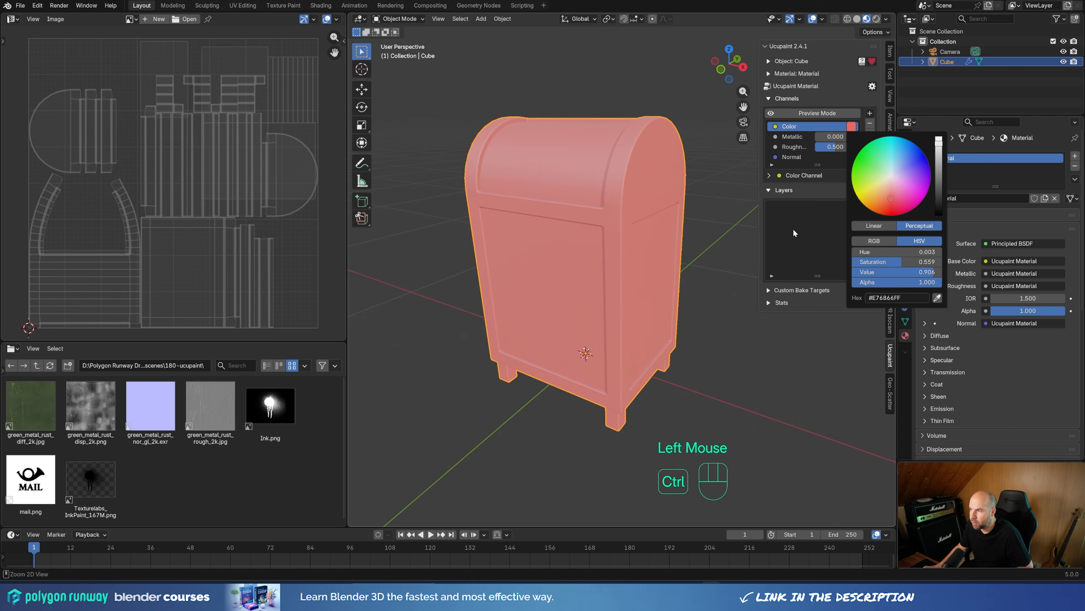
{"action": "key", "text": "ctrl+z"}
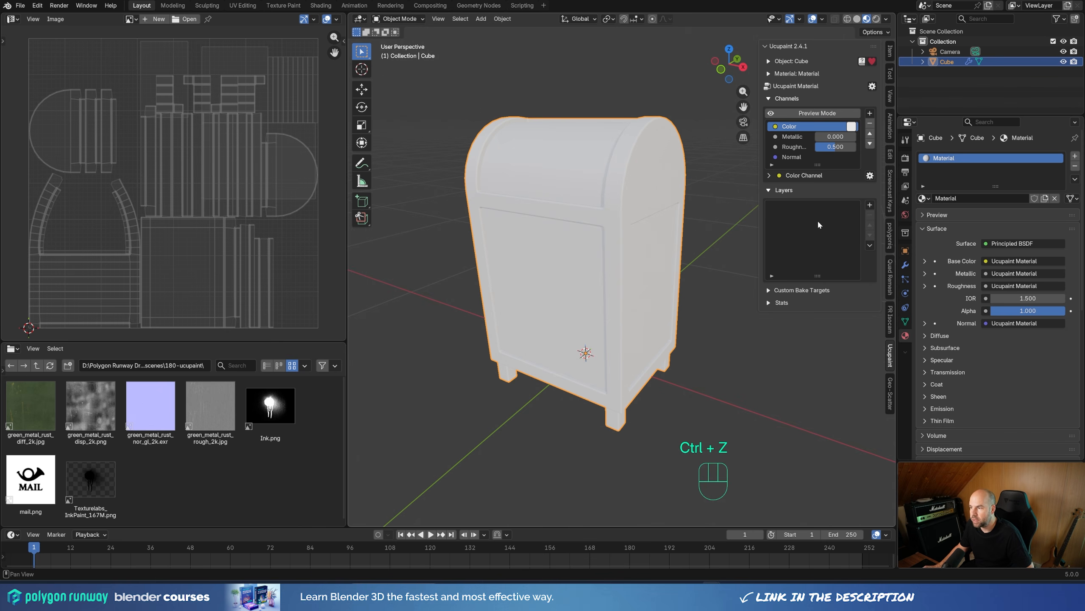
Step: Try opening green_metal_rust_diff_2k.jpg from the File Browser as a Color channel layer with Mix blending, and undo it
{"action": "left_click", "coordinate": [870, 205]}
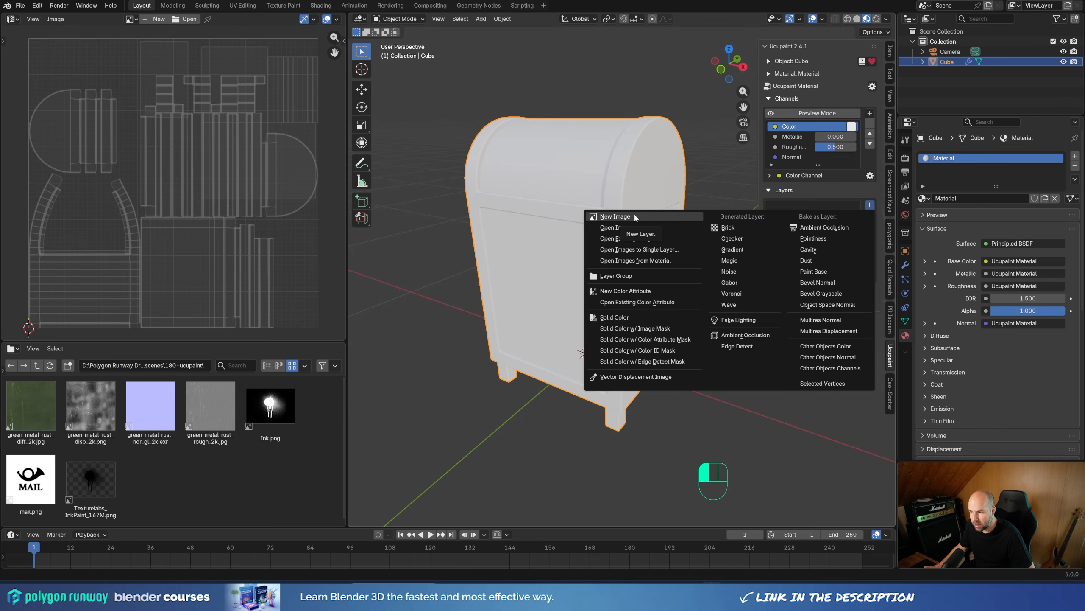
{"action": "left_click", "coordinate": [172, 469]}
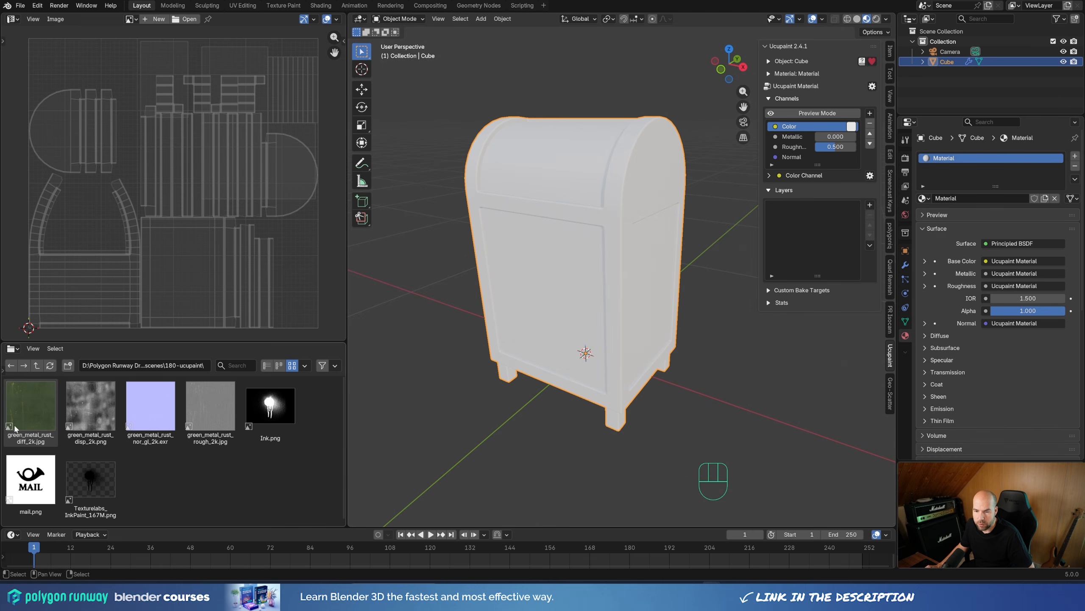
{"action": "right_click", "coordinate": [39, 395]}
{"action": "mouse_move", "coordinate": [61, 564]}
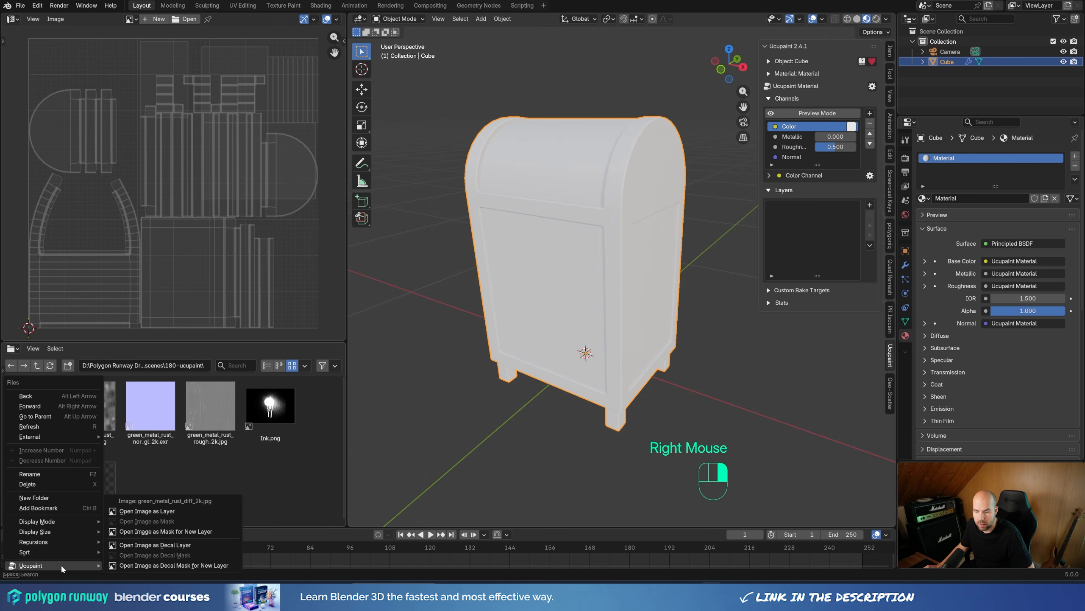
{"action": "left_click", "coordinate": [159, 514]}
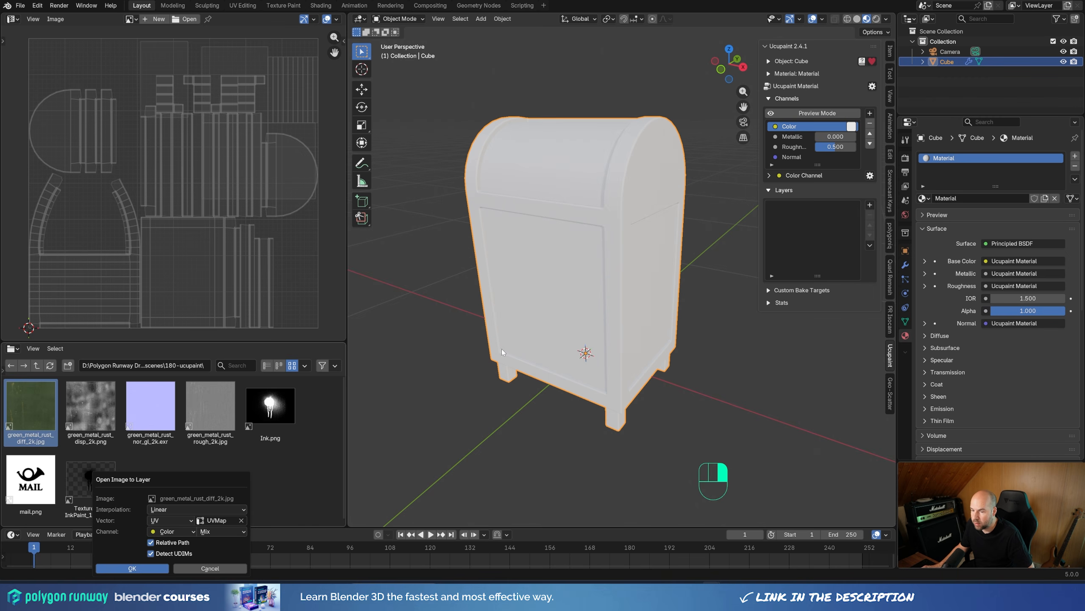
{"action": "left_click", "coordinate": [132, 567]}
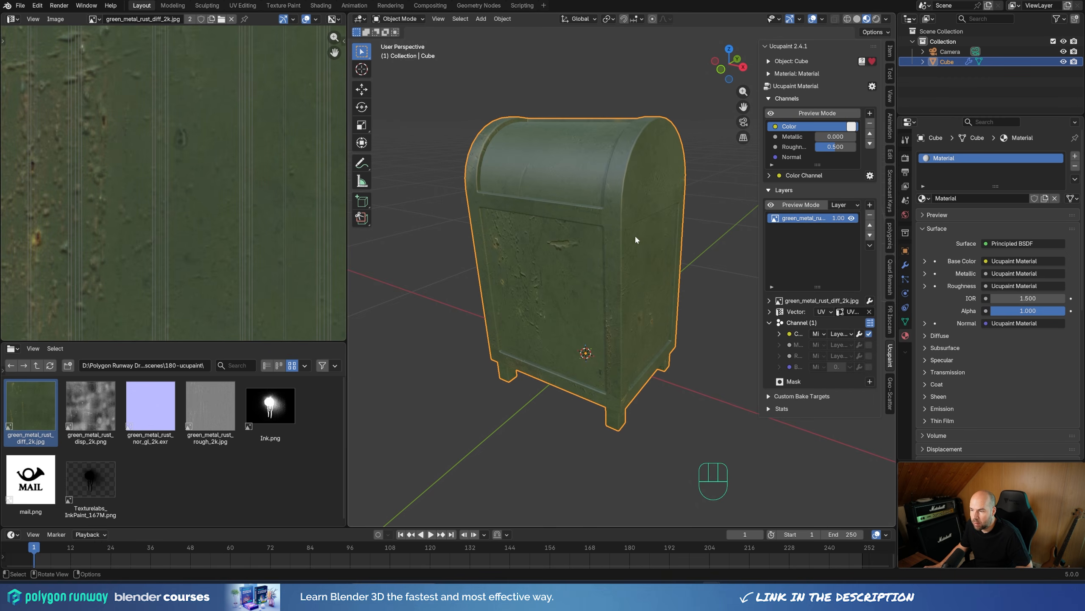
{"action": "key", "text": "ctrl+z"}
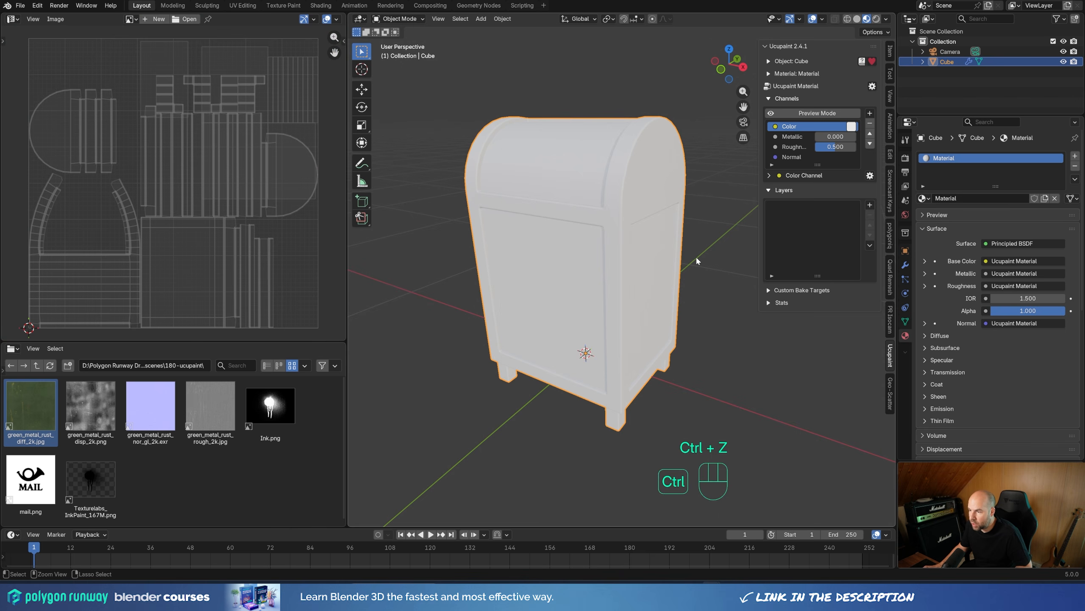
Step: Open green_metal_rust_diff_2k.jpg, green_metal_rust_nor_gl_2k.exr and green_metal_rust_rough_2k.jpg together as a single layer
{"action": "left_click", "coordinate": [870, 205]}
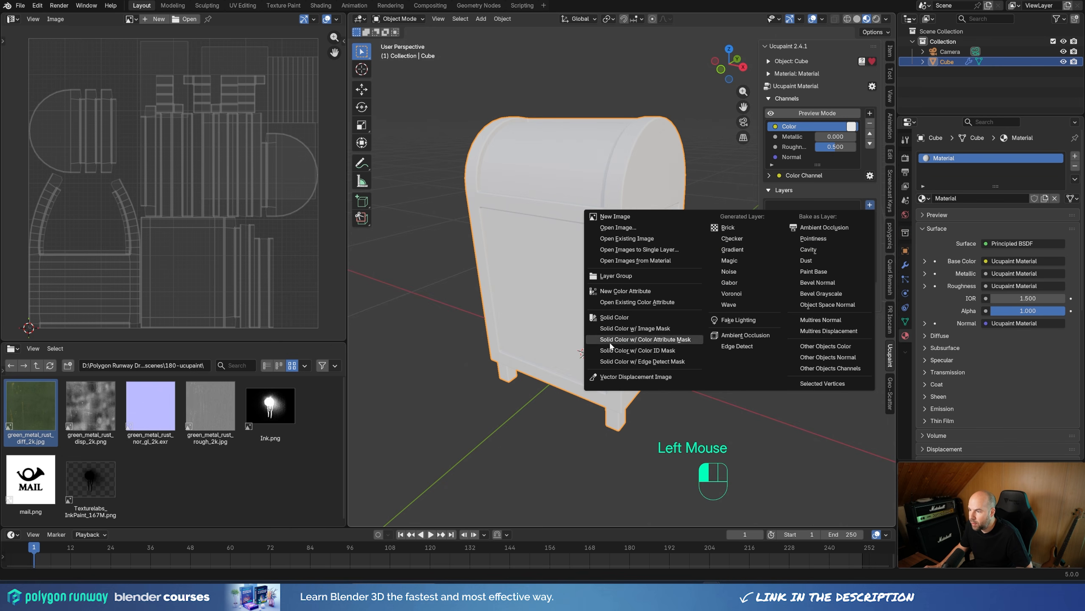
{"action": "left_click", "coordinate": [646, 251]}
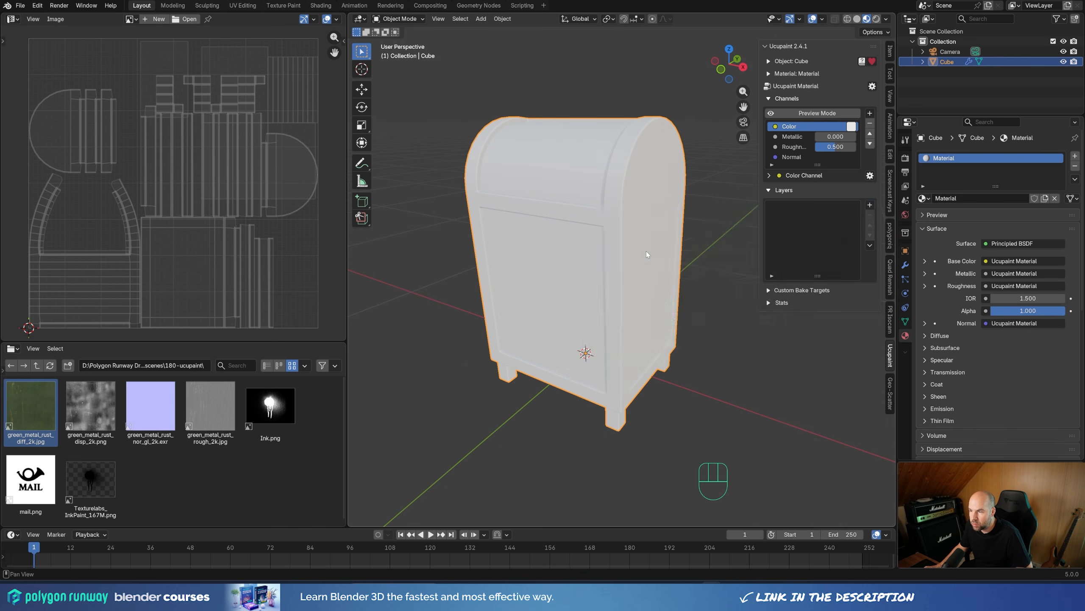
{"action": "double_click", "coordinate": [632, 206]}
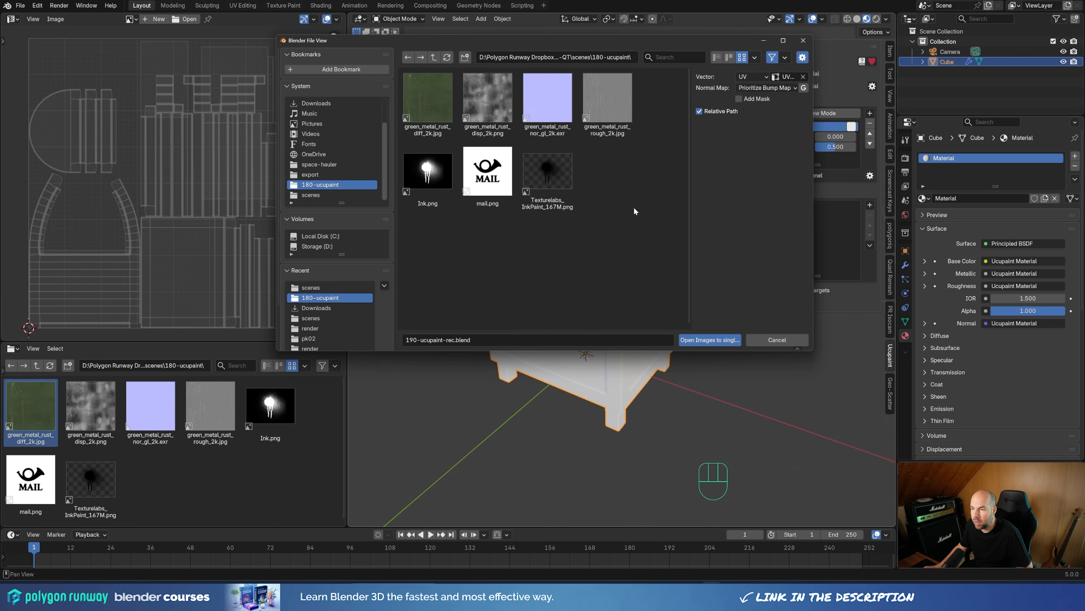
{"action": "left_click", "coordinate": [436, 91]}
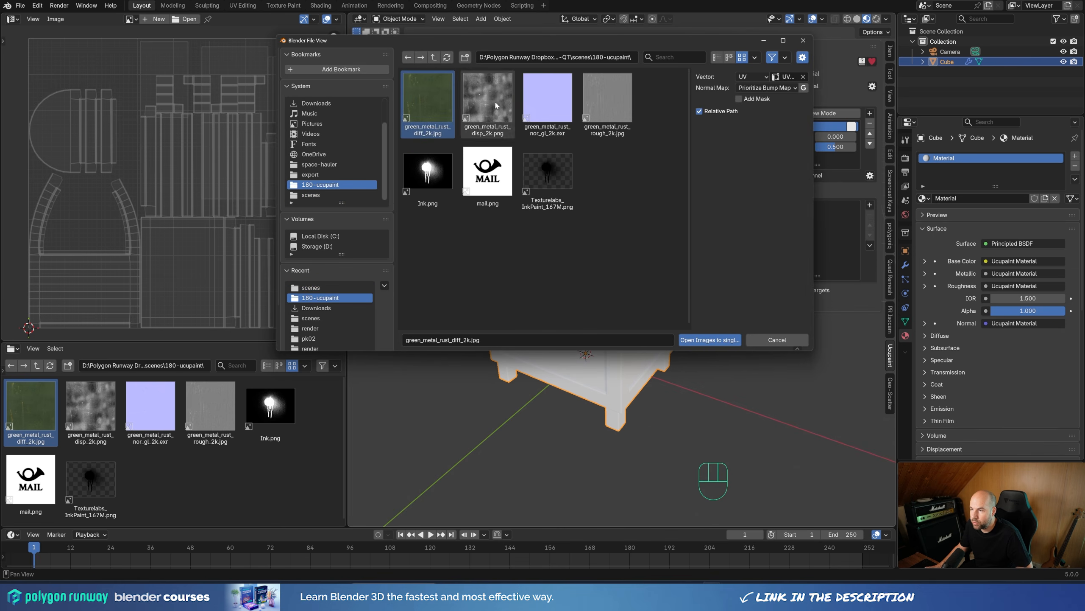
{"action": "left_click", "coordinate": [560, 81], "text": "ctrl"}
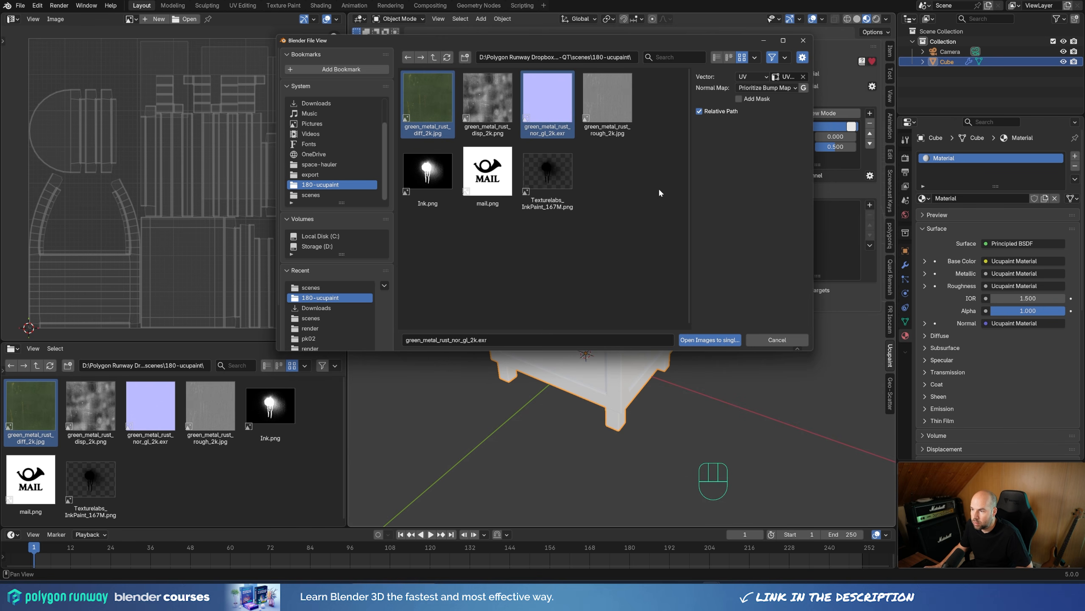
{"action": "left_click", "coordinate": [620, 98], "text": "ctrl"}
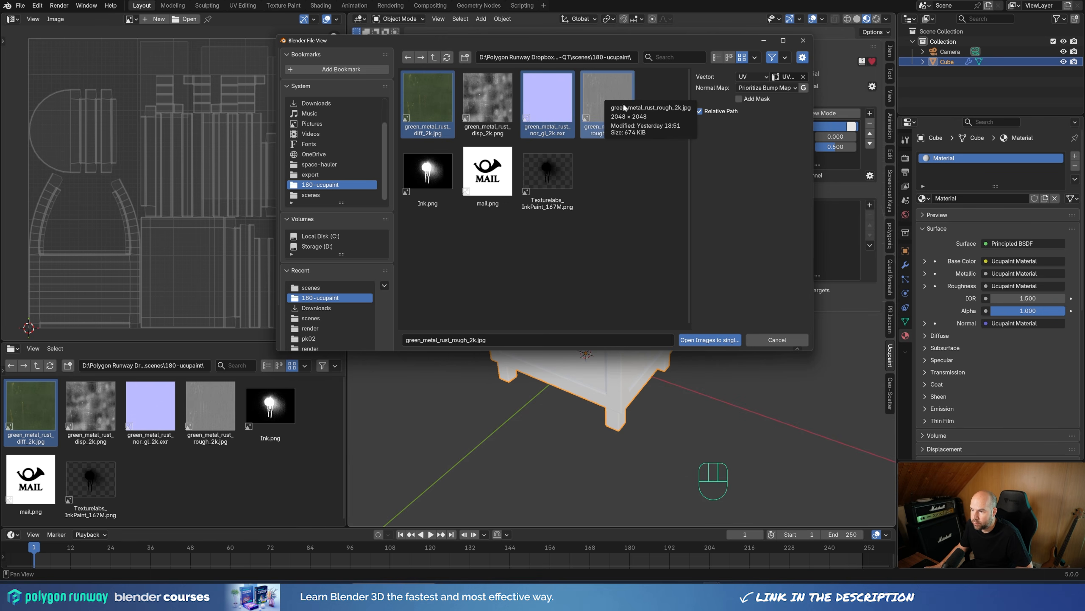
{"action": "left_click", "coordinate": [710, 340]}
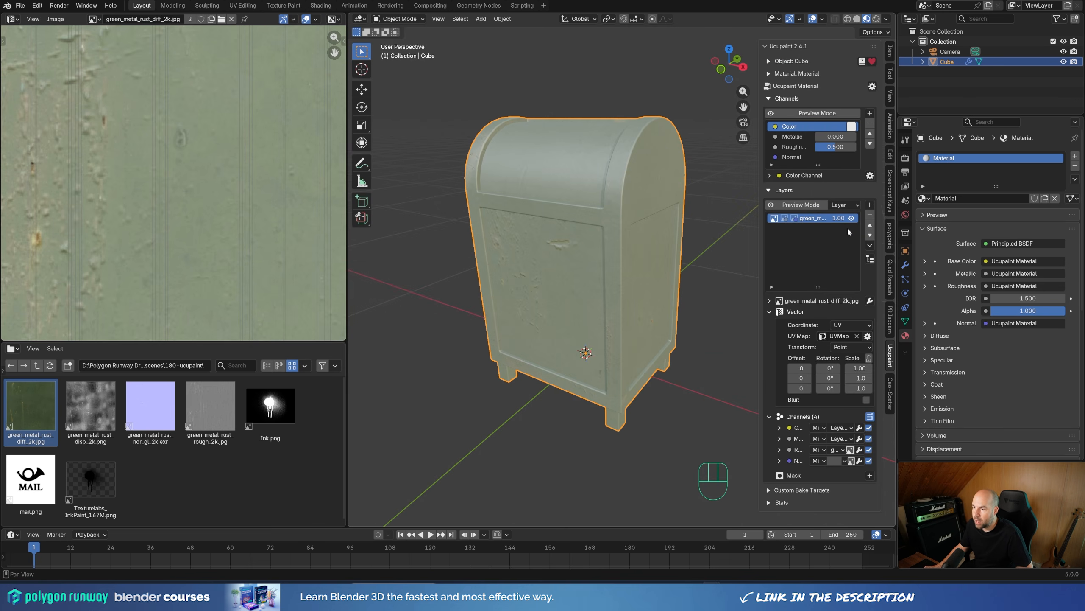
Step: Preview the layer in Active Mask / Custom Data mode and inspect its roughness and normal images one by one
{"action": "left_click", "coordinate": [800, 204]}
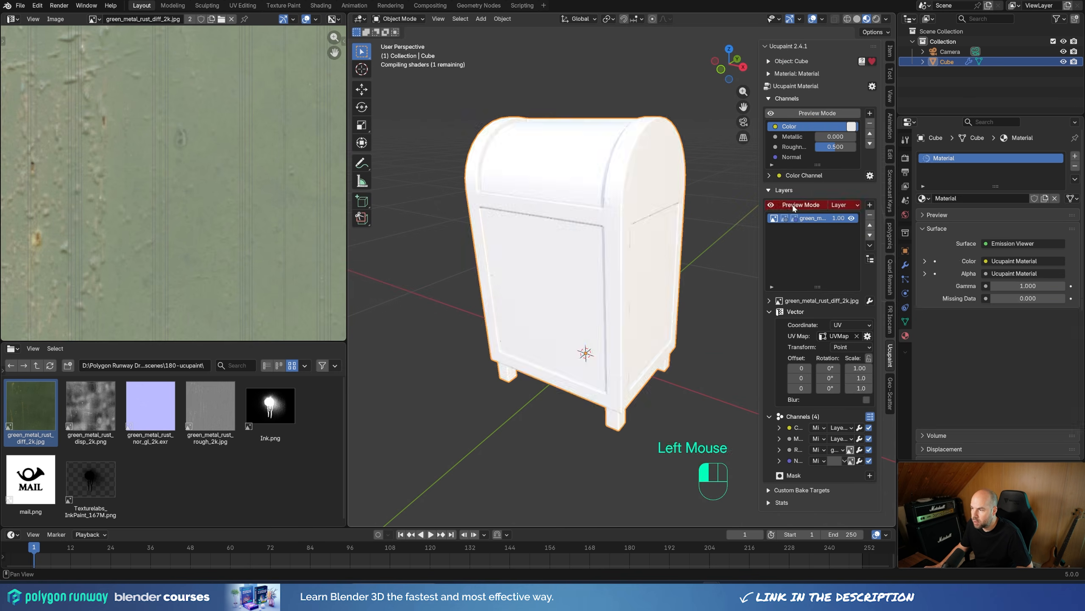
{"action": "left_click", "coordinate": [843, 204]}
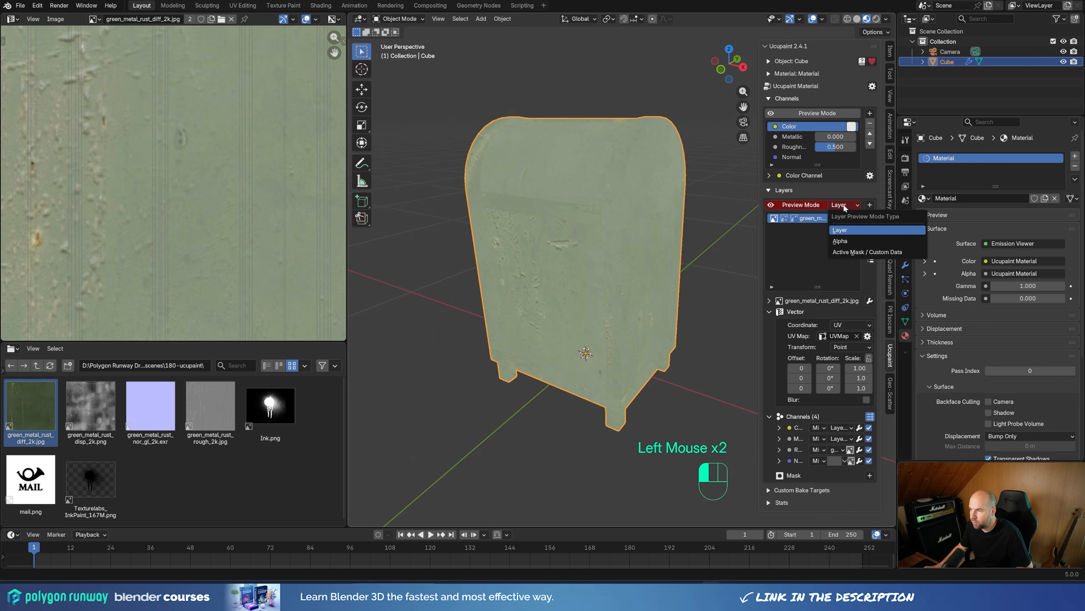
{"action": "left_click", "coordinate": [849, 252]}
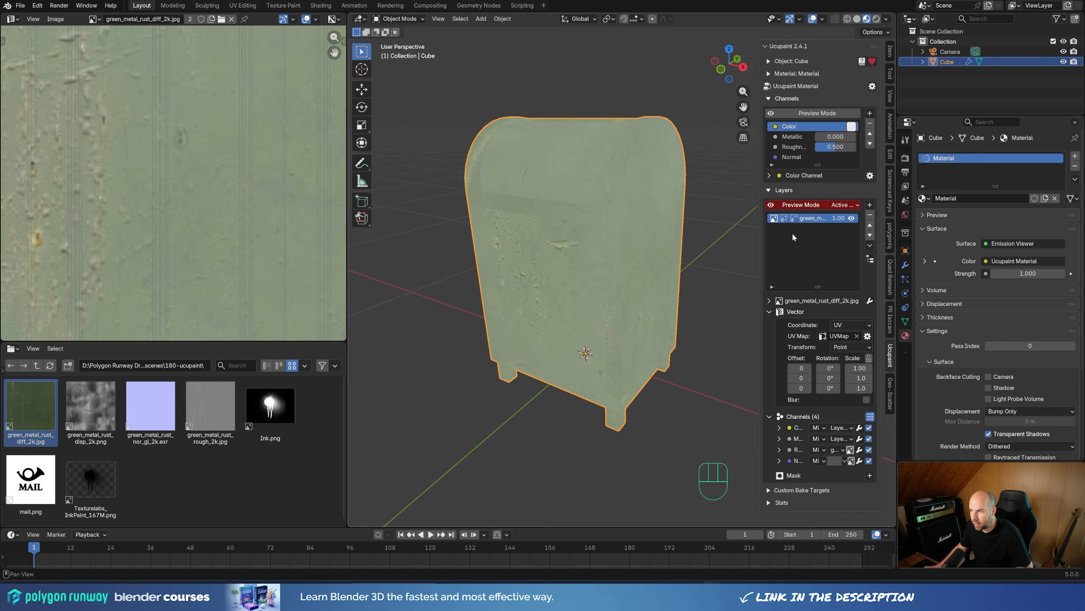
{"action": "left_click", "coordinate": [784, 221]}
{"action": "left_click", "coordinate": [784, 220]}
{"action": "left_click", "coordinate": [784, 221]}
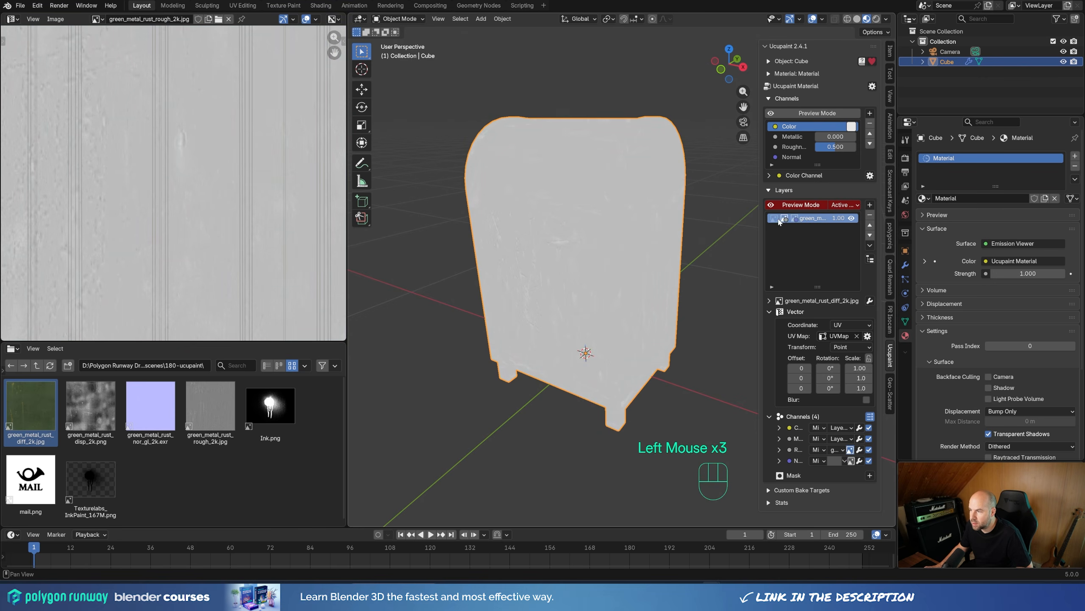
{"action": "left_click", "coordinate": [784, 220]}
{"action": "left_click", "coordinate": [785, 220]}
{"action": "left_click", "coordinate": [792, 219]}
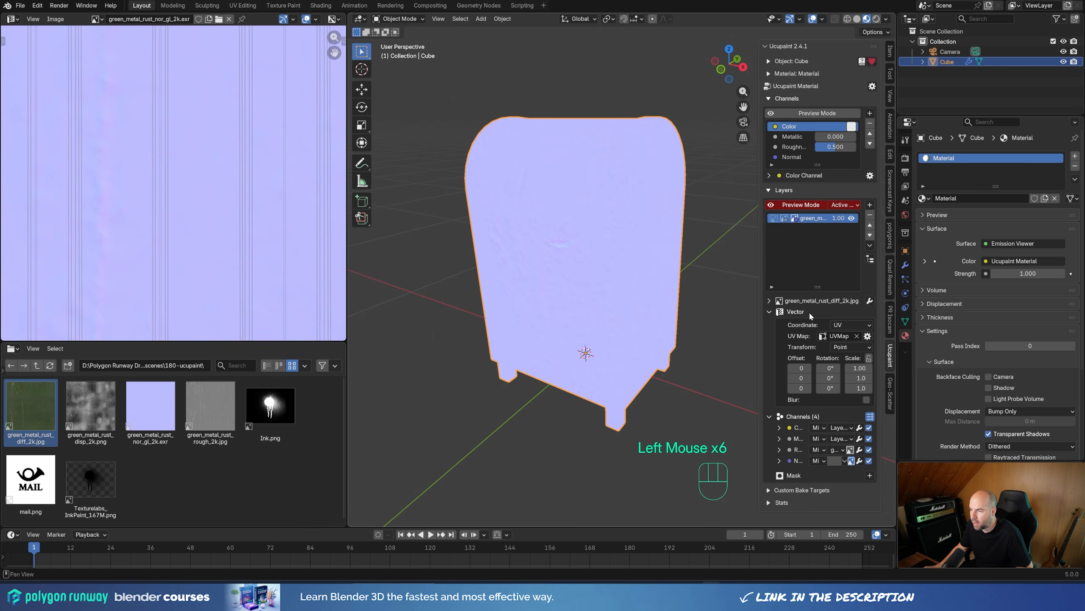
Step: Set the color space of the layer's green_metal_rust_diff_2k.jpg source image to sRGB
{"action": "left_click", "coordinate": [774, 219]}
{"action": "left_click", "coordinate": [769, 301]}
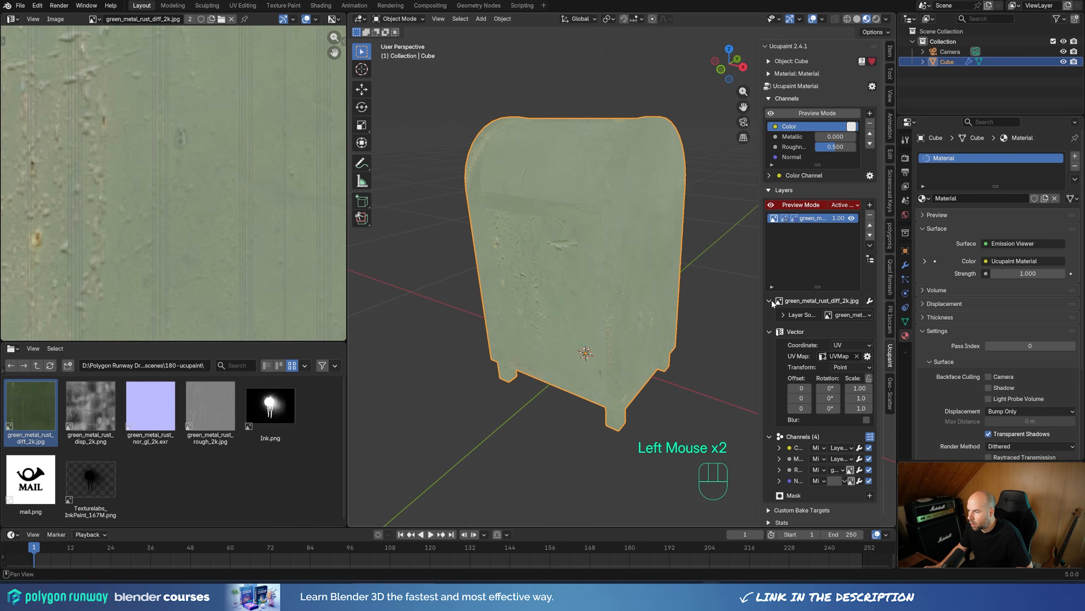
{"action": "left_click", "coordinate": [781, 315]}
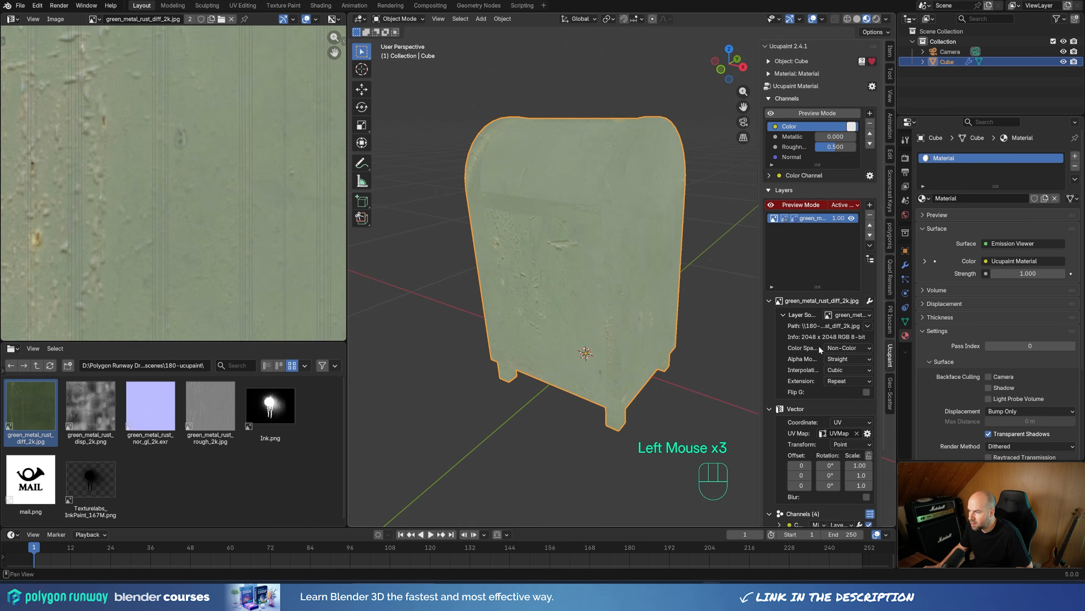
{"action": "left_click", "coordinate": [842, 348]}
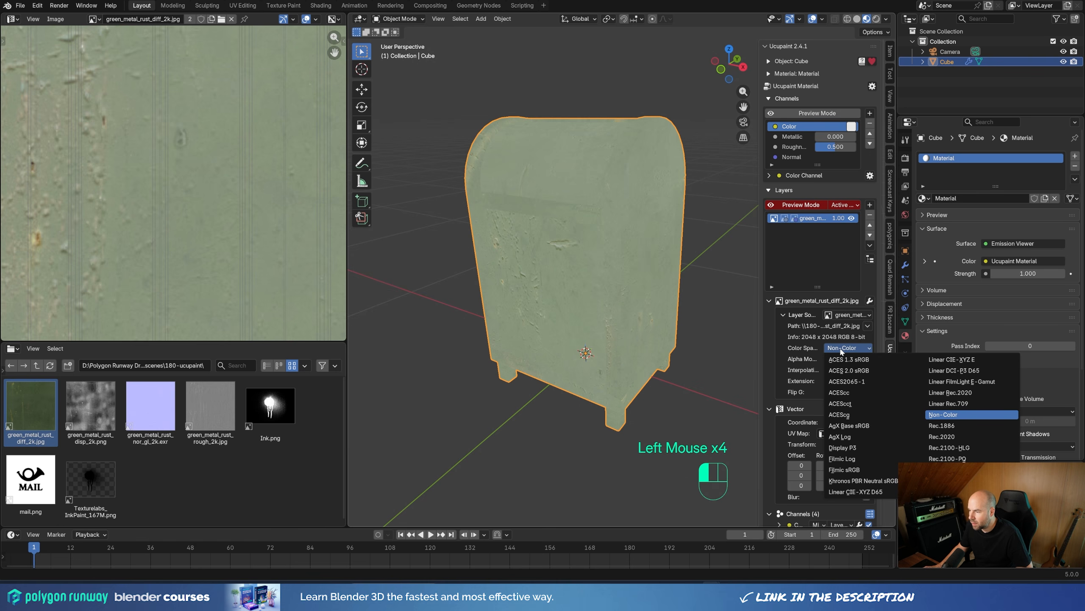
{"action": "left_click", "coordinate": [940, 468]}
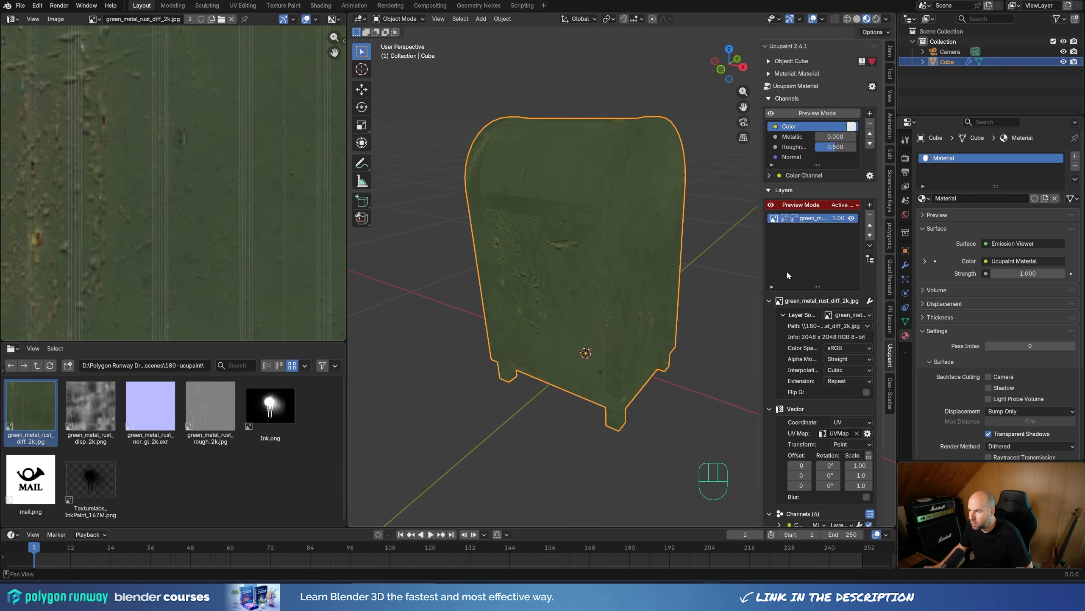
{"action": "left_click", "coordinate": [767, 301]}
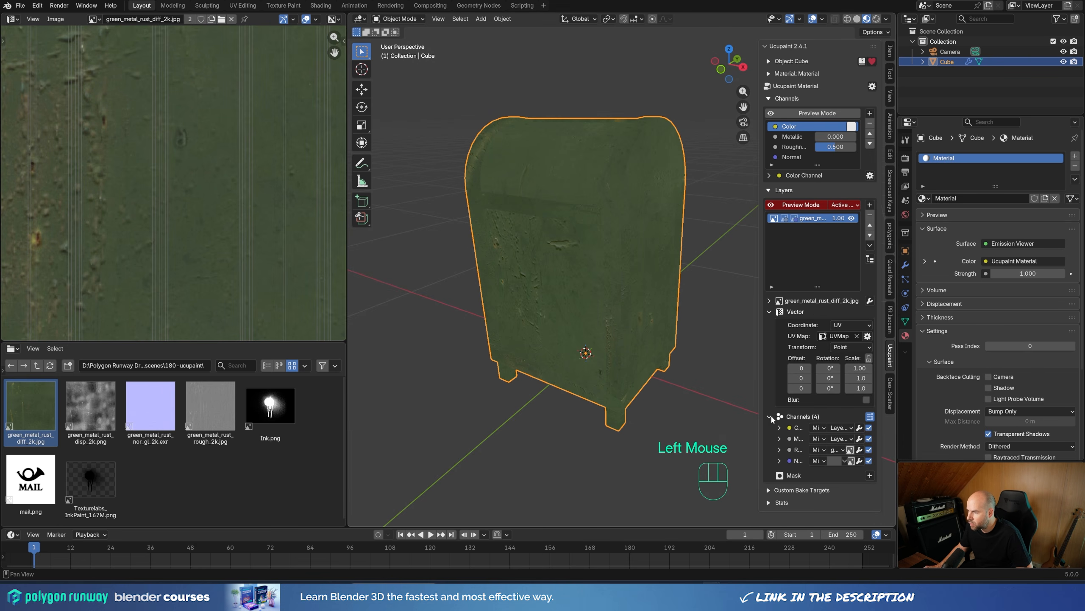
Step: Widen the Ucupaint sidebar and disable the Metallic channel for the green metal rust layer
{"action": "left_click_drag", "start_coordinate": [763, 398], "coordinate": [711, 404]}
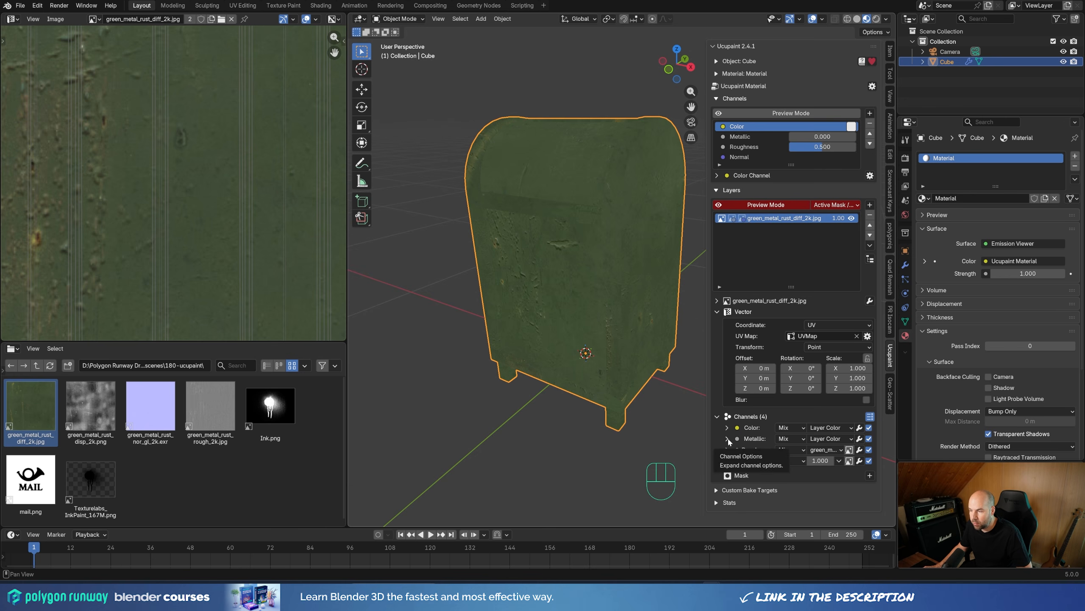
{"action": "left_click", "coordinate": [869, 438]}
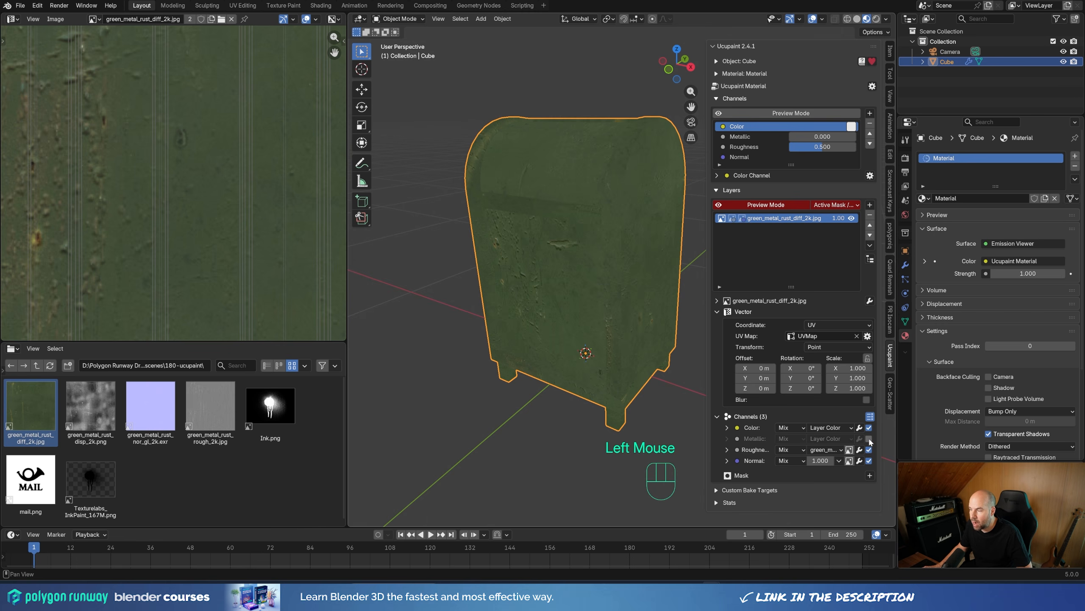
Step: Check the Roughness channel's source image and the Normal channel's blend, type and source settings on the layer
{"action": "left_click", "coordinate": [726, 450]}
{"action": "left_click", "coordinate": [726, 449]}
{"action": "left_click", "coordinate": [825, 450]}
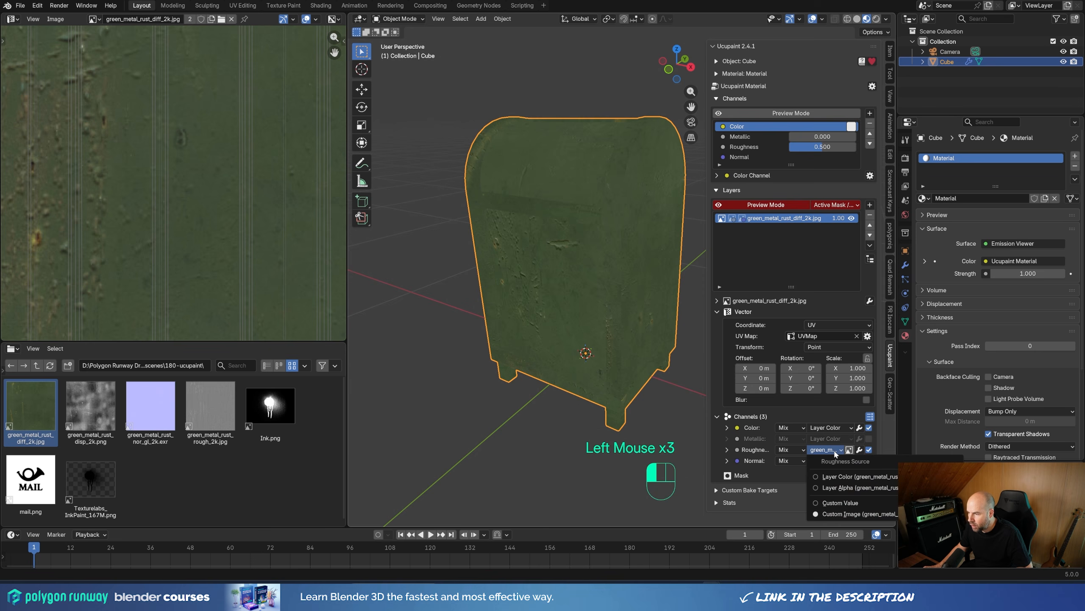
{"action": "left_click", "coordinate": [861, 515]}
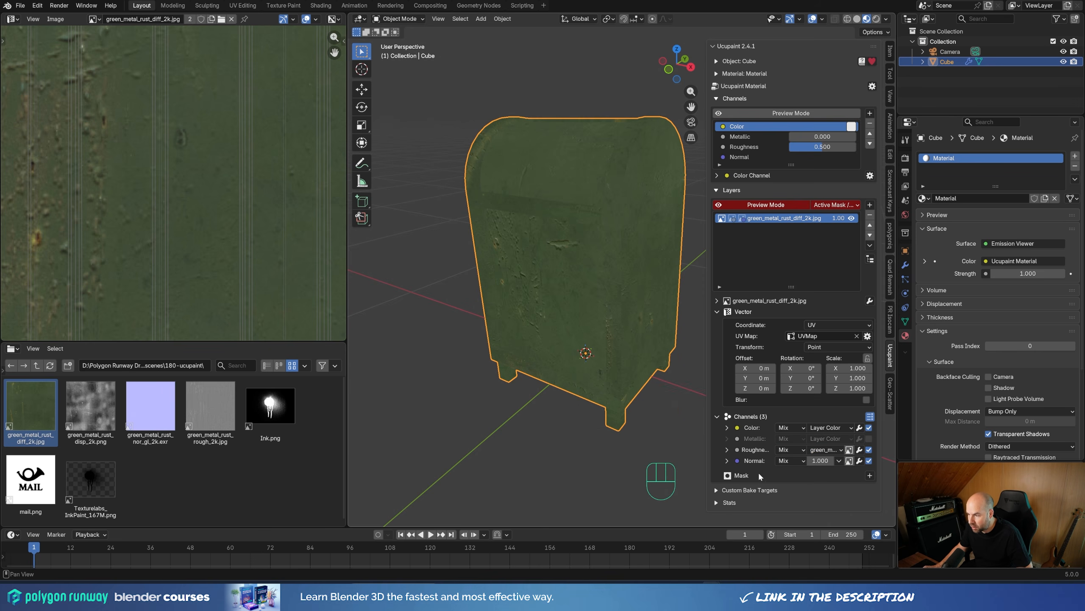
{"action": "left_click", "coordinate": [727, 461]}
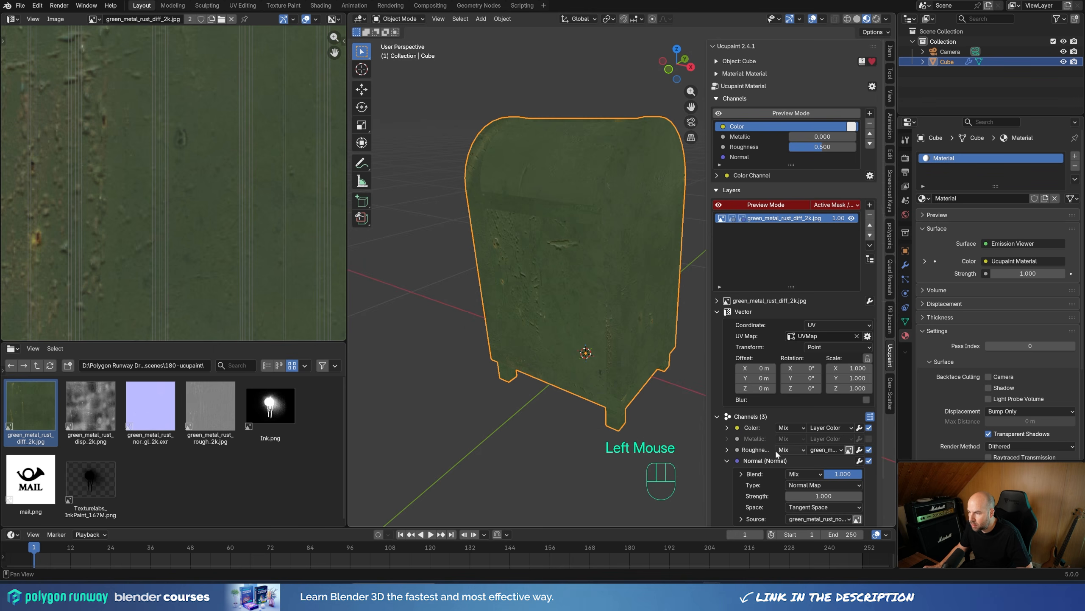
{"action": "left_click", "coordinate": [826, 460]}
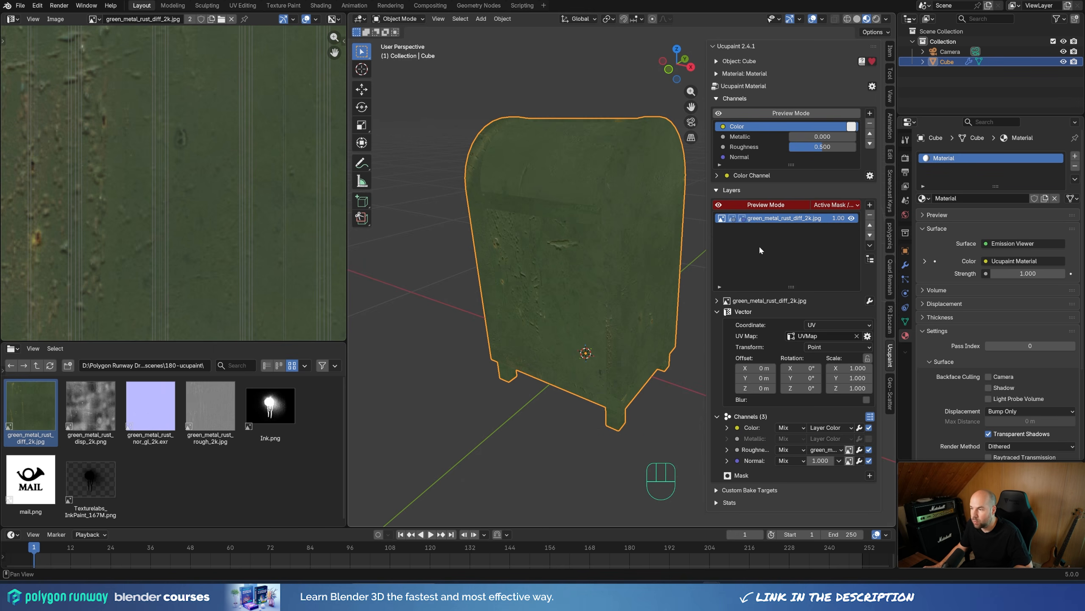
Step: Turn off the layer preview mode to show the mailbox with its full shaded material
{"action": "middle_click_drag", "start_coordinate": [666, 252], "coordinate": [649, 262], "text": "shift"}
{"action": "middle_click_drag", "start_coordinate": [650, 261], "coordinate": [654, 263]}
{"action": "left_click", "coordinate": [767, 206]}
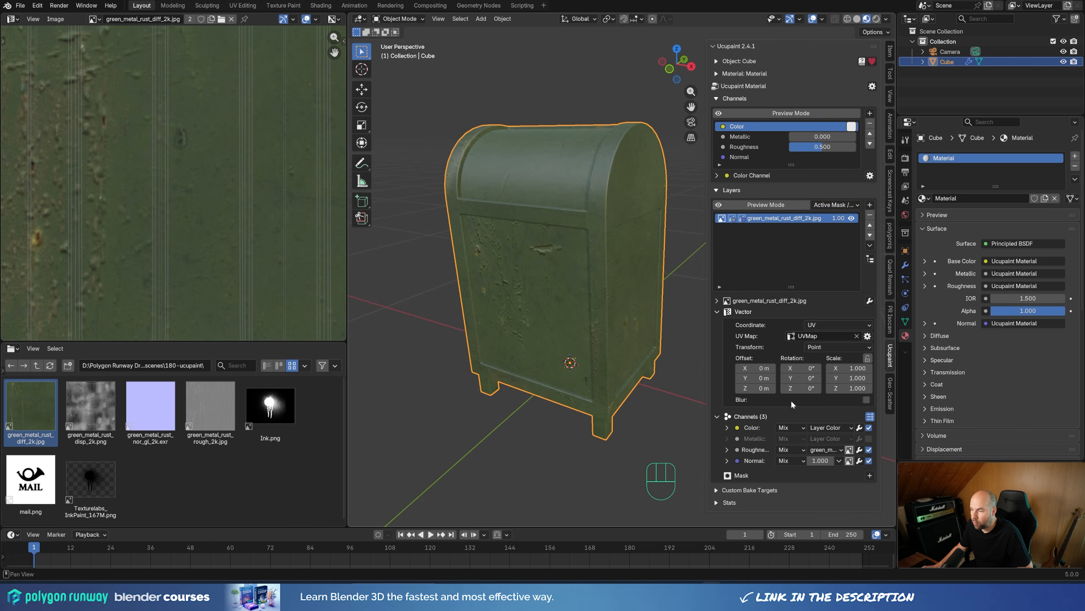
Step: Add a Hue Saturation modifier to the green metal rust layer's Color channel and set its hue to 0.840
{"action": "left_click", "coordinate": [728, 427]}
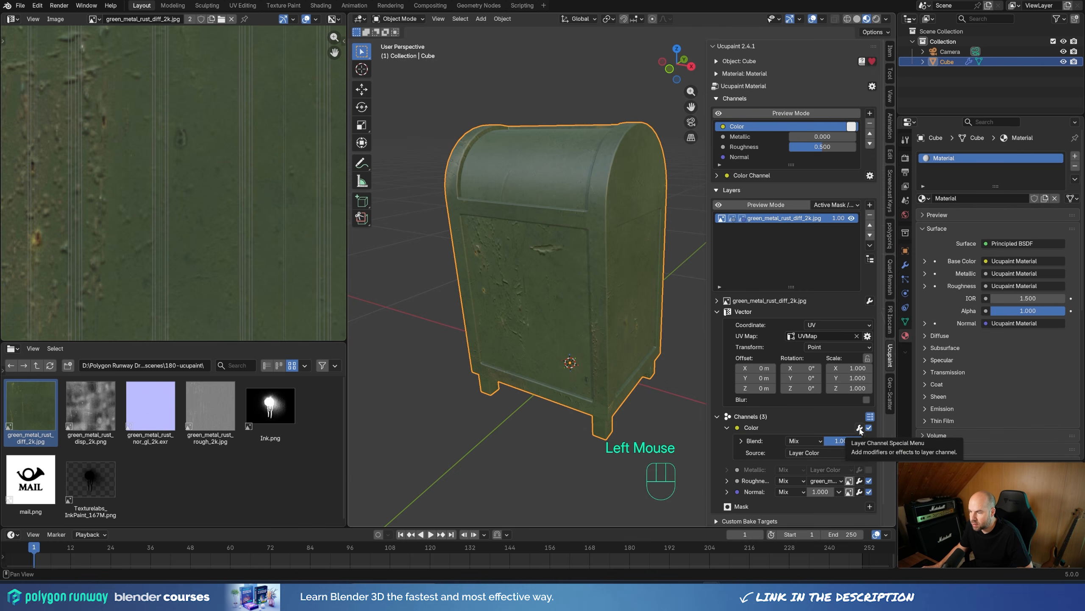
{"action": "left_click", "coordinate": [860, 428]}
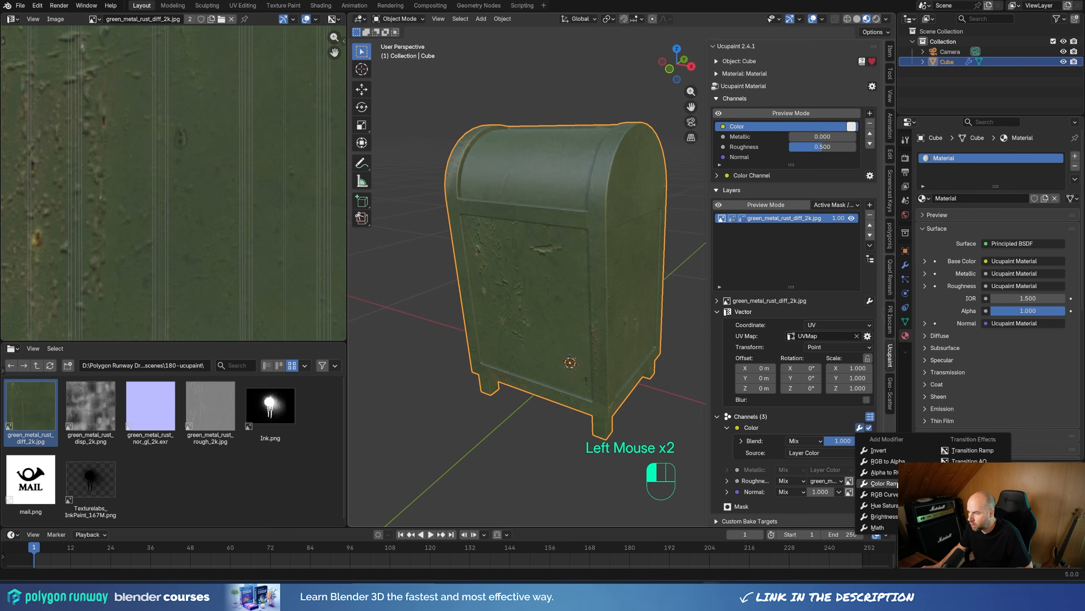
{"action": "left_click", "coordinate": [888, 507]}
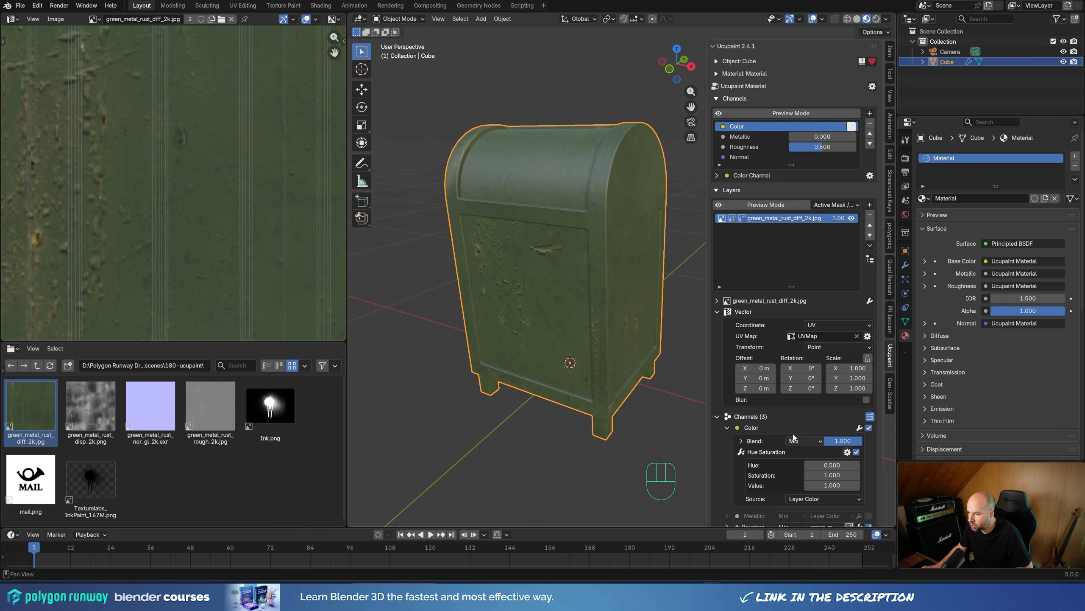
{"action": "scroll", "coordinate": [829, 419], "scroll_direction": "down", "scroll_amount": 2}
{"action": "scroll", "coordinate": [832, 404], "scroll_direction": "down", "scroll_amount": 1, "text": "shift"}
{"action": "left_click_drag", "start_coordinate": [832, 405], "coordinate": [850, 405], "text": "shift"}
{"action": "middle_click_drag", "start_coordinate": [575, 316], "coordinate": [508, 298]}
{"action": "scroll", "coordinate": [587, 188], "scroll_direction": "up", "scroll_amount": 2}
{"action": "scroll", "coordinate": [587, 188], "scroll_direction": "down", "scroll_amount": 1}
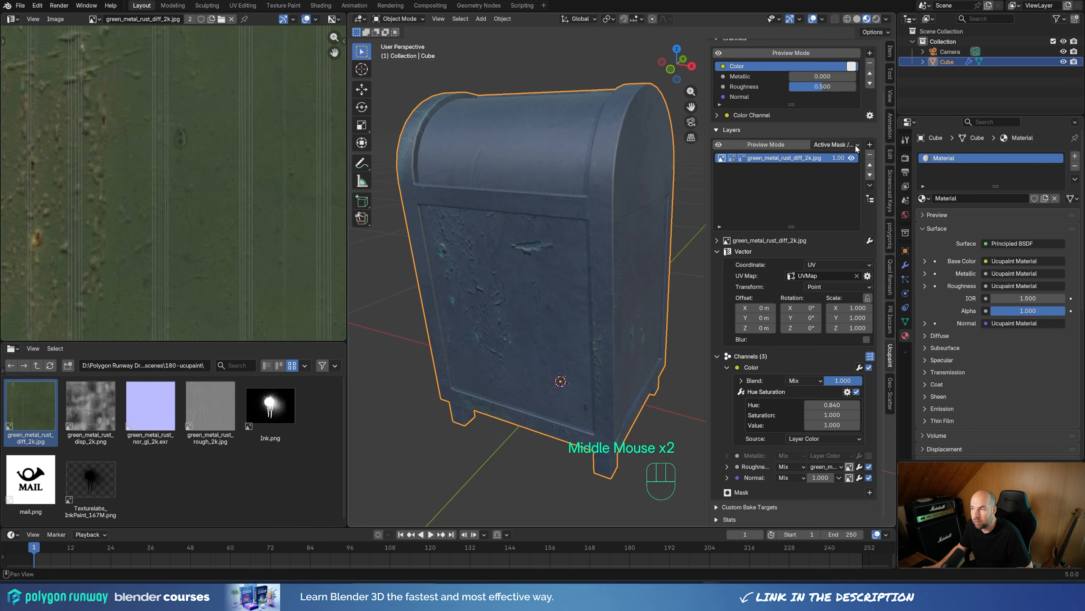
Step: Add a Solid Color layer above the green metal rust layer and colour it light blue, hex 7B9EFF
{"action": "left_click", "coordinate": [871, 145]}
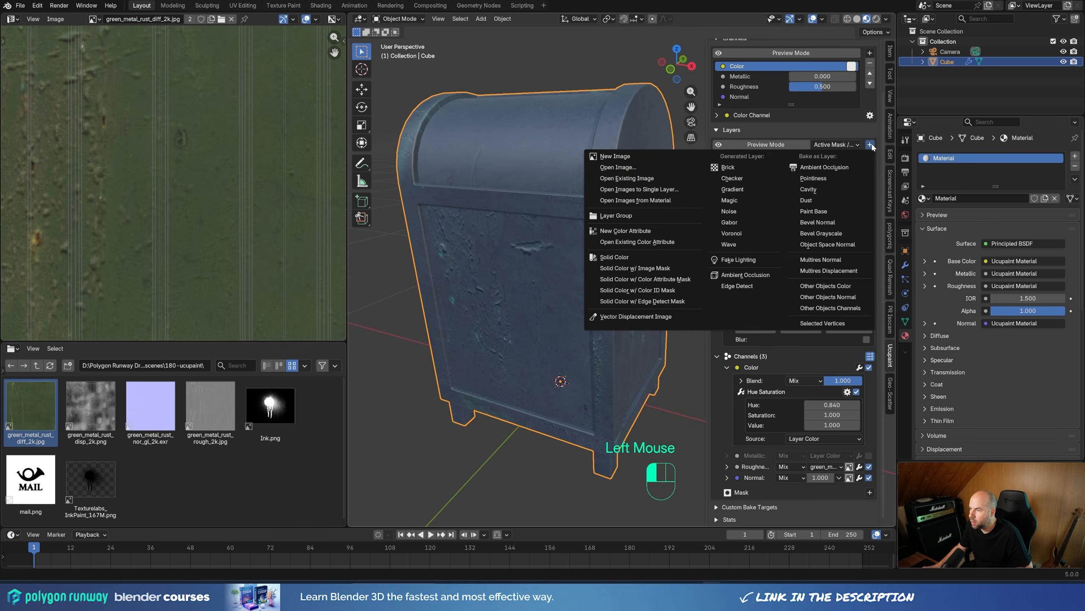
{"action": "left_click", "coordinate": [627, 258]}
{"action": "left_click", "coordinate": [613, 311]}
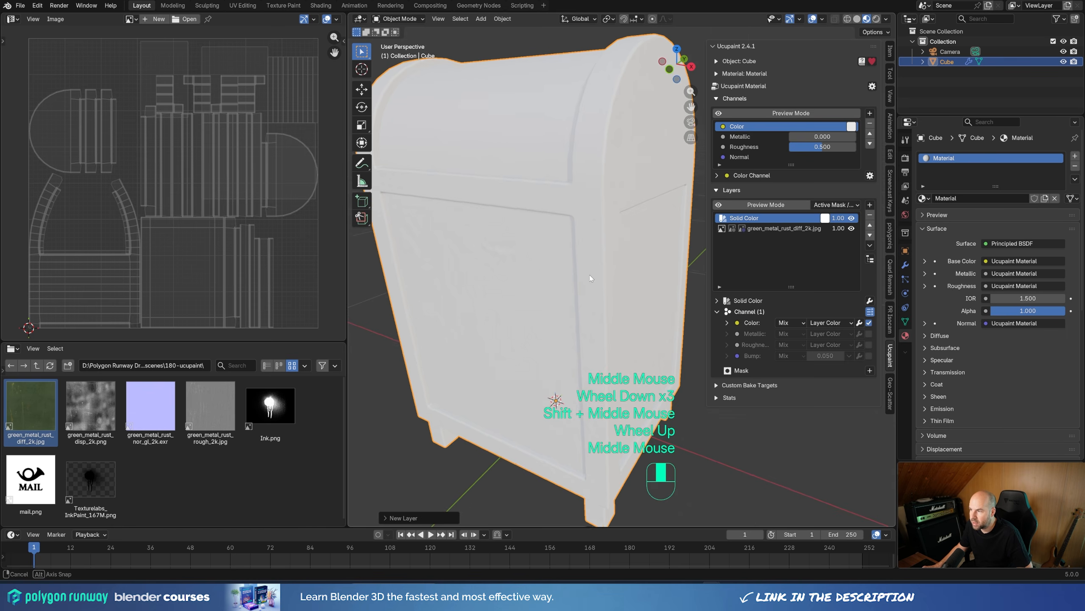
{"action": "scroll", "coordinate": [591, 277], "scroll_direction": "down", "scroll_amount": 1}
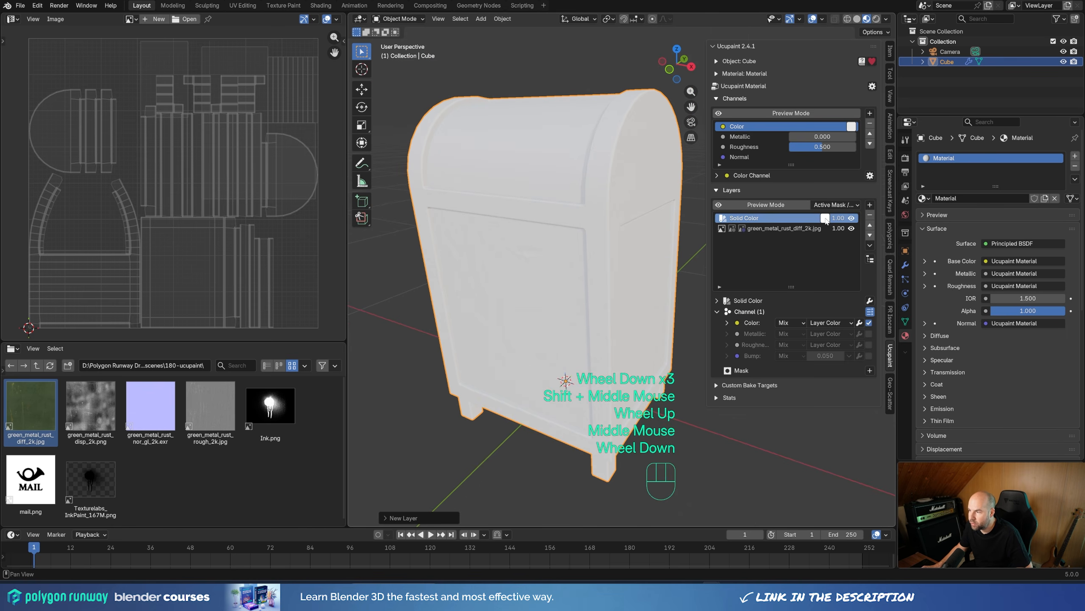
{"action": "left_click", "coordinate": [824, 218]}
{"action": "left_click_drag", "start_coordinate": [876, 70], "coordinate": [878, 65]}
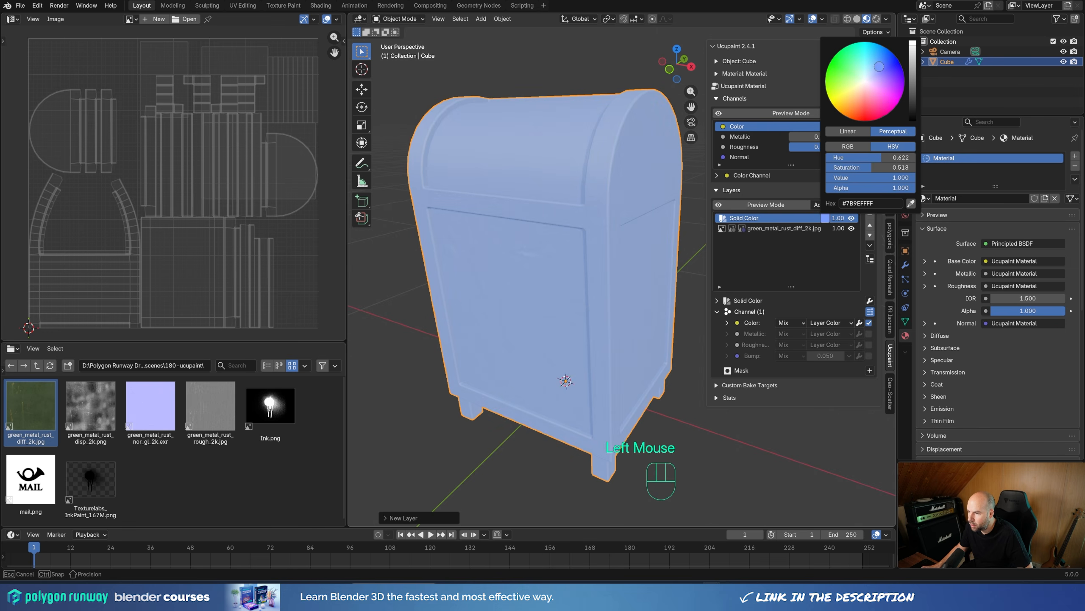
{"action": "middle_click_drag", "start_coordinate": [487, 244], "coordinate": [518, 255]}
{"action": "scroll", "coordinate": [516, 226], "scroll_direction": "up", "scroll_amount": 5}
{"action": "middle_click_drag", "start_coordinate": [518, 256], "coordinate": [550, 256], "text": "shift"}
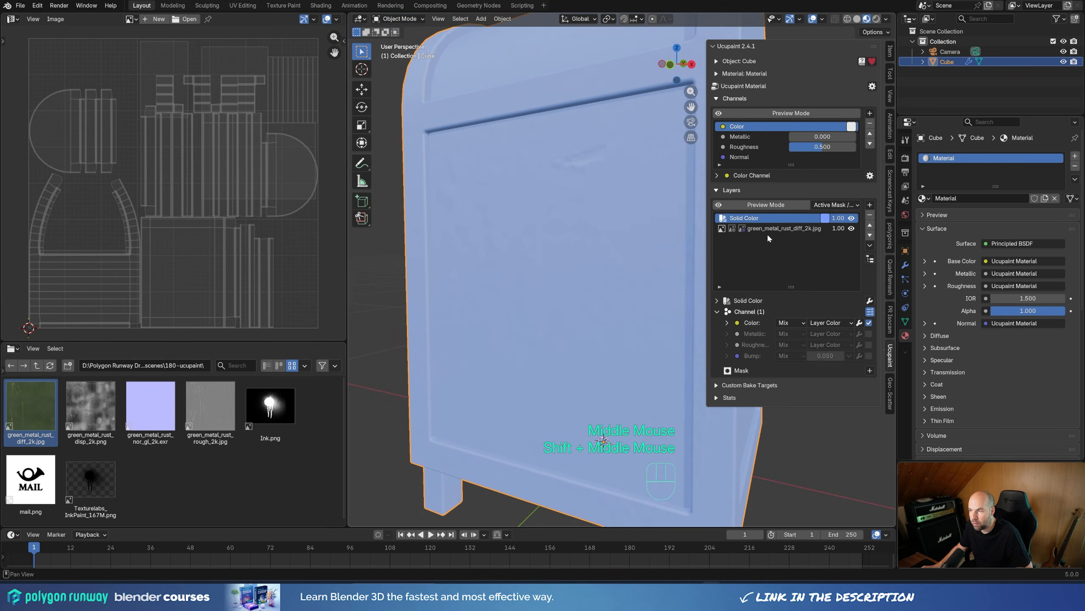
{"action": "scroll", "coordinate": [629, 265], "scroll_direction": "down", "scroll_amount": 5}
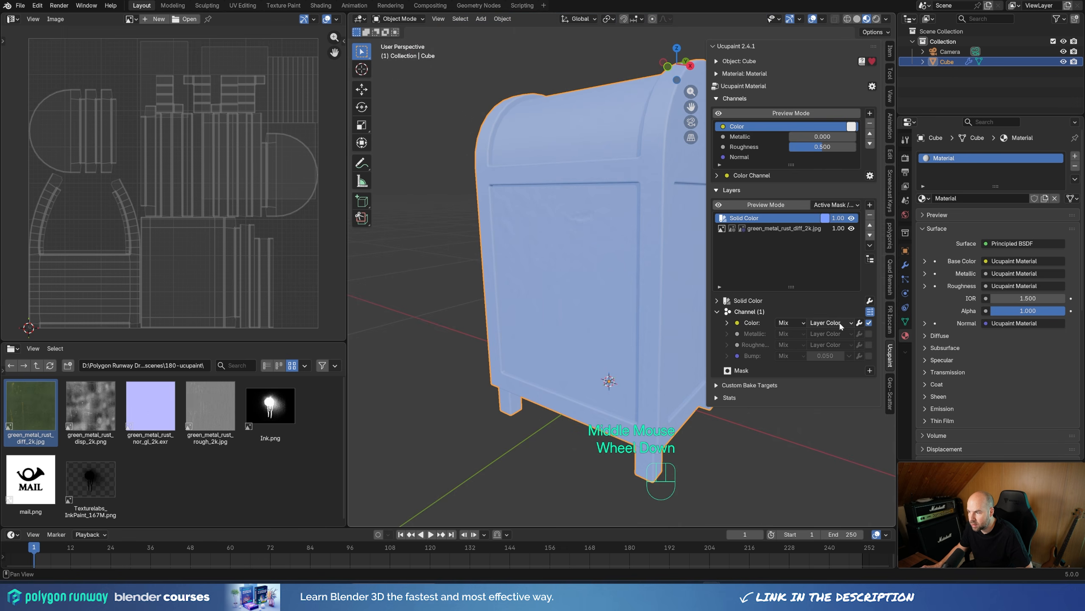
Step: Set the Solid Color layer's Color channel to the Color blend mode and shift its tint to a more cyan light blue
{"action": "left_click", "coordinate": [792, 323]}
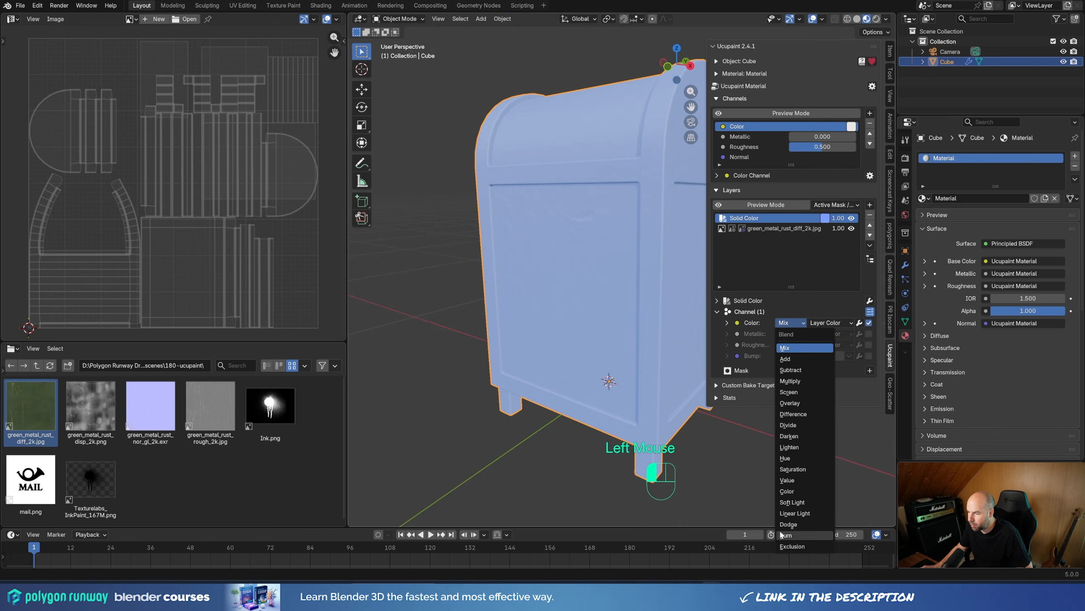
{"action": "left_click", "coordinate": [795, 493]}
{"action": "middle_click_drag", "start_coordinate": [582, 248], "coordinate": [550, 291], "text": "shift"}
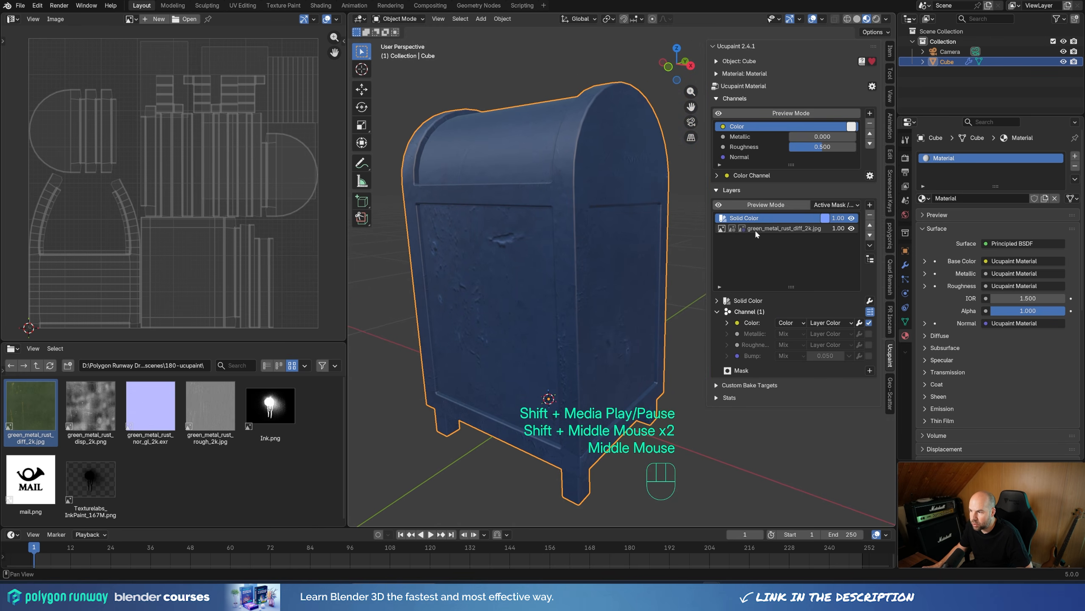
{"action": "left_click", "coordinate": [826, 218]}
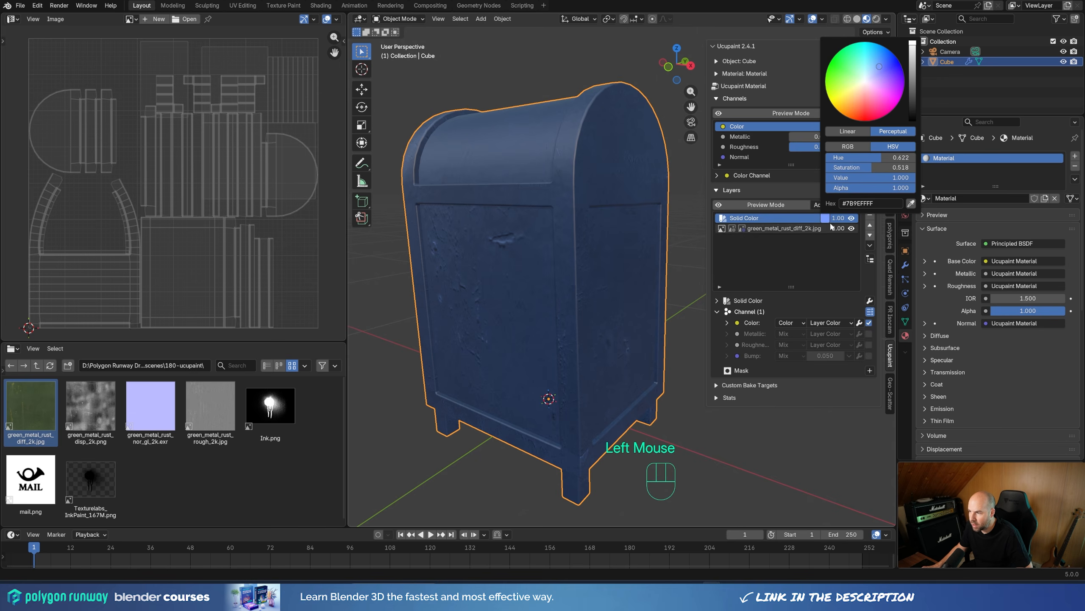
{"action": "left_click_drag", "start_coordinate": [877, 63], "coordinate": [873, 67]}
{"action": "middle_click_drag", "start_coordinate": [491, 307], "coordinate": [432, 307]}
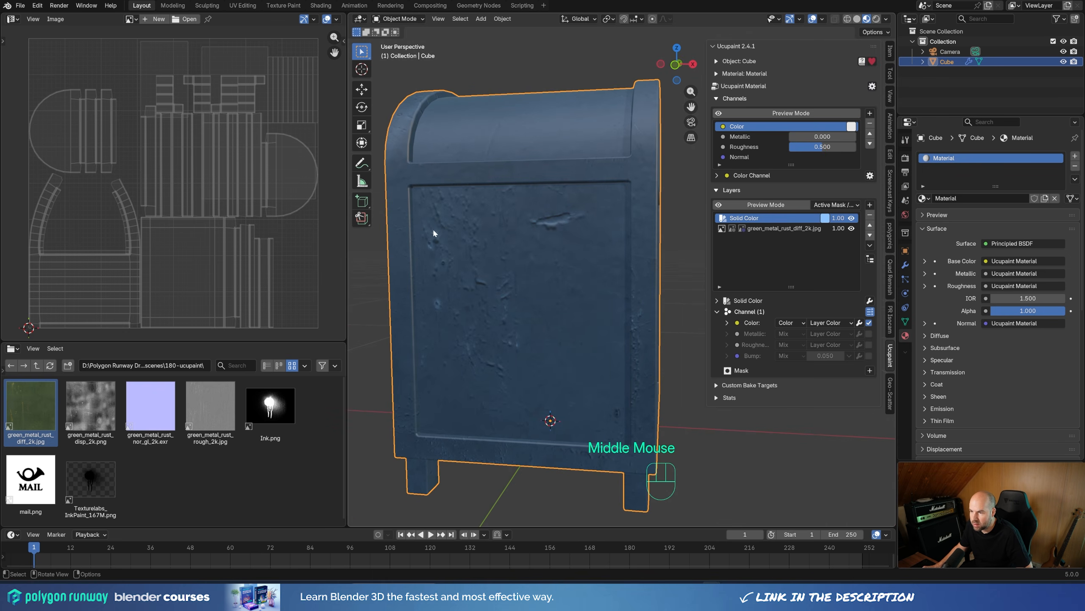
{"action": "middle_click_drag", "start_coordinate": [449, 244], "coordinate": [637, 303]}
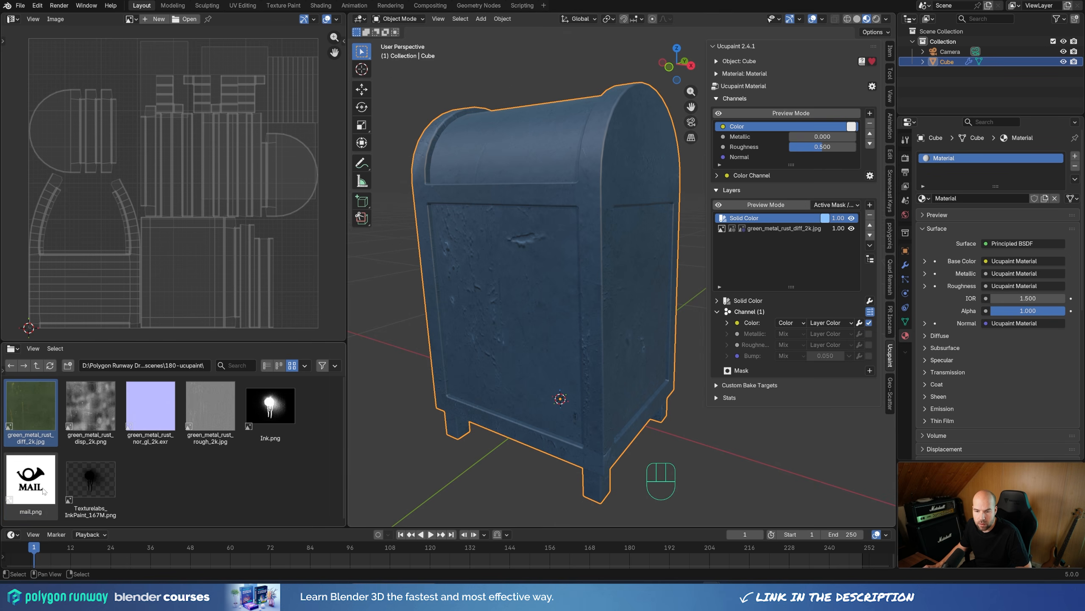
Step: Open mail.png as a decal layer with Linear interpolation on the Color channel, using Mix blending
{"action": "right_click", "coordinate": [39, 484]}
{"action": "mouse_move", "coordinate": [39, 484]}
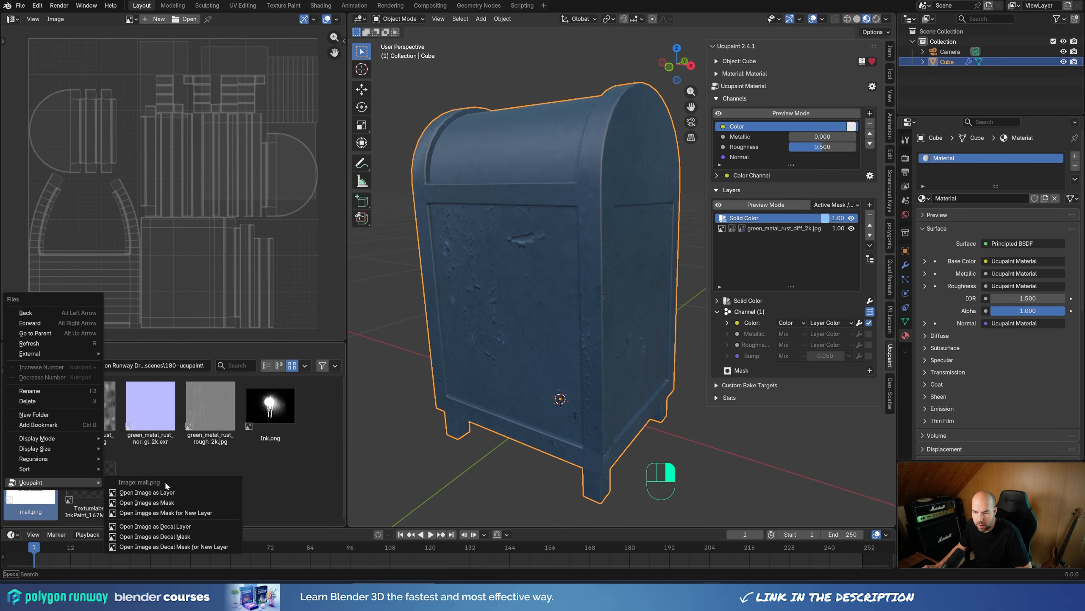
{"action": "left_click", "coordinate": [198, 528]}
{"action": "left_click", "coordinate": [210, 531]}
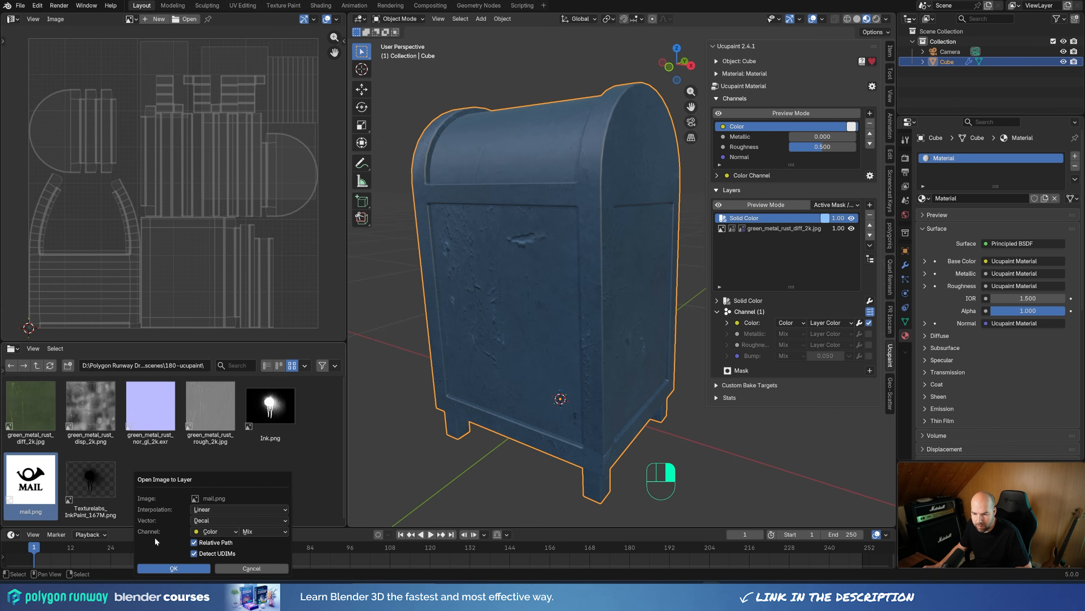
{"action": "left_click", "coordinate": [174, 568]}
{"action": "scroll", "coordinate": [553, 325], "scroll_direction": "down", "scroll_amount": 3}
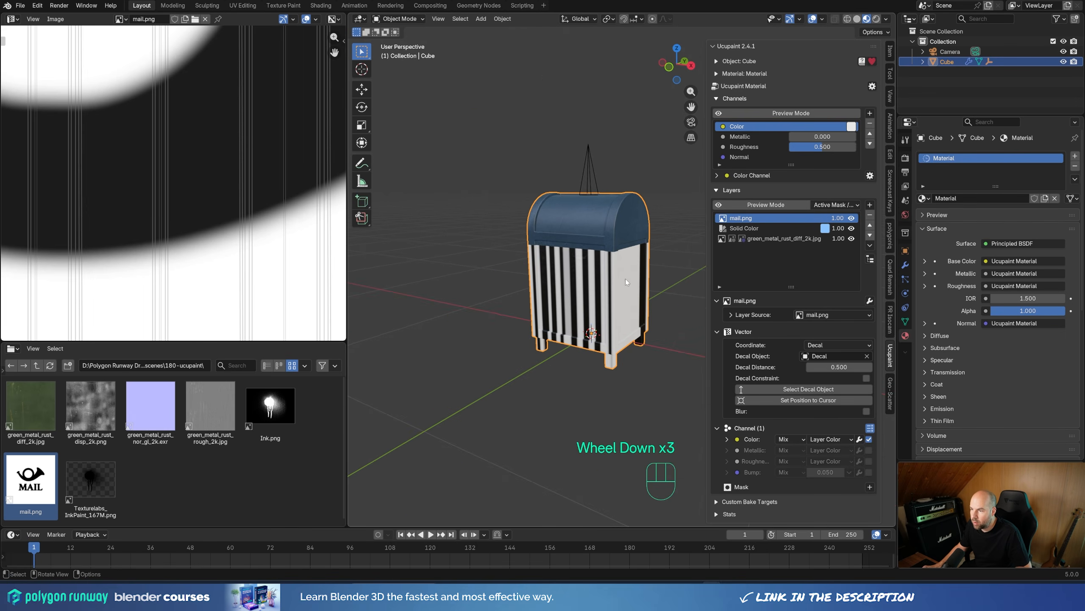
Step: Rotate the mail.png layer's Decal empty 90° about the global X axis
{"action": "left_click", "coordinate": [586, 167]}
{"action": "left_click", "coordinate": [922, 62]}
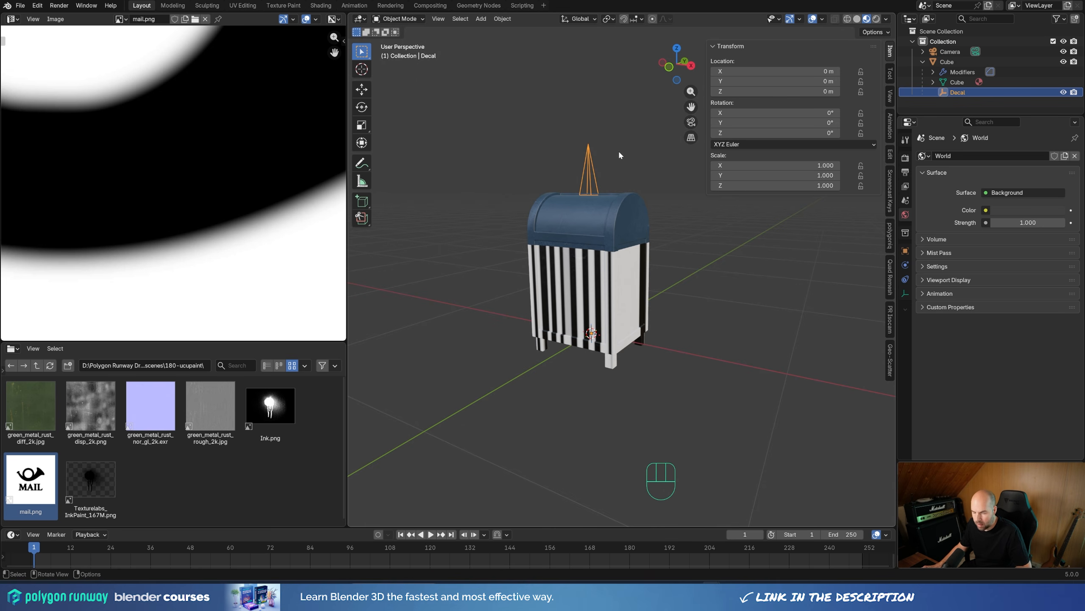
{"action": "key", "text": "r"}
{"action": "key", "text": "x"}
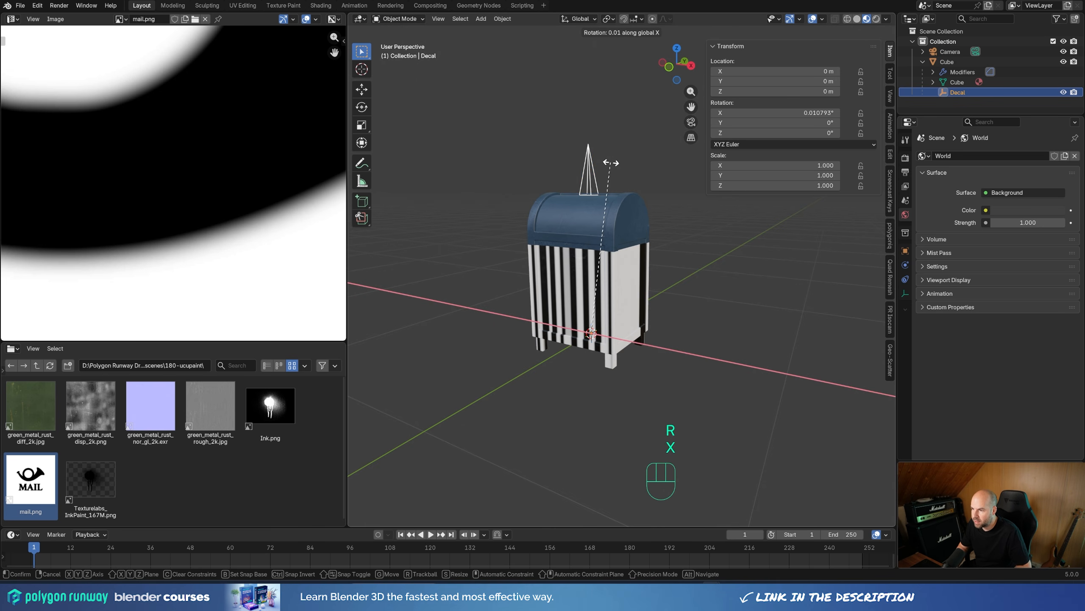
{"action": "key", "text": "KP_9"}
{"action": "key", "text": "KP_0"}
{"action": "key", "text": "KP_Enter"}
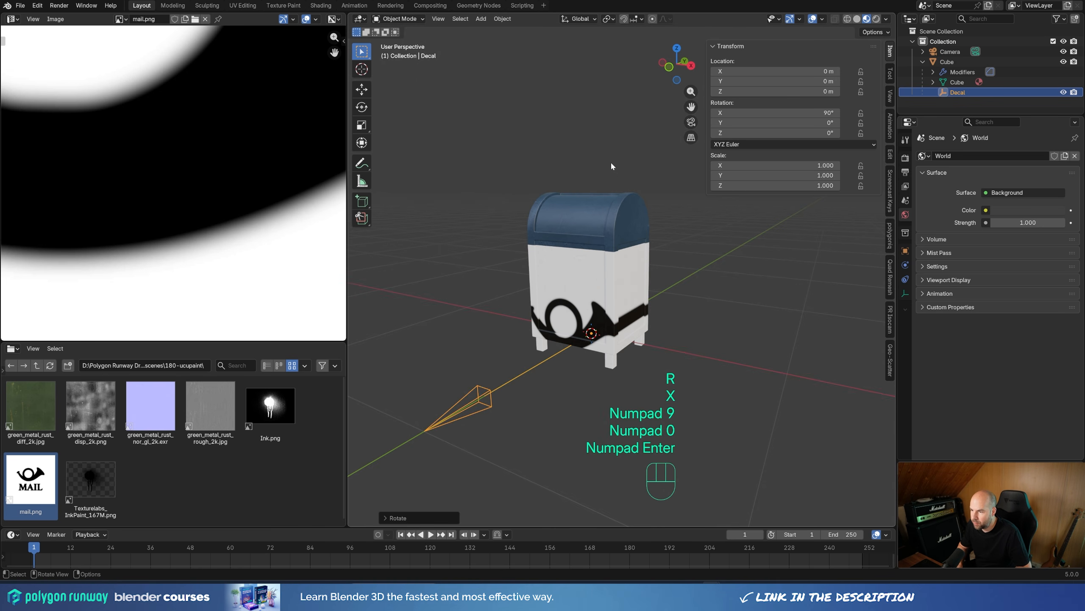
Step: Move the Decal empty to about -0.217 m along Y and about 0.263 m along Z at the mailbox front
{"action": "middle_click_drag", "start_coordinate": [607, 180], "coordinate": [638, 329]}
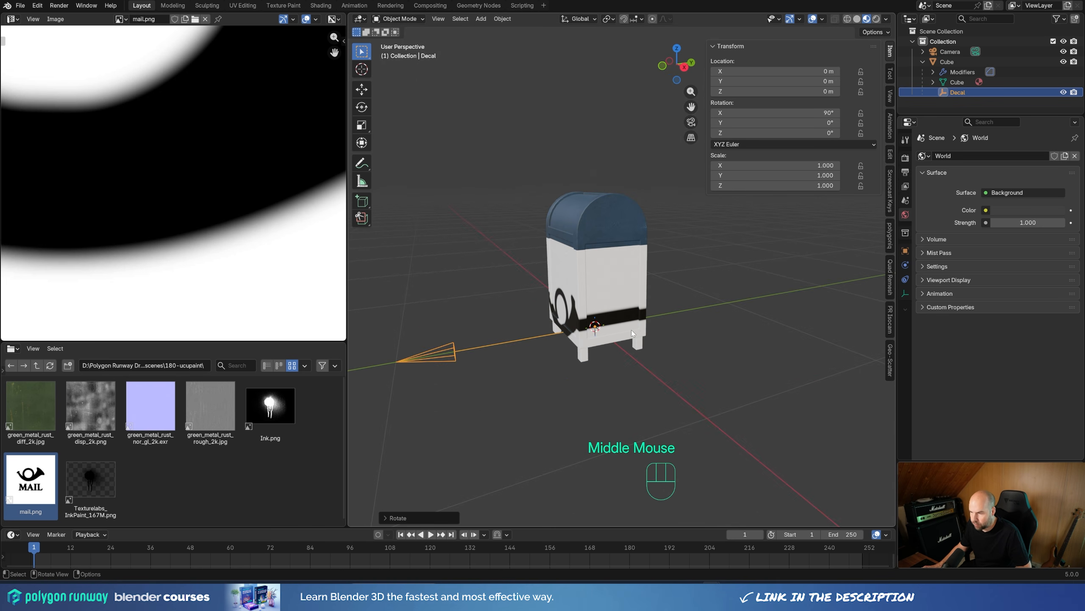
{"action": "key", "text": "g"}
{"action": "key", "text": "y"}
{"action": "left_click", "coordinate": [594, 335]}
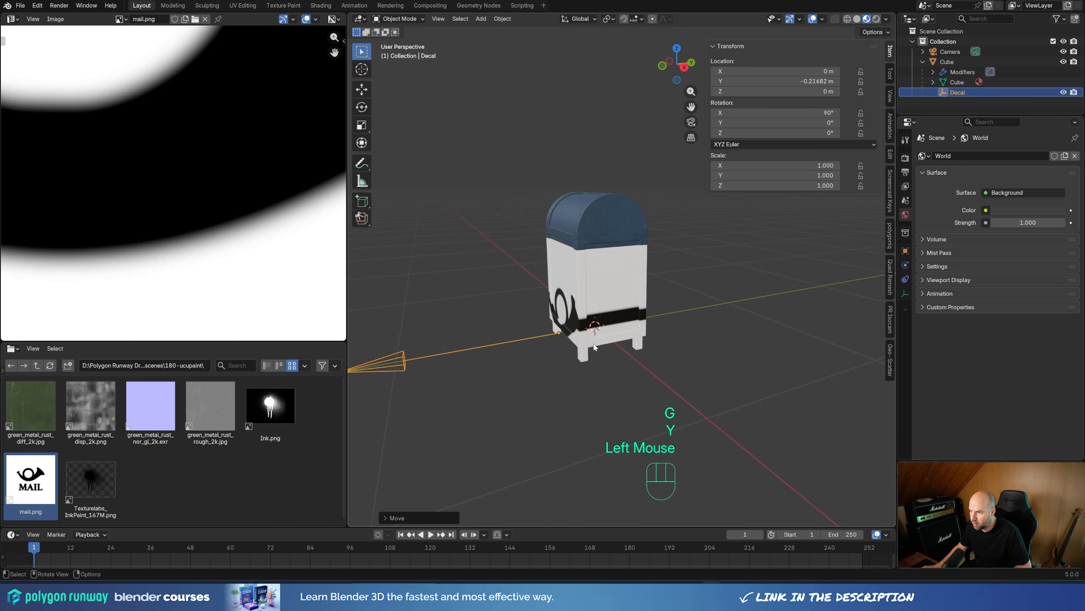
{"action": "key", "text": "g"}
{"action": "key", "text": "z"}
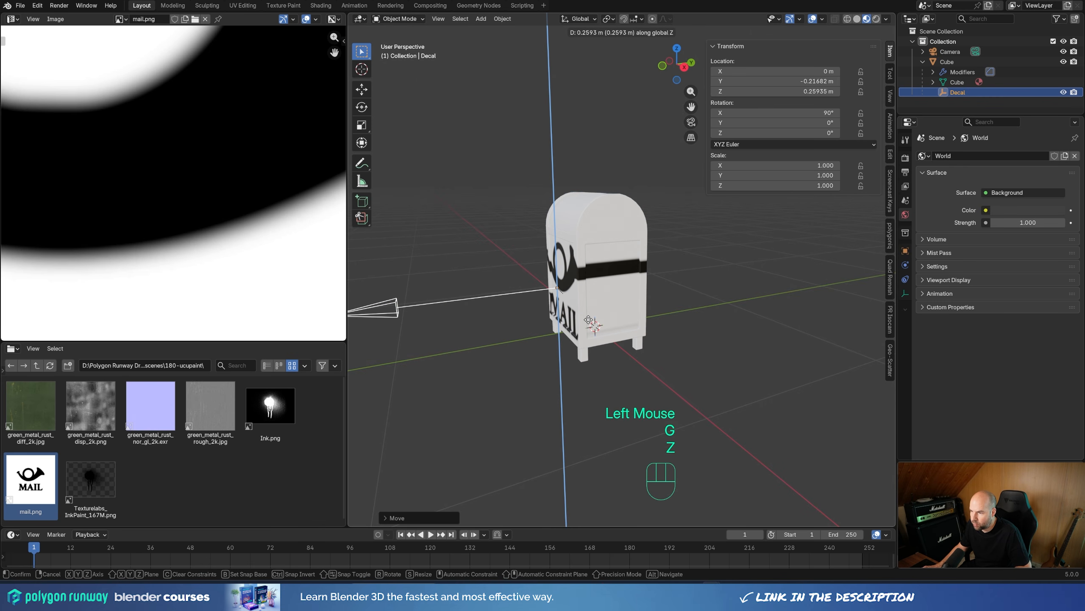
{"action": "left_click", "coordinate": [594, 320]}
{"action": "middle_click_drag", "start_coordinate": [594, 320], "coordinate": [633, 317]}
{"action": "scroll", "coordinate": [647, 322], "scroll_direction": "down", "scroll_amount": 1}
{"action": "scroll", "coordinate": [647, 321], "scroll_direction": "up", "scroll_amount": 2}
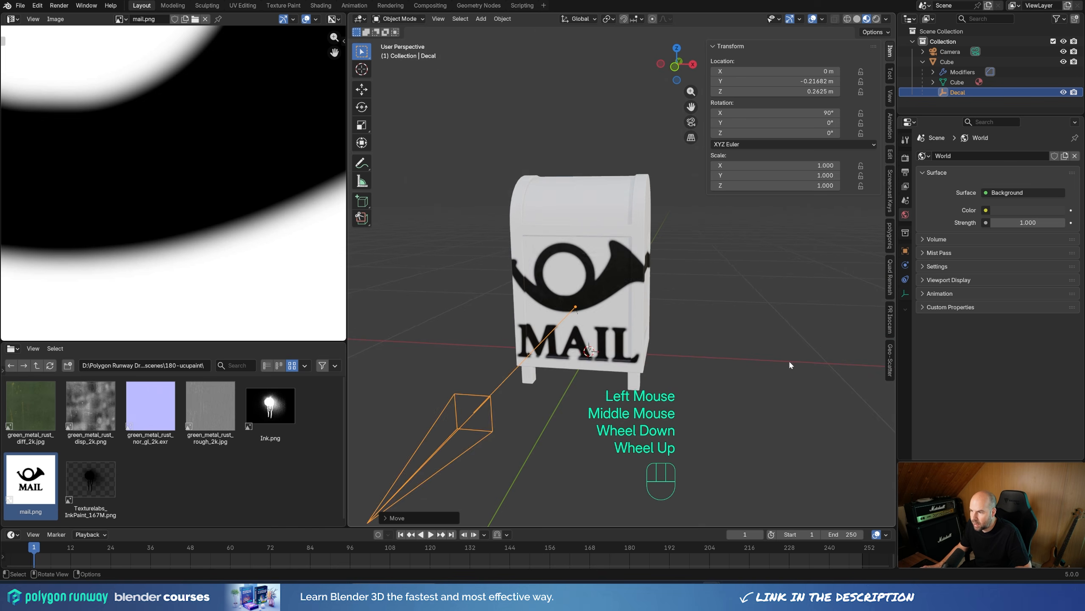
Step: Scale the Decal empty uniformly to about 0.335 so the mail logo fits within the mailbox's front panel
{"action": "key", "text": "s"}
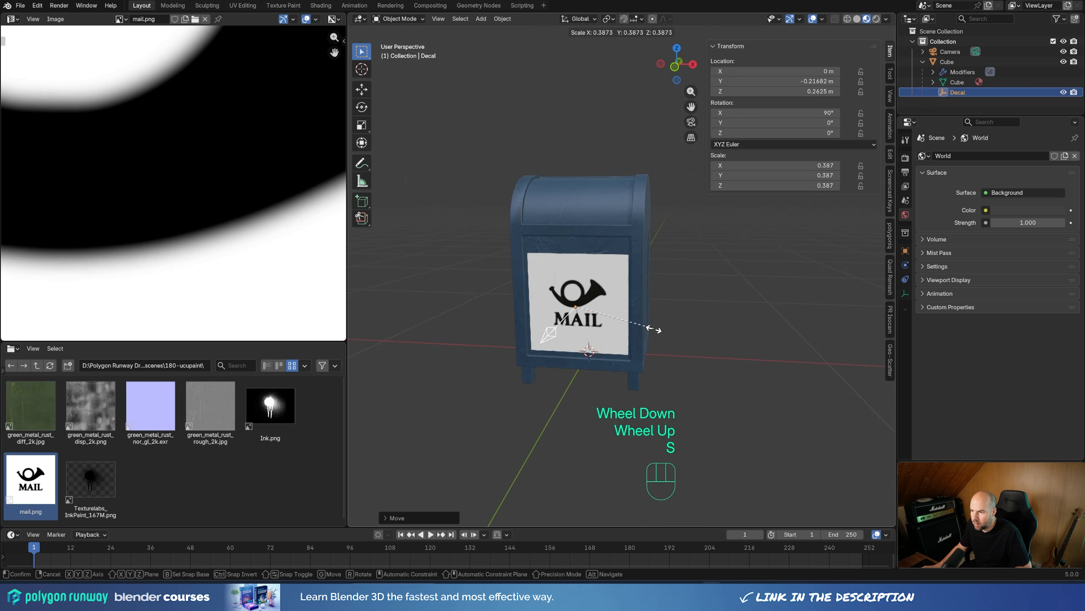
{"action": "left_click", "coordinate": [642, 322]}
{"action": "middle_click_drag", "start_coordinate": [642, 323], "coordinate": [585, 337]}
{"action": "key", "text": "g"}
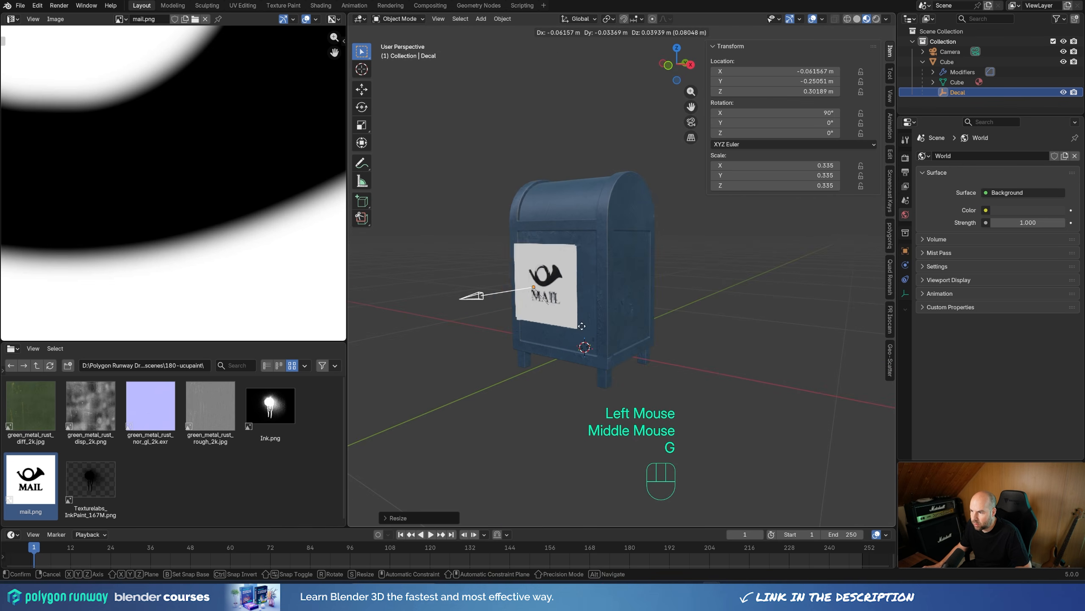
{"action": "key", "text": "Escape"}
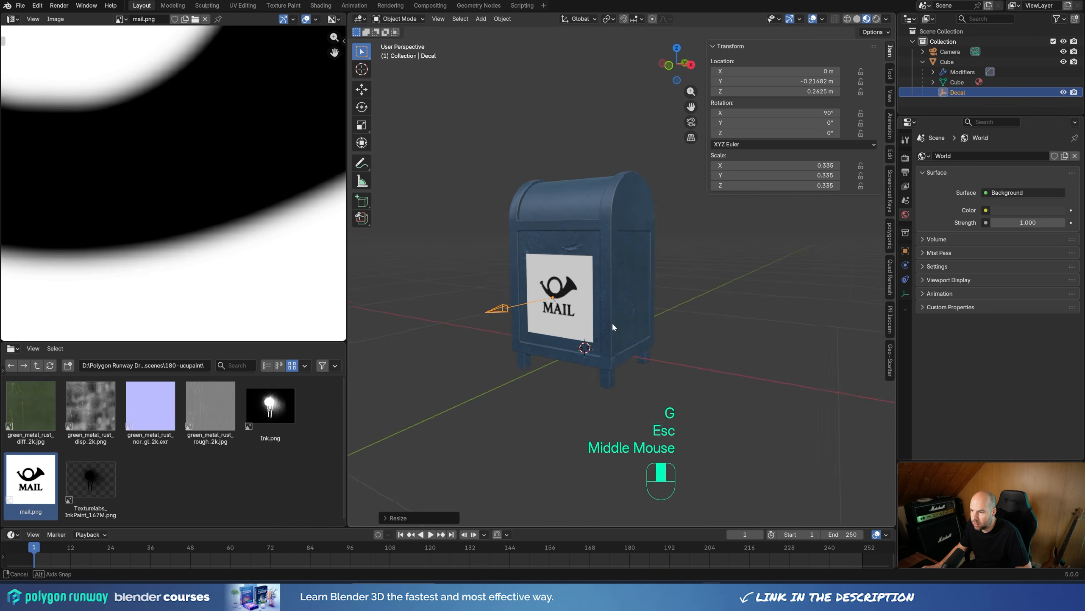
{"action": "middle_click_drag", "start_coordinate": [612, 322], "coordinate": [559, 330]}
{"action": "scroll", "coordinate": [559, 329], "scroll_direction": "up", "scroll_amount": 1}
Step: Select the mailbox and compare the vector coordinate settings of the mail.png and green metal rust layers
{"action": "left_click", "coordinate": [604, 235]}
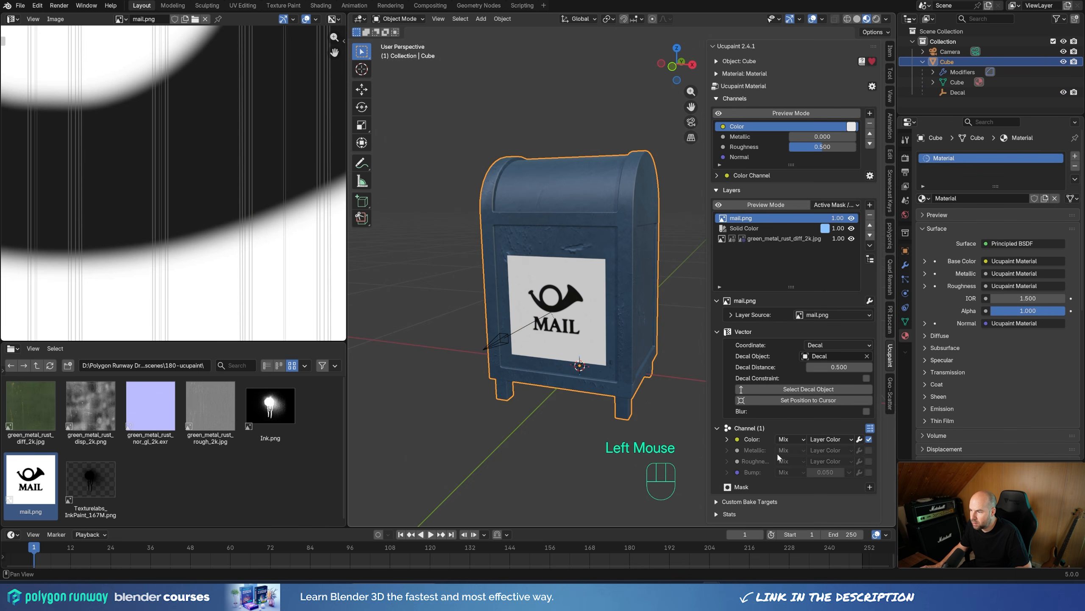
{"action": "left_click", "coordinate": [718, 332]}
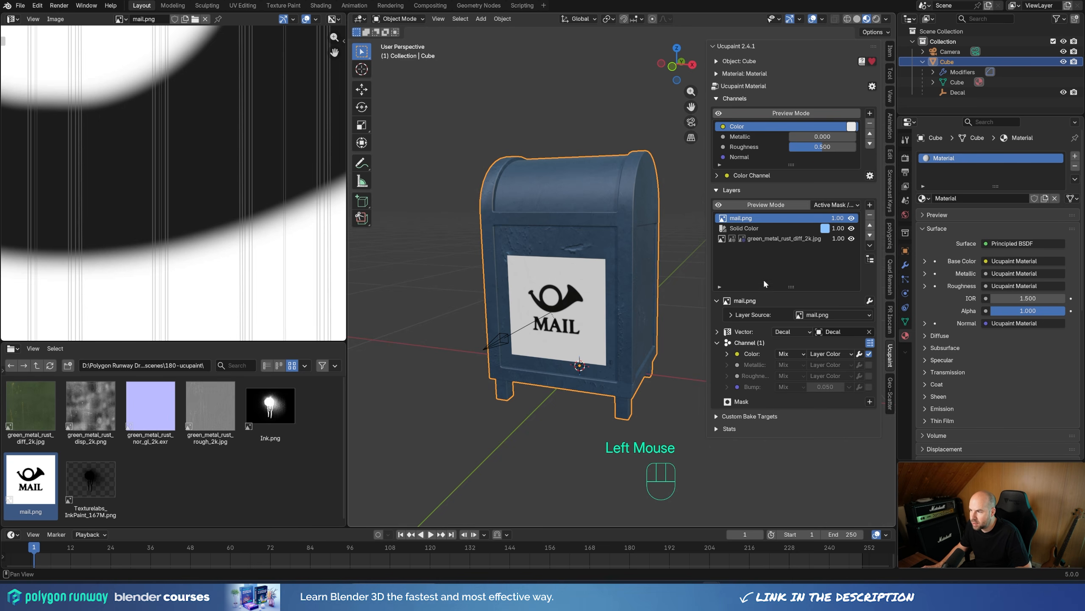
{"action": "left_click", "coordinate": [765, 218]}
{"action": "left_click", "coordinate": [764, 239]}
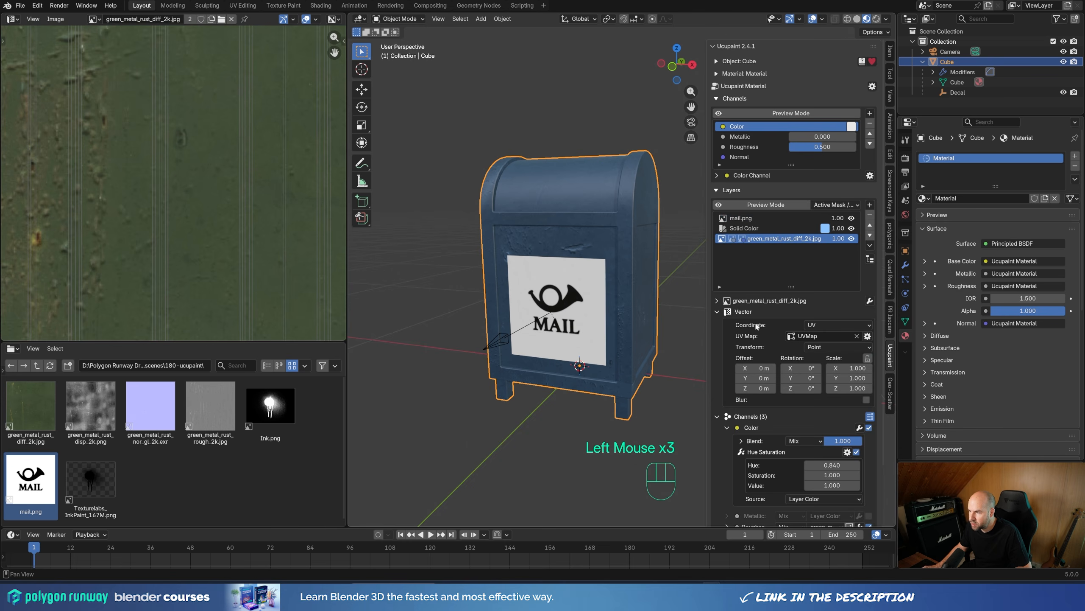
{"action": "left_click", "coordinate": [722, 313]}
{"action": "left_click", "coordinate": [723, 313]}
{"action": "left_click", "coordinate": [839, 325]}
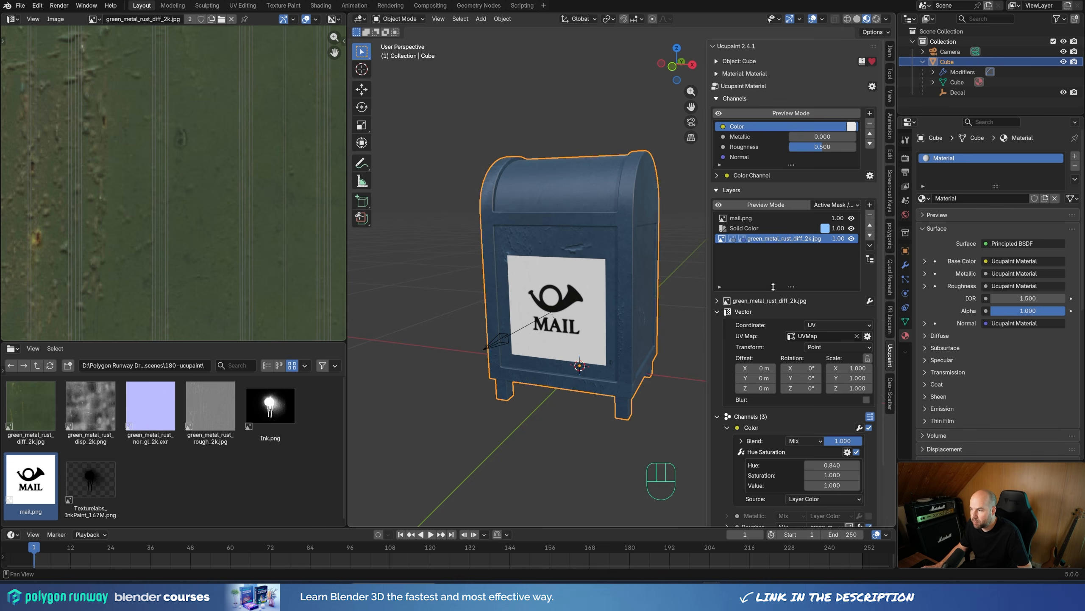
{"action": "left_click", "coordinate": [757, 217]}
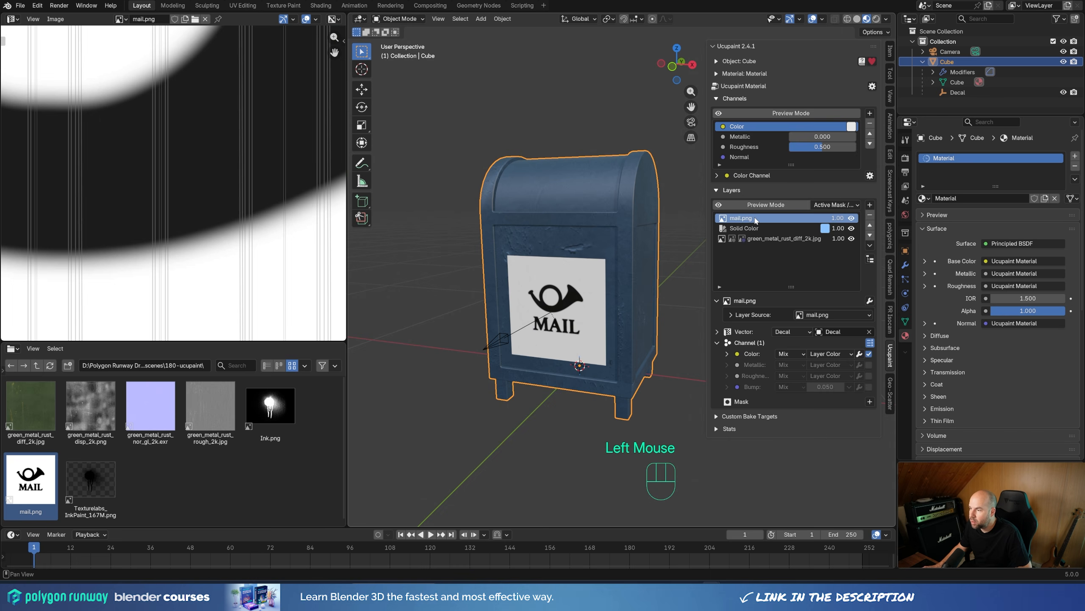
{"action": "left_click", "coordinate": [791, 332]}
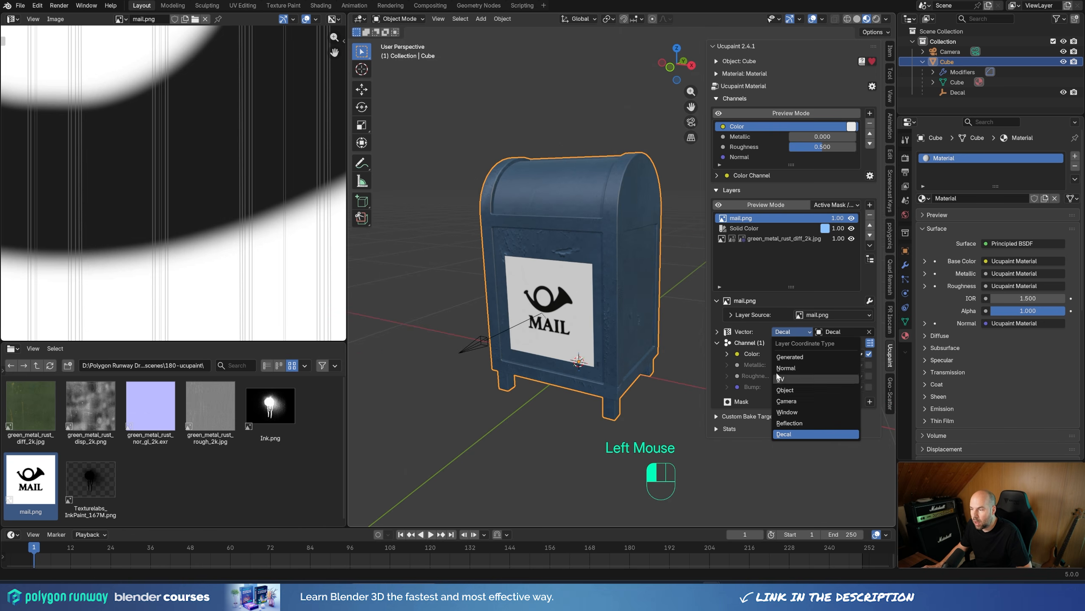
{"action": "left_click", "coordinate": [734, 278]}
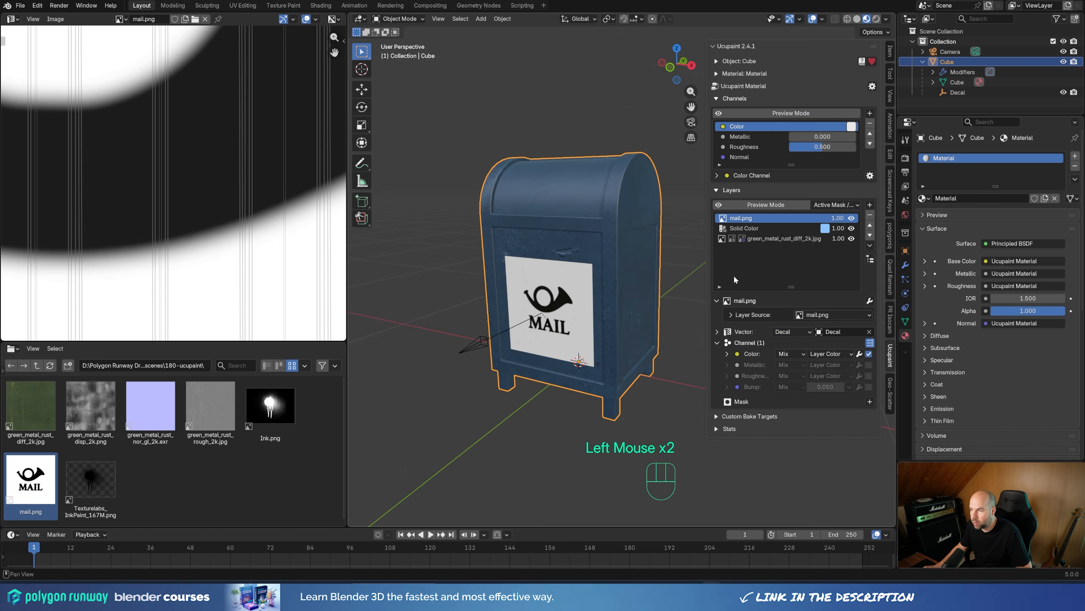
Step: Enlarge the Decal empty uniformly so the mail image extends past the edges of the mailbox's front panel
{"action": "middle_click_drag", "start_coordinate": [521, 345], "coordinate": [503, 361]}
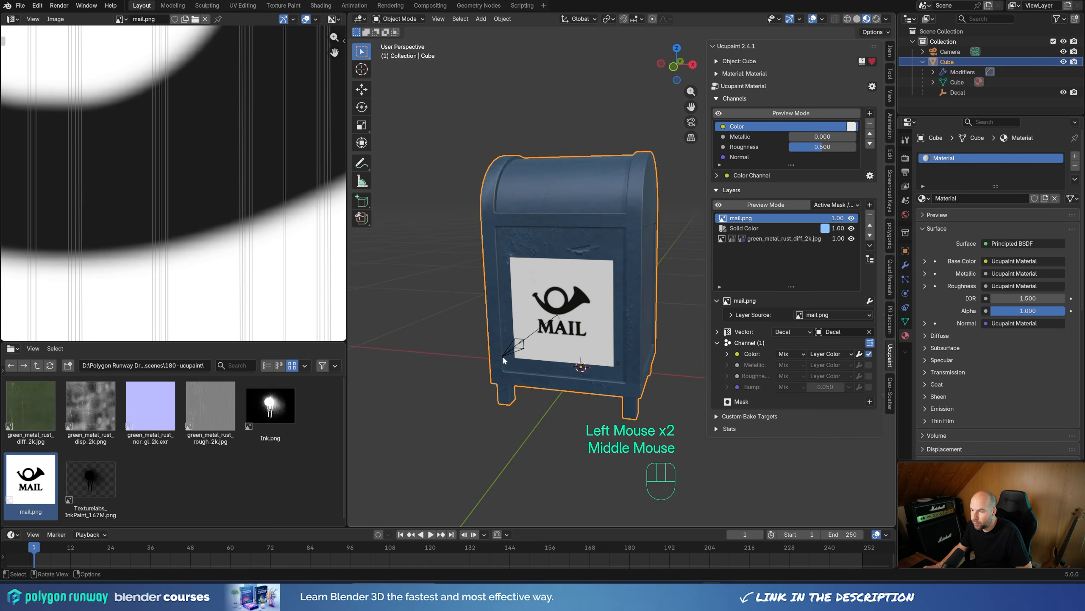
{"action": "left_click", "coordinate": [511, 351]}
{"action": "key", "text": "s"}
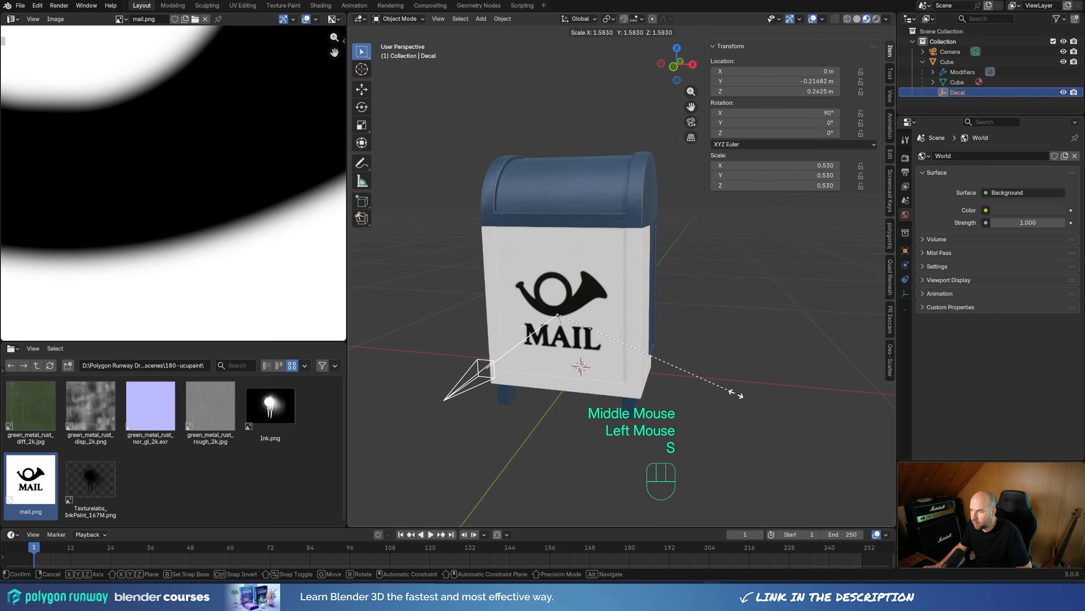
{"action": "left_click", "coordinate": [739, 395]}
Step: Disable the Color channel of the mailbox's mail.png layer and enable its Bump channel
{"action": "left_click", "coordinate": [649, 335]}
{"action": "middle_click_drag", "start_coordinate": [654, 334], "coordinate": [644, 331]}
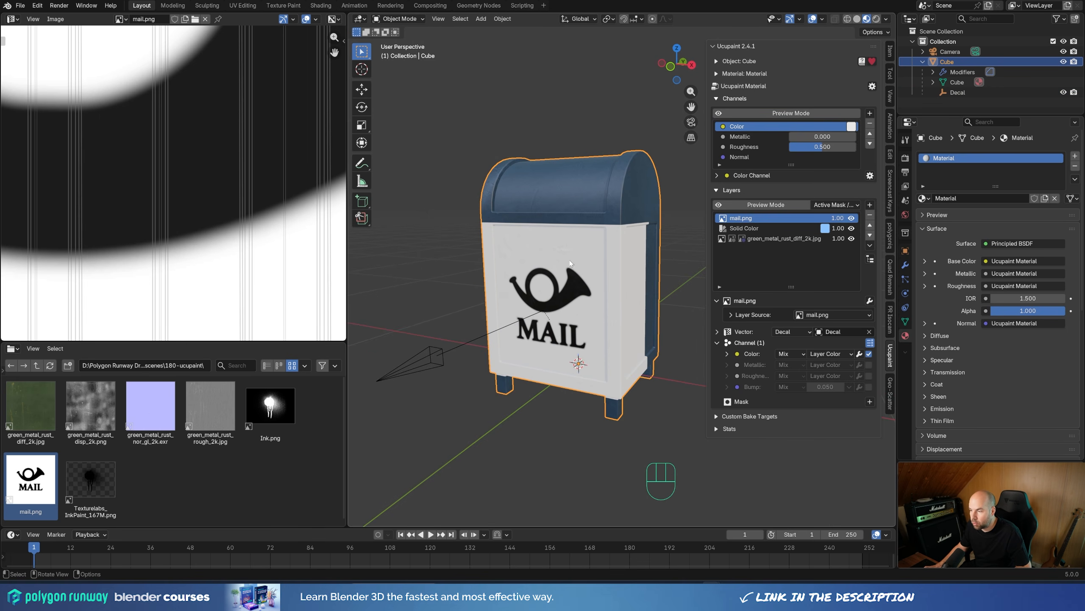
{"action": "left_click", "coordinate": [868, 354]}
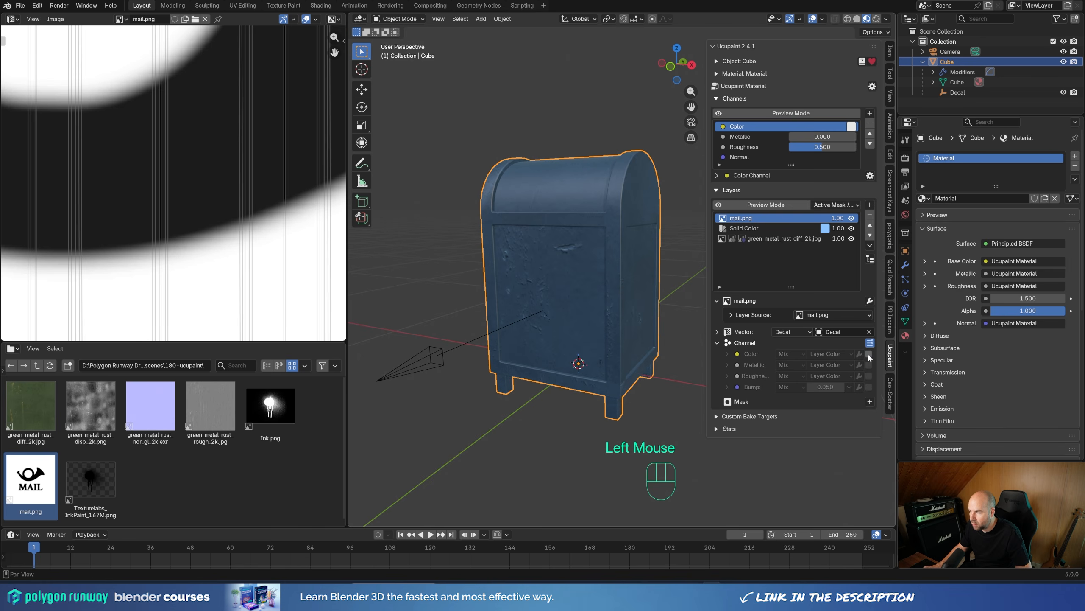
{"action": "left_click", "coordinate": [869, 387]}
{"action": "scroll", "coordinate": [511, 319], "scroll_direction": "up", "scroll_amount": 3}
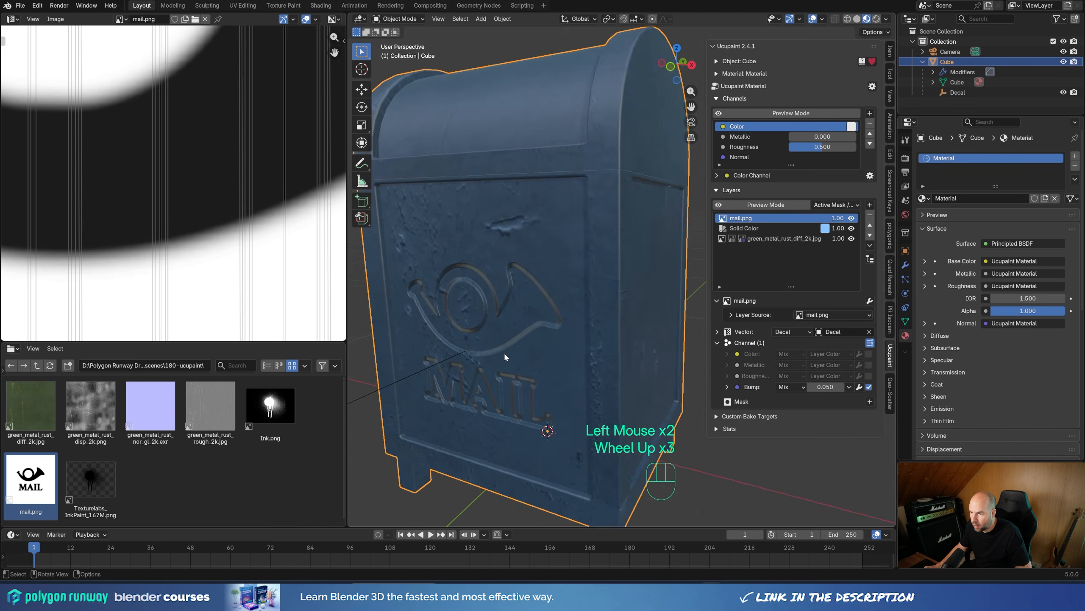
{"action": "middle_click_drag", "start_coordinate": [504, 352], "coordinate": [573, 310], "text": "shift"}
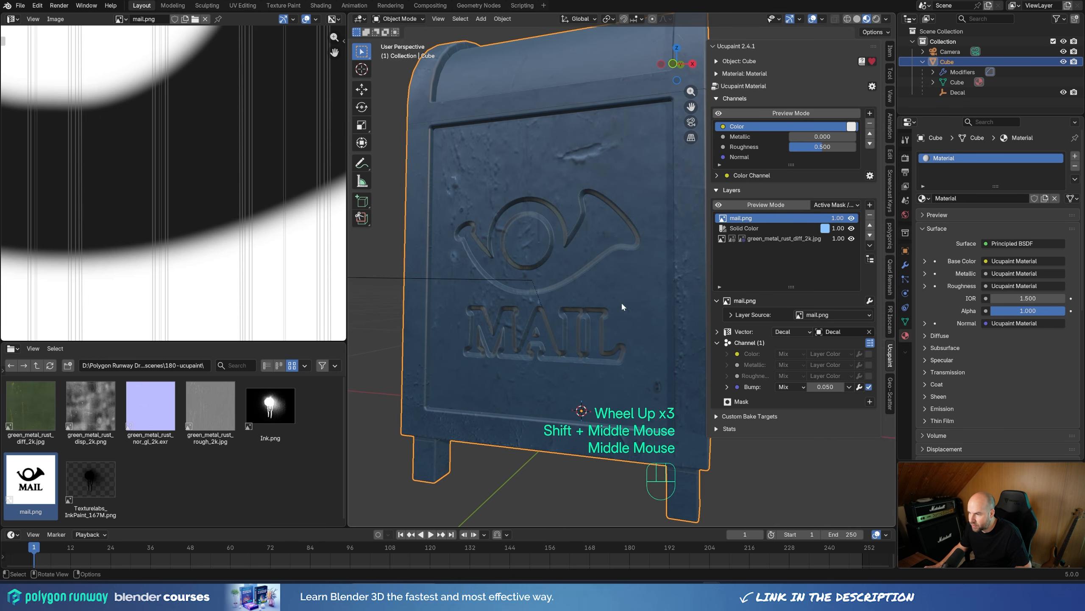
Step: Expand the mail.png layer's Bump channel settings and check the available map types, keeping Bump Map
{"action": "left_click", "coordinate": [726, 387]}
{"action": "left_click", "coordinate": [818, 412]}
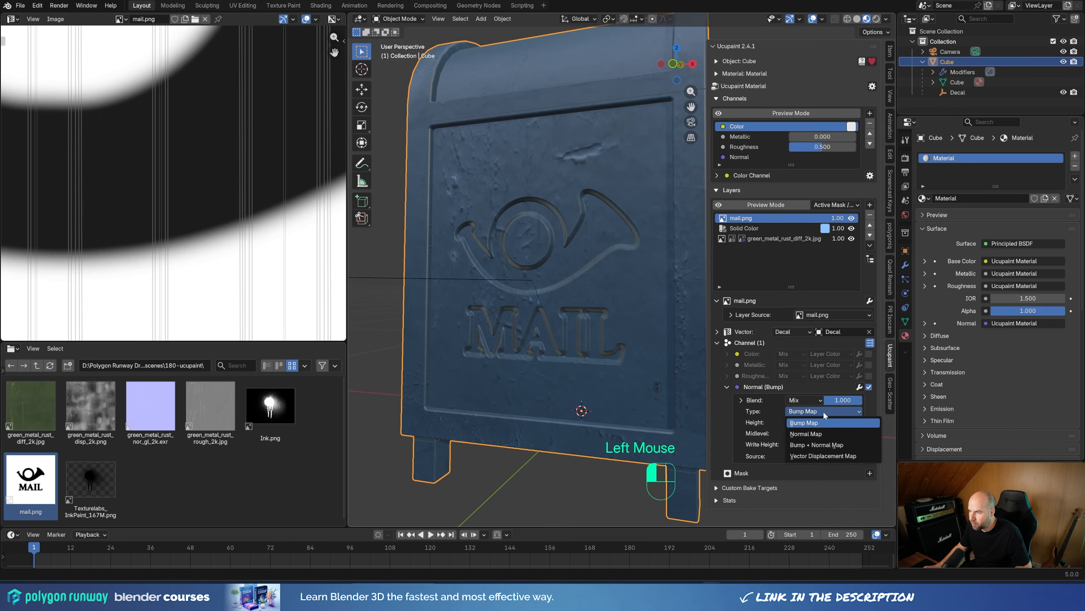
{"action": "left_click", "coordinate": [824, 414]}
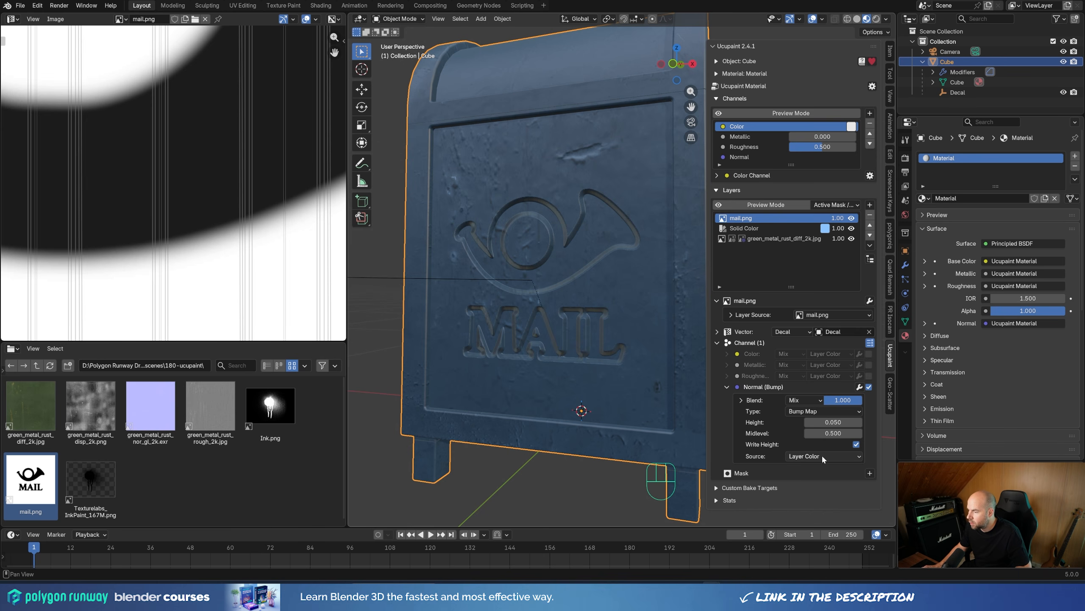
Step: Try a lower bump height on the mail.png layer and undo the change
{"action": "left_click_drag", "start_coordinate": [855, 422], "coordinate": [804, 422]}
{"action": "middle_click_drag", "start_coordinate": [521, 338], "coordinate": [590, 346]}
{"action": "key", "text": "ctrl+z"}
Step: Add an Invert modifier to the mail.png layer's Bump channel and set the bump height to 0.040
{"action": "left_click", "coordinate": [859, 387]}
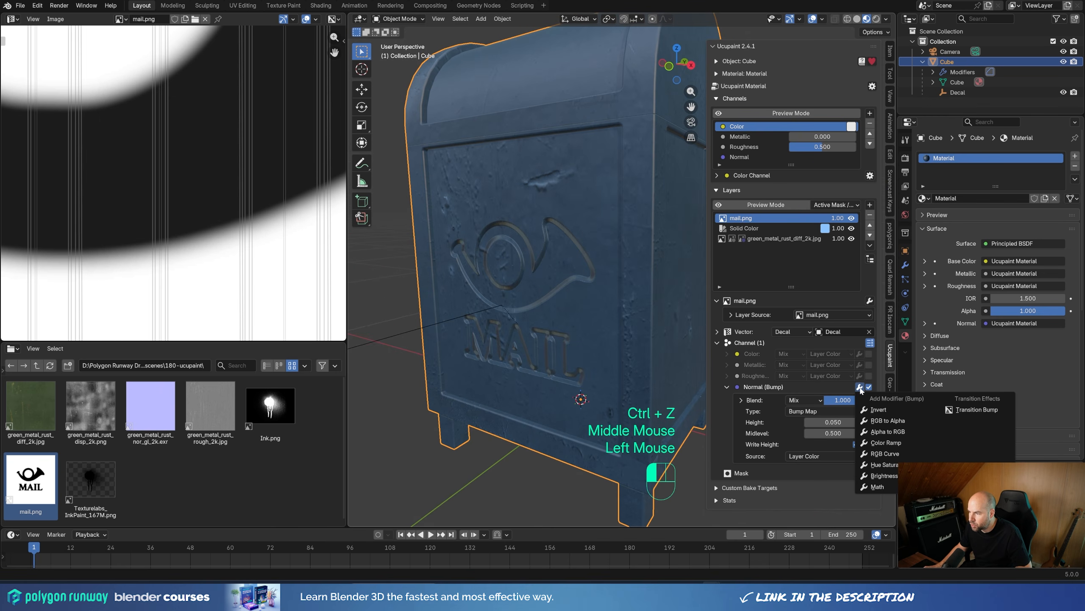
{"action": "left_click", "coordinate": [888, 411]}
{"action": "middle_click_drag", "start_coordinate": [540, 297], "coordinate": [573, 302]}
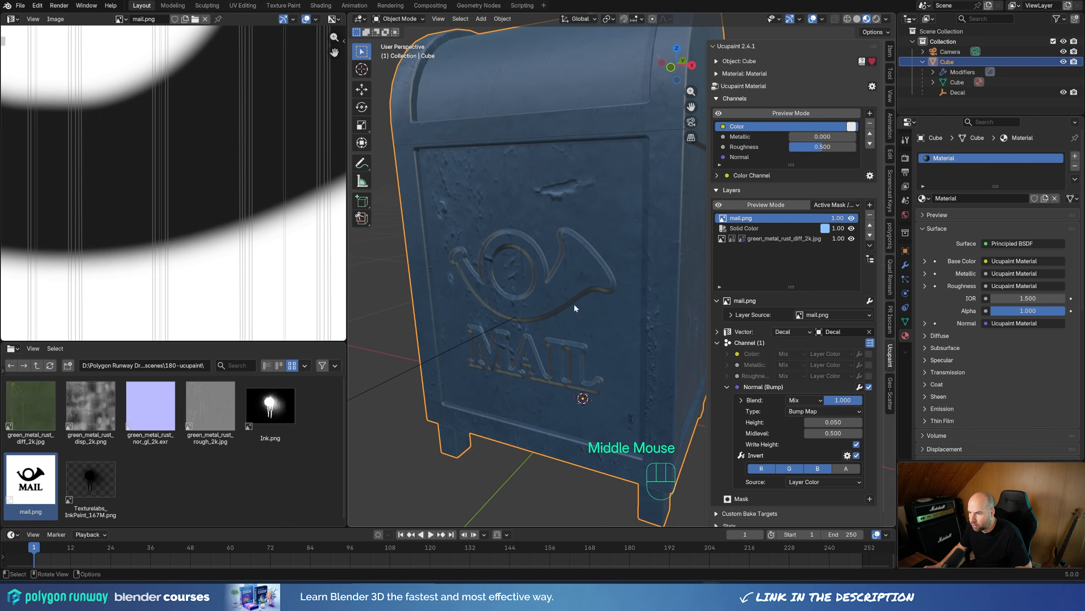
{"action": "left_click_drag", "start_coordinate": [820, 419], "coordinate": [812, 418], "text": "shift"}
Step: Scale the Decal empty uniformly to about 0.595 to enlarge the embossed mail logo
{"action": "scroll", "coordinate": [504, 322], "scroll_direction": "down", "scroll_amount": 2}
{"action": "left_click", "coordinate": [504, 322]}
{"action": "middle_click_drag", "start_coordinate": [503, 322], "coordinate": [616, 366]}
{"action": "key", "text": "s"}
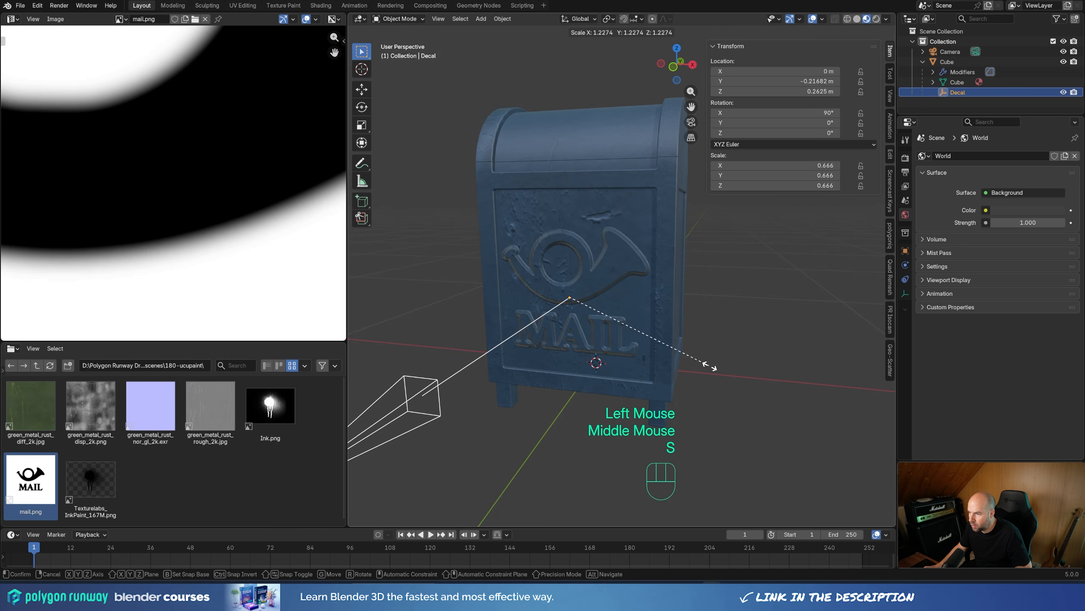
{"action": "left_click", "coordinate": [689, 362]}
Step: Raise the Decal empty along the global Z axis to about 0.292 m to reposition the embossed logo
{"action": "key", "text": "g"}
{"action": "key", "text": "z"}
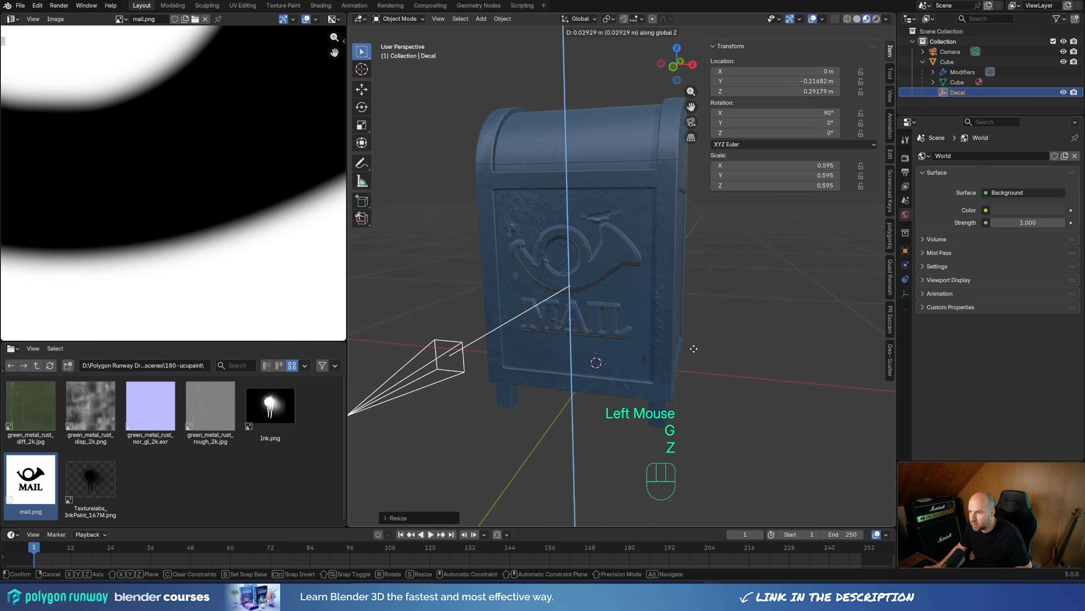
{"action": "left_click", "coordinate": [693, 348]}
{"action": "middle_click_drag", "start_coordinate": [522, 158], "coordinate": [608, 237]}
{"action": "scroll", "coordinate": [584, 188], "scroll_direction": "up", "scroll_amount": 2}
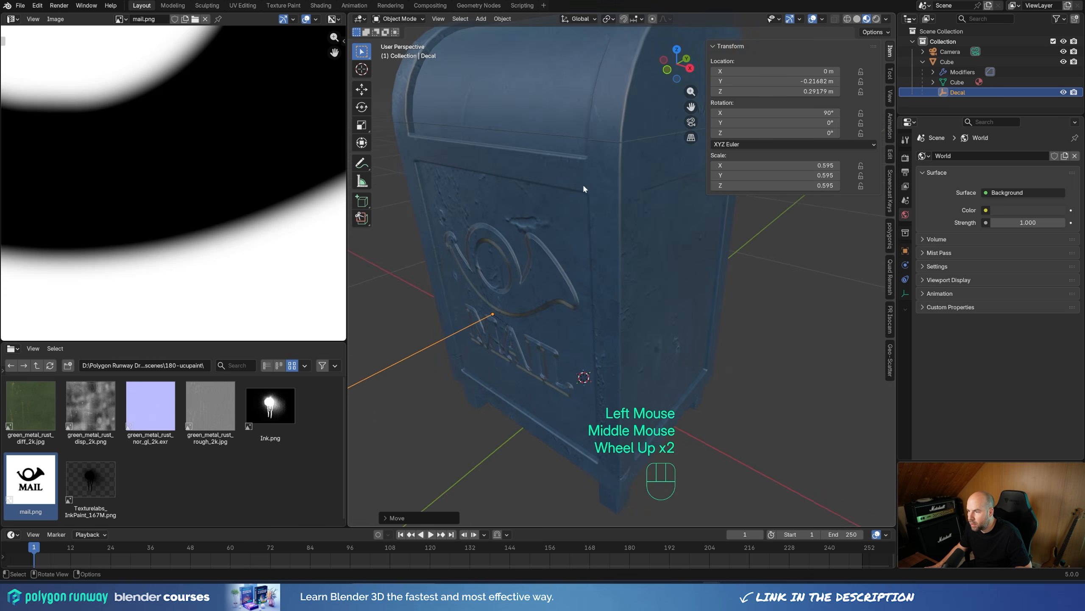
{"action": "middle_click_drag", "start_coordinate": [584, 189], "coordinate": [621, 234], "text": "shift"}
{"action": "scroll", "coordinate": [618, 322], "scroll_direction": "up", "scroll_amount": 1}
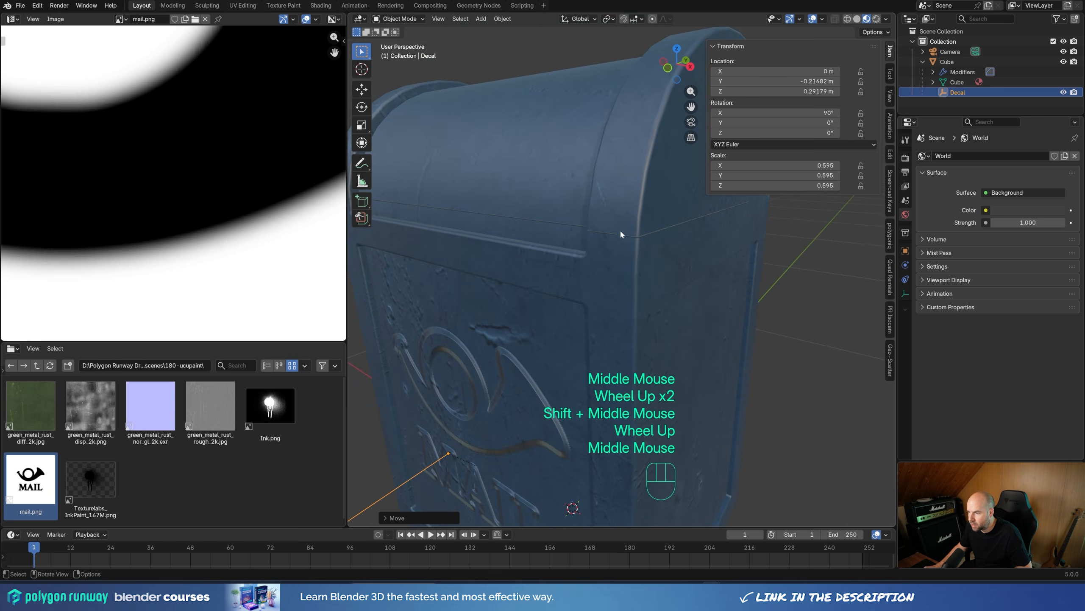
{"action": "scroll", "coordinate": [589, 359], "scroll_direction": "down", "scroll_amount": 2}
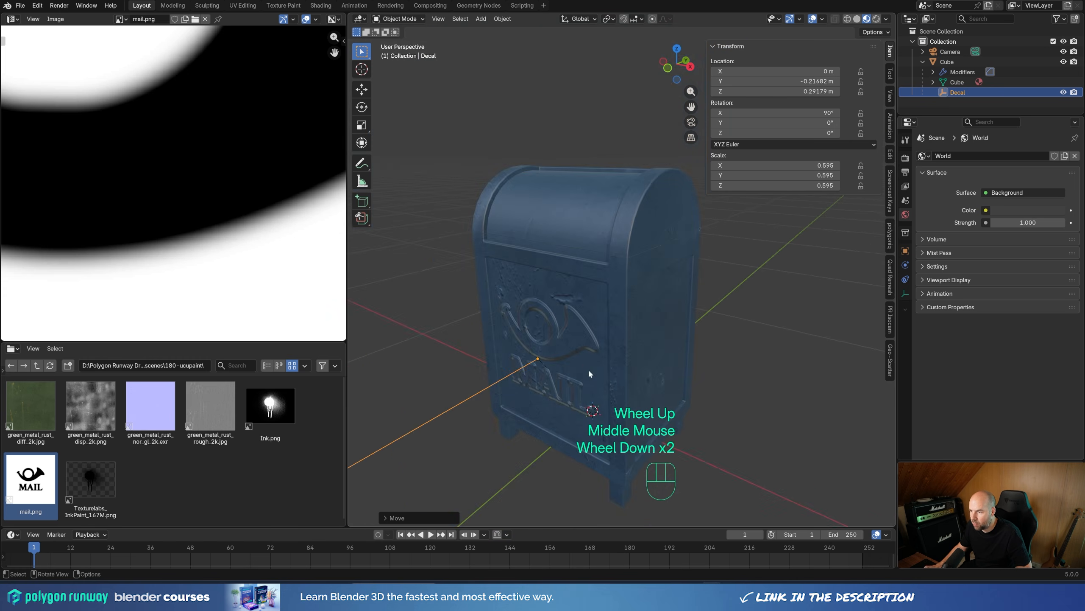
{"action": "middle_click_drag", "start_coordinate": [589, 372], "coordinate": [551, 323]}
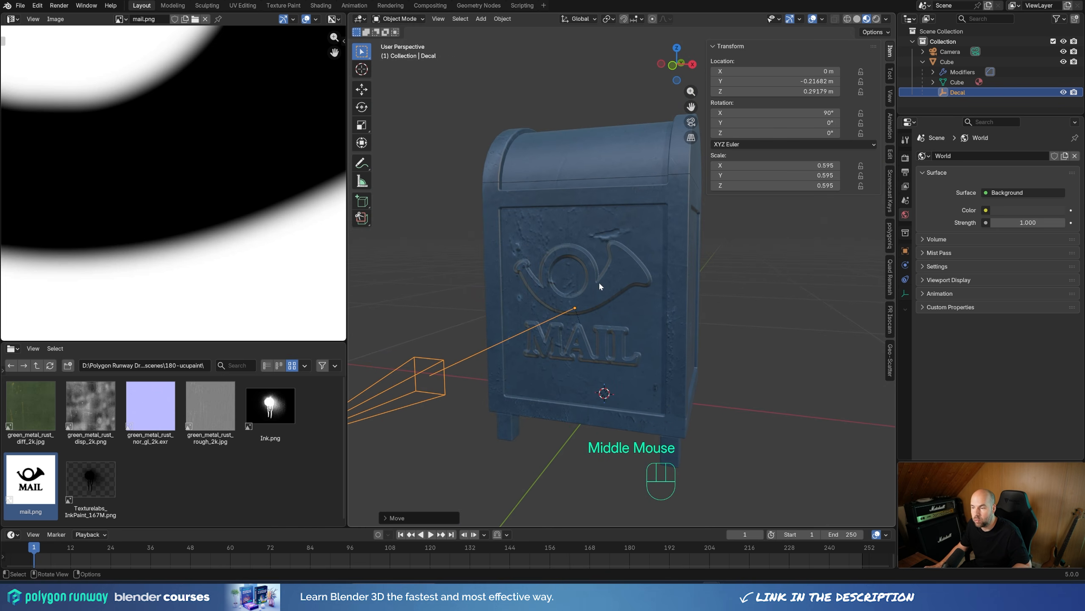
Step: Add a new 1024 image mask to the mailbox's mail.png layer, coloured Black (Full Transparency) and mapped to UVMap
{"action": "left_click", "coordinate": [610, 278]}
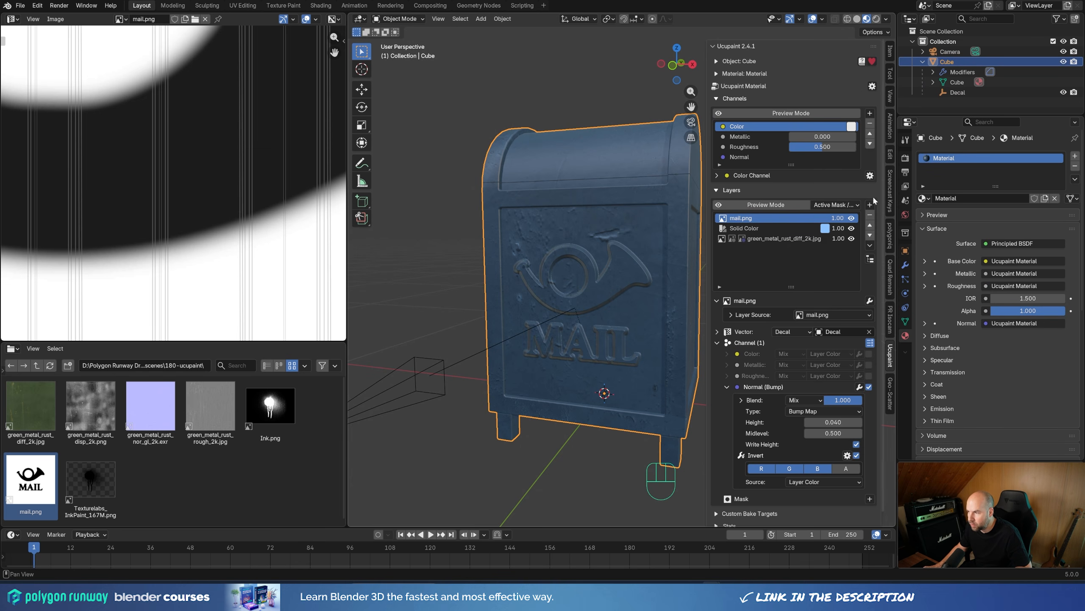
{"action": "left_click", "coordinate": [717, 343]}
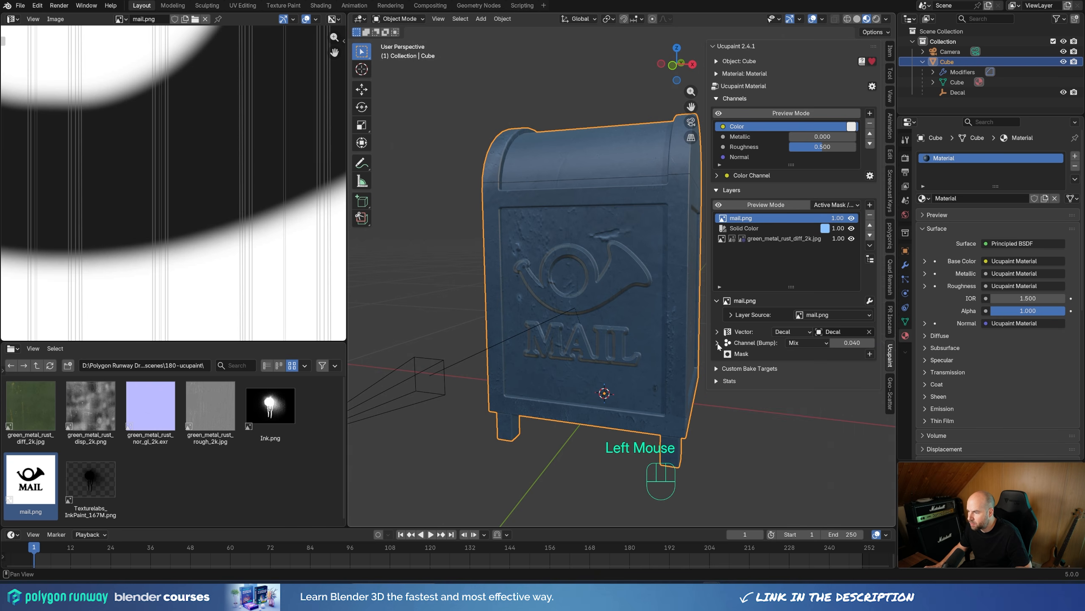
{"action": "left_click", "coordinate": [870, 354]}
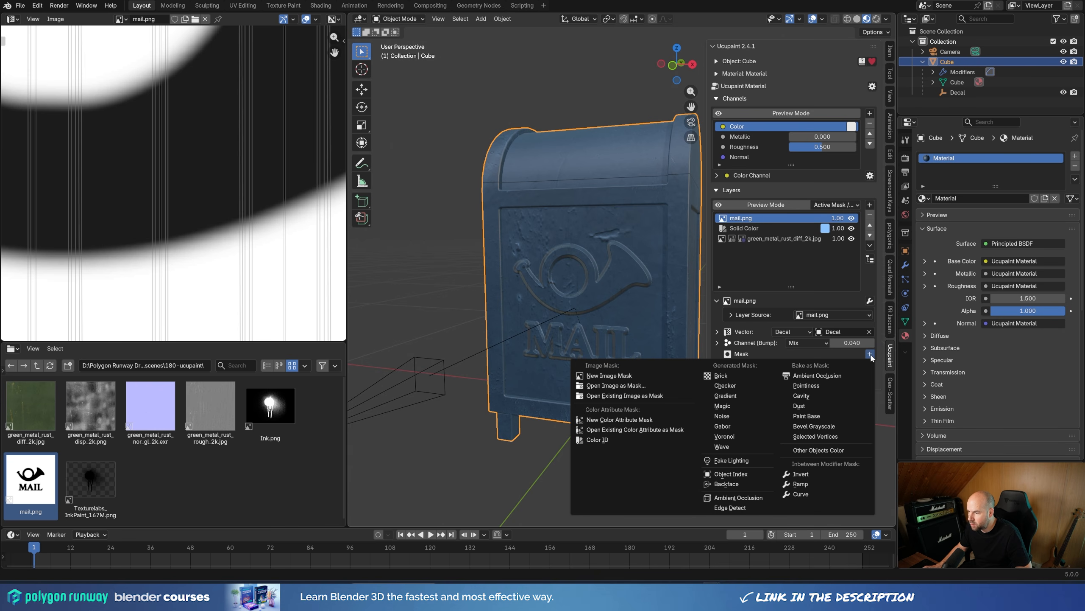
{"action": "left_click", "coordinate": [629, 377]}
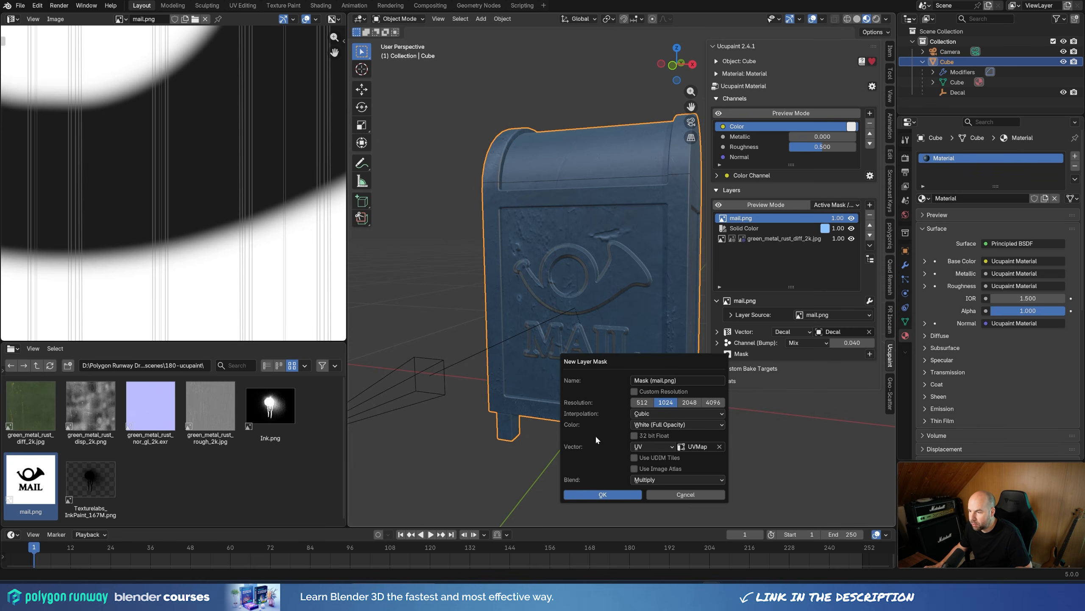
{"action": "left_click", "coordinate": [648, 424]}
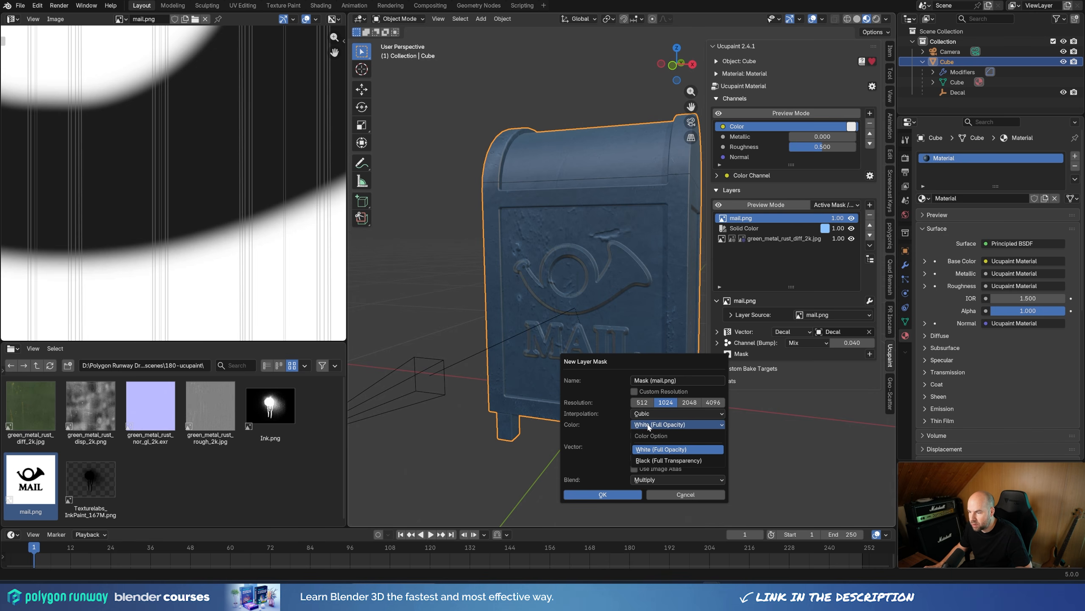
{"action": "left_click", "coordinate": [659, 460]}
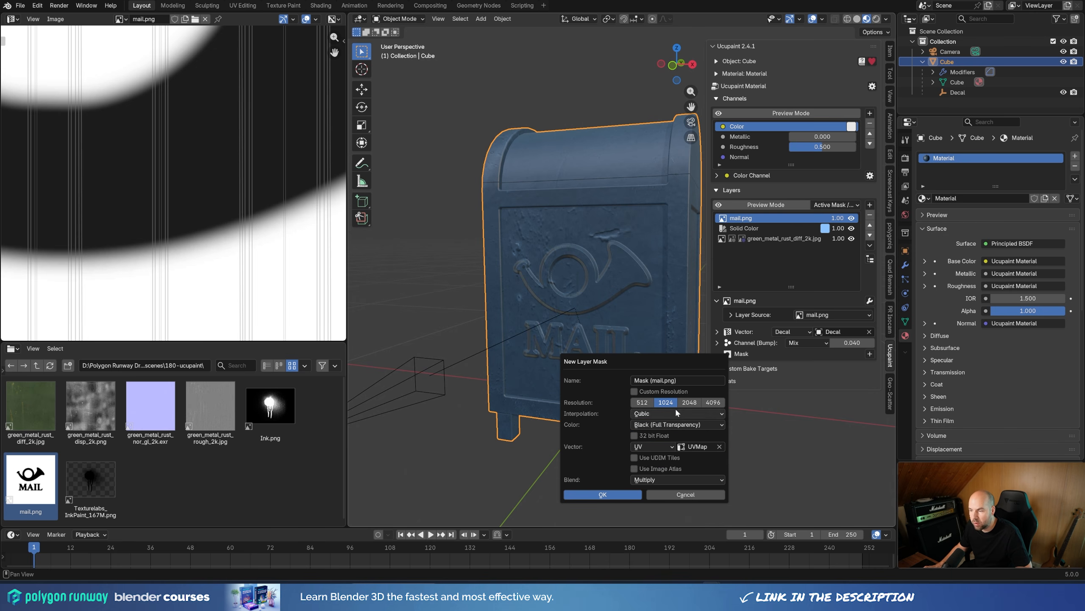
{"action": "left_click", "coordinate": [600, 495]}
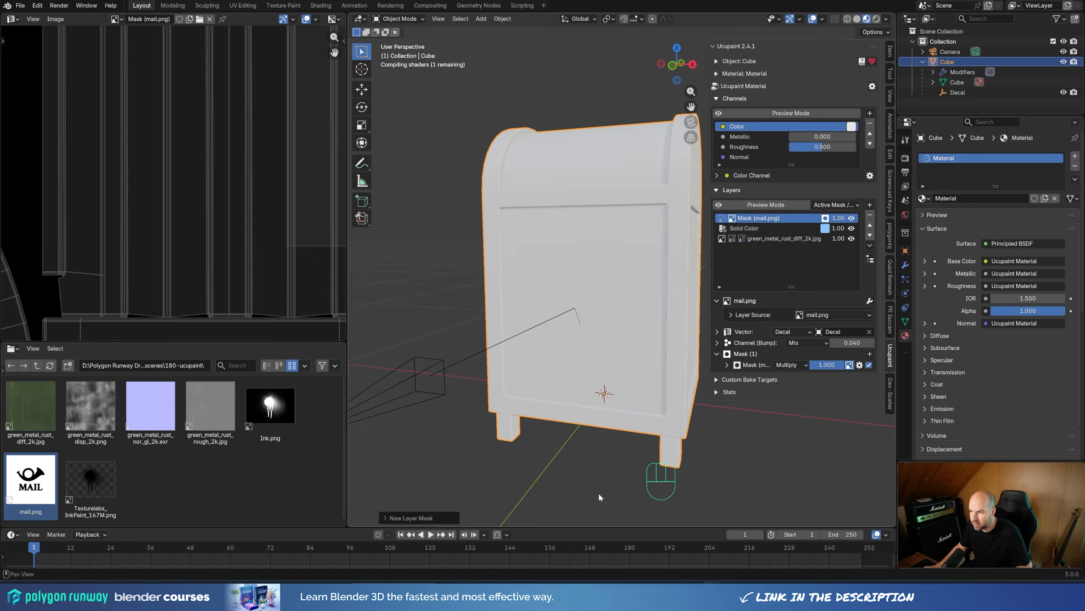
{"action": "scroll", "coordinate": [292, 102], "scroll_direction": "down", "scroll_amount": 5}
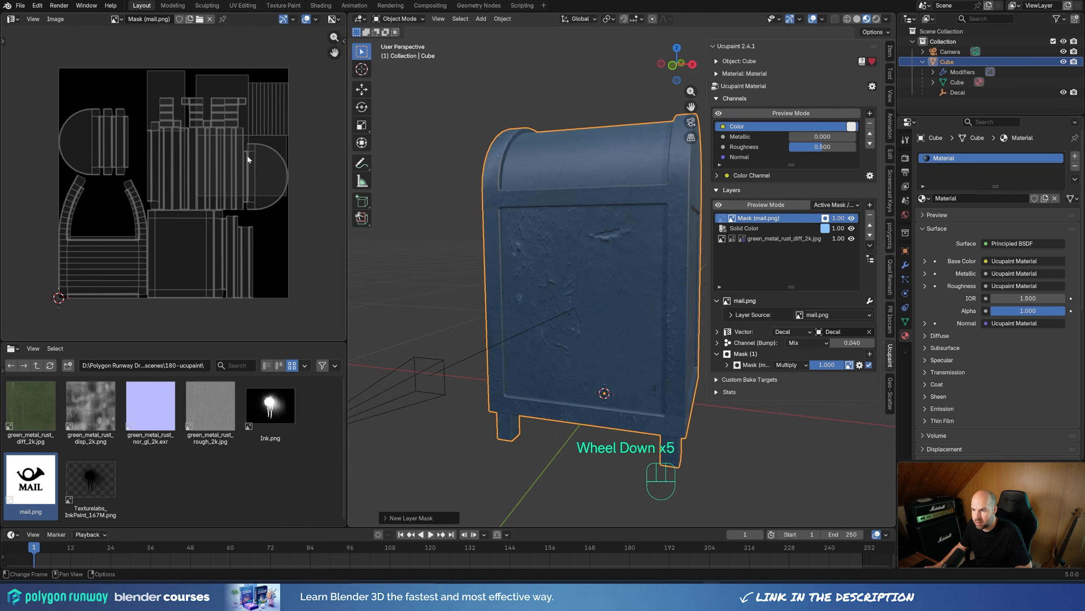
Step: Select only the mailbox's front panel face in Edit Mode using face selection, and return to Object Mode
{"action": "key", "text": "Tab"}
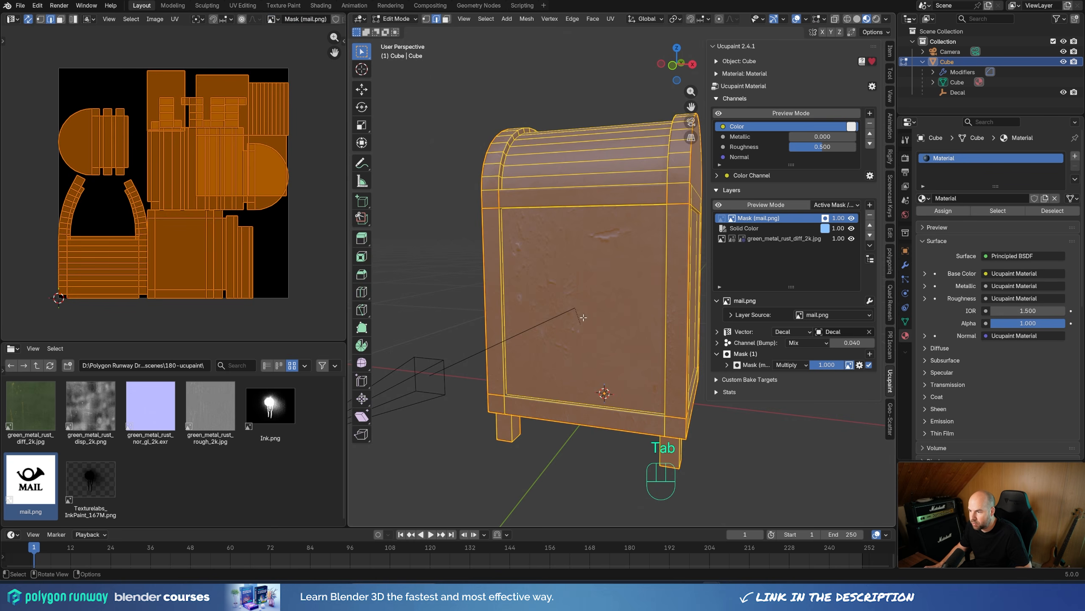
{"action": "left_click", "coordinate": [446, 18]}
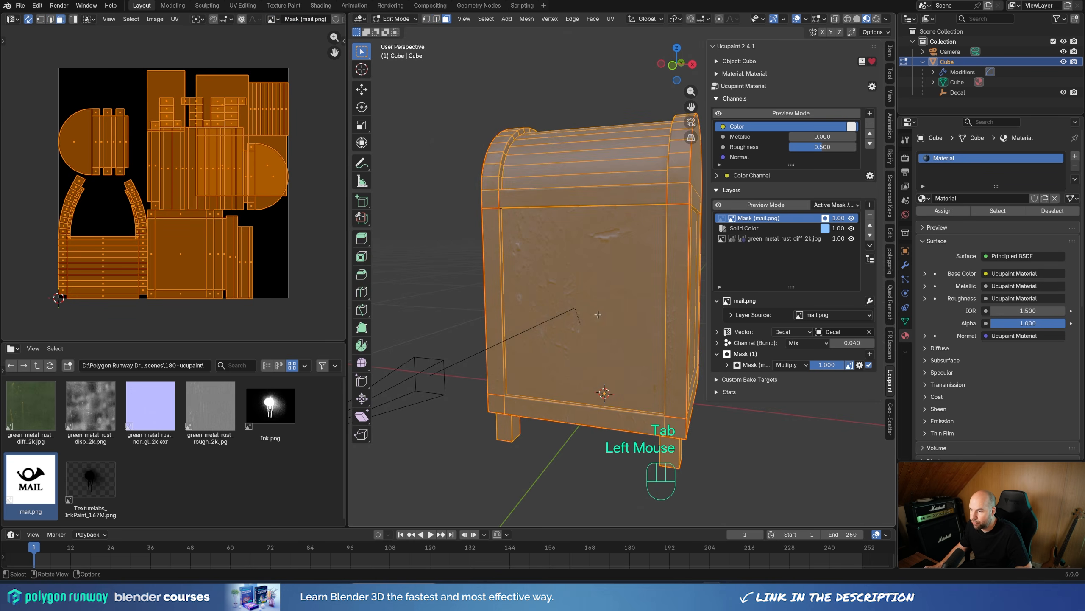
{"action": "left_click", "coordinate": [597, 315]}
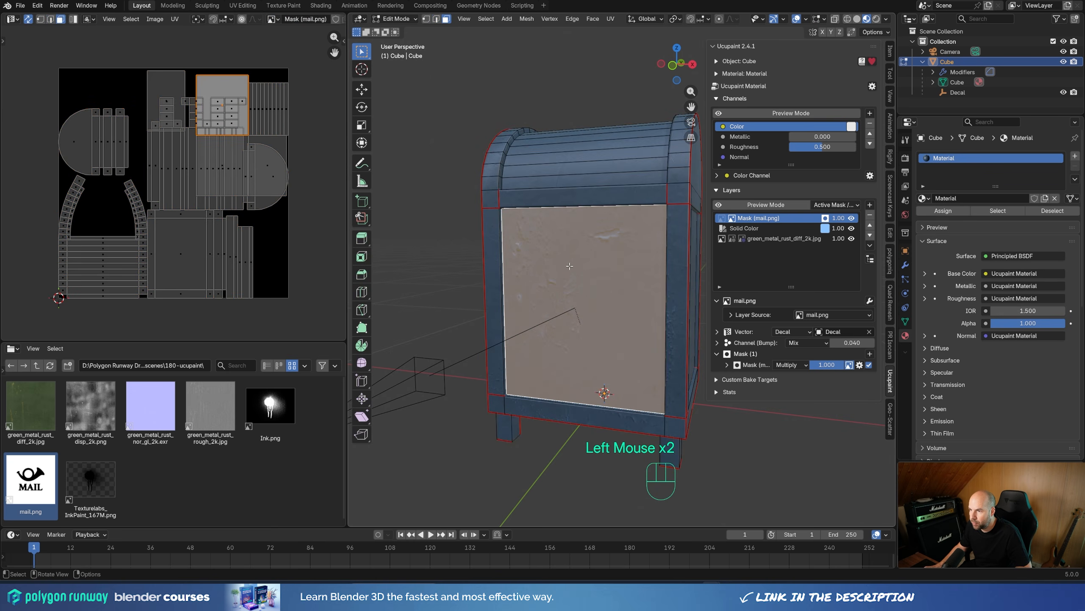
{"action": "key", "text": "Tab"}
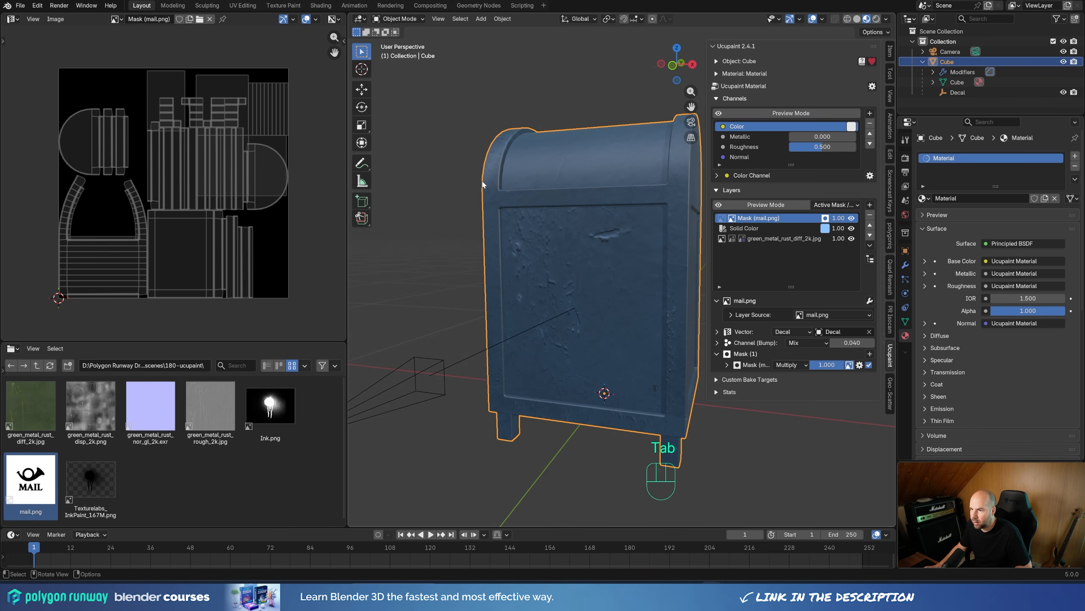
Step: Switch the mailbox to Texture Paint mode and enable the paint mask so only the selected front panel face is paintable
{"action": "key", "text": "ctrl+Tab"}
{"action": "key", "text": "ctrl+Tab"}
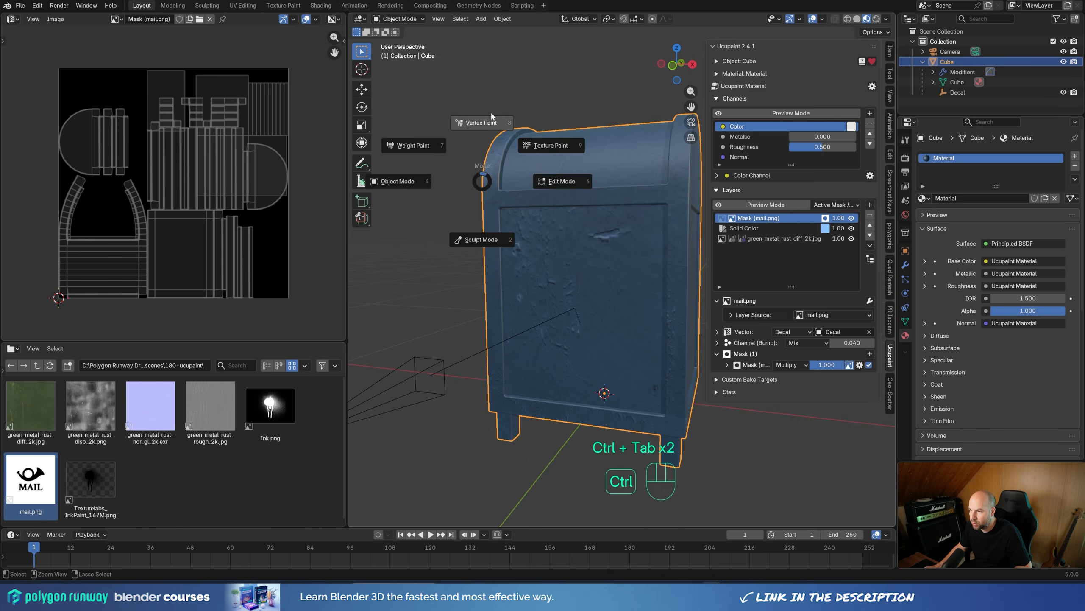
{"action": "left_click", "coordinate": [395, 18]}
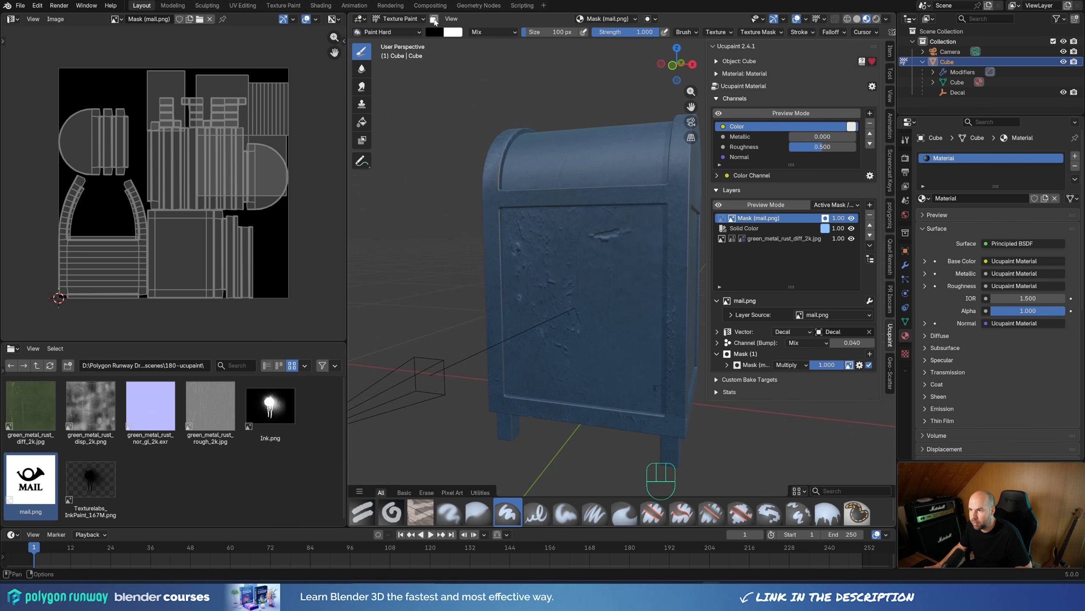
{"action": "key", "text": "Tab"}
{"action": "key", "text": "Tab"}
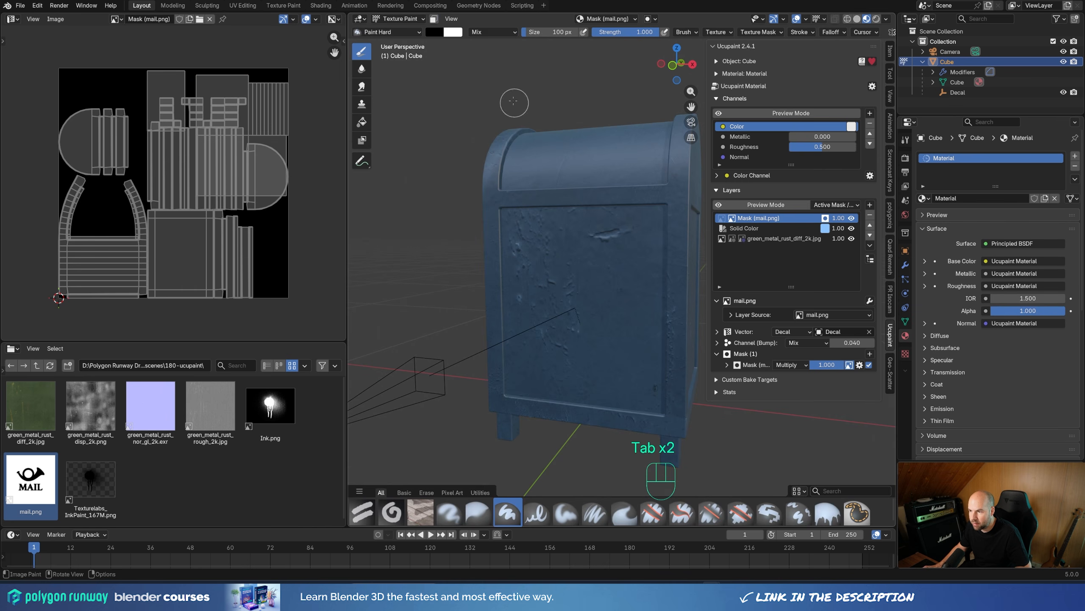
{"action": "left_click", "coordinate": [434, 19]}
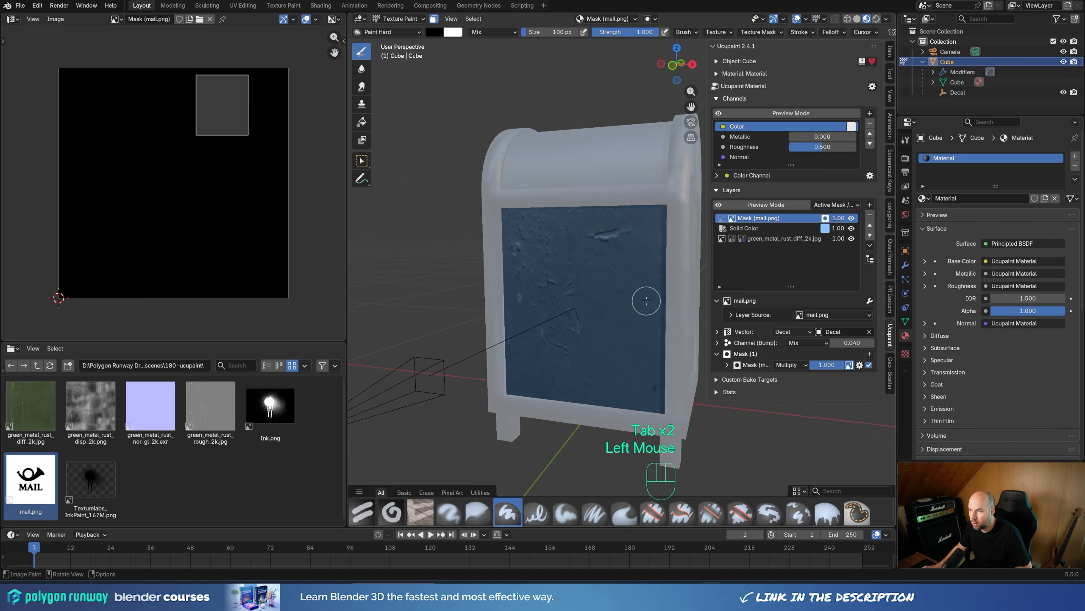
Step: Fill the selected front panel face with white on the mail.png layer's mask using the Fill tool
{"action": "mouse_move", "coordinate": [647, 298]}
{"action": "middle_mouse_down"}
{"action": "mouse_move", "coordinate": [635, 313]}
{"action": "mouse_move", "coordinate": [567, 252]}
{"action": "middle_mouse_up"}
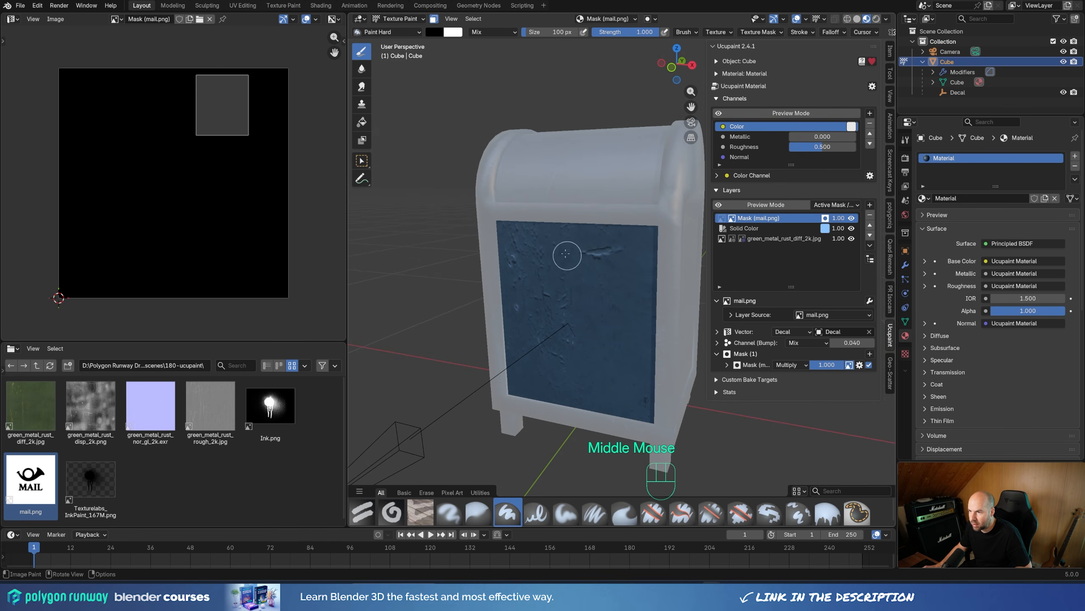
{"action": "left_click", "coordinate": [365, 124]}
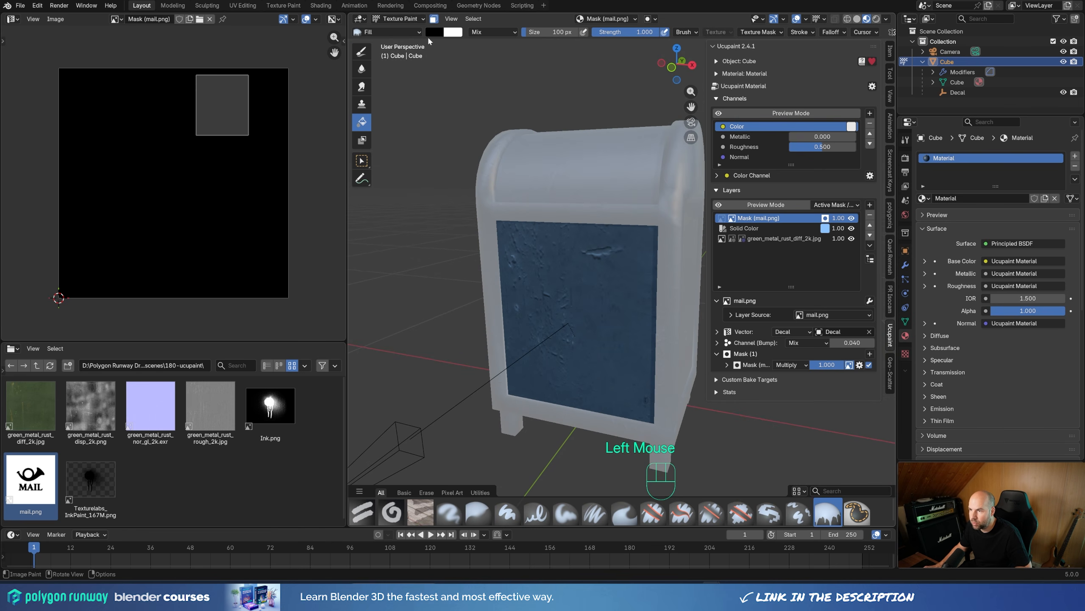
{"action": "key", "text": "x"}
{"action": "key", "text": "x"}
{"action": "key", "text": "x"}
{"action": "key", "text": "x"}
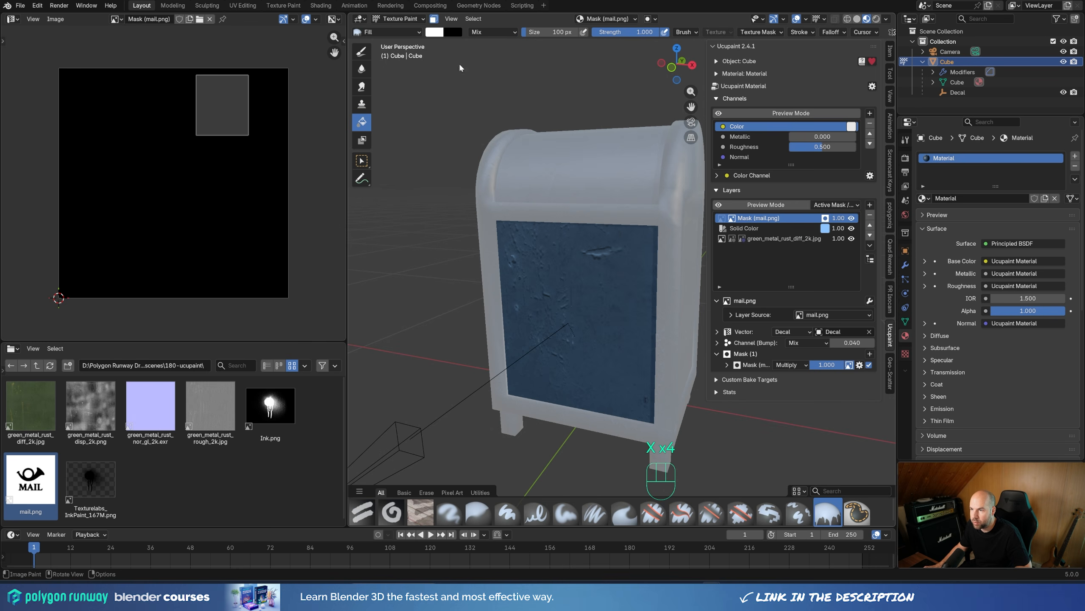
{"action": "key", "text": "x"}
{"action": "key", "text": "x"}
{"action": "left_click", "coordinate": [571, 266]}
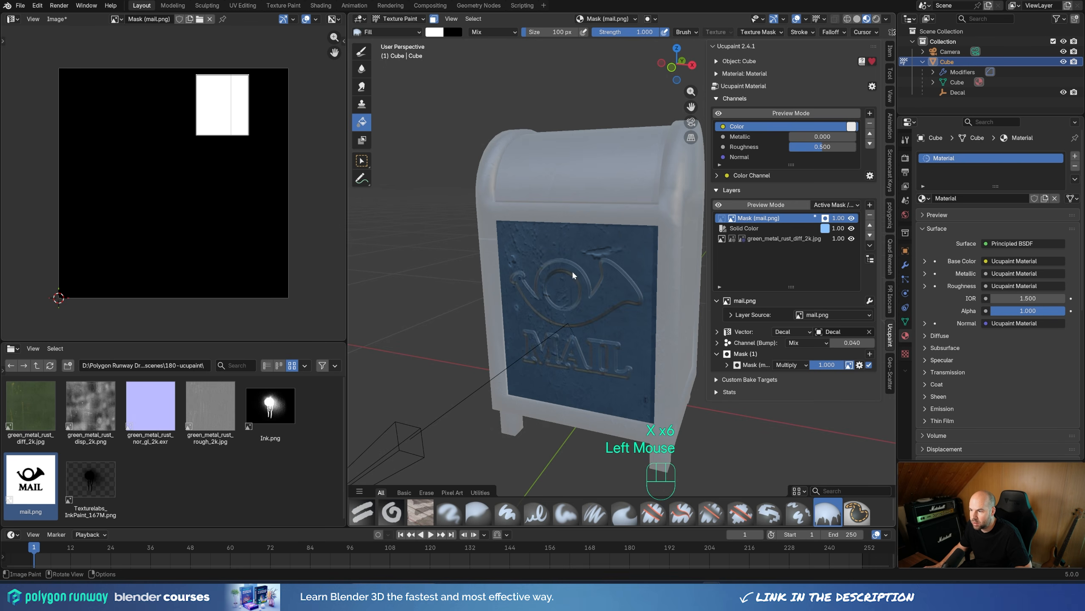
Step: Return to Object Mode and scale the Decal empty uniformly by about 0.94 to shrink the embossed mail logo on the front panel
{"action": "middle_click_drag", "start_coordinate": [620, 282], "coordinate": [613, 281], "text": "shift"}
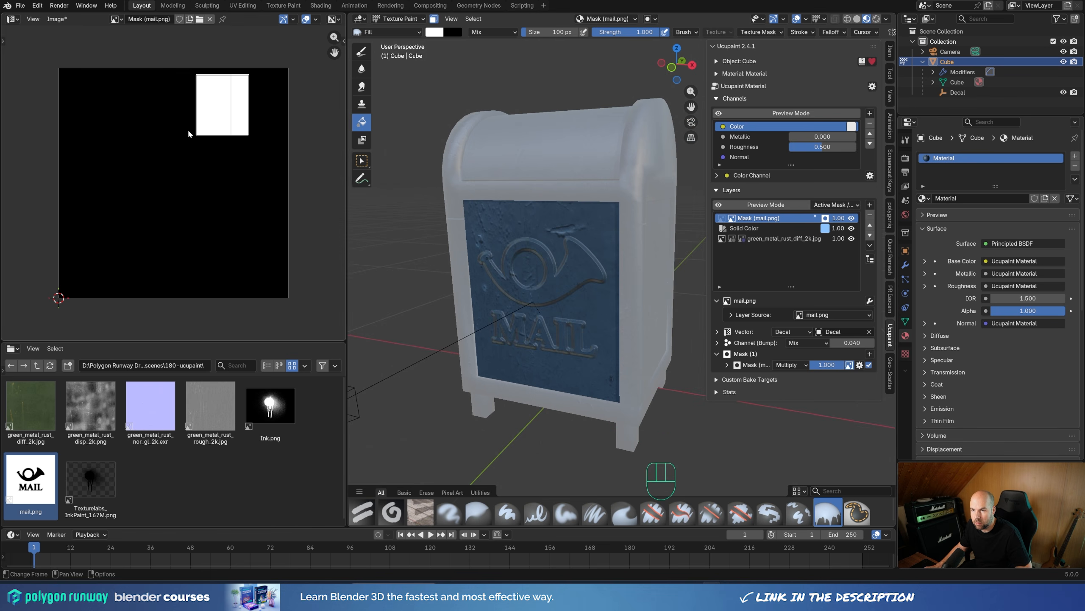
{"action": "scroll", "coordinate": [468, 335], "scroll_direction": "up", "scroll_amount": 2}
{"action": "middle_click_drag", "start_coordinate": [564, 259], "coordinate": [546, 276]}
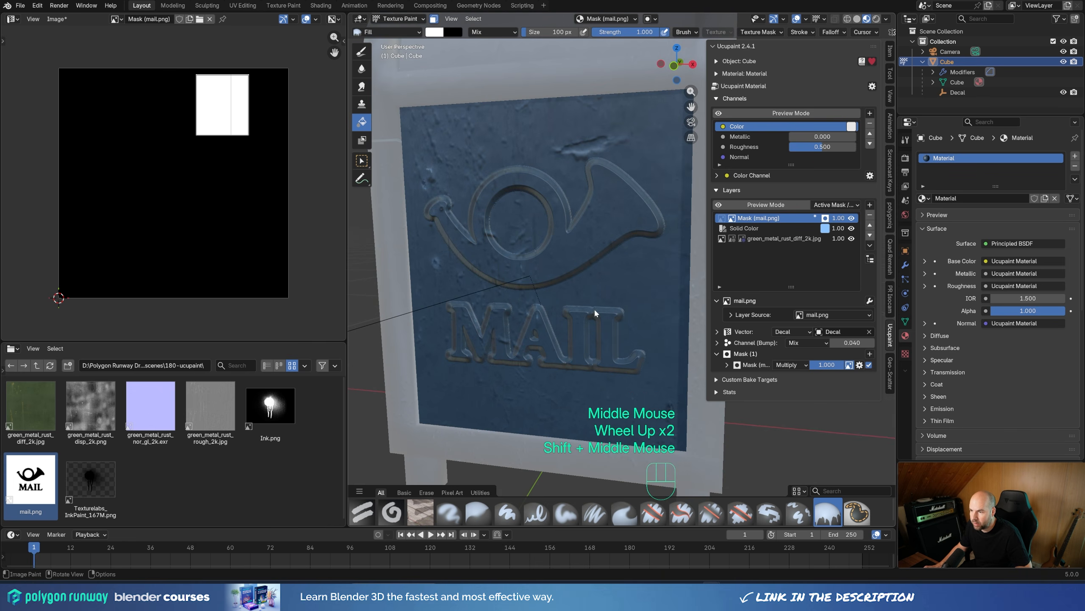
{"action": "scroll", "coordinate": [599, 269], "scroll_direction": "down", "scroll_amount": 2}
{"action": "middle_click_drag", "start_coordinate": [648, 278], "coordinate": [617, 289]}
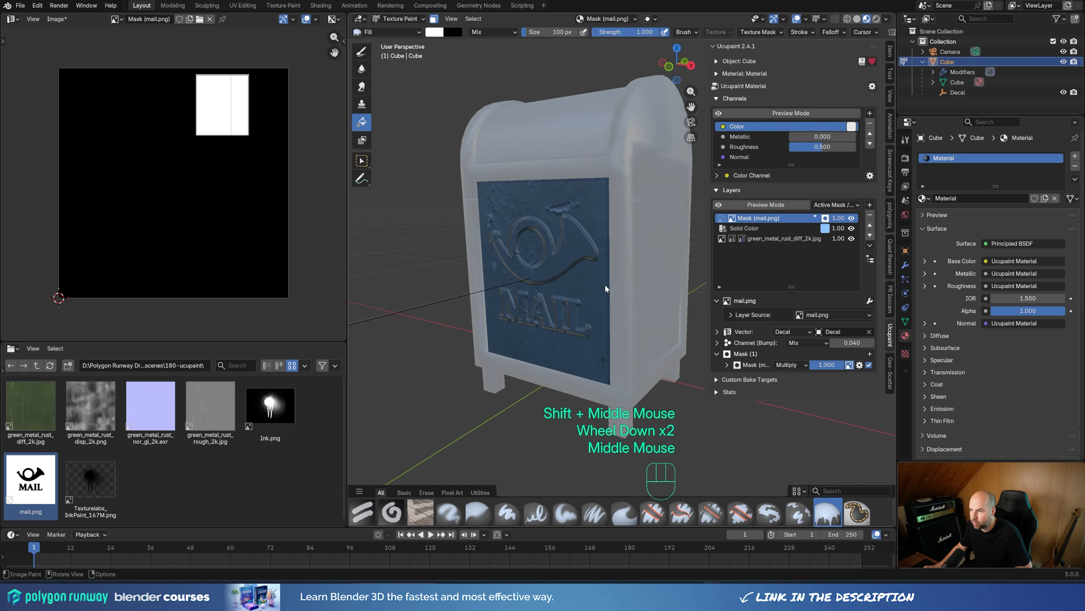
{"action": "left_click", "coordinate": [398, 18]}
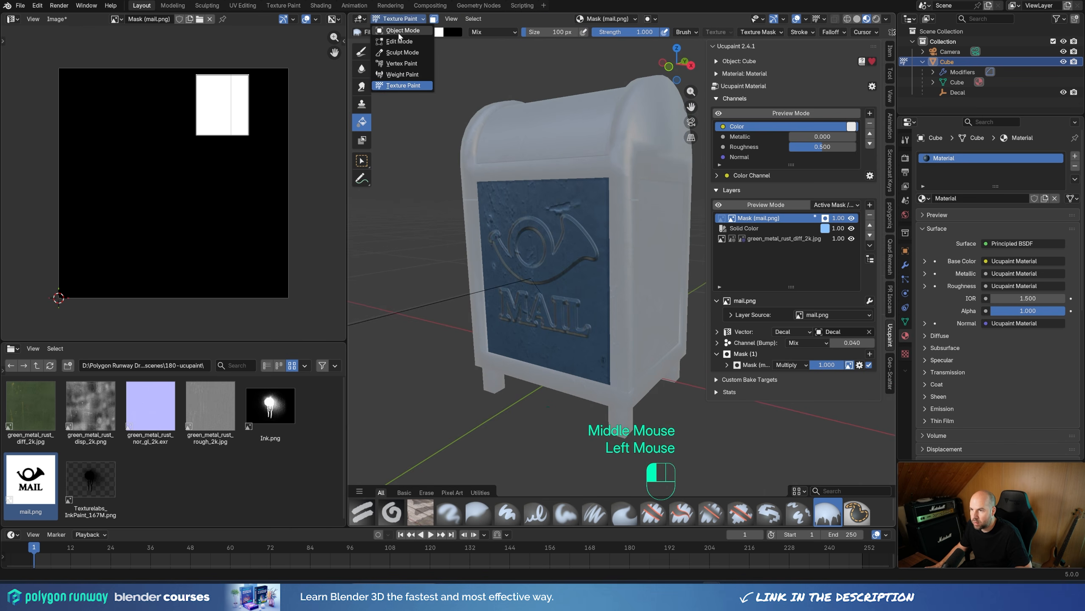
{"action": "left_click", "coordinate": [401, 30]}
{"action": "left_click", "coordinate": [459, 293]}
{"action": "key", "text": "s"}
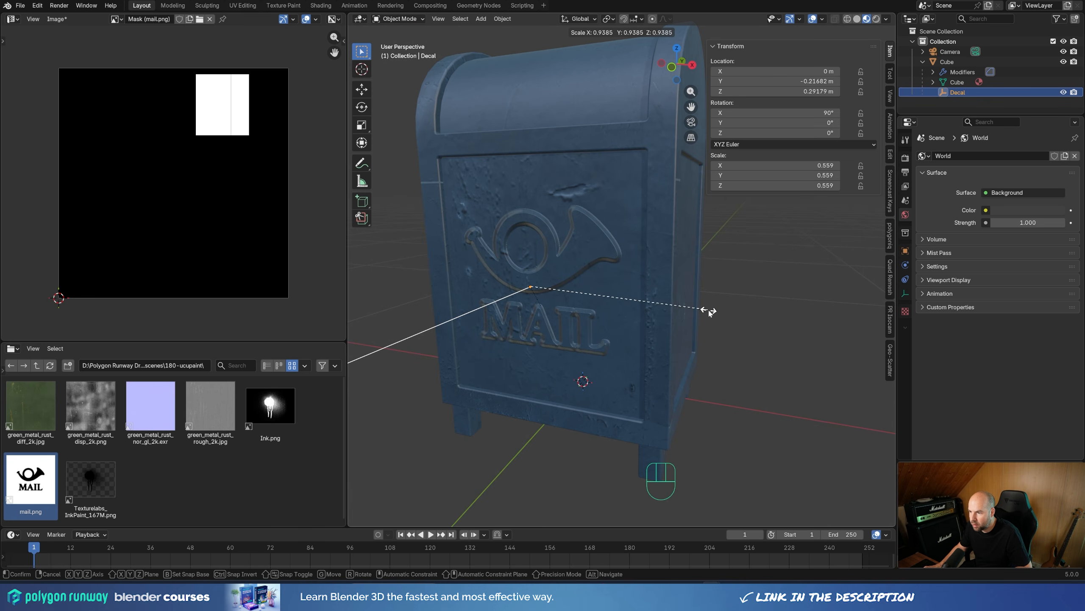
{"action": "left_click", "coordinate": [709, 311]}
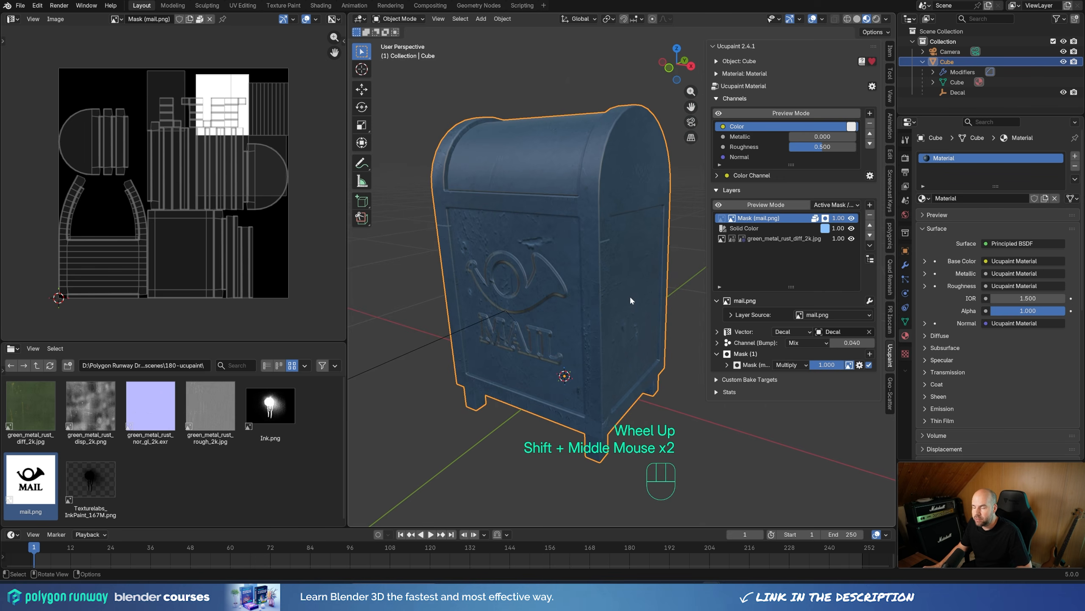
{"action": "middle_click_drag", "start_coordinate": [631, 297], "coordinate": [652, 300]}
{"action": "middle_click_drag", "start_coordinate": [652, 299], "coordinate": [637, 313], "text": "shift"}
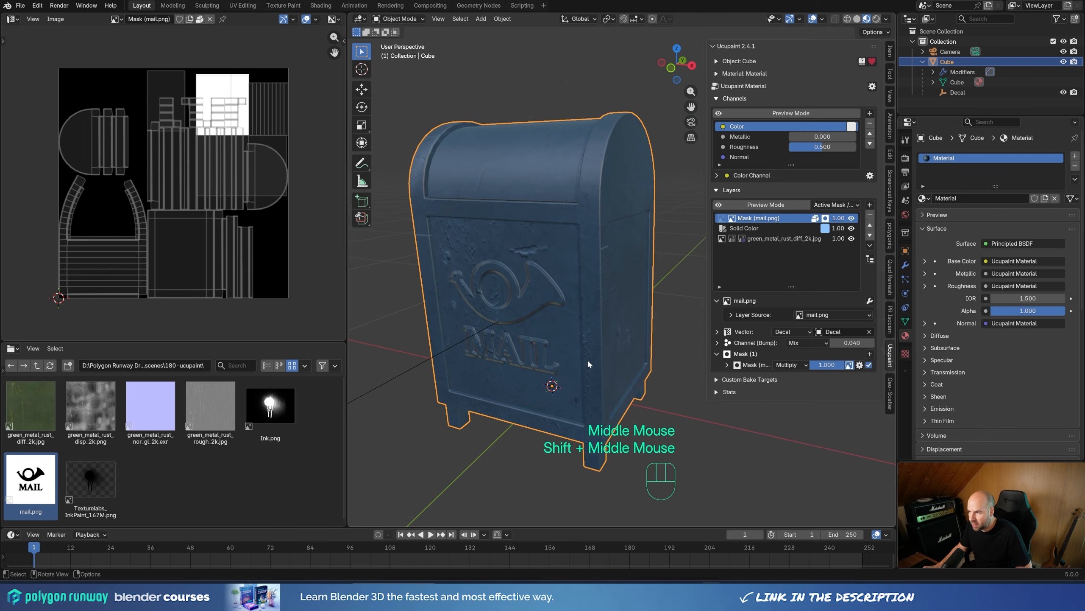
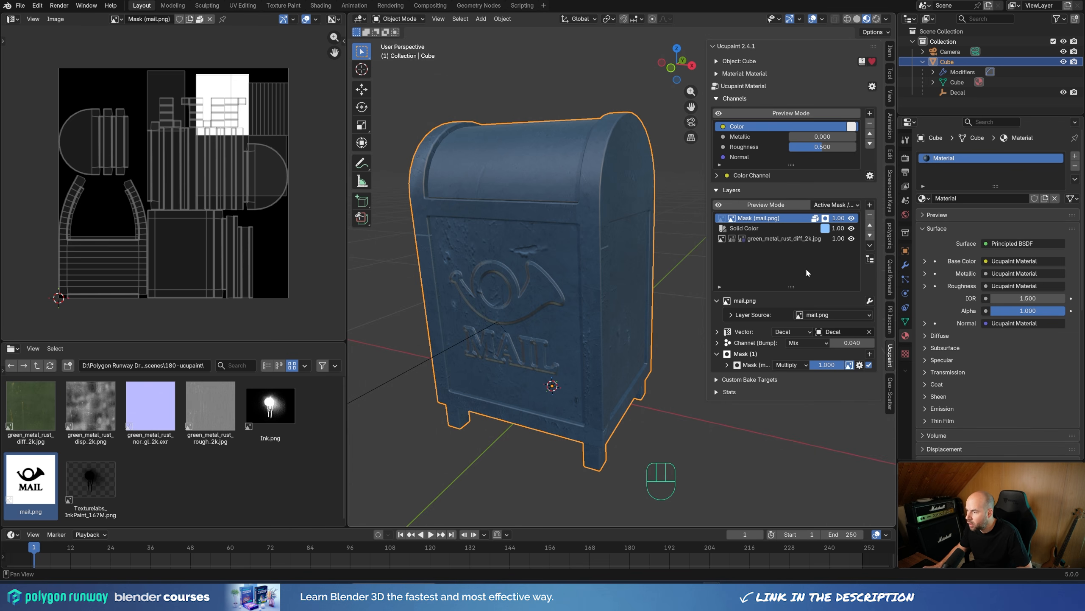
Step: Add a white Solid Color layer above the mailbox's existing layers, affecting the Color channel with Mix blending
{"action": "left_click", "coordinate": [870, 205]}
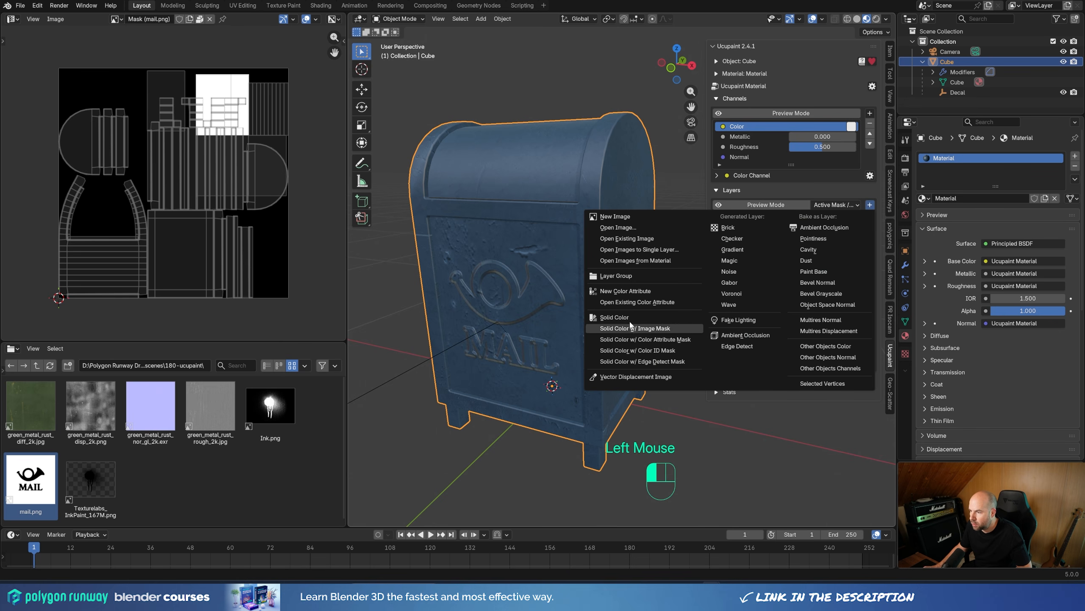
{"action": "left_click", "coordinate": [628, 317]}
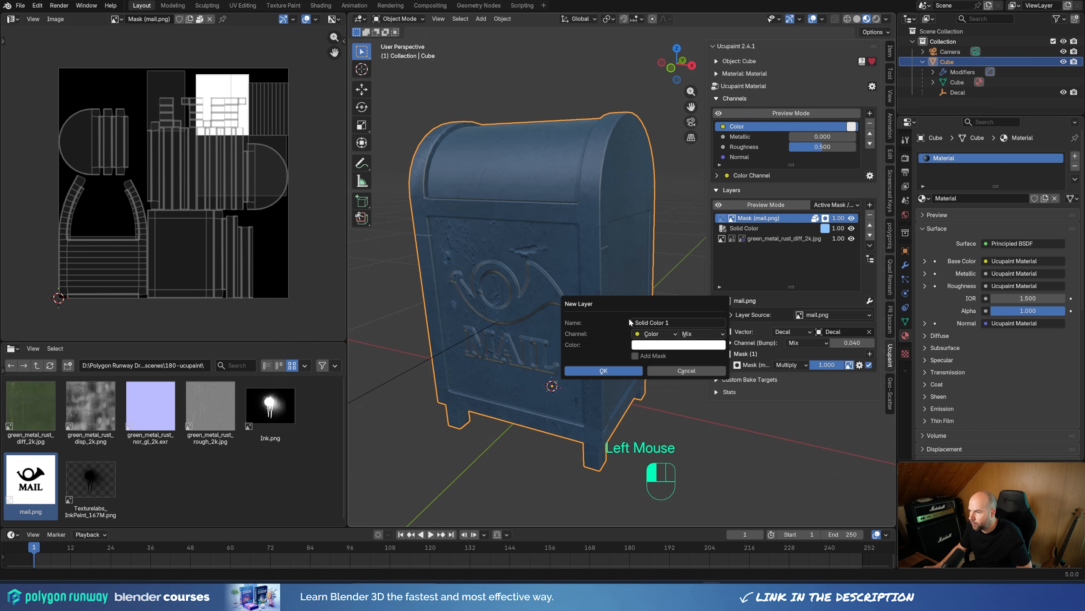
{"action": "left_click", "coordinate": [612, 372]}
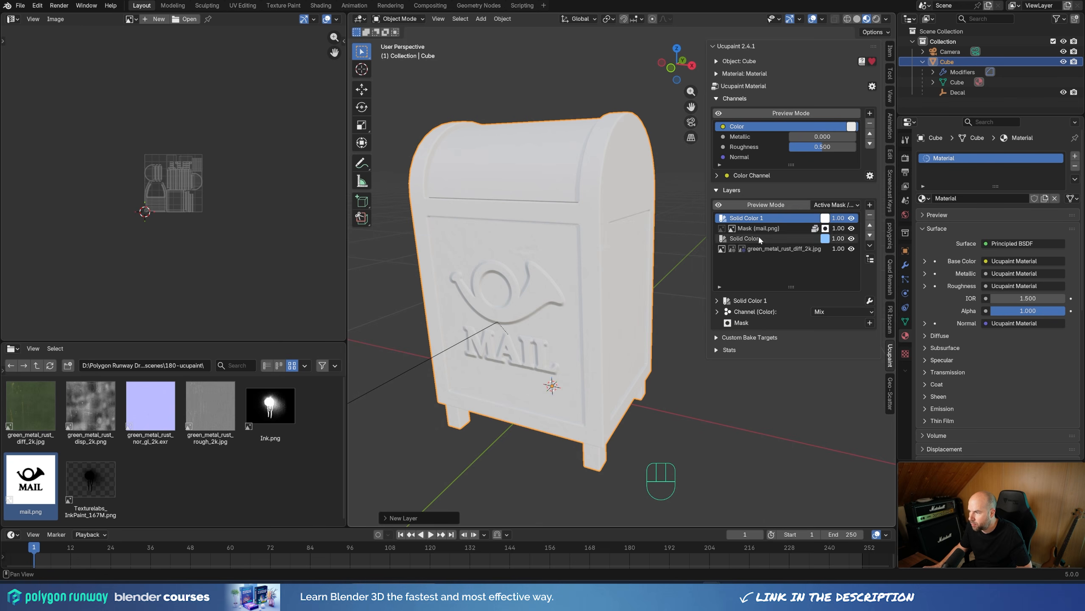
{"action": "middle_click_drag", "start_coordinate": [555, 269], "coordinate": [590, 278]}
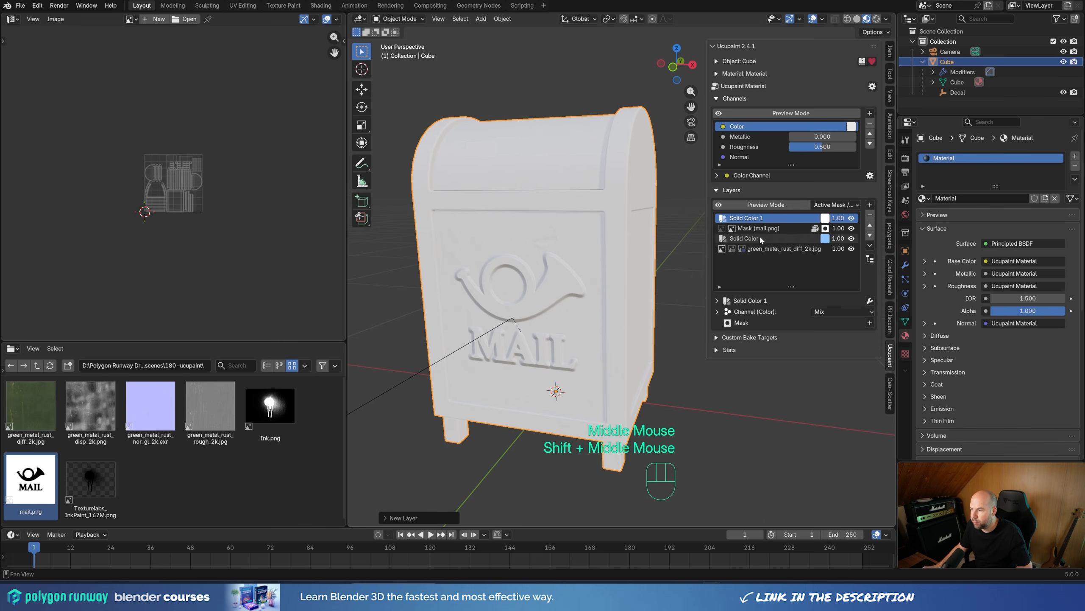
Step: Rename the green_metal_rust_diff_2k.jpg layer to paint and the blue Solid Color layer to color
{"action": "double_click", "coordinate": [775, 249]}
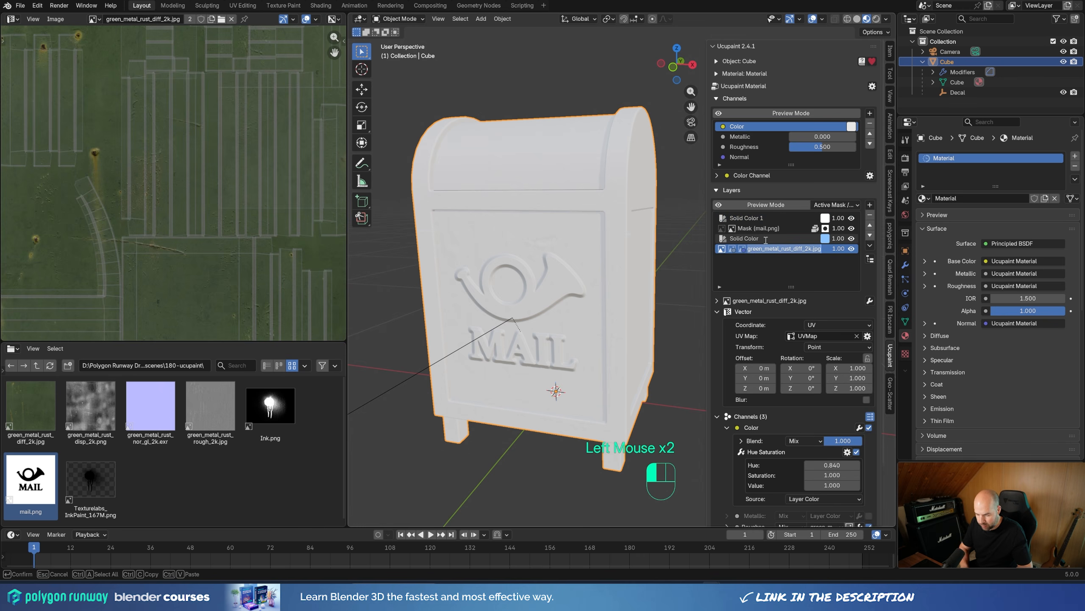
{"action": "type", "text": "paint"}
{"action": "left_click", "coordinate": [765, 239]}
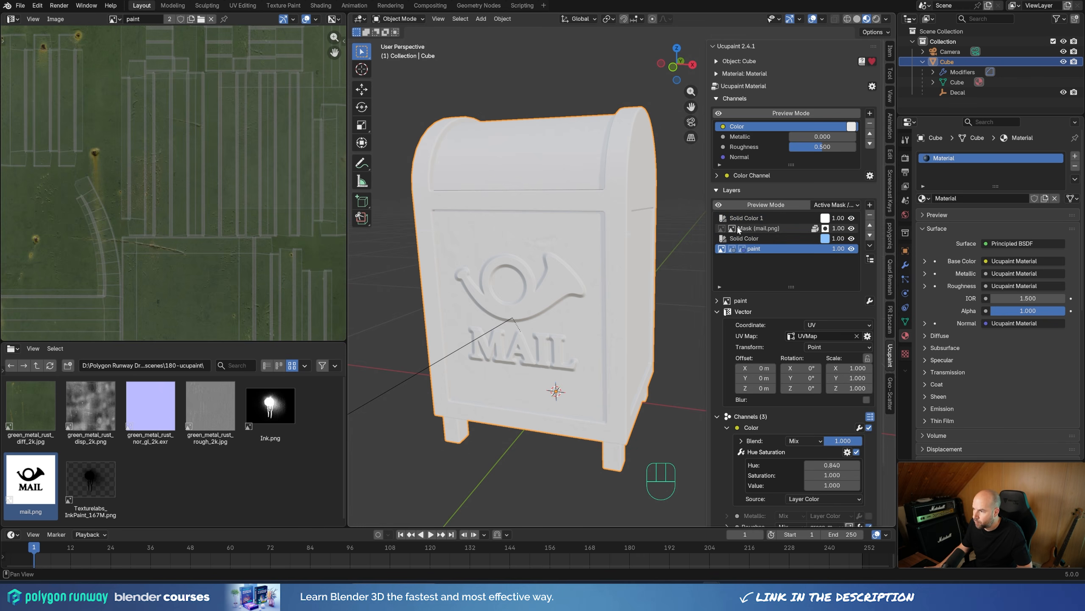
{"action": "left_click", "coordinate": [744, 240]}
{"action": "type", "text": "color"}
{"action": "key", "text": "Return"}
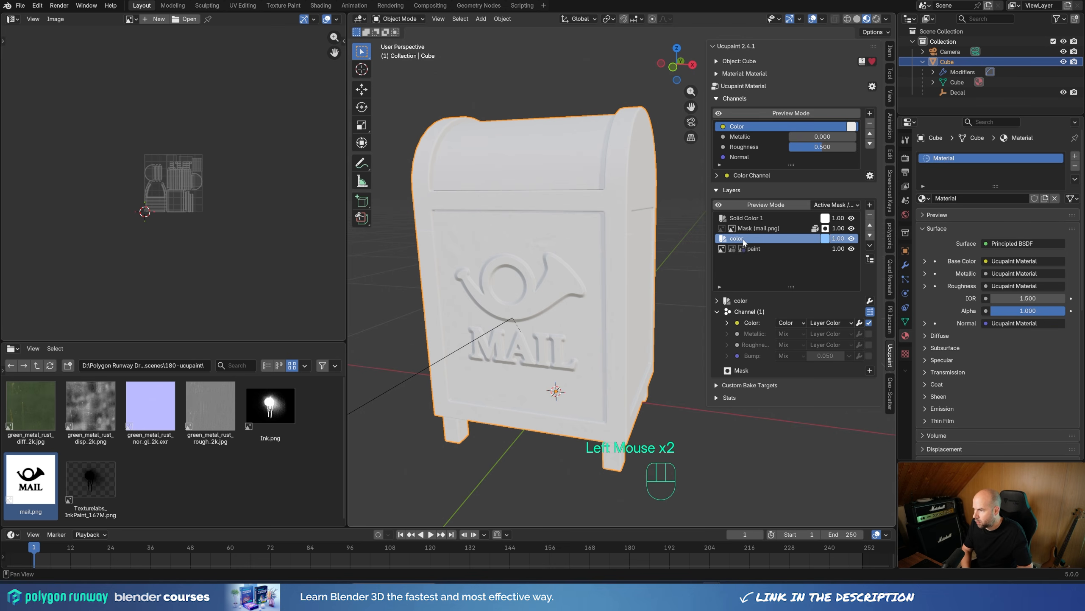
Step: Rename the mail.png logo layer's mask entry to emboss and the white Solid Color 1 layer to edge wear
{"action": "double_click", "coordinate": [759, 229]}
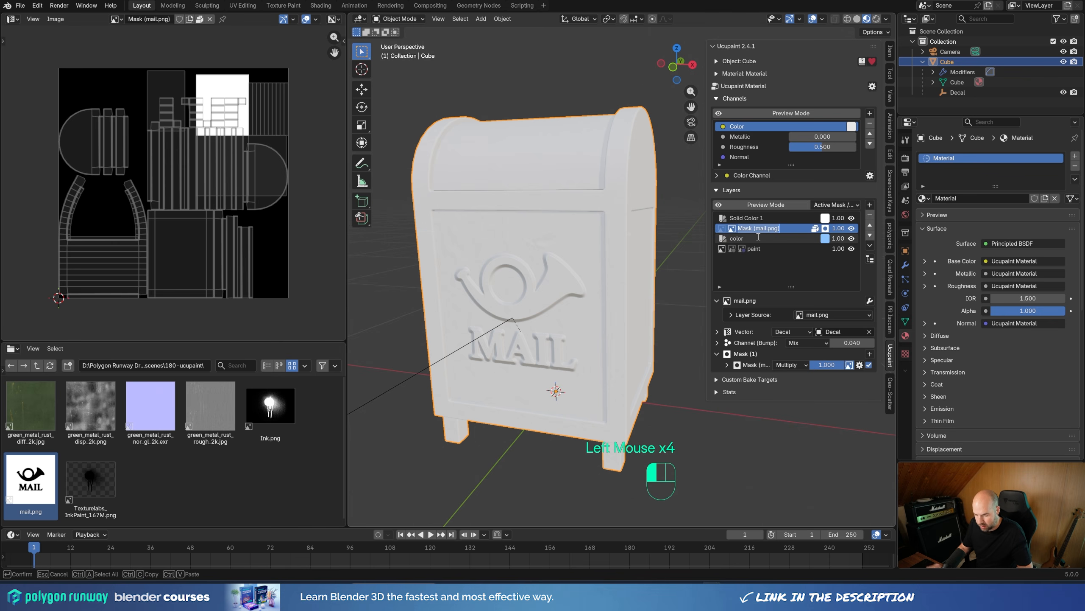
{"action": "type", "text": "emboss"}
{"action": "key", "text": "Return"}
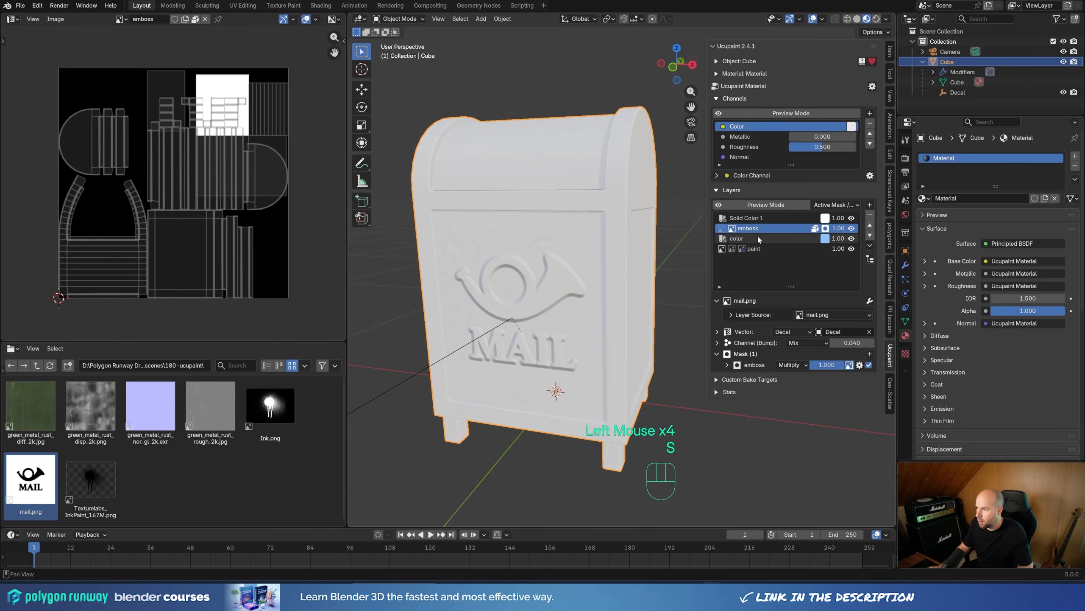
{"action": "double_click", "coordinate": [749, 218]}
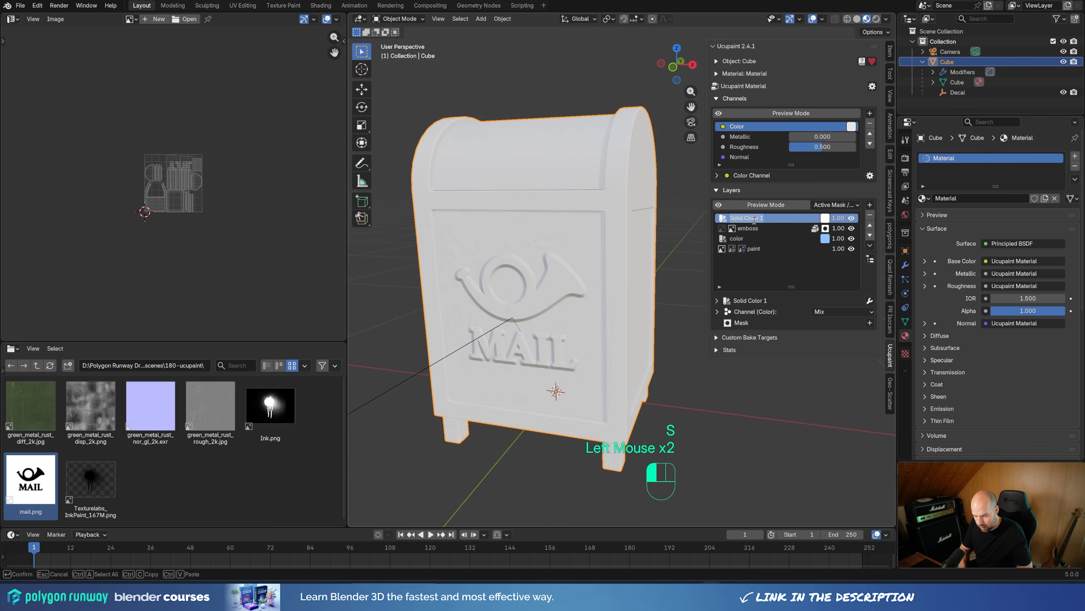
{"action": "type", "text": "edge wea"}
{"action": "key", "text": "BackSpace"}
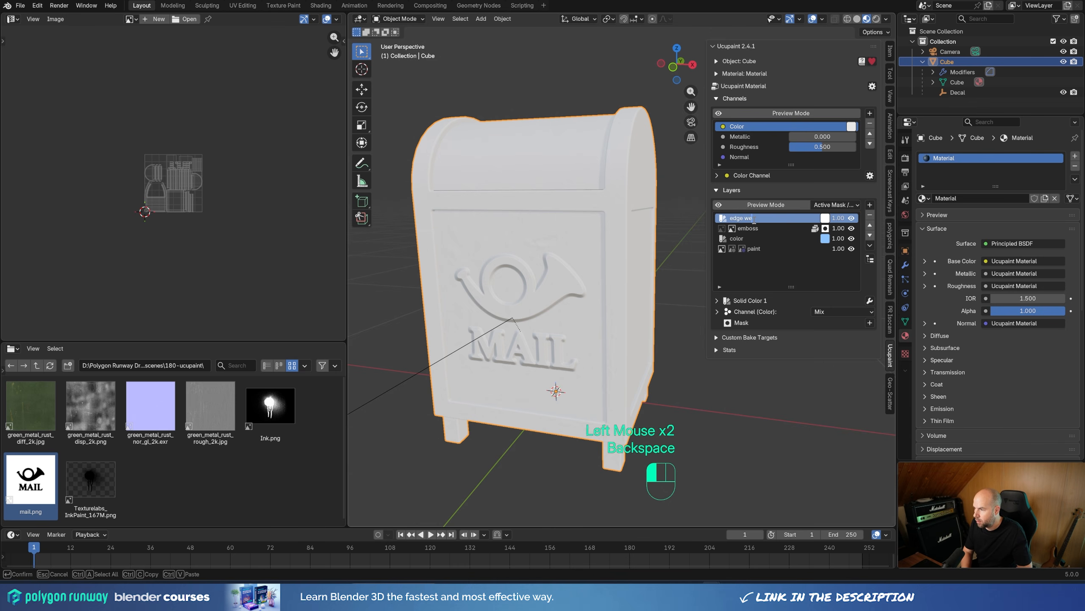
{"action": "type", "text": "ear"}
{"action": "key", "text": "Return"}
{"action": "middle_click_drag", "start_coordinate": [763, 222], "coordinate": [824, 221], "text": "shift"}
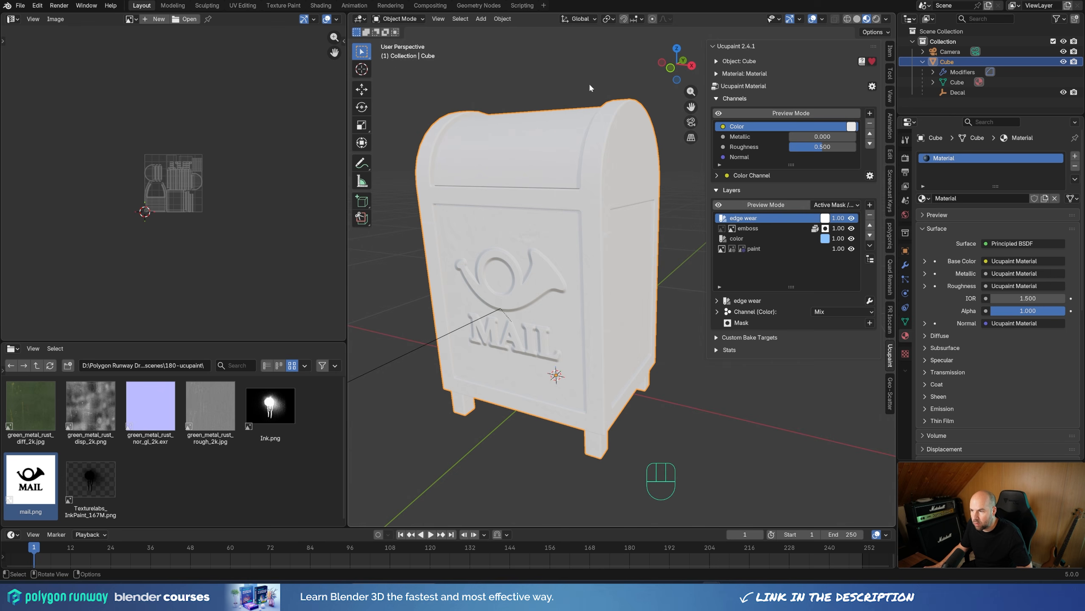
Step: Add a generated Noise mask to the edge wear layer, using Object coordinates and Multiply blending
{"action": "left_click", "coordinate": [871, 322]}
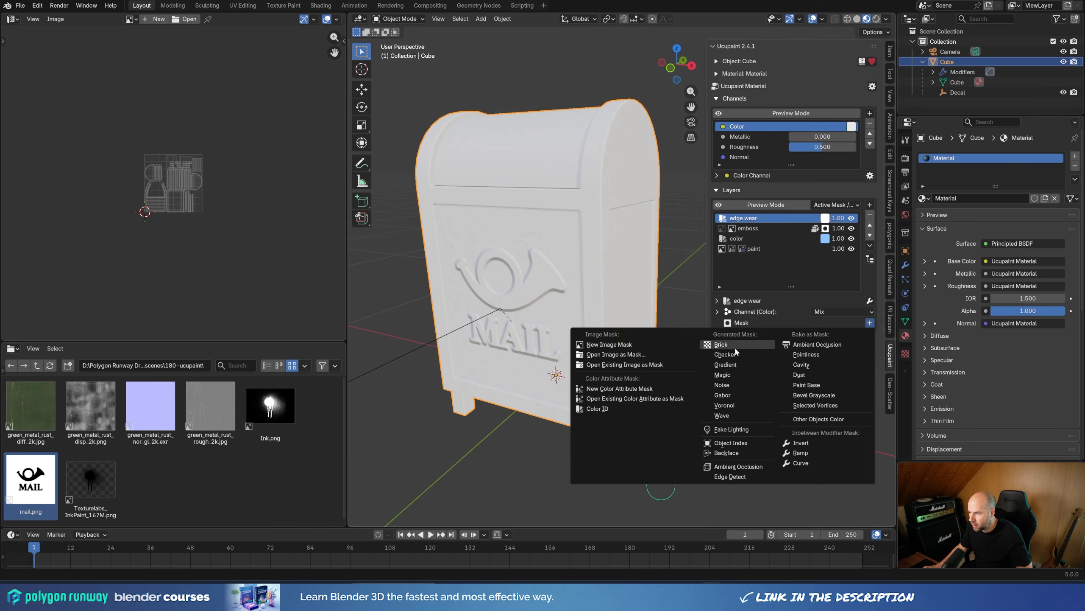
{"action": "left_click", "coordinate": [729, 383]}
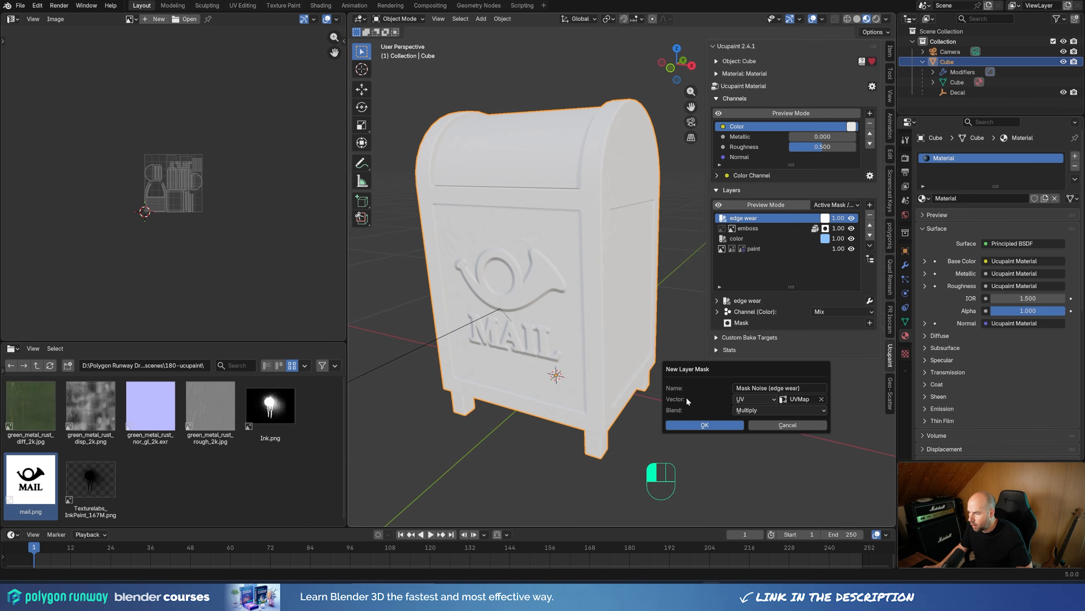
{"action": "left_click", "coordinate": [755, 399]}
{"action": "left_click", "coordinate": [752, 456]}
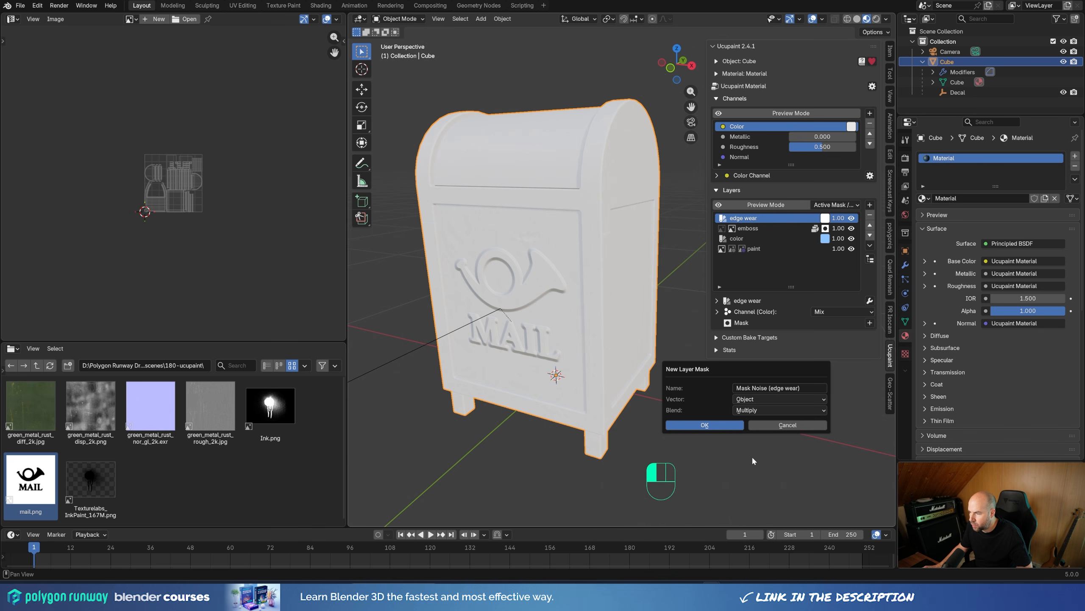
{"action": "left_click", "coordinate": [705, 423]}
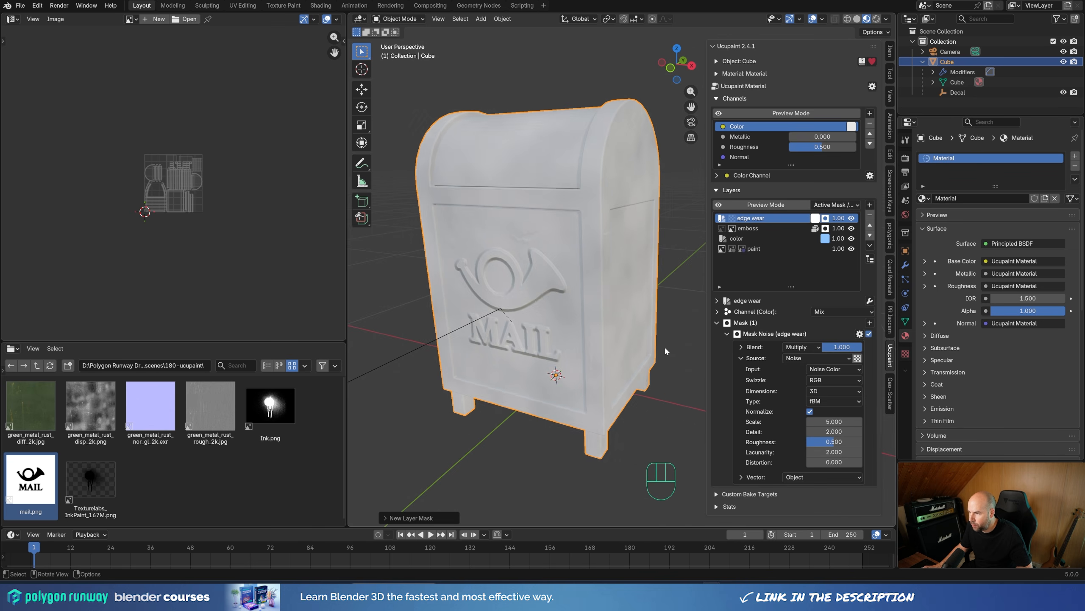
Step: Set the noise mask's scale to 28.1, detail to 15 and roughness to 0.908
{"action": "middle_click_drag", "start_coordinate": [665, 351], "coordinate": [593, 298]}
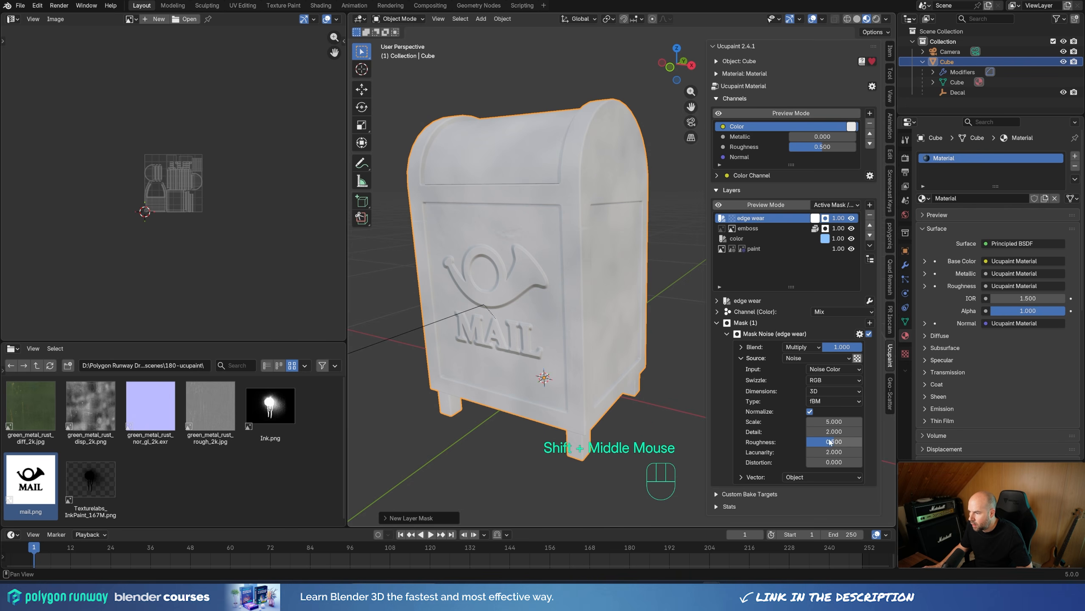
{"action": "mouse_move", "coordinate": [831, 431]}
{"action": "left_mouse_down"}
{"action": "mouse_move", "coordinate": [856, 442]}
{"action": "mouse_move", "coordinate": [831, 442]}
{"action": "left_mouse_up"}
{"action": "mouse_move", "coordinate": [834, 421]}
{"action": "left_mouse_down"}
{"action": "mouse_move", "coordinate": [857, 421]}
{"action": "mouse_move", "coordinate": [833, 421]}
{"action": "left_mouse_up"}
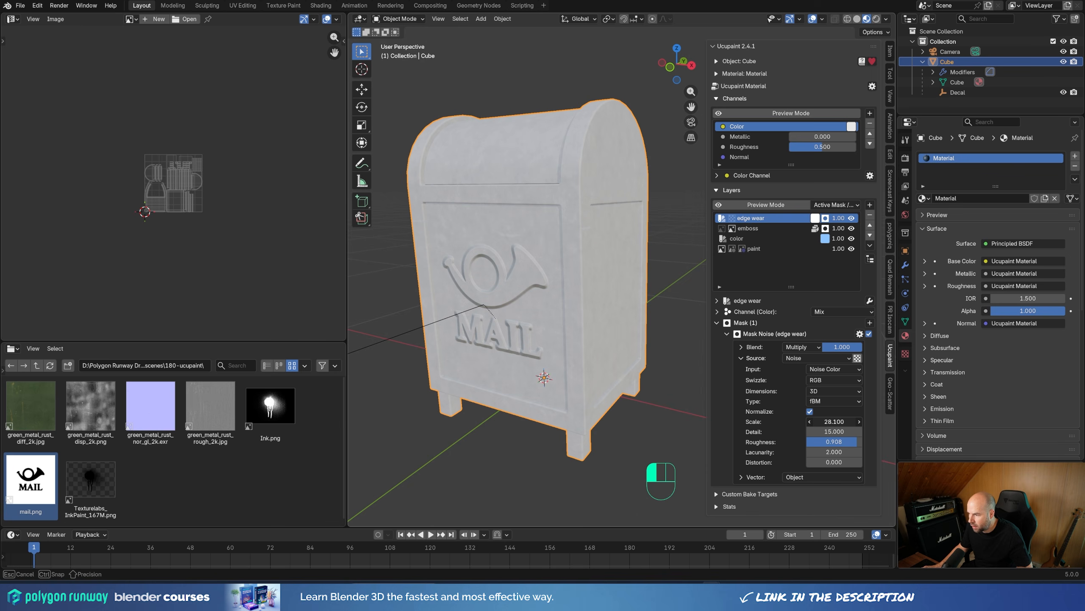
Step: Add a Ramp modifier to the noise mask and tighten its contrast, placing the black stop at 0.502 with the white stop close beside it
{"action": "left_click", "coordinate": [860, 334]}
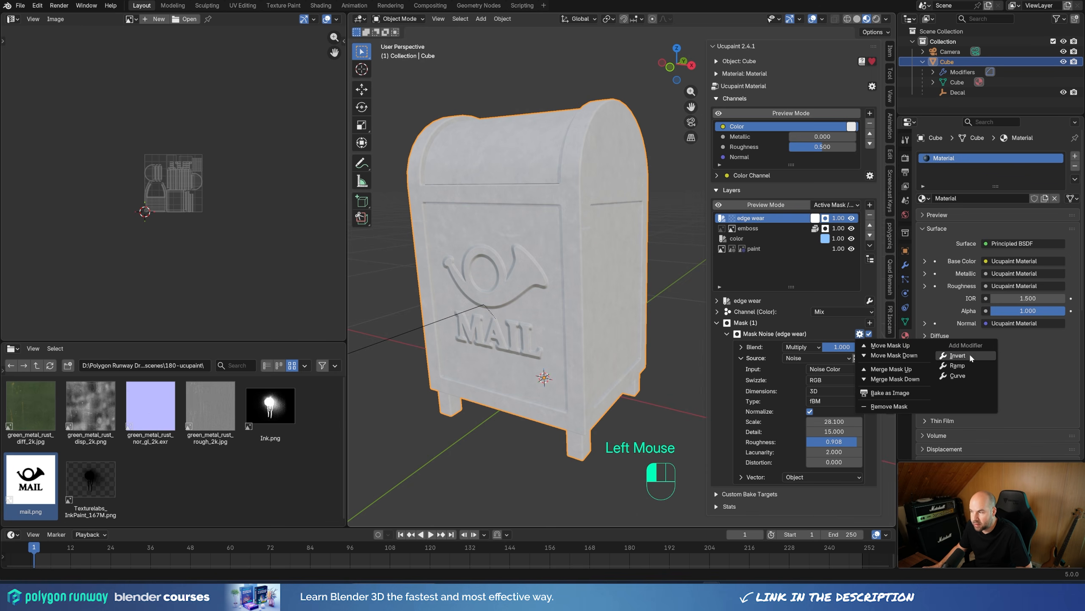
{"action": "left_click", "coordinate": [967, 364]}
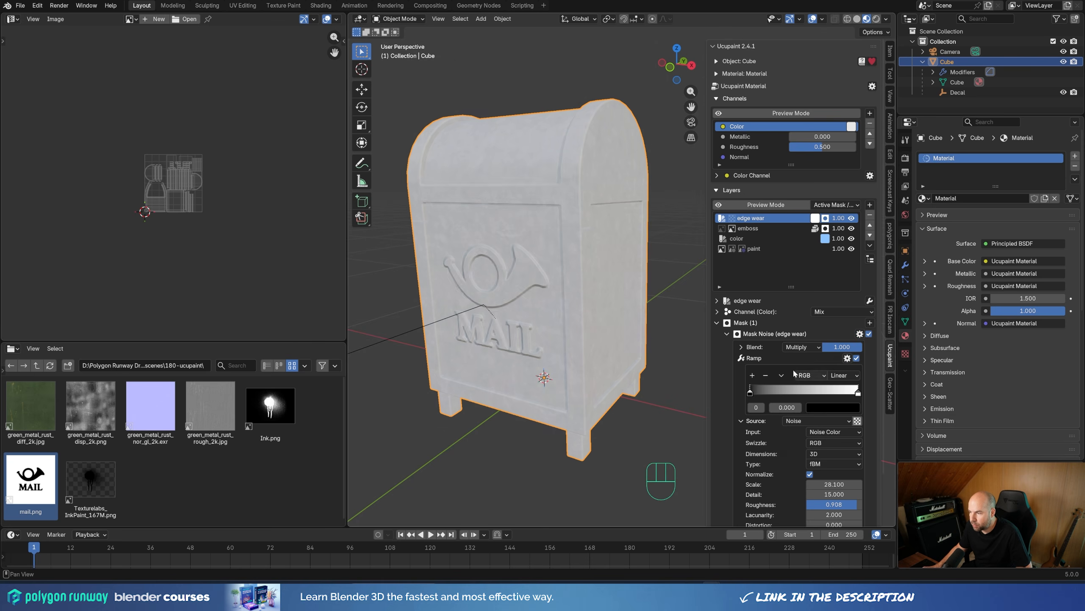
{"action": "left_click_drag", "start_coordinate": [750, 391], "coordinate": [789, 392]}
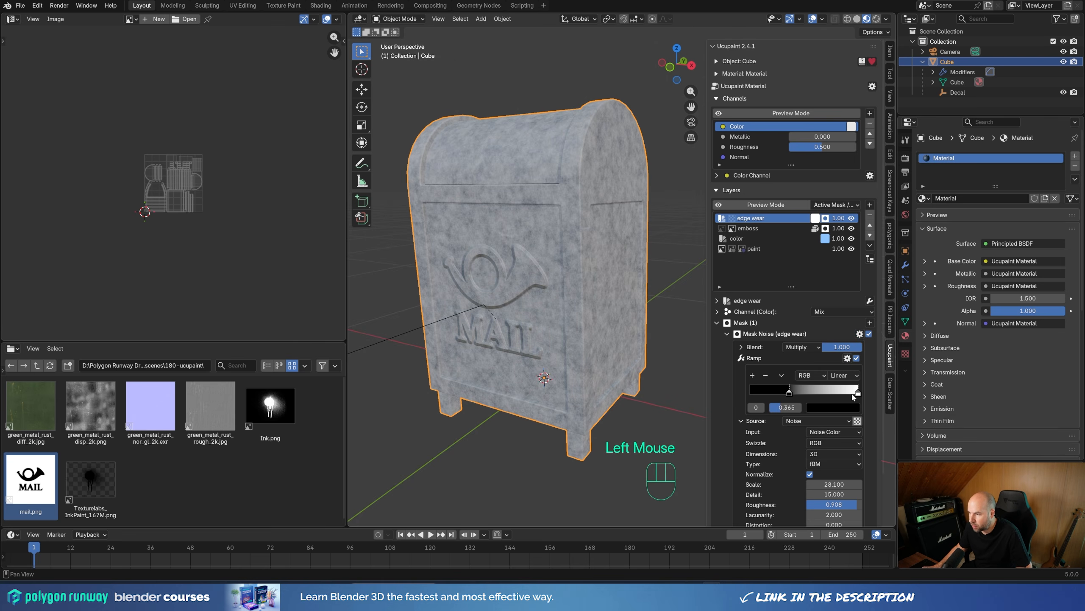
{"action": "left_click_drag", "start_coordinate": [857, 392], "coordinate": [809, 393]}
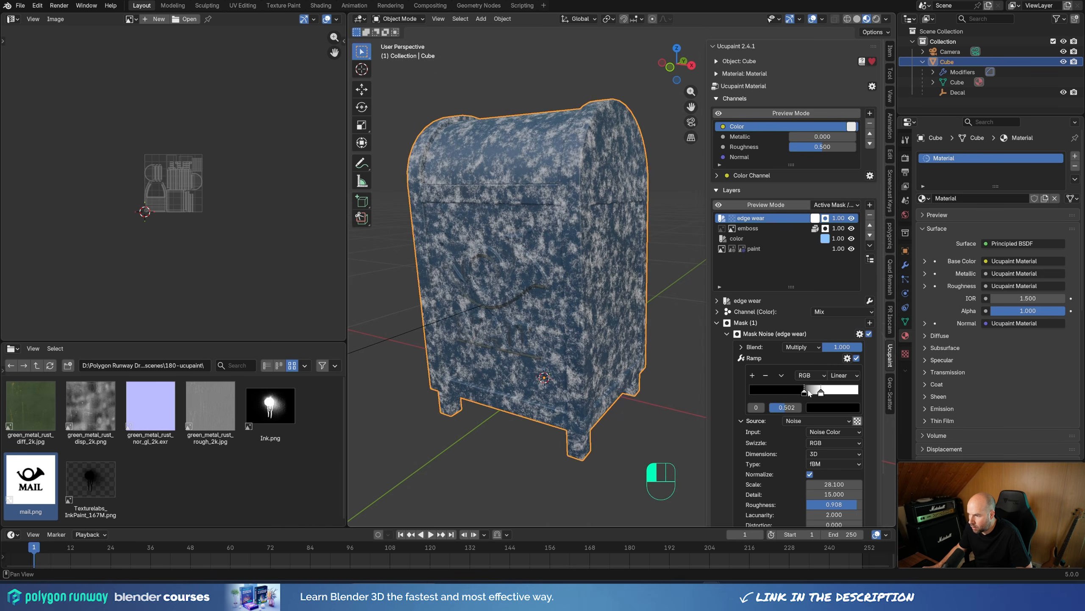
Step: Set the noise mask's scale to 5.6 and detail to 7.9 for larger wear patches
{"action": "scroll", "coordinate": [543, 220], "scroll_direction": "up", "scroll_amount": 2}
{"action": "middle_click_drag", "start_coordinate": [543, 219], "coordinate": [614, 301], "text": "shift"}
{"action": "scroll", "coordinate": [843, 456], "scroll_direction": "down", "scroll_amount": 2}
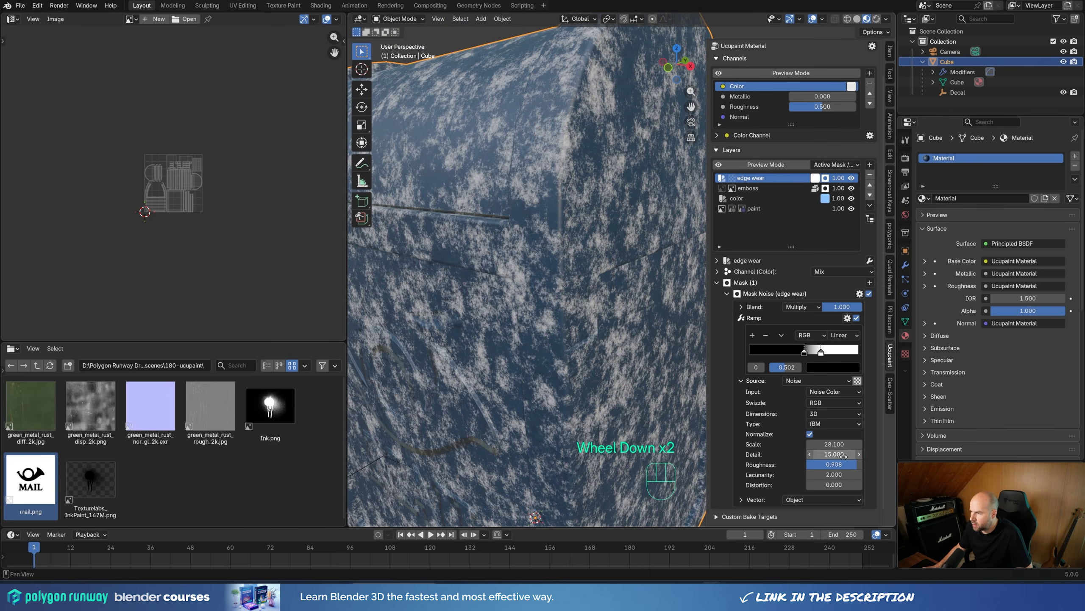
{"action": "left_click_drag", "start_coordinate": [843, 456], "coordinate": [754, 445]}
{"action": "scroll", "coordinate": [611, 355], "scroll_direction": "down", "scroll_amount": 3}
{"action": "middle_click_drag", "start_coordinate": [611, 355], "coordinate": [616, 328], "text": "shift"}
{"action": "mouse_move", "coordinate": [616, 328]}
{"action": "middle_mouse_down"}
{"action": "mouse_move", "coordinate": [636, 330]}
{"action": "mouse_move", "coordinate": [628, 326]}
{"action": "middle_mouse_up"}
{"action": "middle_click_drag", "start_coordinate": [628, 325], "coordinate": [632, 334], "text": "shift"}
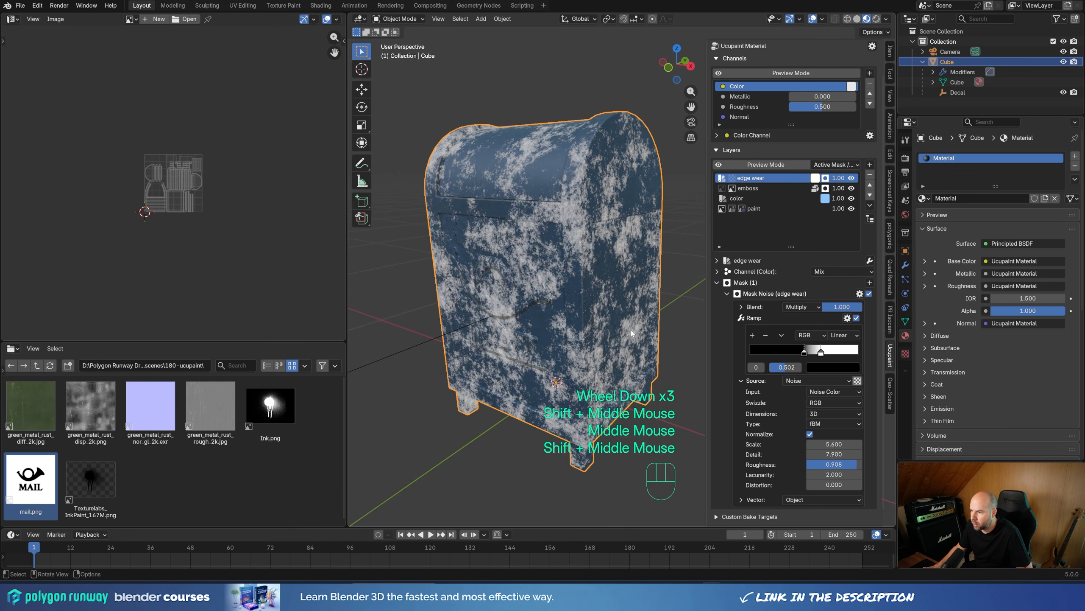
Step: Add an Edge Detect mask to the edge wear layer with a radius of 0.05 and Multiply blending
{"action": "left_click", "coordinate": [726, 293]}
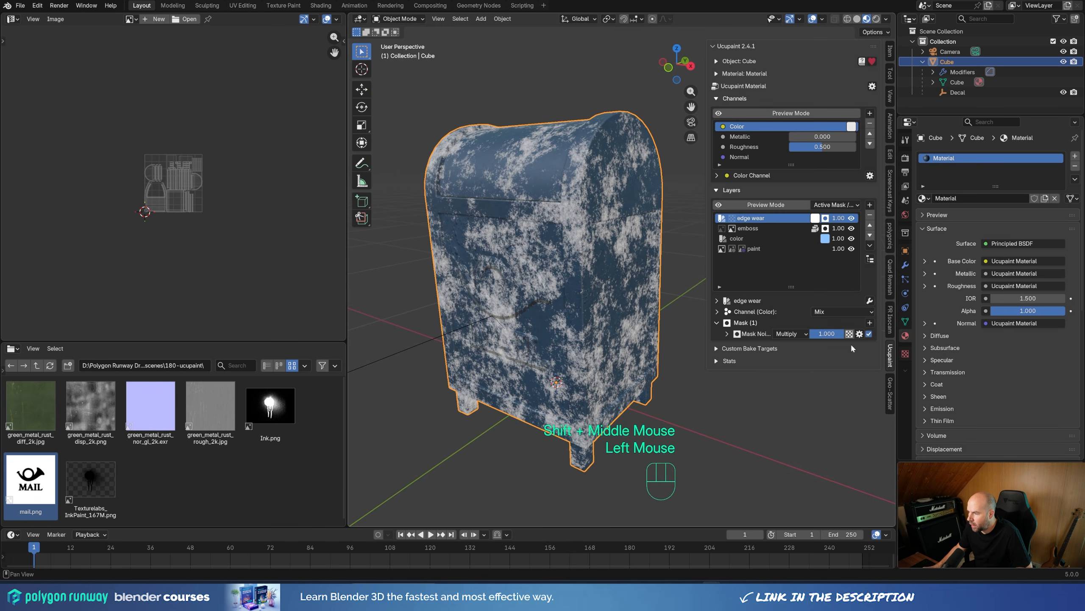
{"action": "left_click", "coordinate": [870, 323]}
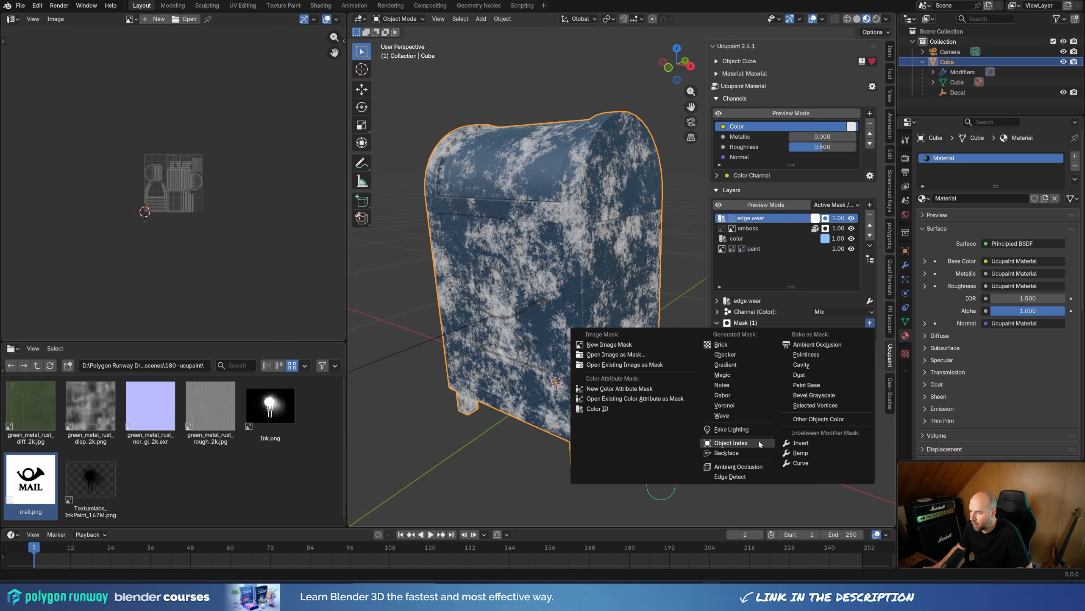
{"action": "left_click", "coordinate": [735, 477]}
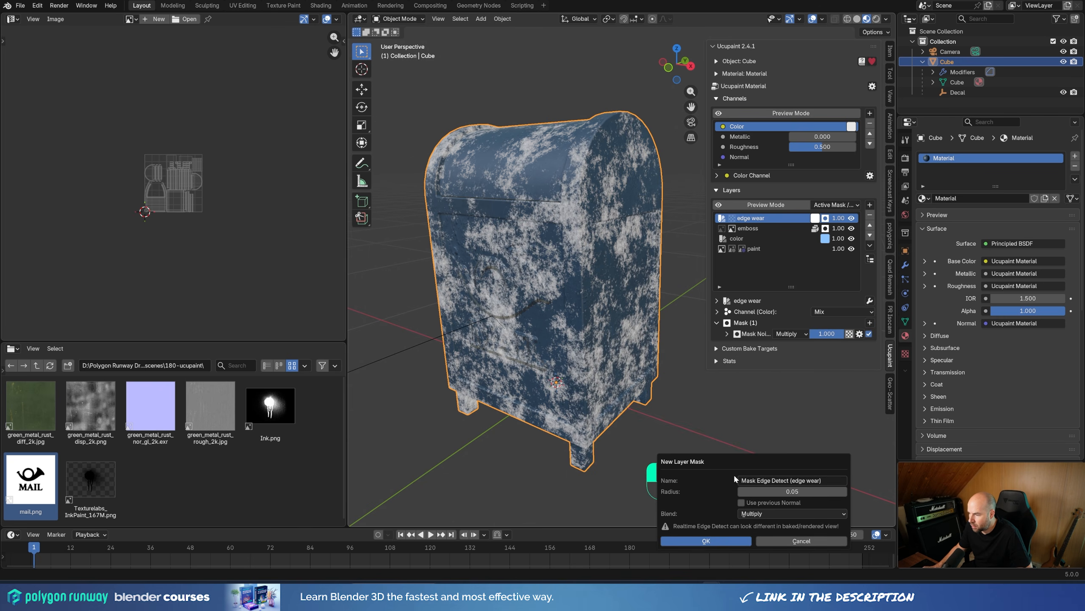
{"action": "left_click", "coordinate": [707, 541]}
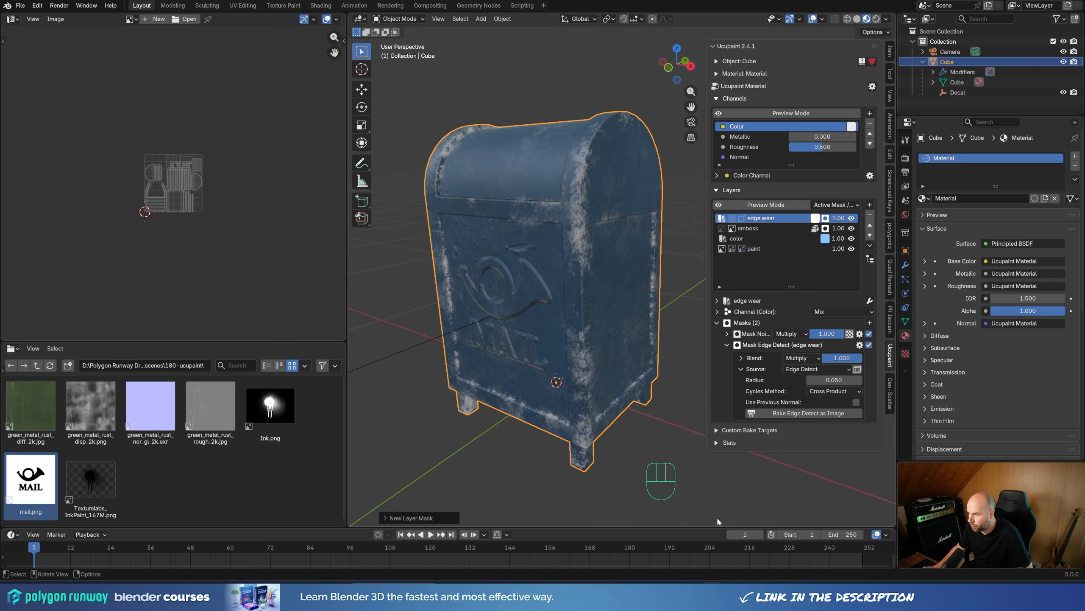
{"action": "mouse_move", "coordinate": [573, 302]}
{"action": "middle_mouse_down"}
{"action": "mouse_move", "coordinate": [586, 273]}
{"action": "mouse_move", "coordinate": [577, 287]}
{"action": "middle_mouse_up"}
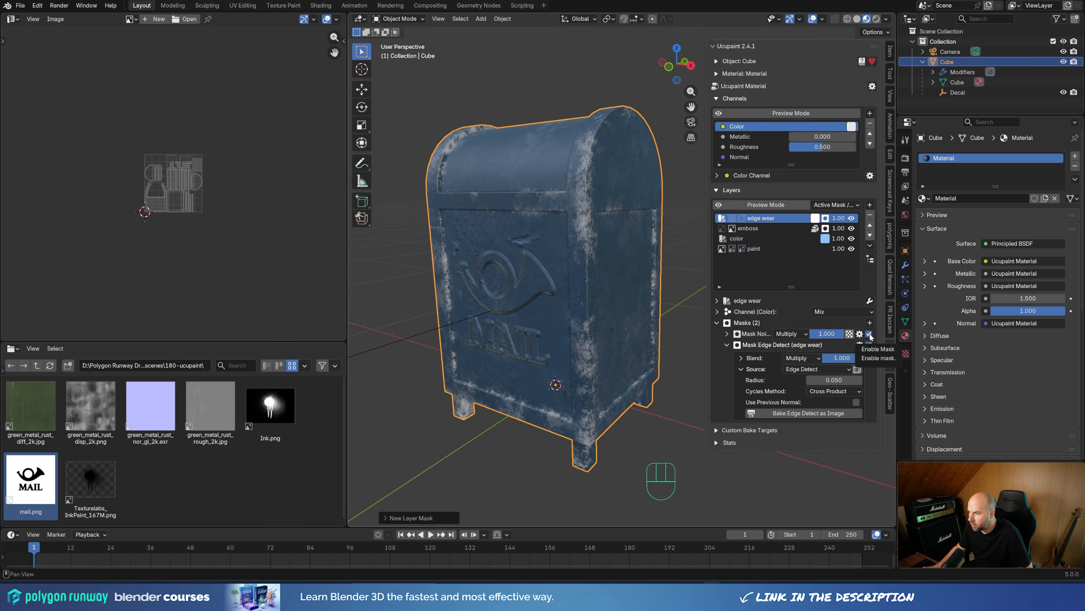
Step: Disable the edge wear layer's noise mask and set the Edge Detect mask's radius to 0.015
{"action": "left_click", "coordinate": [868, 334]}
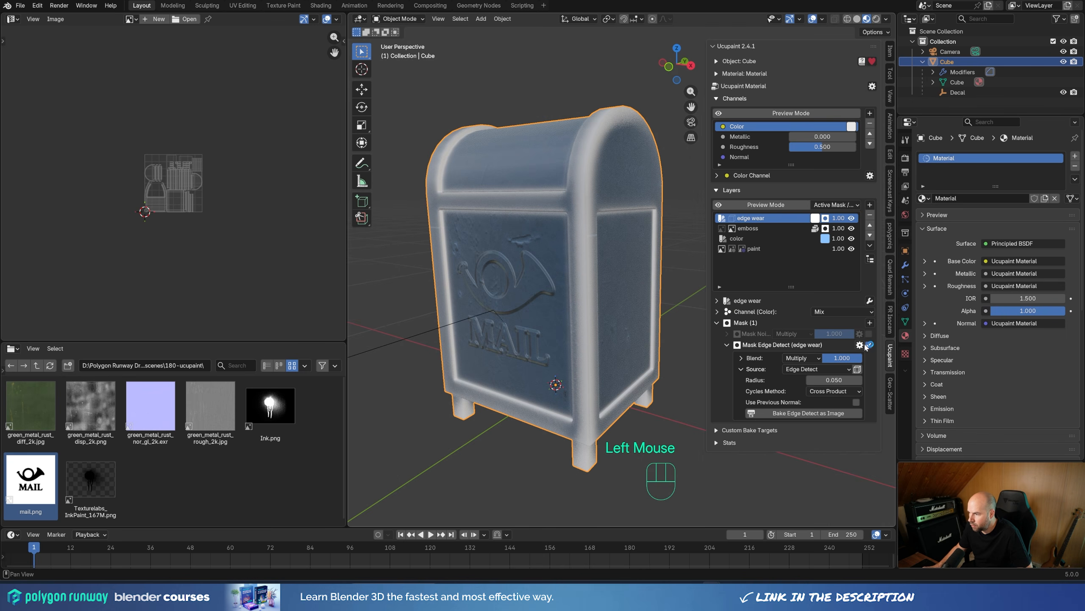
{"action": "left_click_drag", "start_coordinate": [854, 380], "coordinate": [846, 379], "text": "shift"}
{"action": "left_click", "coordinate": [837, 379]}
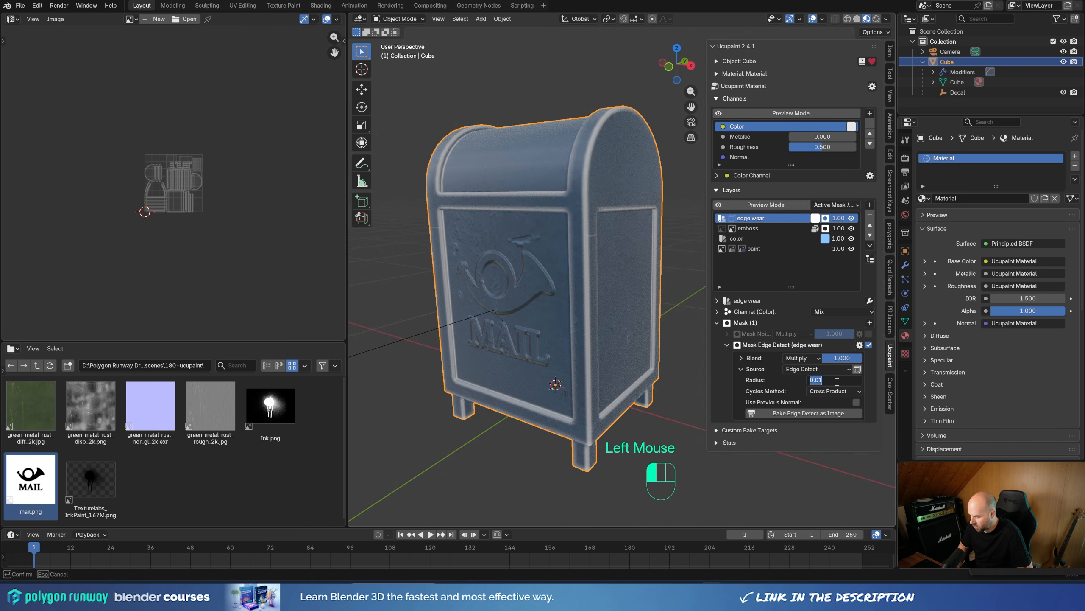
{"action": "type", "text": "0.015"}
{"action": "key", "text": "Return"}
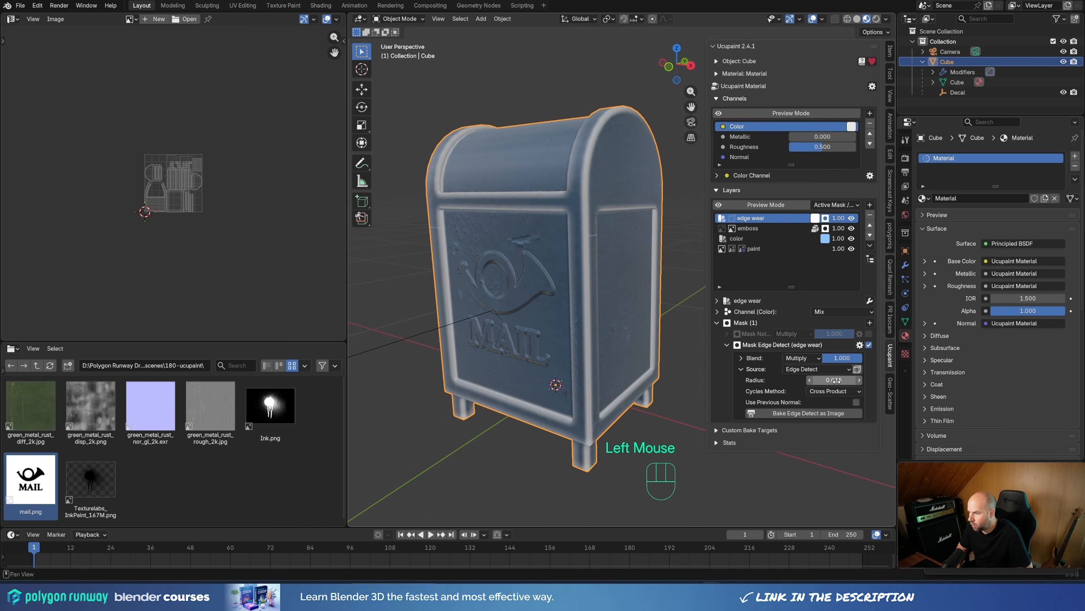
Step: Enable Use Previous Normal on the Edge Detect mask so it also picks up the embossed mail logo's edges
{"action": "middle_click_drag", "start_coordinate": [687, 384], "coordinate": [695, 380]}
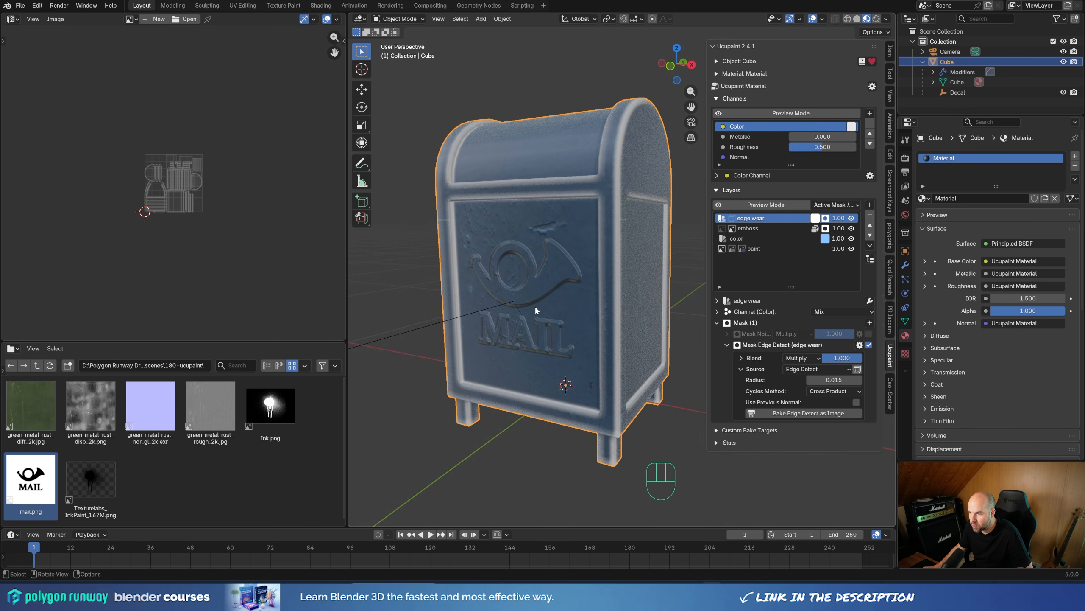
{"action": "scroll", "coordinate": [534, 305], "scroll_direction": "up", "scroll_amount": 2}
{"action": "middle_click_drag", "start_coordinate": [535, 305], "coordinate": [568, 307], "text": "shift"}
{"action": "scroll", "coordinate": [557, 307], "scroll_direction": "up", "scroll_amount": 2}
{"action": "scroll", "coordinate": [568, 307], "scroll_direction": "down", "scroll_amount": 2}
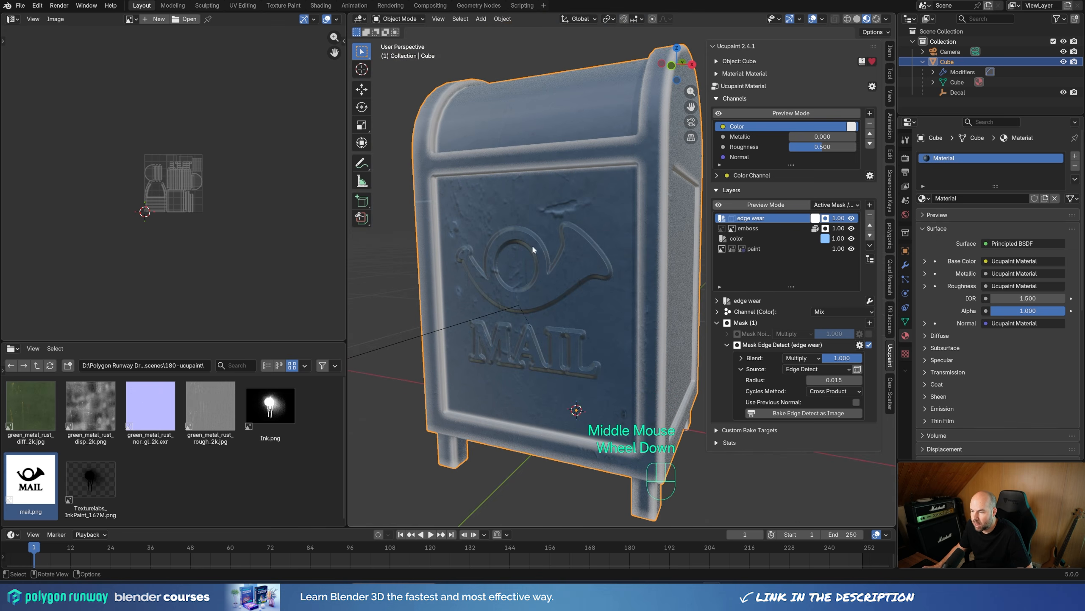
{"action": "left_click", "coordinate": [857, 402]}
{"action": "scroll", "coordinate": [555, 299], "scroll_direction": "down", "scroll_amount": 2}
{"action": "scroll", "coordinate": [544, 292], "scroll_direction": "up", "scroll_amount": 1}
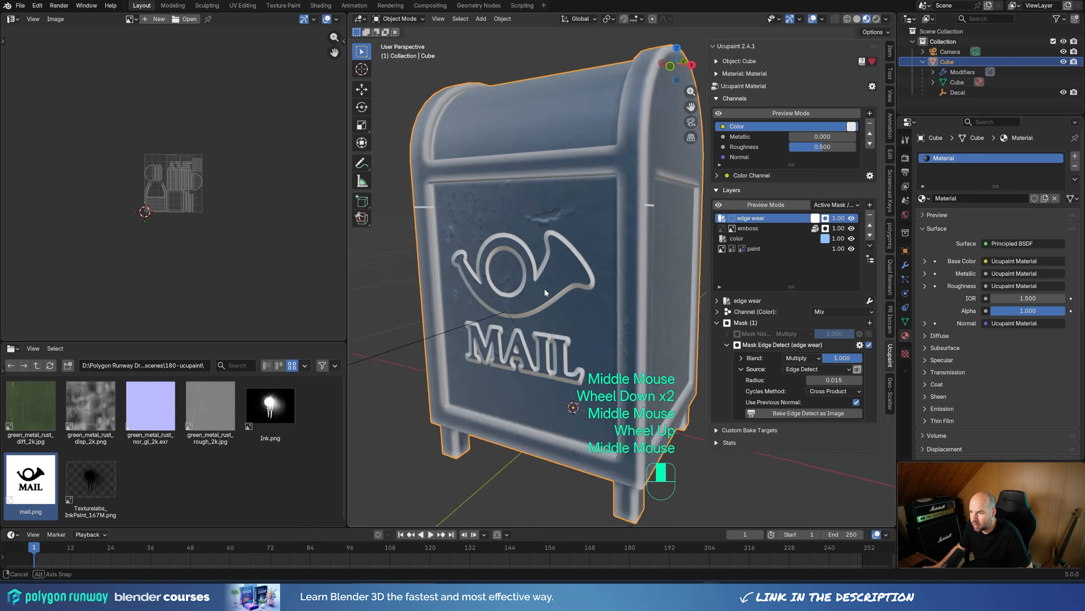
Step: Re-enable the edge wear layer's noise mask so it breaks up the edge-detected wear
{"action": "middle_click_drag", "start_coordinate": [544, 292], "coordinate": [504, 278]}
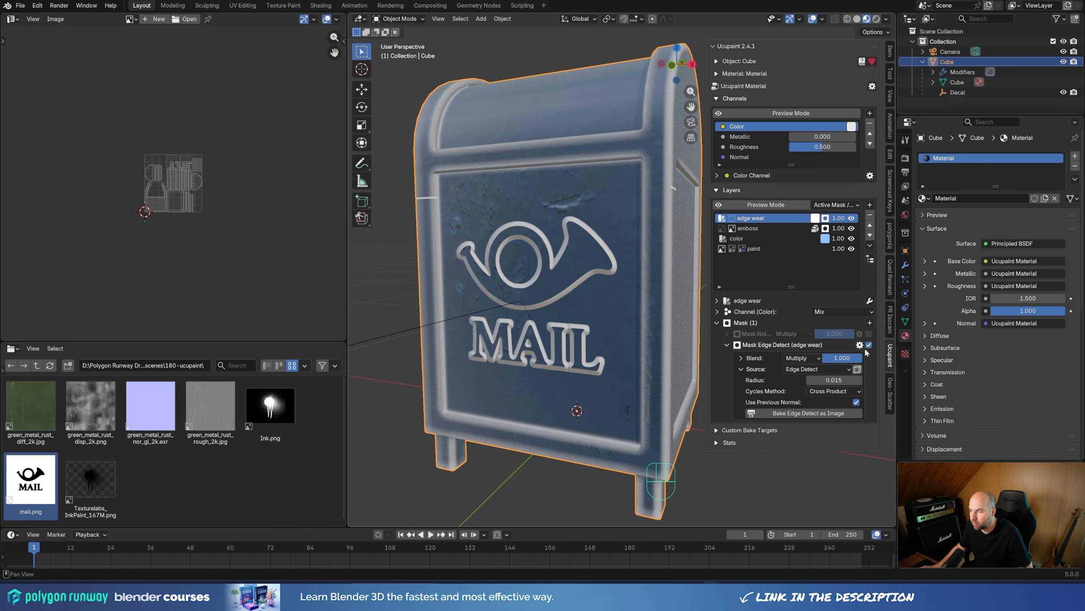
{"action": "left_click", "coordinate": [869, 334]}
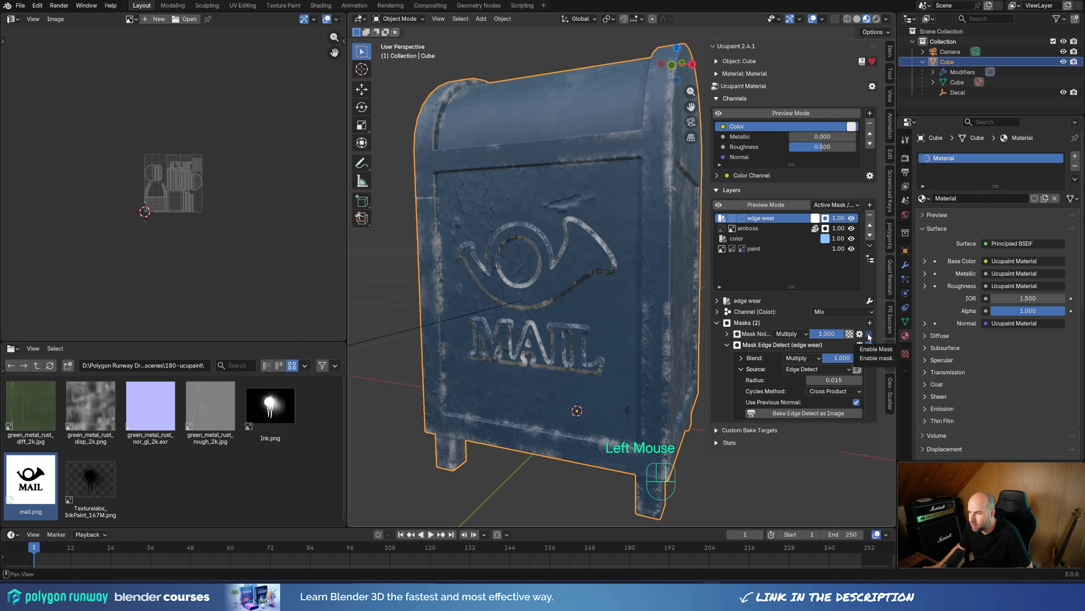
{"action": "middle_click_drag", "start_coordinate": [614, 235], "coordinate": [617, 96]}
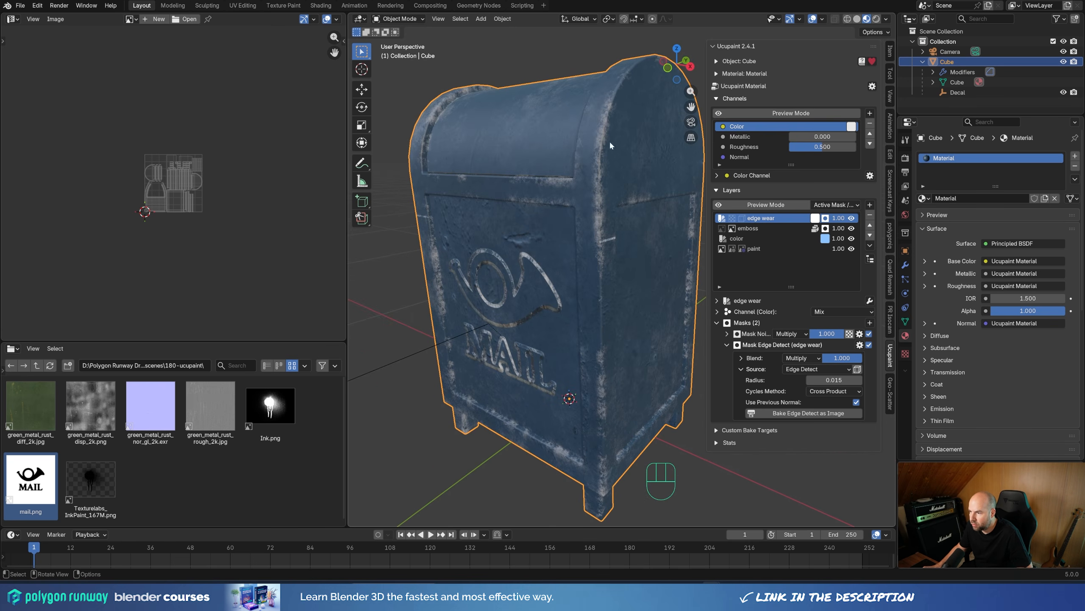
{"action": "mouse_move", "coordinate": [833, 380]}
{"action": "left_mouse_down", "text": "shift"}
{"action": "mouse_move", "coordinate": [851, 380]}
{"action": "mouse_move", "coordinate": [833, 379]}
{"action": "left_mouse_up", "text": "shift"}
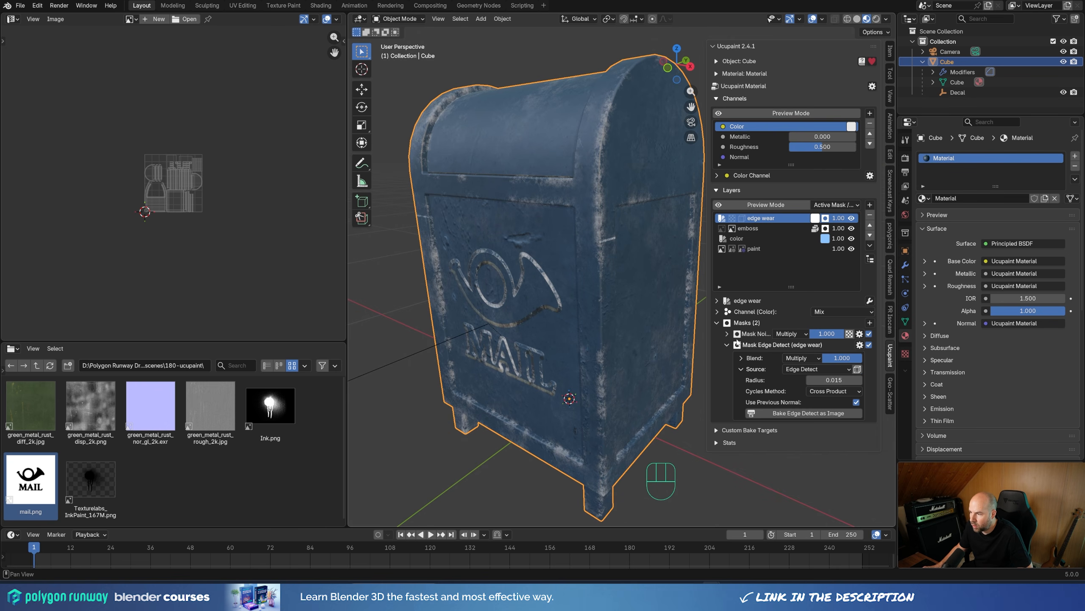
Step: Move the noise mask's black ramp stop to 0.480 and set the noise scale to 11 for finer wear
{"action": "left_click", "coordinate": [726, 334]}
{"action": "mouse_move", "coordinate": [794, 394]}
{"action": "left_mouse_down"}
{"action": "mouse_move", "coordinate": [828, 394]}
{"action": "mouse_move", "coordinate": [801, 393]}
{"action": "left_mouse_up"}
{"action": "left_click_drag", "start_coordinate": [835, 484], "coordinate": [860, 484]}
{"action": "key", "text": "shift+ctrl+alt+r"}
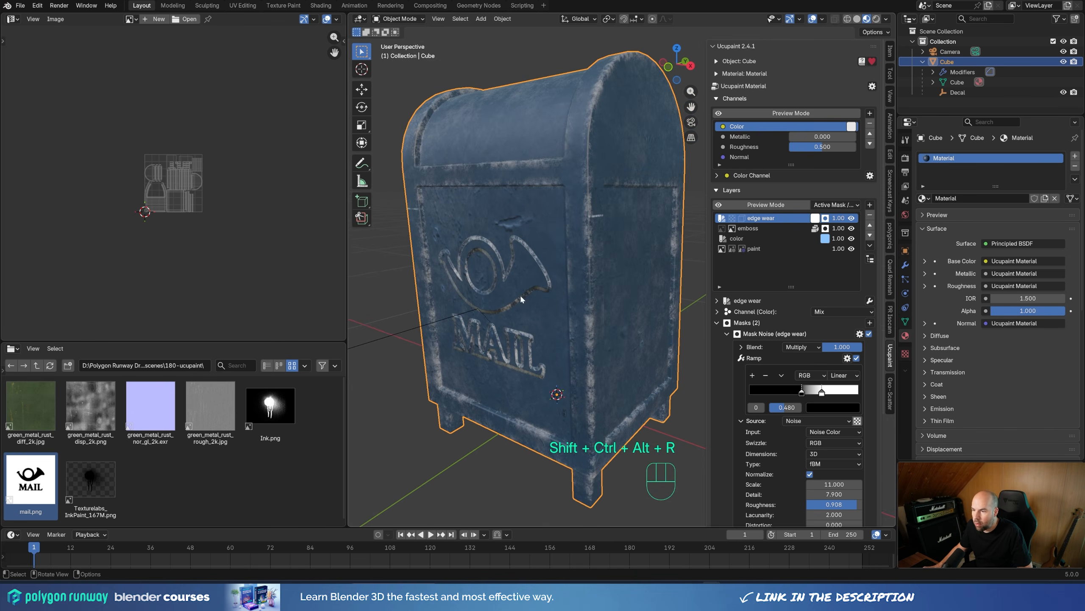
{"action": "mouse_move", "coordinate": [520, 294]}
{"action": "middle_mouse_down"}
{"action": "mouse_move", "coordinate": [555, 264]}
{"action": "mouse_move", "coordinate": [525, 300]}
{"action": "middle_mouse_up"}
{"action": "scroll", "coordinate": [568, 302], "scroll_direction": "down", "scroll_amount": 2}
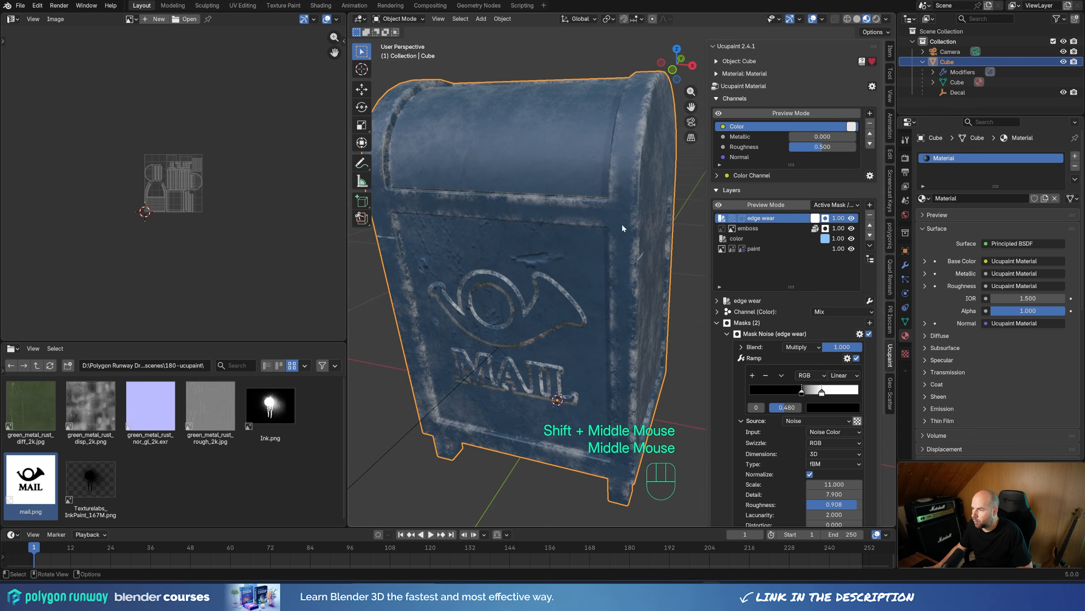
Step: Add a white Solid Color layer on the Color channel with Mix blending above the edge wear layer
{"action": "left_click_drag", "start_coordinate": [707, 158], "coordinate": [729, 159]}
{"action": "left_click", "coordinate": [869, 204]}
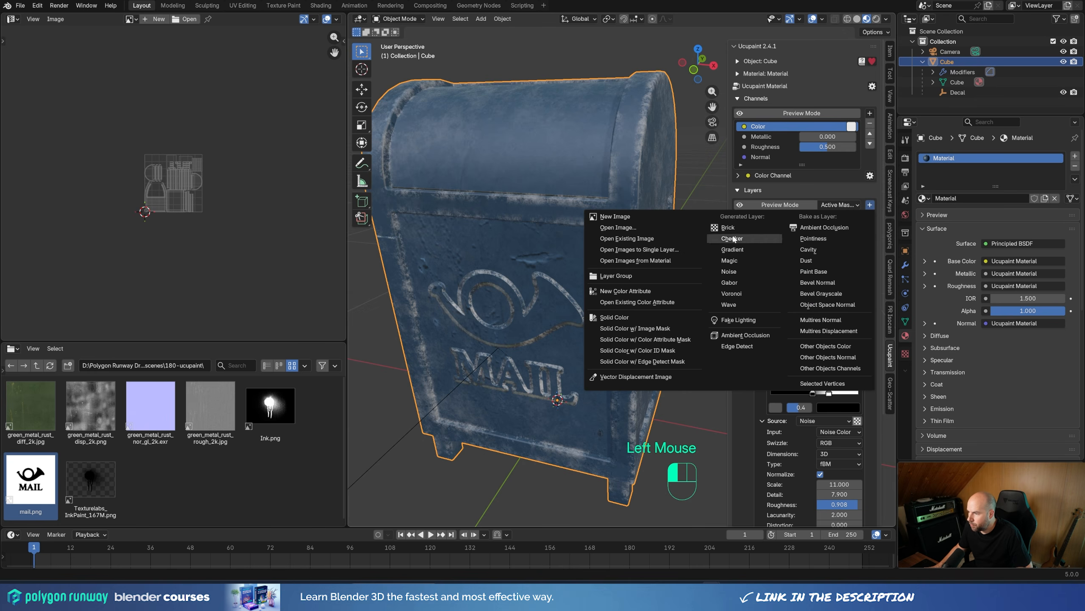
{"action": "left_click", "coordinate": [636, 318]}
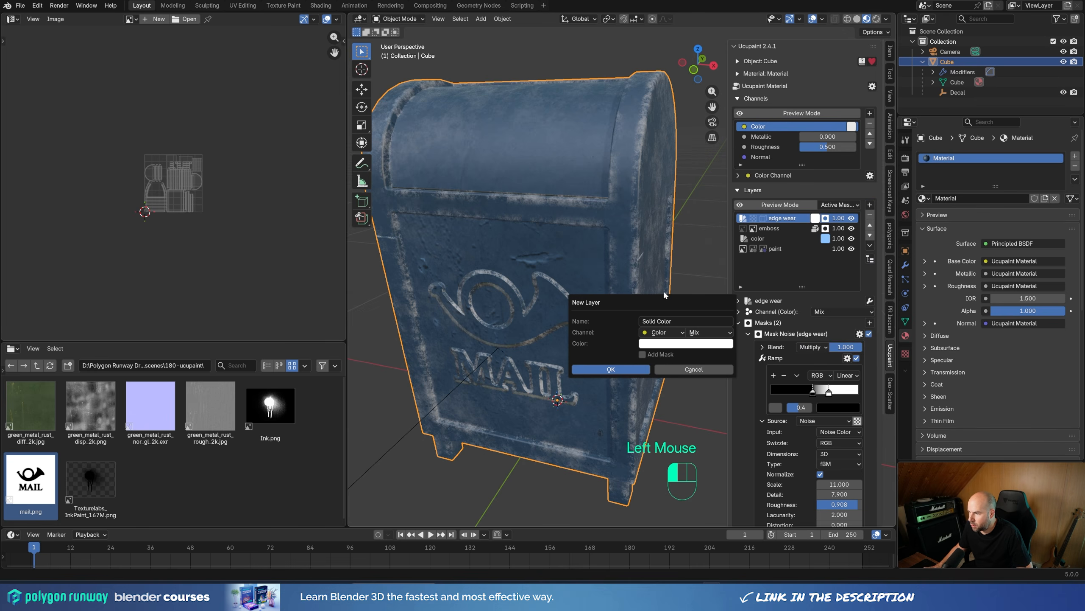
{"action": "left_click", "coordinate": [628, 368]}
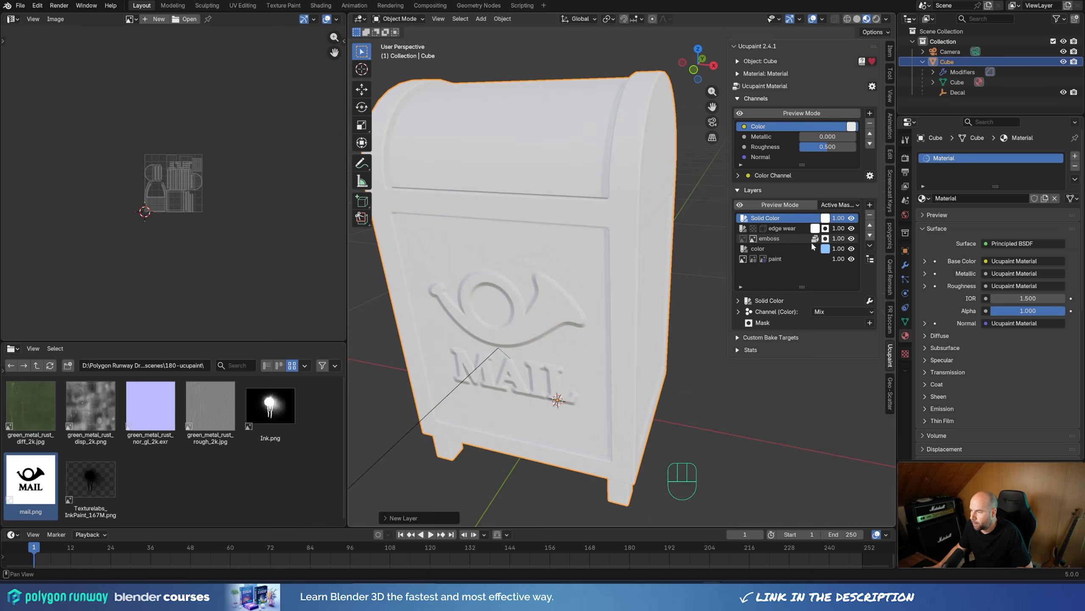
{"action": "middle_click_drag", "start_coordinate": [646, 314], "coordinate": [627, 313]}
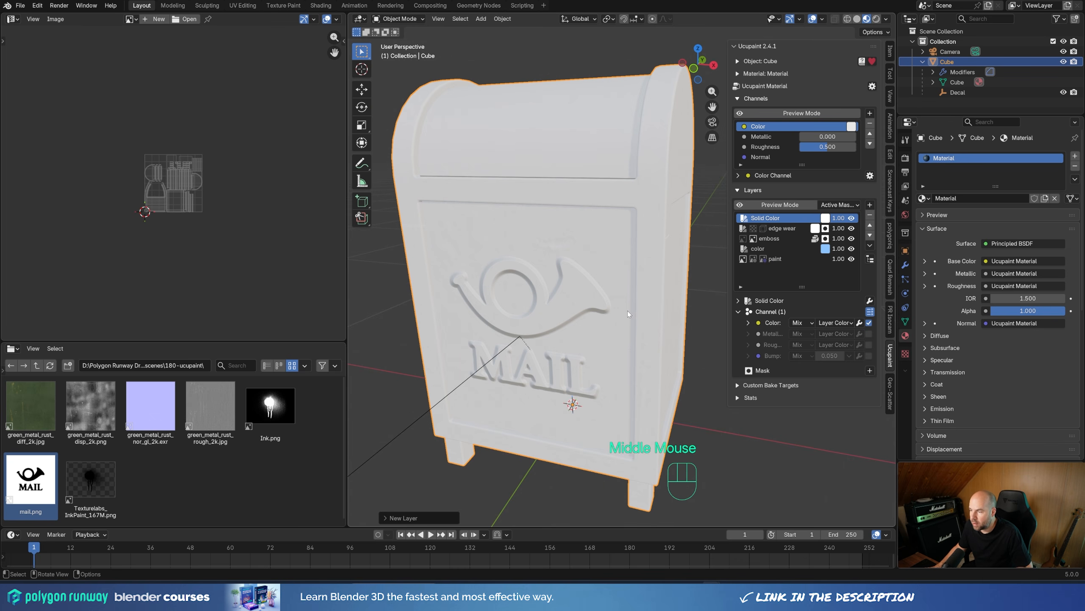
Step: Enable the Solid Color layer's Metallic and Roughness channels, with a custom roughness value of 0.214
{"action": "left_click", "coordinate": [869, 333]}
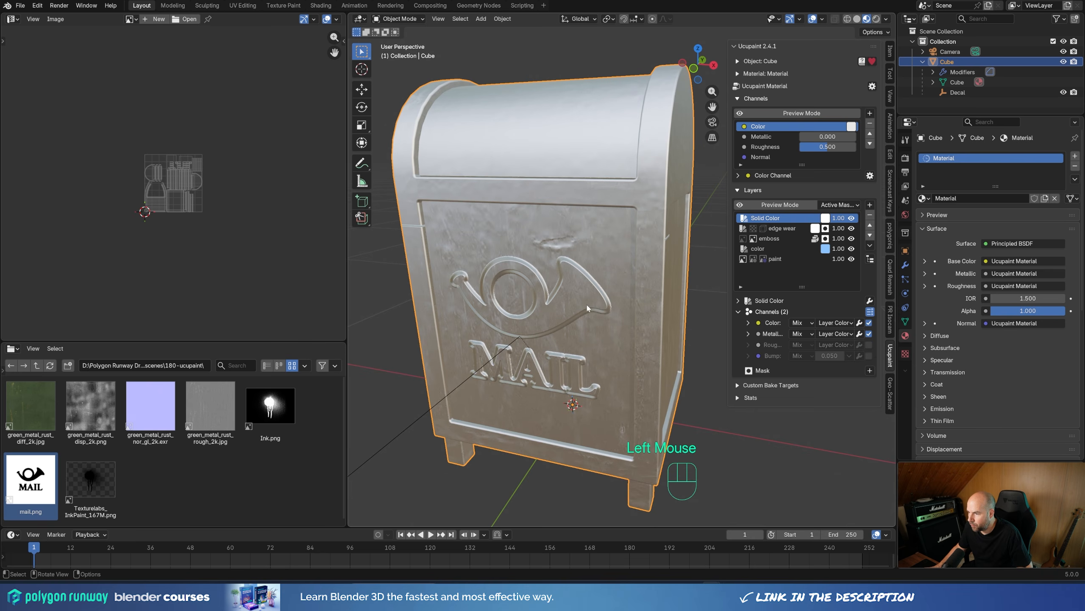
{"action": "middle_click_drag", "start_coordinate": [586, 302], "coordinate": [568, 319]}
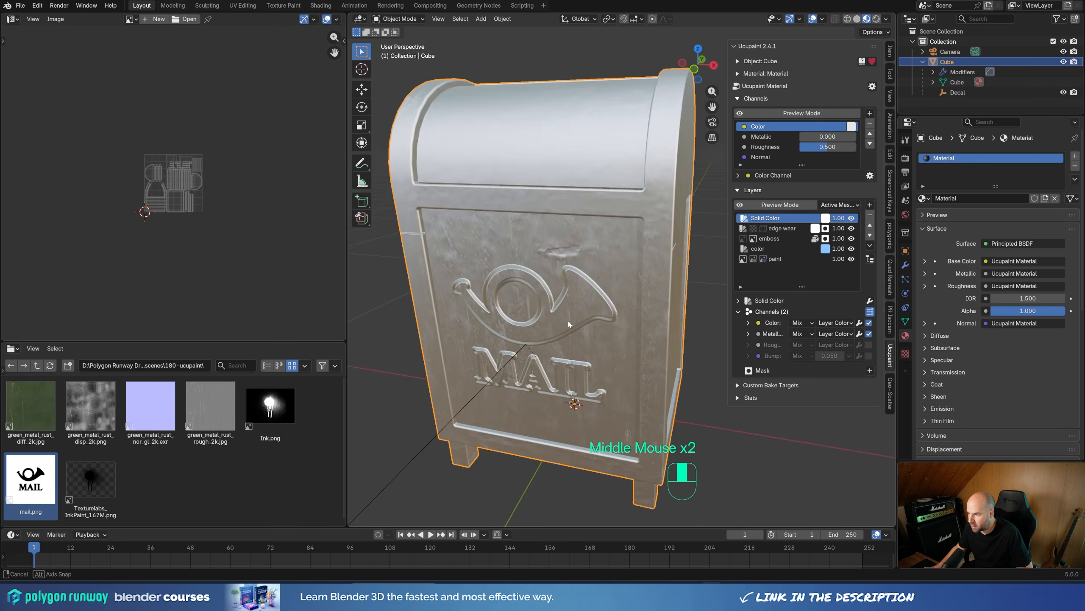
{"action": "scroll", "coordinate": [568, 318], "scroll_direction": "down", "scroll_amount": 2}
{"action": "left_click", "coordinate": [868, 345]}
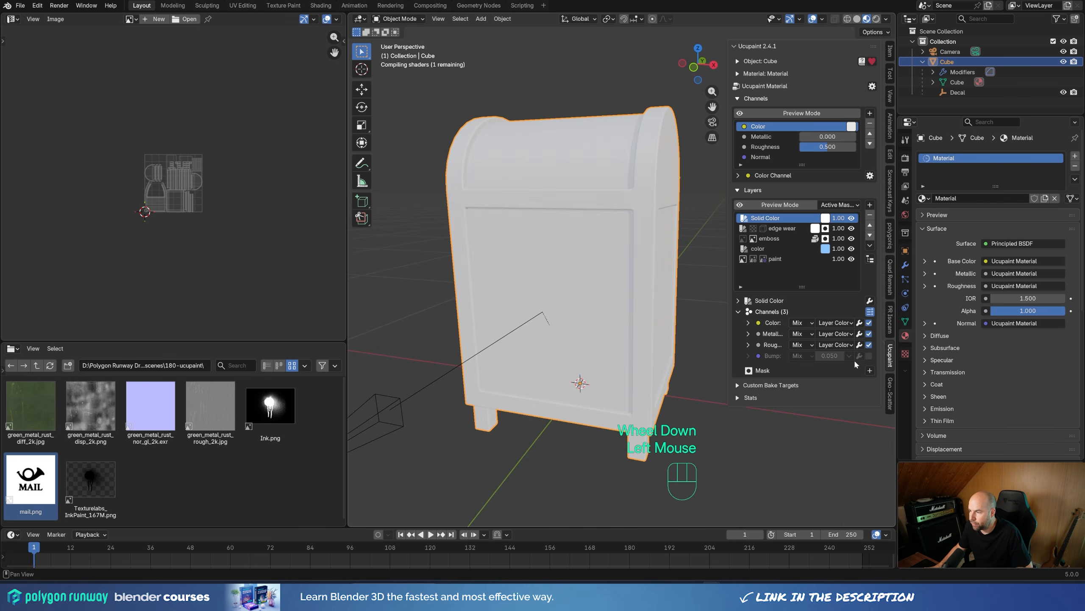
{"action": "left_click", "coordinate": [850, 345]}
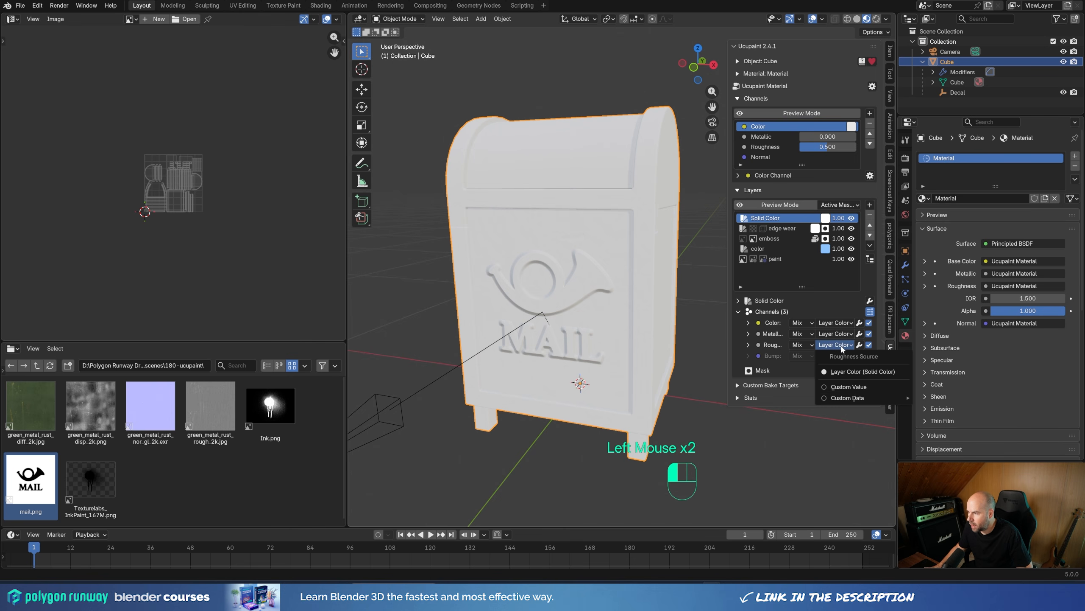
{"action": "left_click", "coordinate": [845, 388]}
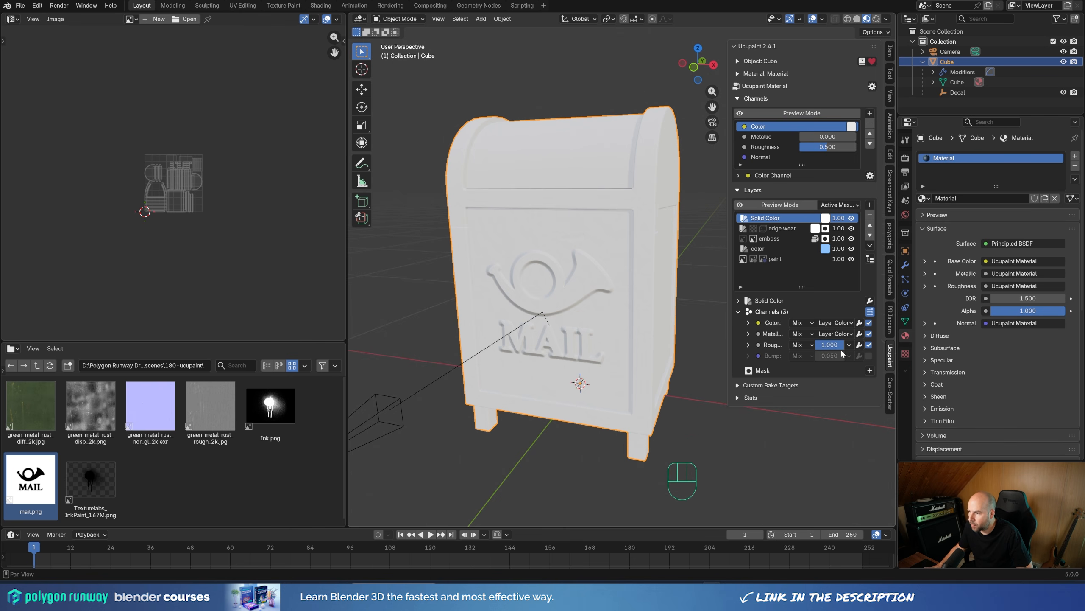
{"action": "mouse_move", "coordinate": [841, 350]}
{"action": "left_mouse_down"}
{"action": "mouse_move", "coordinate": [812, 350]}
{"action": "mouse_move", "coordinate": [827, 348]}
{"action": "left_mouse_up"}
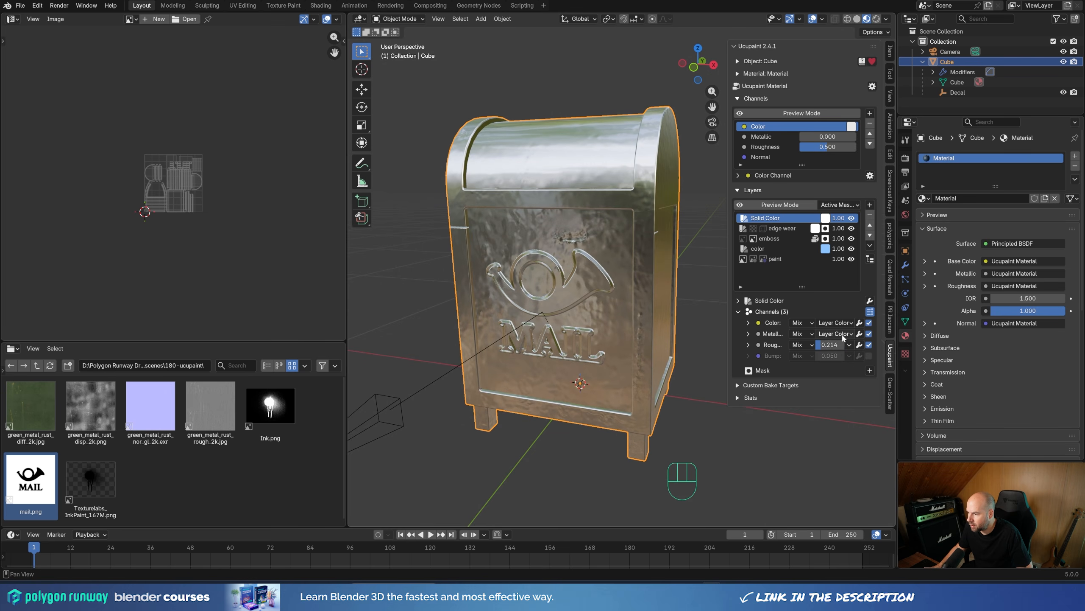
Step: Try custom metallic values of 0 and 1 on the Solid Color layer, and return the metallic source to Layer Color
{"action": "left_click", "coordinate": [835, 336]}
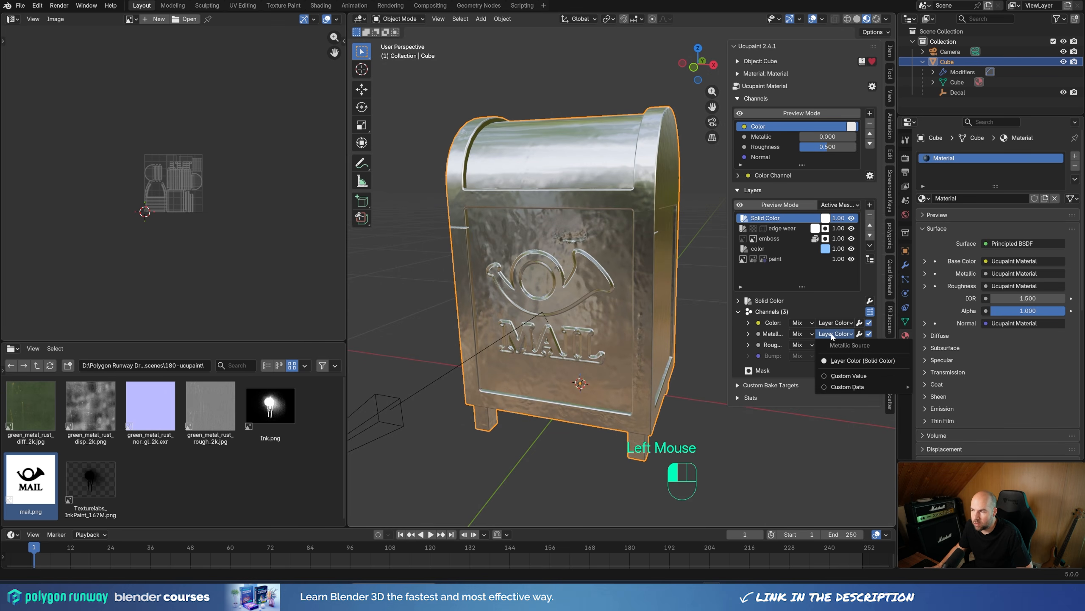
{"action": "left_click", "coordinate": [840, 376]}
{"action": "left_click_drag", "start_coordinate": [825, 336], "coordinate": [680, 337]}
{"action": "scroll", "coordinate": [683, 329], "scroll_direction": "up", "scroll_amount": 1}
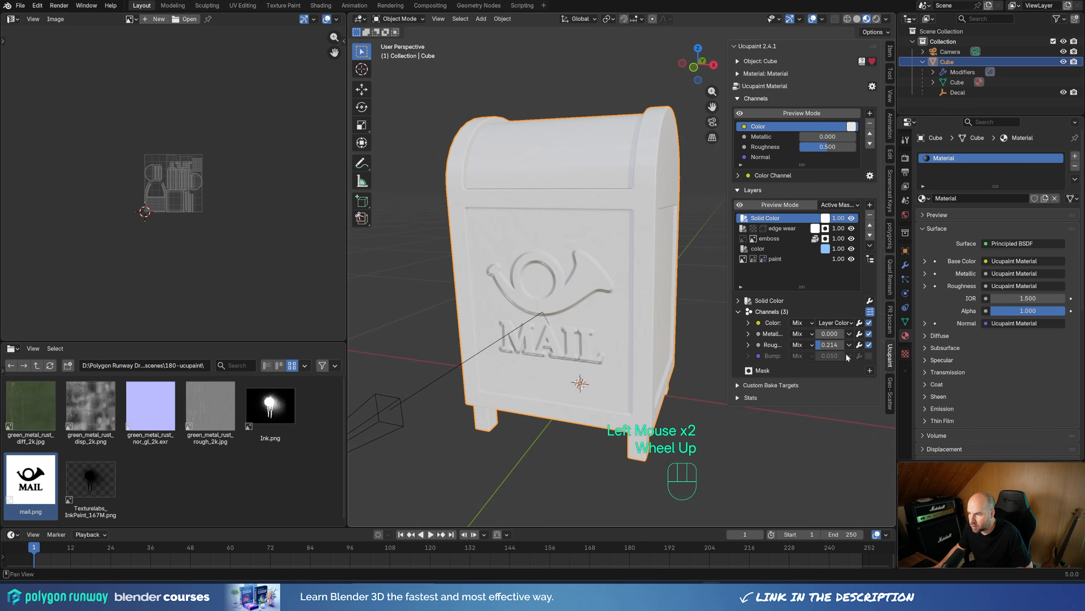
{"action": "left_click_drag", "start_coordinate": [827, 335], "coordinate": [861, 335]}
{"action": "left_click", "coordinate": [849, 334]}
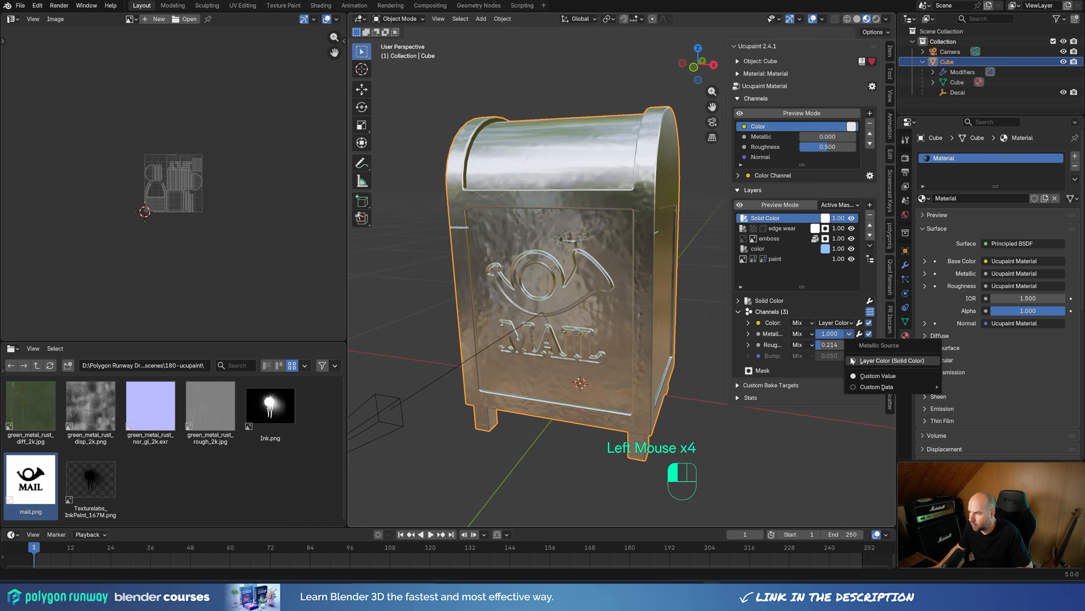
{"action": "left_click", "coordinate": [852, 360]}
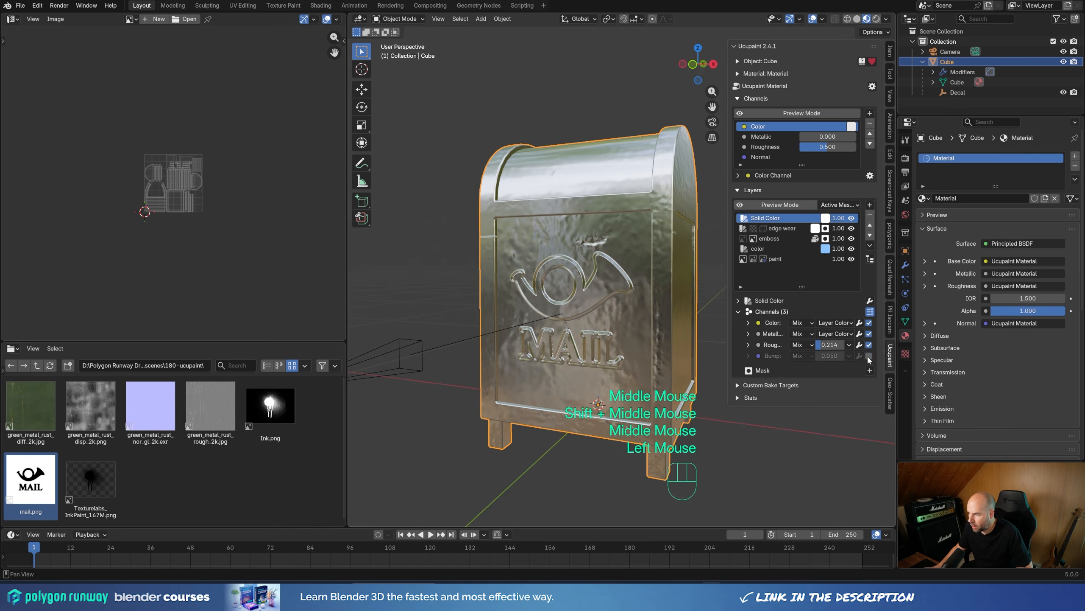
Step: Enable the Solid Color layer's Bump channel and add a black 2048 image mask with Multiply blending to the layer
{"action": "left_click", "coordinate": [869, 355]}
{"action": "middle_click_drag", "start_coordinate": [570, 281], "coordinate": [814, 372]}
{"action": "left_click", "coordinate": [869, 371]}
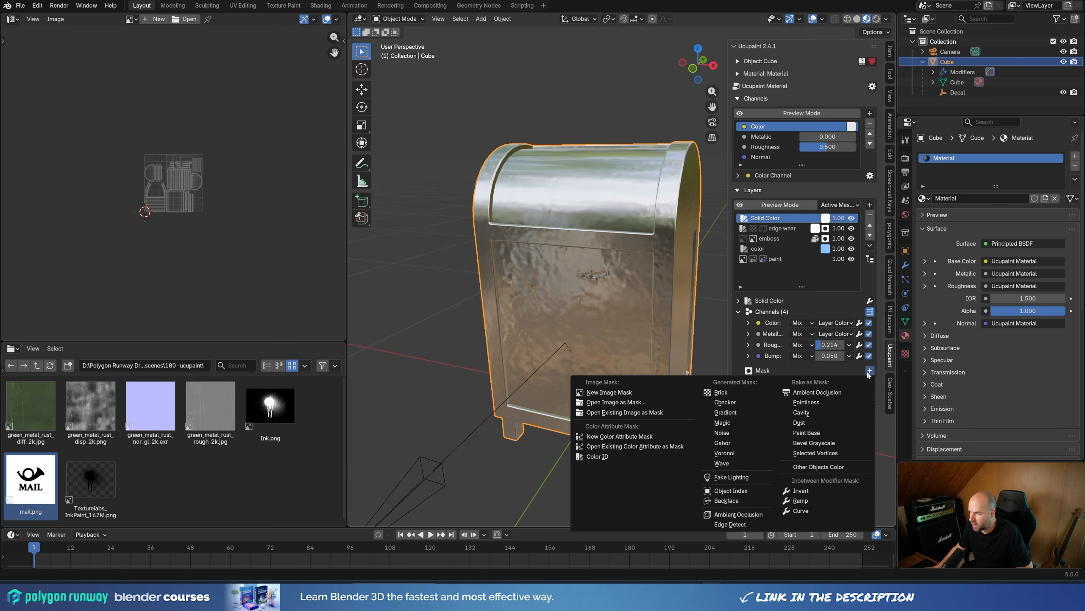
{"action": "left_click", "coordinate": [635, 394]}
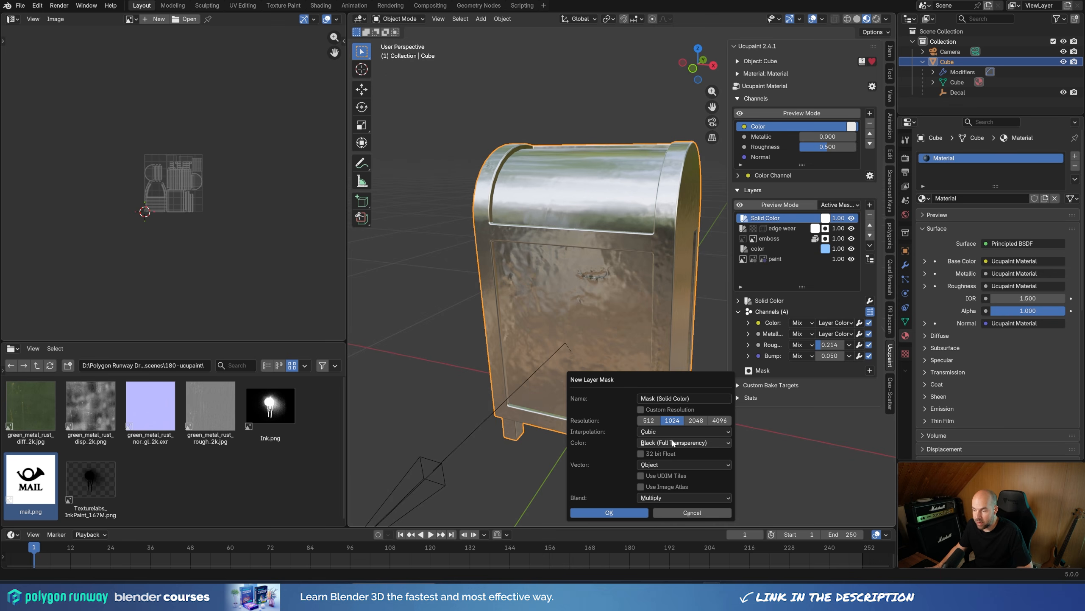
{"action": "left_click", "coordinate": [696, 420]}
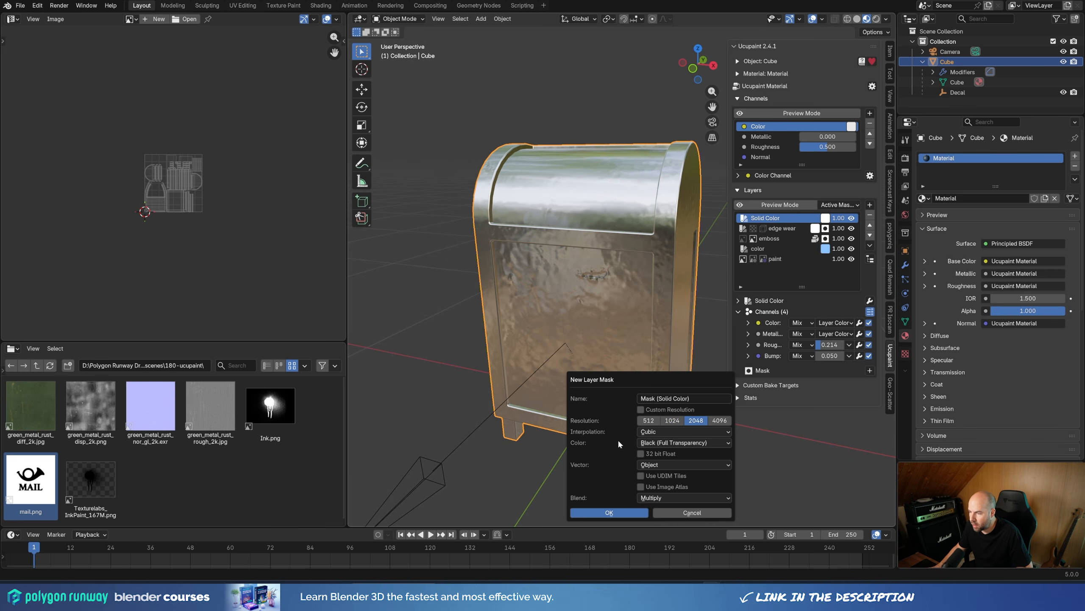
{"action": "left_click", "coordinate": [609, 513]}
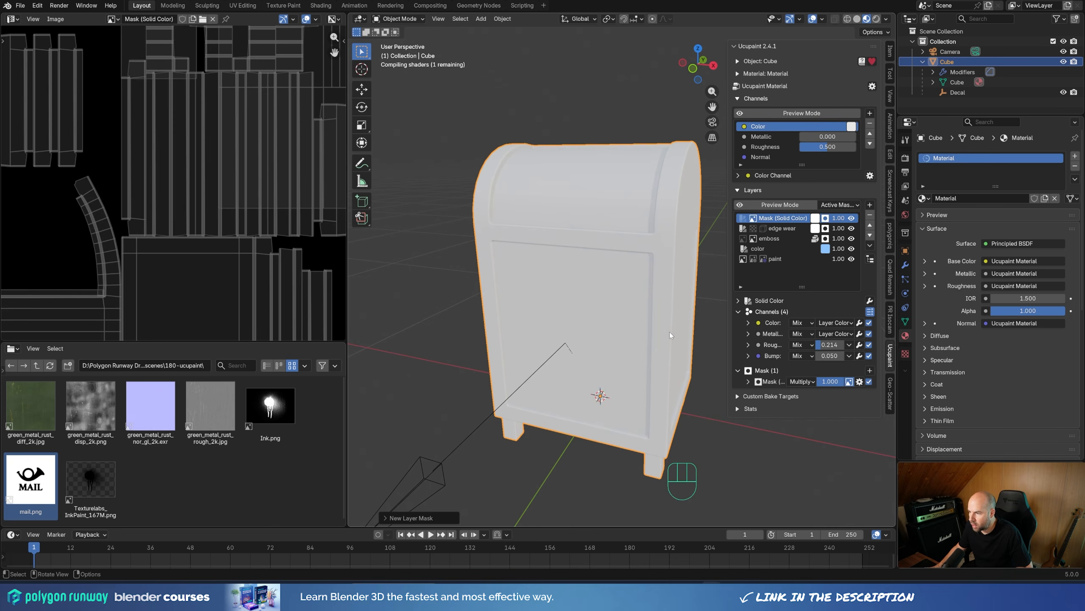
Step: Switch the mailbox to Texture Paint mode with the Paint Hard brush and turn off face selection masking
{"action": "middle_click_drag", "start_coordinate": [623, 268], "coordinate": [623, 306], "text": "shift"}
{"action": "double_click", "coordinate": [752, 218]}
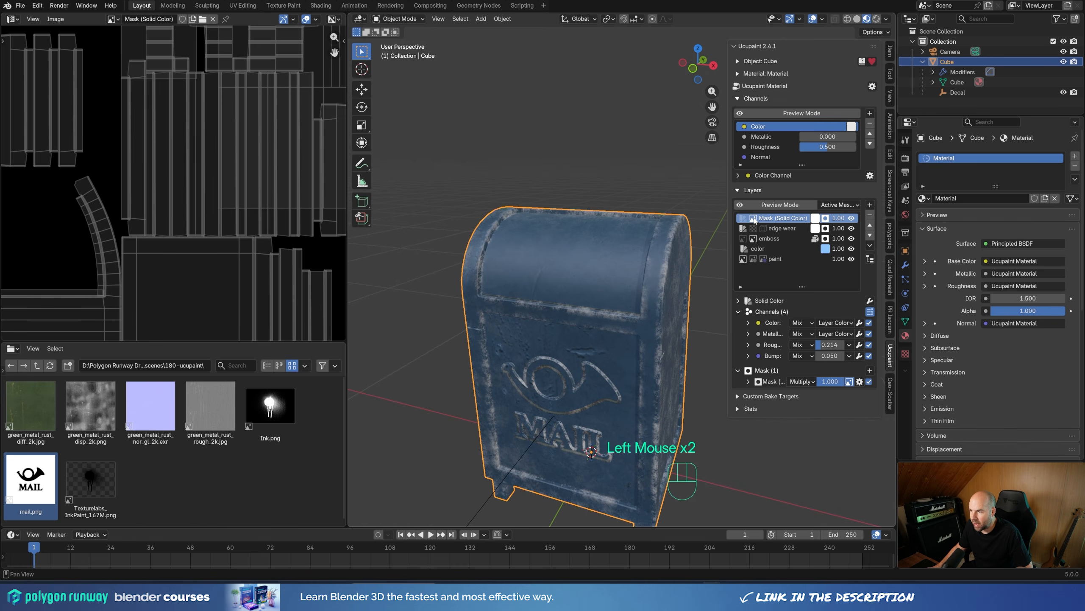
{"action": "scroll", "coordinate": [184, 157], "scroll_direction": "down", "scroll_amount": 2}
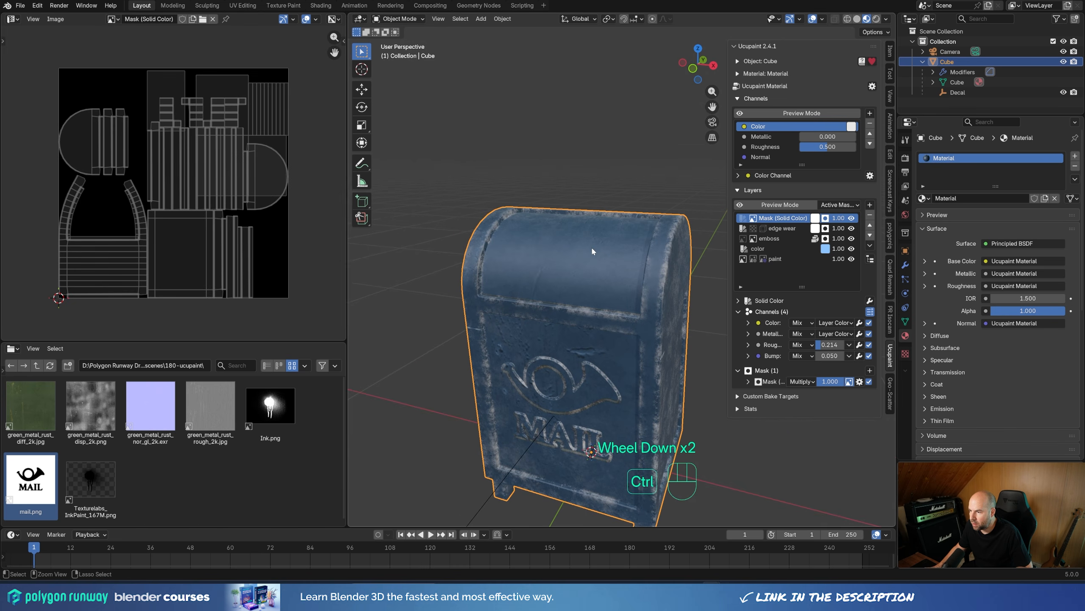
{"action": "key", "text": "ctrl+Tab"}
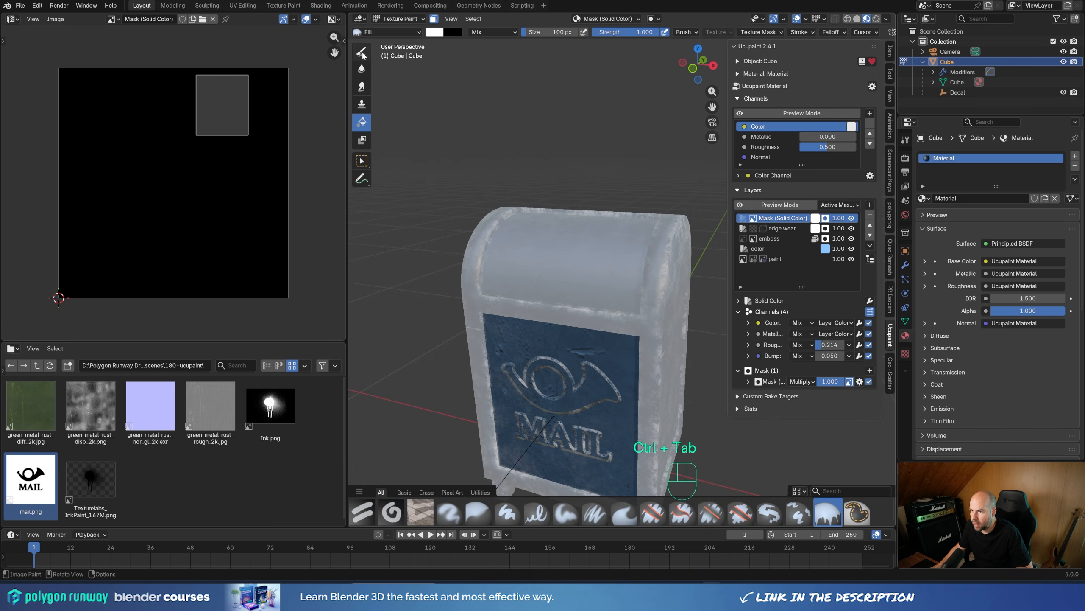
{"action": "left_click", "coordinate": [362, 52]}
{"action": "left_click", "coordinate": [362, 52]}
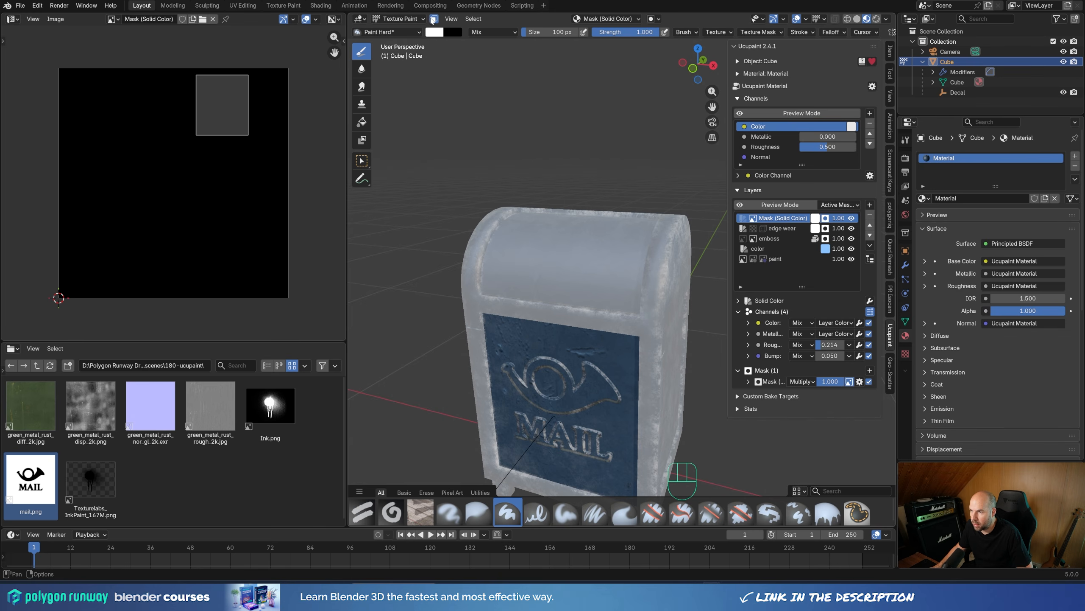
{"action": "left_click", "coordinate": [435, 19]}
Step: Try a dab of paint on the mailbox's top edge and undo it
{"action": "mouse_move", "coordinate": [545, 227]}
{"action": "middle_mouse_down"}
{"action": "mouse_move", "coordinate": [550, 274]}
{"action": "mouse_move", "coordinate": [513, 203]}
{"action": "middle_mouse_up"}
{"action": "left_click", "coordinate": [507, 207]}
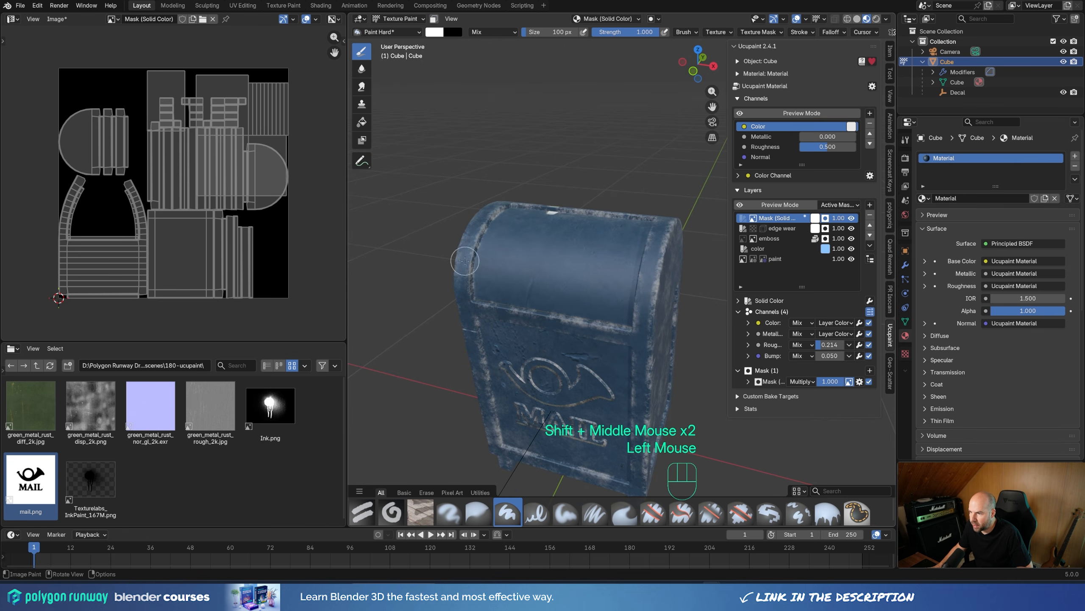
{"action": "key", "text": "ctrl+z"}
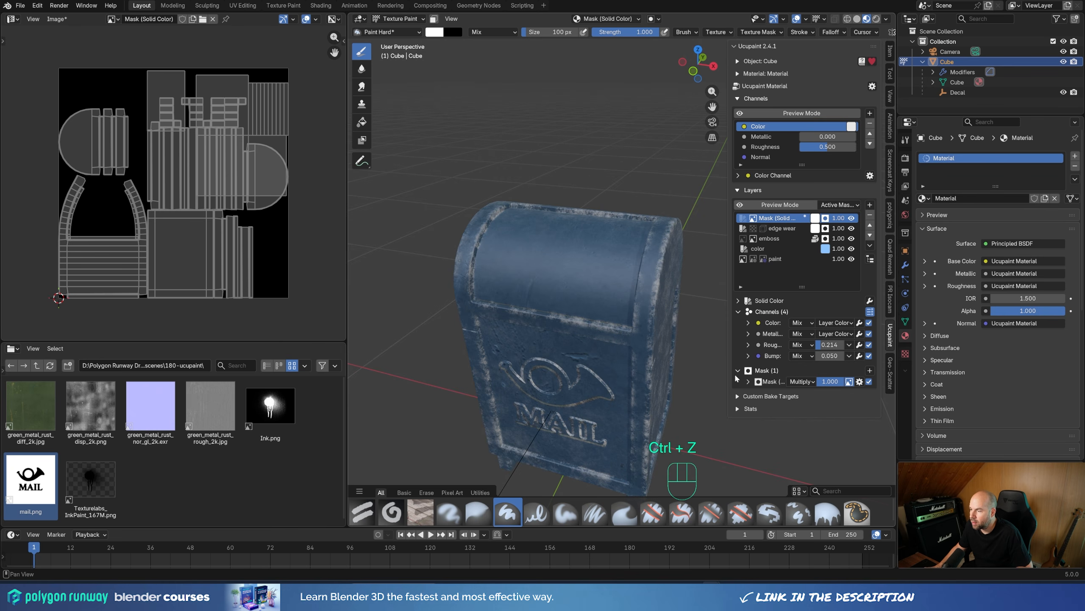
Step: Set the Solid Color layer's image mask to UV vector coordinates
{"action": "left_click", "coordinate": [748, 382]}
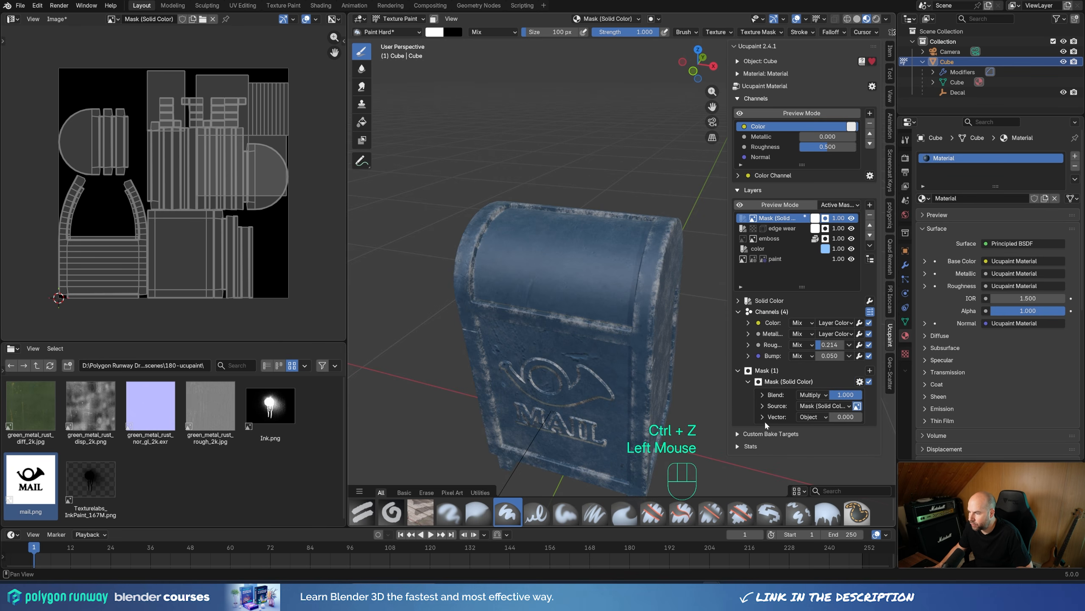
{"action": "left_click", "coordinate": [812, 417]}
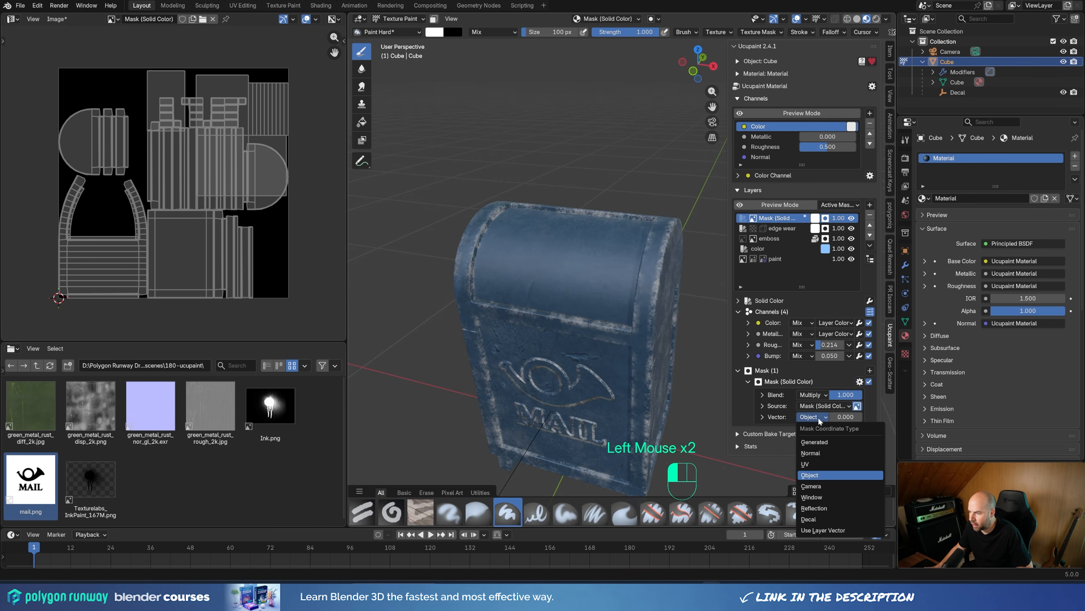
{"action": "left_click", "coordinate": [807, 465]}
Step: Try a test stroke across the mailbox's curved lid and undo it
{"action": "middle_click_drag", "start_coordinate": [537, 243], "coordinate": [531, 243]}
{"action": "key", "text": "ctrl+z"}
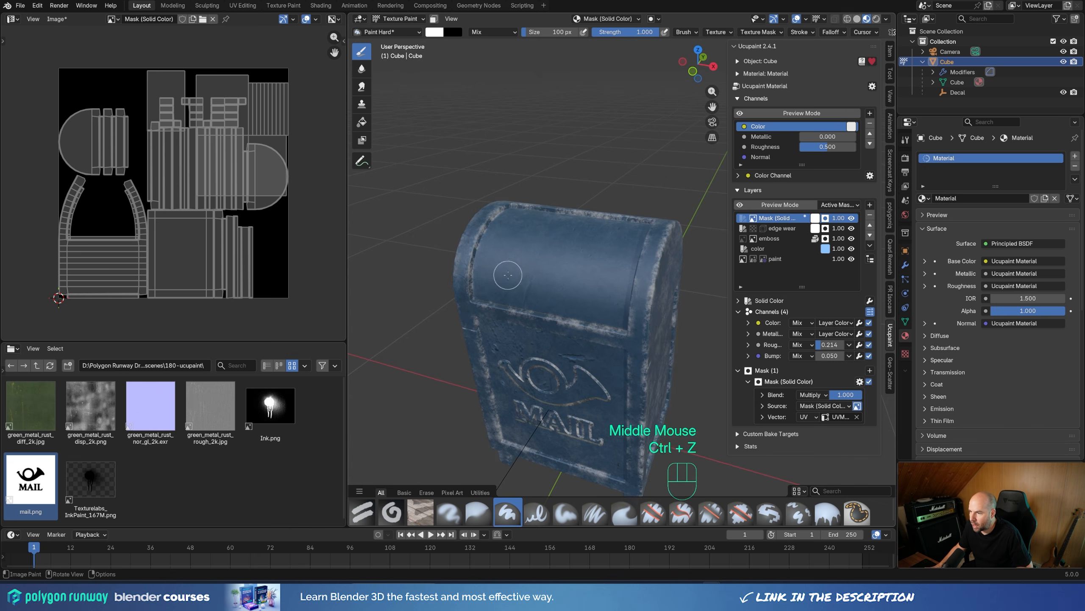
{"action": "mouse_move", "coordinate": [507, 275]}
{"action": "left_mouse_down"}
{"action": "mouse_move", "coordinate": [620, 253]}
{"action": "mouse_move", "coordinate": [580, 247]}
{"action": "left_mouse_up"}
{"action": "key", "text": "ctrl+z"}
Step: Paint a white stroke across the curved lid in the mask to reveal the bare metal layer
{"action": "scroll", "coordinate": [538, 274], "scroll_direction": "up", "scroll_amount": 2}
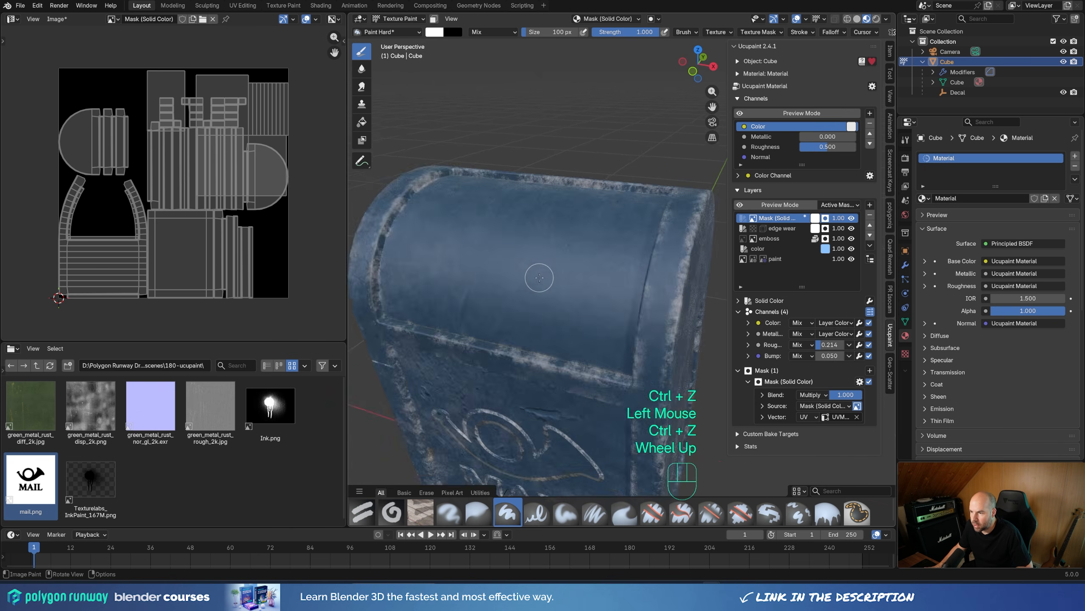
{"action": "middle_click_drag", "start_coordinate": [538, 274], "coordinate": [569, 274], "text": "shift"}
{"action": "left_click_drag", "start_coordinate": [431, 269], "coordinate": [616, 233]}
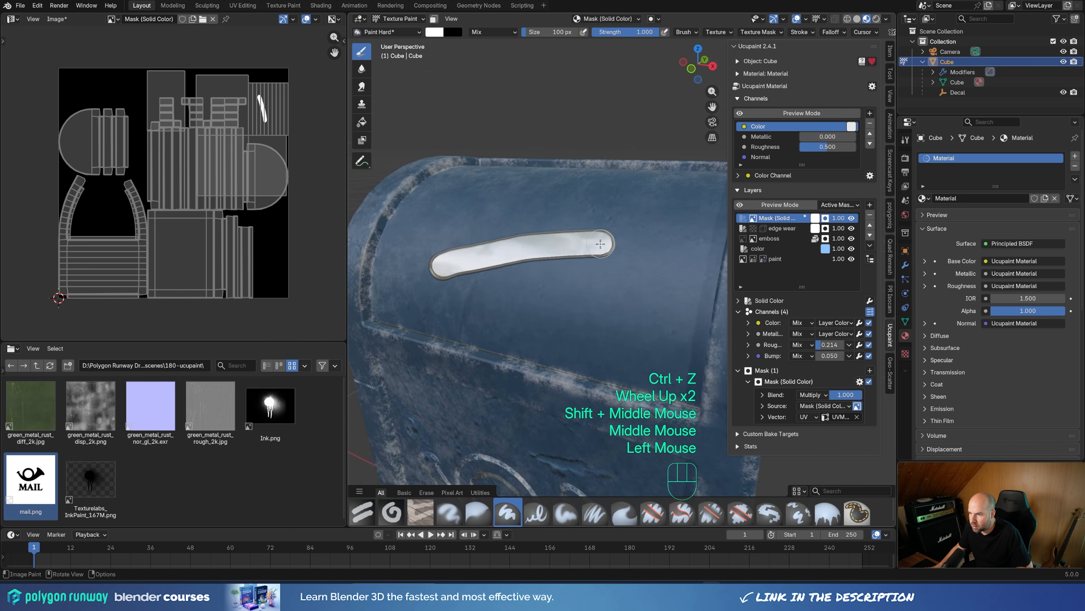
Step: Set the Solid Color layer's bump channel value to -0.05
{"action": "mouse_move", "coordinate": [615, 233]}
{"action": "middle_mouse_down"}
{"action": "mouse_move", "coordinate": [510, 256]}
{"action": "mouse_move", "coordinate": [523, 293]}
{"action": "mouse_move", "coordinate": [514, 308]}
{"action": "middle_mouse_up"}
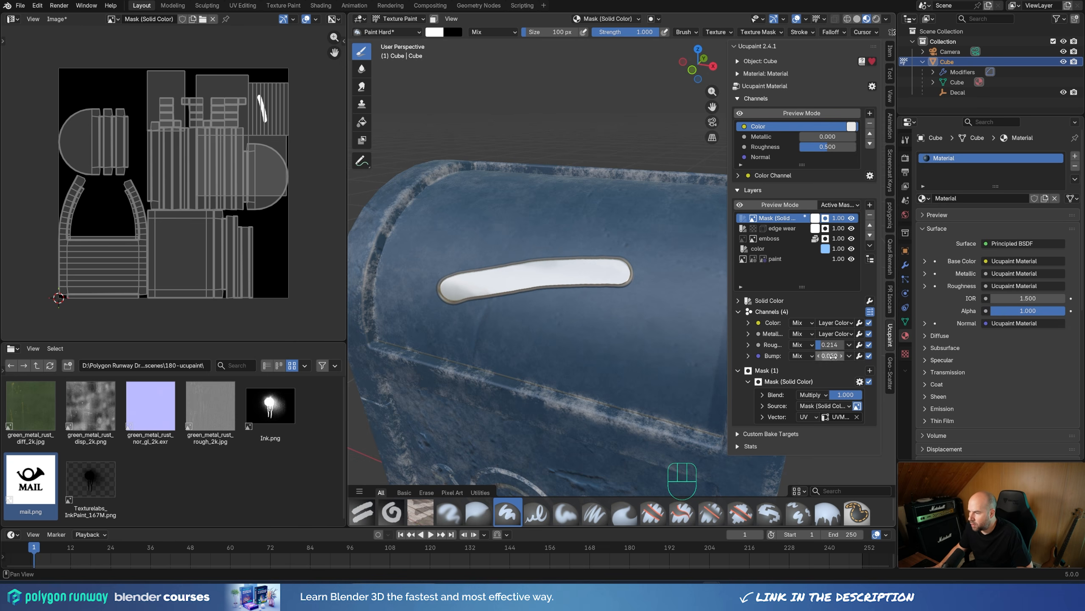
{"action": "left_click_drag", "start_coordinate": [831, 356], "coordinate": [804, 356], "text": "shift"}
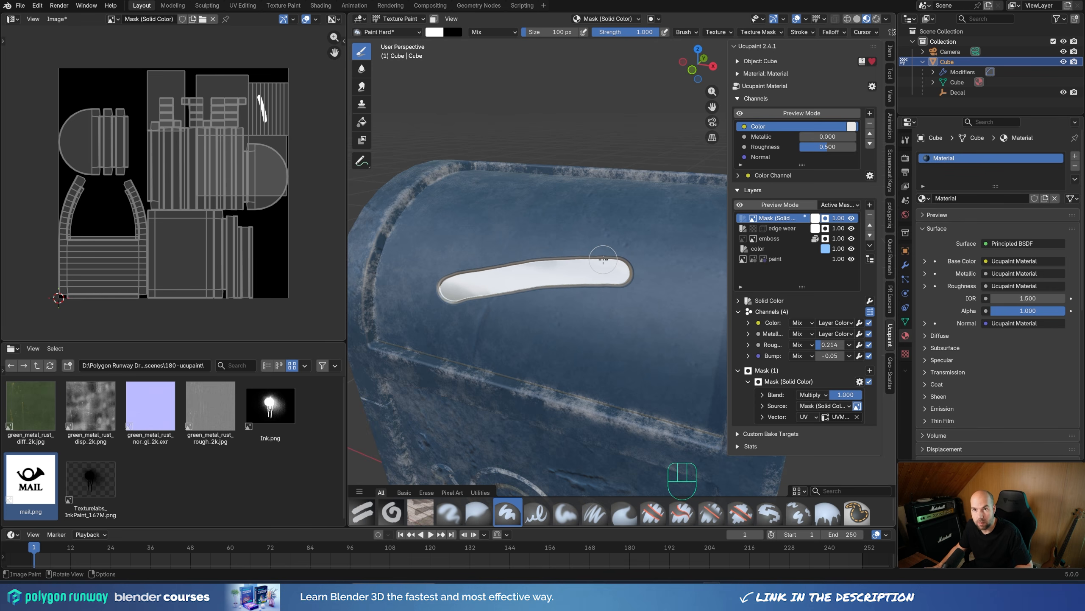
Step: Paint a ragged white patch over the smooth stroke on the curved lid with the Grunge brush
{"action": "left_click", "coordinate": [363, 512]}
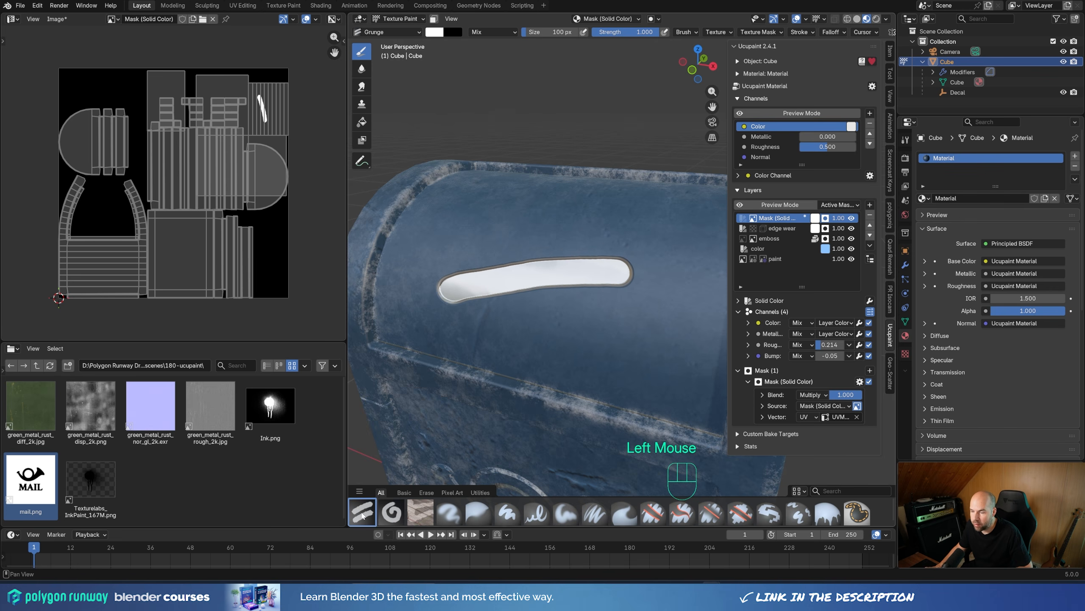
{"action": "mouse_move", "coordinate": [467, 330]}
{"action": "left_mouse_down"}
{"action": "mouse_move", "coordinate": [633, 302]}
{"action": "mouse_move", "coordinate": [448, 320]}
{"action": "mouse_move", "coordinate": [556, 296]}
{"action": "left_mouse_up"}
{"action": "scroll", "coordinate": [551, 286], "scroll_direction": "down", "scroll_amount": 2}
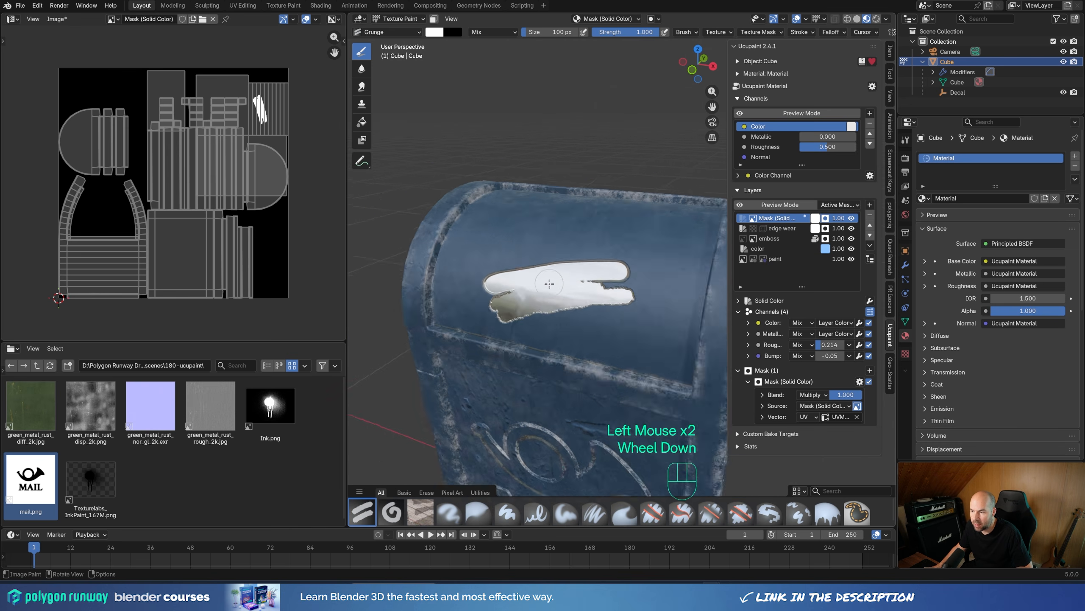
{"action": "middle_click_drag", "start_coordinate": [551, 286], "coordinate": [492, 317]}
{"action": "scroll", "coordinate": [489, 315], "scroll_direction": "up", "scroll_amount": 1}
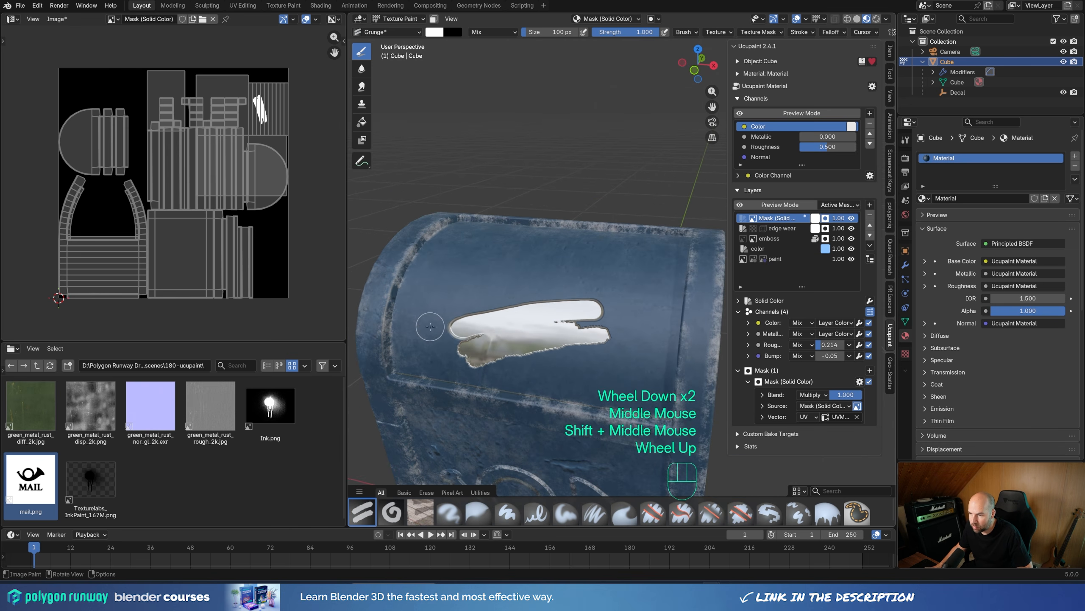
{"action": "left_click_drag", "start_coordinate": [431, 326], "coordinate": [594, 295]}
{"action": "mouse_move", "coordinate": [463, 302]}
{"action": "left_mouse_down"}
{"action": "mouse_move", "coordinate": [620, 286]}
{"action": "mouse_move", "coordinate": [598, 274]}
{"action": "mouse_move", "coordinate": [440, 336]}
{"action": "mouse_move", "coordinate": [623, 316]}
{"action": "left_mouse_up"}
{"action": "left_click_drag", "start_coordinate": [453, 342], "coordinate": [624, 318]}
{"action": "left_click", "coordinate": [532, 313]}
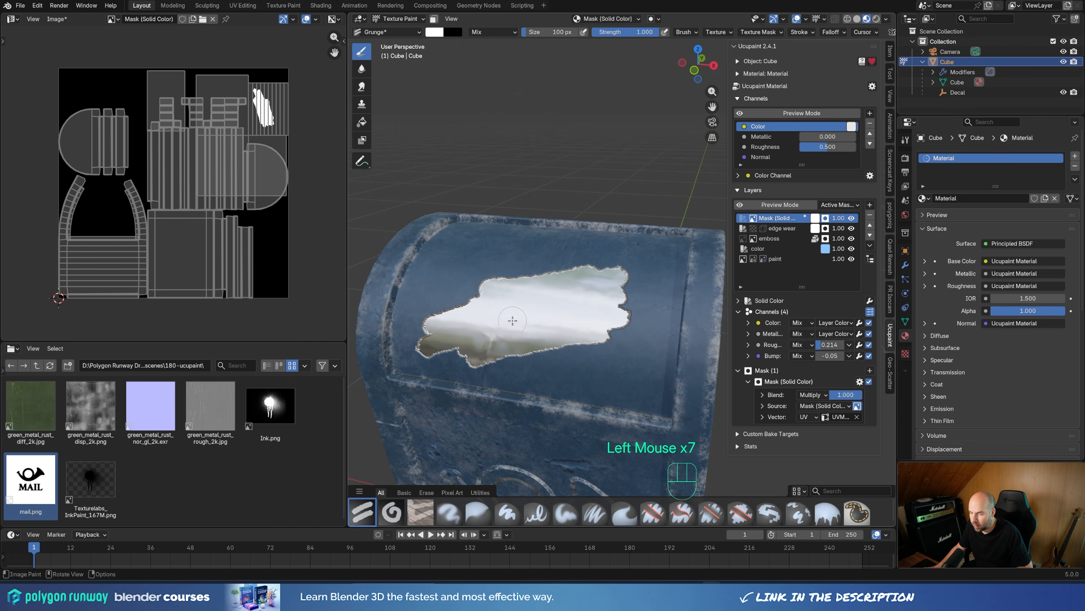
Step: Enlarge the Grunge brush to 766 px, try a dab on the lid and undo it
{"action": "scroll", "coordinate": [509, 315], "scroll_direction": "down", "scroll_amount": 1}
{"action": "key", "text": "f"}
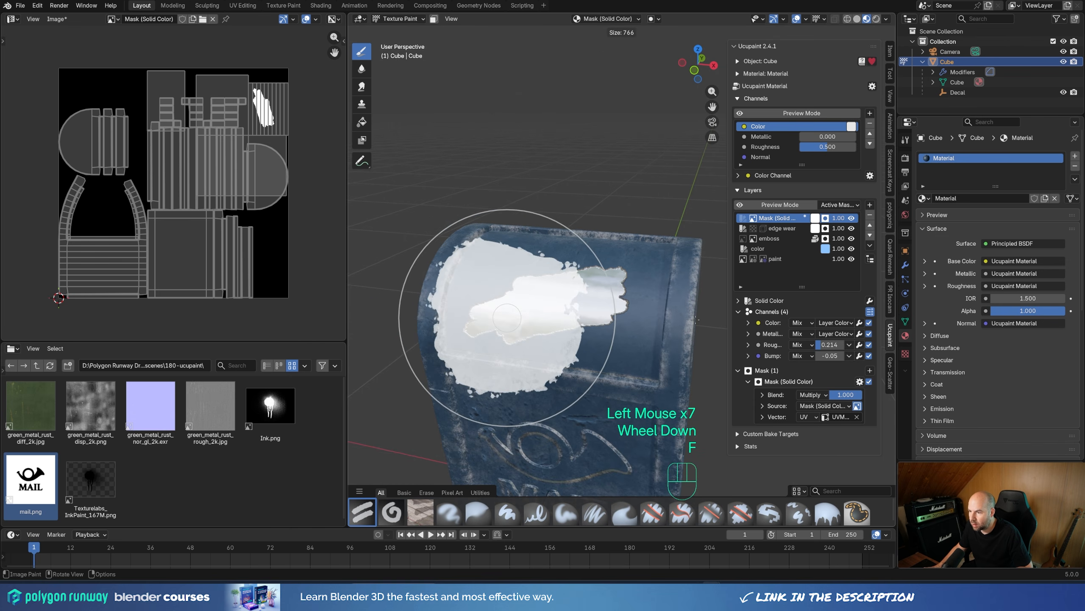
{"action": "left_click", "coordinate": [696, 319]}
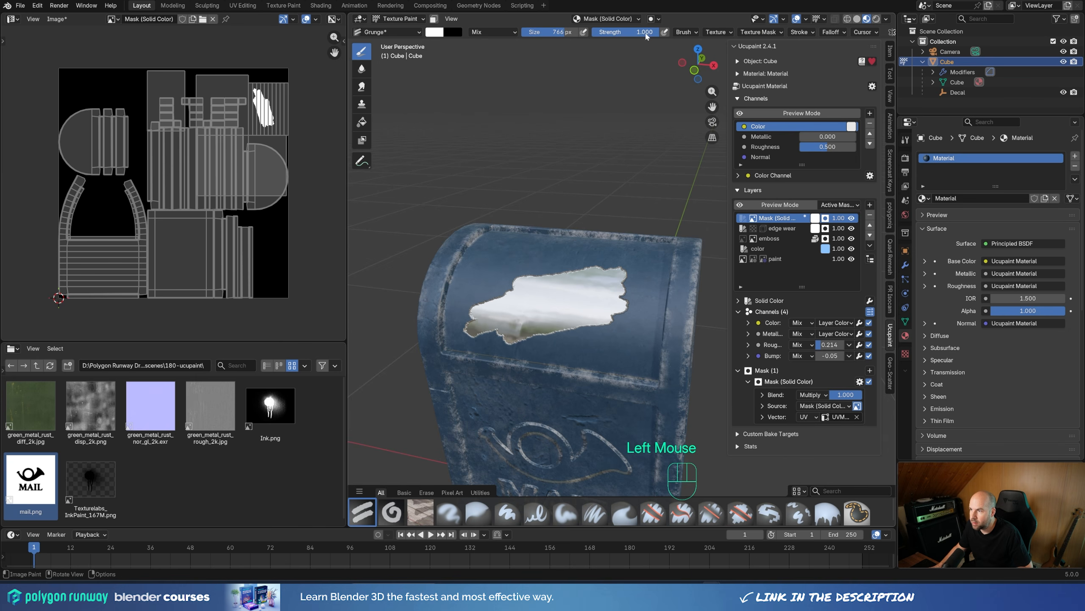
{"action": "left_click_drag", "start_coordinate": [647, 36], "coordinate": [615, 36]}
{"action": "key", "text": "ctrl+z"}
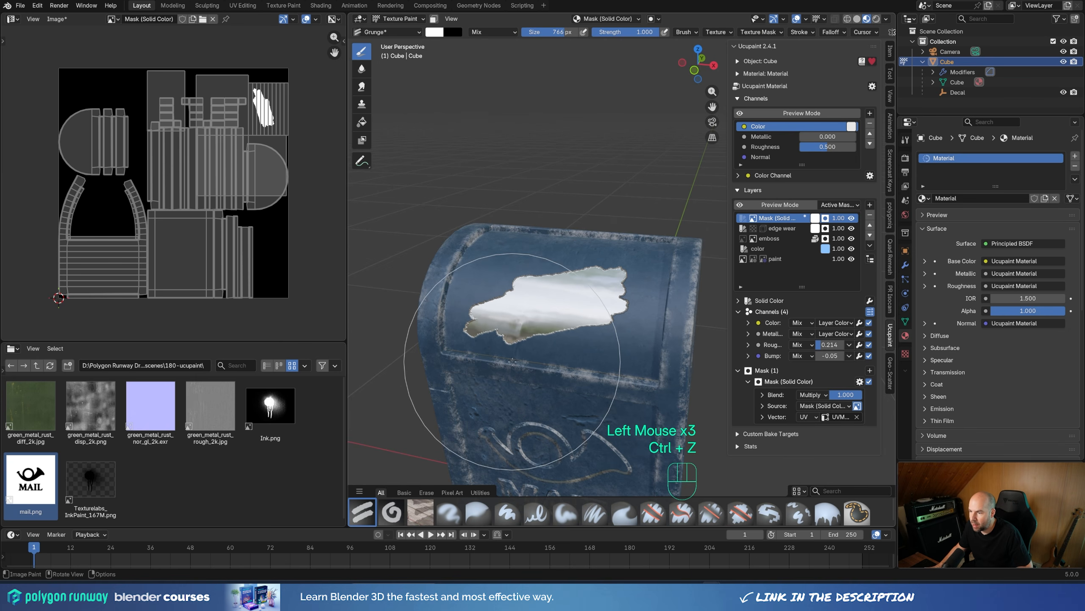
Step: Swap the paint color to black and erode the lower edge of the bare-metal patch with large dabs
{"action": "key", "text": "x"}
{"action": "left_click", "coordinate": [500, 385]}
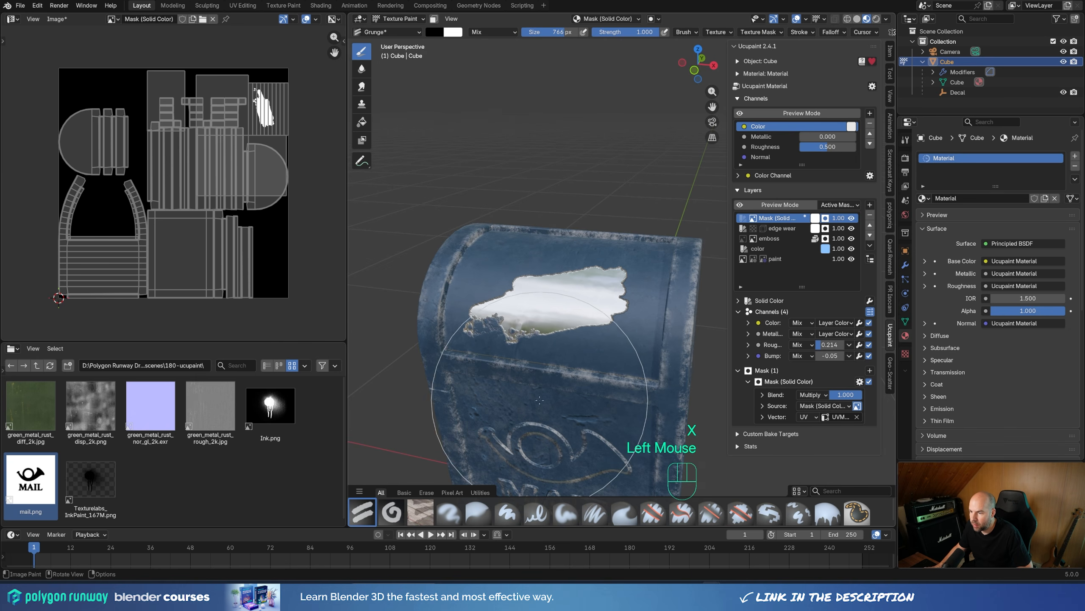
{"action": "left_click", "coordinate": [605, 391]}
{"action": "left_click", "coordinate": [619, 388]}
{"action": "left_click", "coordinate": [572, 404]}
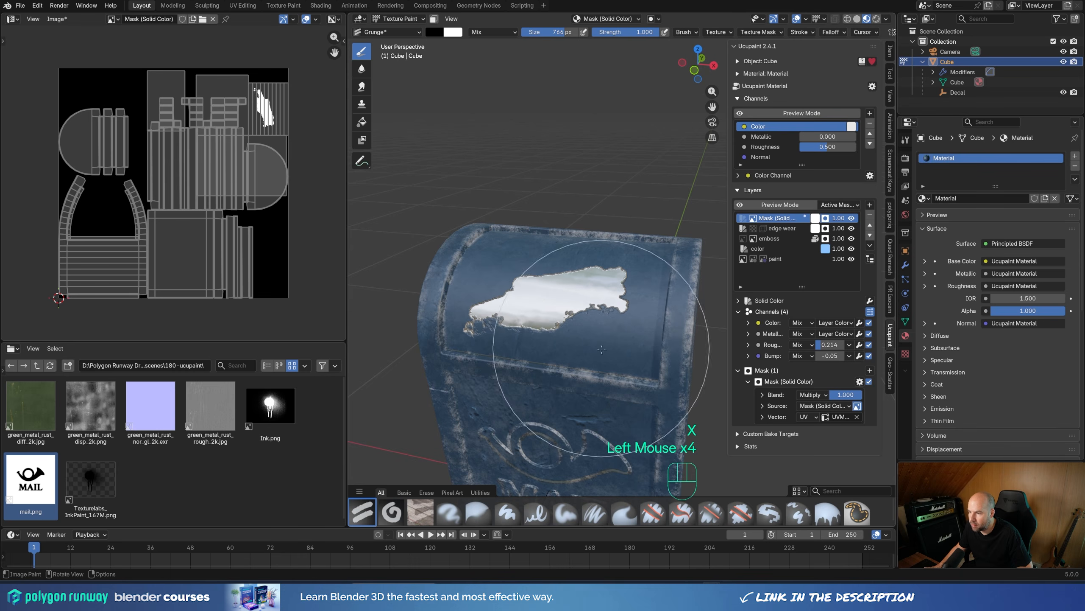
Step: Erode the upper edge of the bare-metal patch with large black Grunge dabs
{"action": "left_click", "coordinate": [511, 204]}
{"action": "left_click", "coordinate": [481, 225]}
{"action": "left_click", "coordinate": [588, 194]}
{"action": "left_click", "coordinate": [588, 206]}
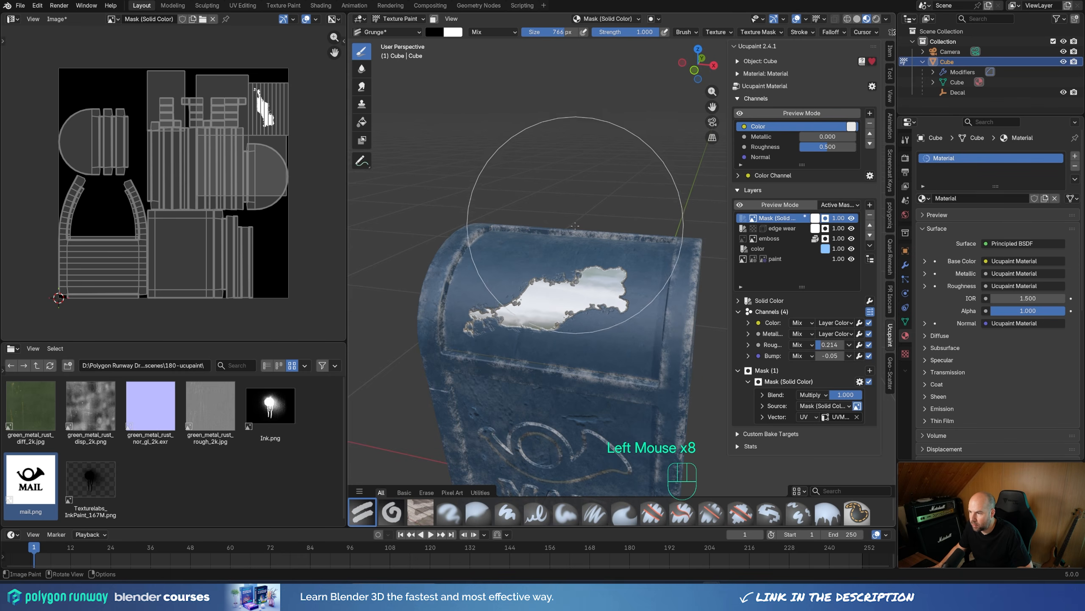
{"action": "left_click", "coordinate": [584, 217]}
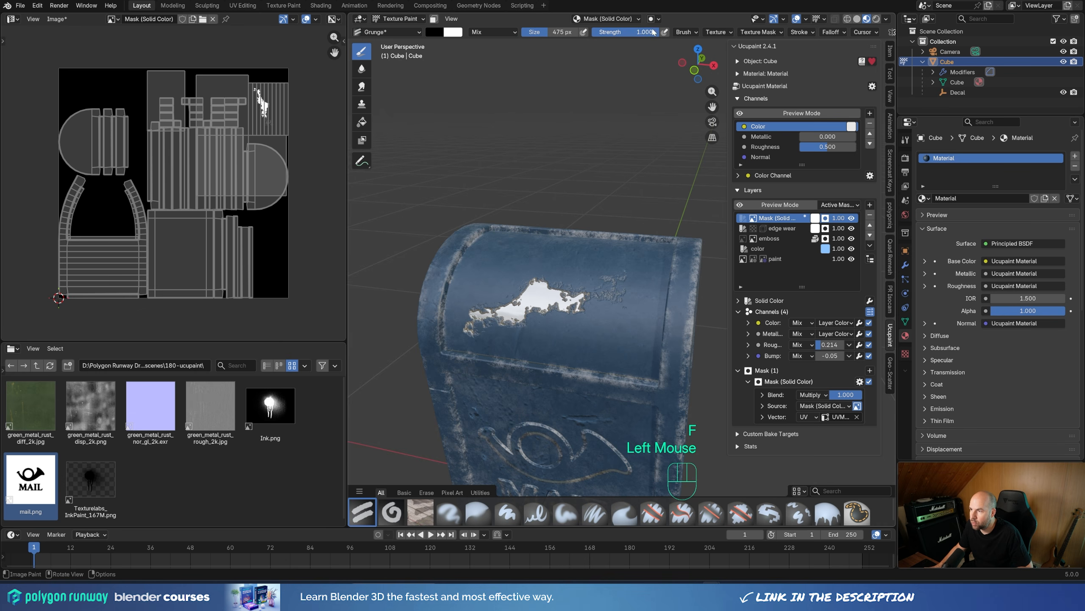
Step: Set the brush strength to 0.469, swap to white, then try a dab on the patch and undo it
{"action": "left_click_drag", "start_coordinate": [654, 32], "coordinate": [618, 33]}
{"action": "key", "text": "x"}
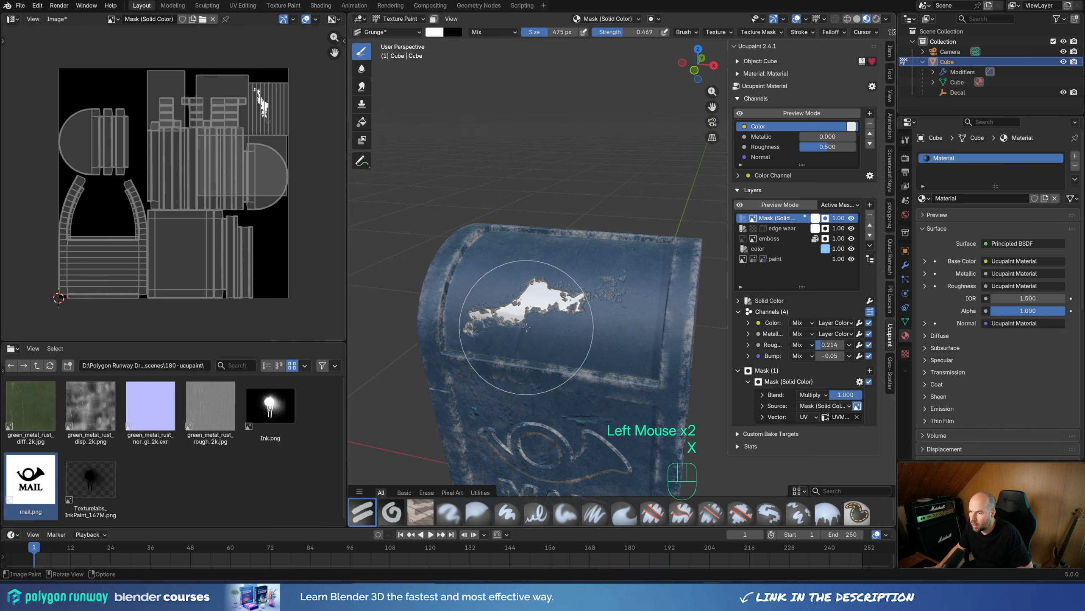
{"action": "scroll", "coordinate": [544, 306], "scroll_direction": "up", "scroll_amount": 1}
{"action": "middle_click_drag", "start_coordinate": [544, 303], "coordinate": [508, 355]}
{"action": "scroll", "coordinate": [436, 327], "scroll_direction": "up", "scroll_amount": 1}
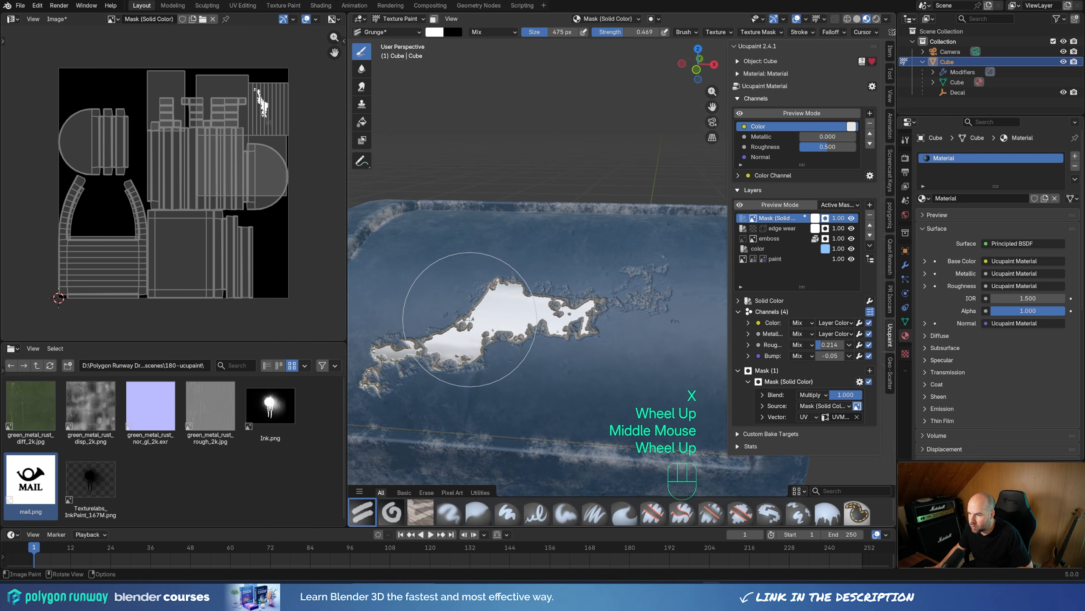
{"action": "left_click", "coordinate": [426, 348]}
{"action": "key", "text": "ctrl+z"}
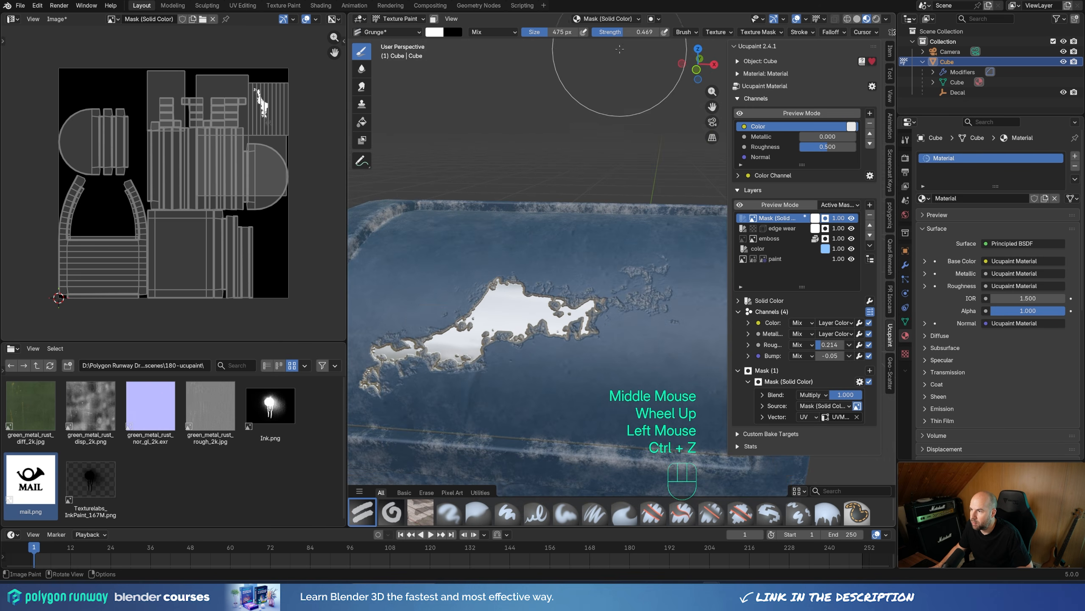
Step: Set the brush to strength 0.214 and size 297 px, and dab semi-transparent white around the bare-metal patch
{"action": "left_click_drag", "start_coordinate": [620, 32], "coordinate": [602, 32]}
{"action": "key", "text": "f"}
{"action": "left_click", "coordinate": [478, 320]}
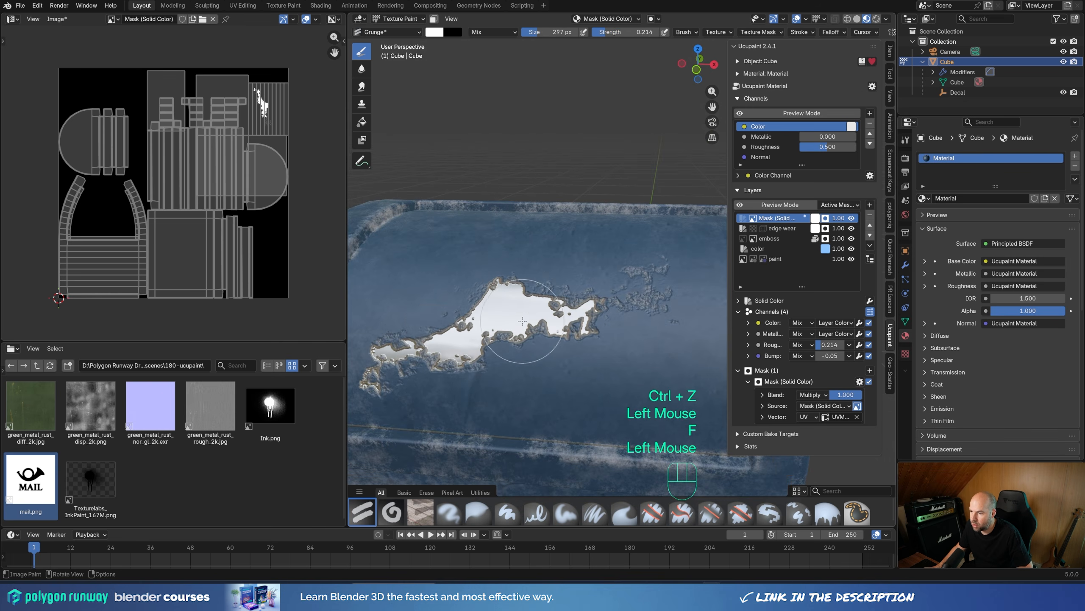
{"action": "scroll", "coordinate": [478, 320], "scroll_direction": "down", "scroll_amount": 1}
{"action": "left_click", "coordinate": [483, 319]}
{"action": "left_click", "coordinate": [506, 306]}
{"action": "left_click", "coordinate": [548, 287]}
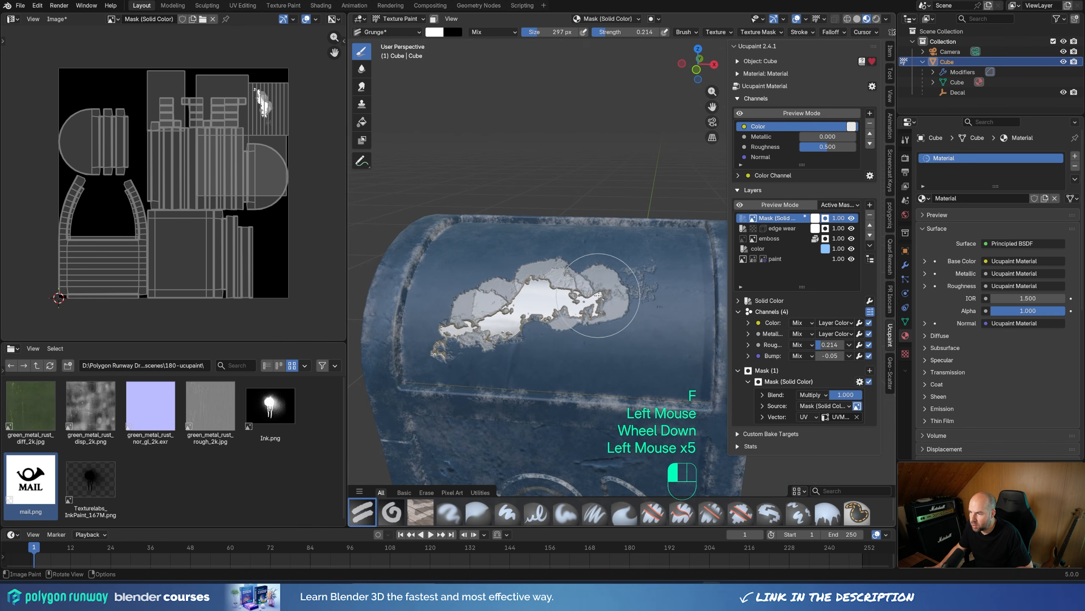
{"action": "left_click", "coordinate": [478, 310]}
{"action": "left_click", "coordinate": [491, 348]}
{"action": "left_click", "coordinate": [452, 345]}
{"action": "key", "text": "ctrl+z"}
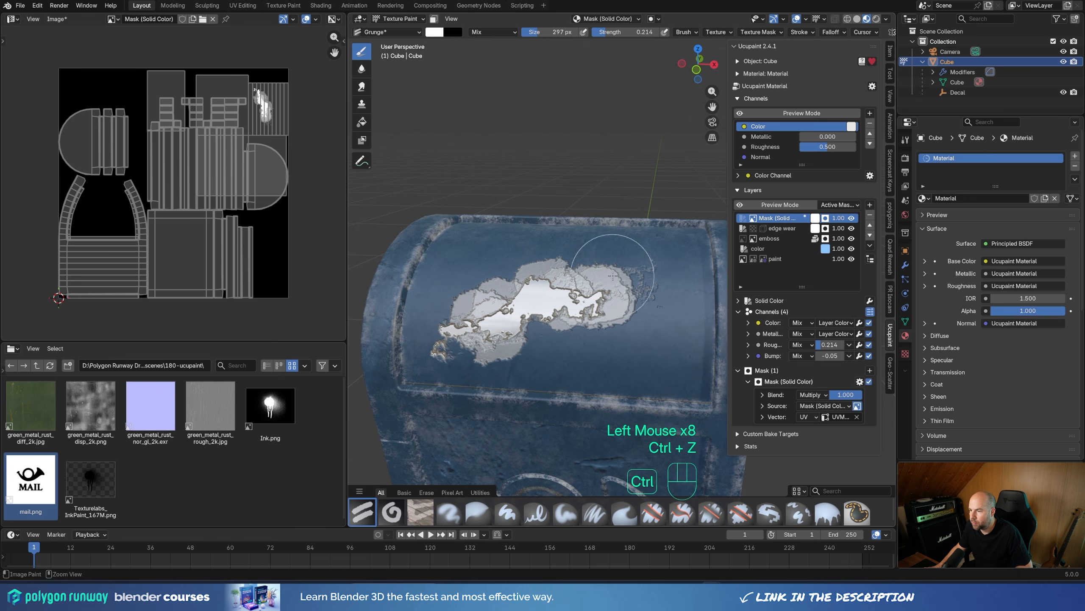
{"action": "left_click", "coordinate": [534, 302]}
Step: Reduce the brush strength to 0.066 and add faint white dabs around both ends of the patch
{"action": "left_click_drag", "start_coordinate": [626, 32], "coordinate": [616, 33]}
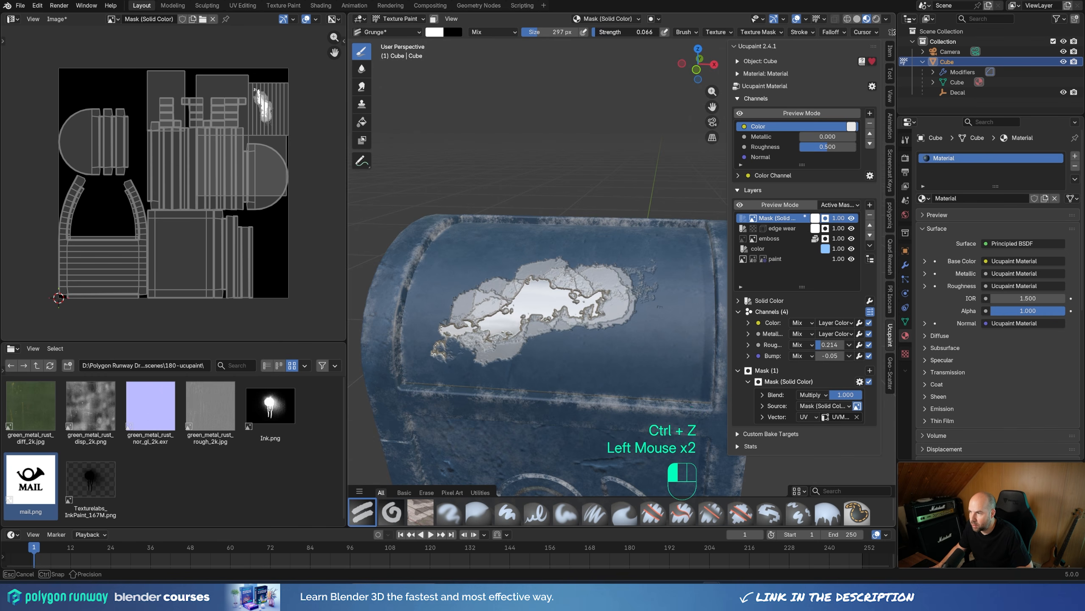
{"action": "left_click", "coordinate": [531, 295]}
{"action": "left_click", "coordinate": [463, 345]}
{"action": "left_click", "coordinate": [447, 339]}
{"action": "left_click", "coordinate": [454, 328]}
{"action": "left_click", "coordinate": [475, 320]}
{"action": "left_click", "coordinate": [599, 280]}
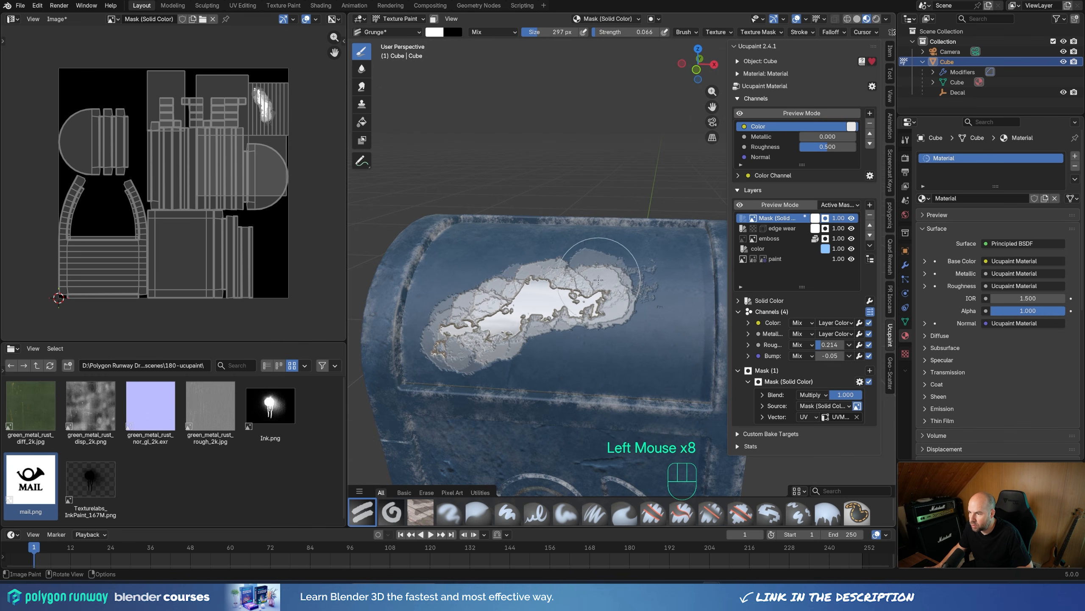
{"action": "left_click", "coordinate": [632, 291]}
{"action": "left_click", "coordinate": [481, 326]}
{"action": "left_click", "coordinate": [599, 286]}
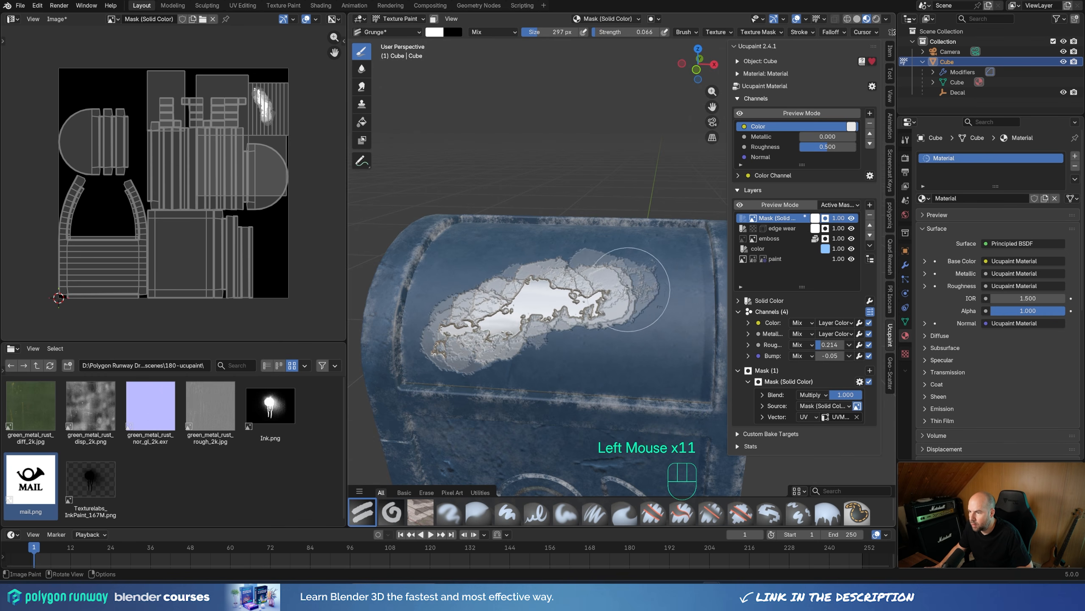
Step: Swap to black and lightly fade the patch with dabs along its lower side at strength 0.066
{"action": "scroll", "coordinate": [630, 289], "scroll_direction": "down", "scroll_amount": 4}
{"action": "middle_click_drag", "start_coordinate": [631, 288], "coordinate": [630, 275]}
{"action": "scroll", "coordinate": [550, 287], "scroll_direction": "up", "scroll_amount": 3}
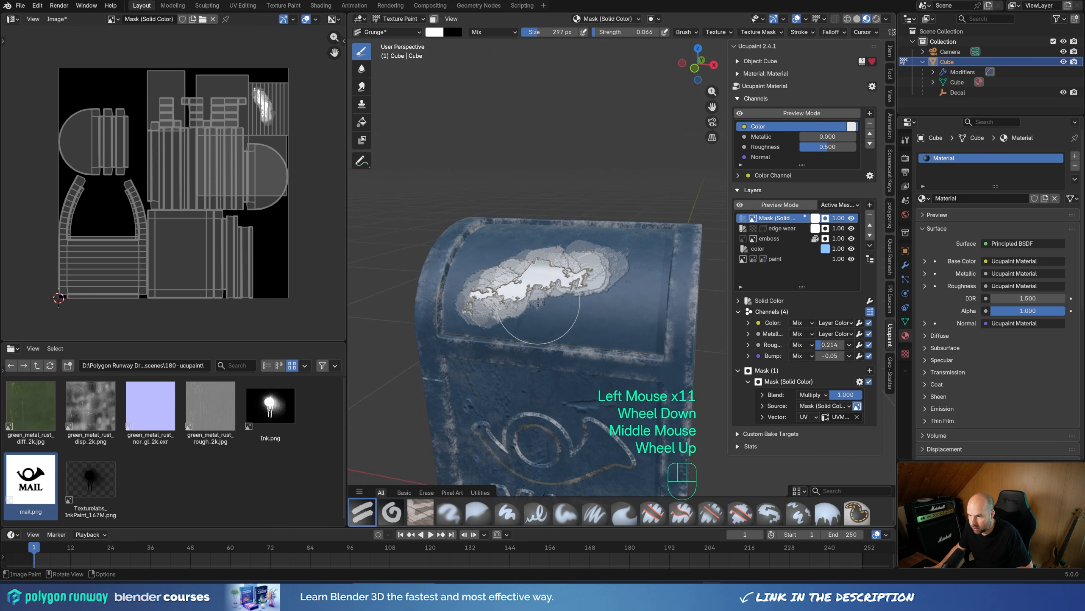
{"action": "key", "text": "x"}
{"action": "left_click", "coordinate": [487, 319]}
{"action": "left_click", "coordinate": [502, 310]}
{"action": "left_click", "coordinate": [515, 302]}
{"action": "left_click", "coordinate": [524, 298]}
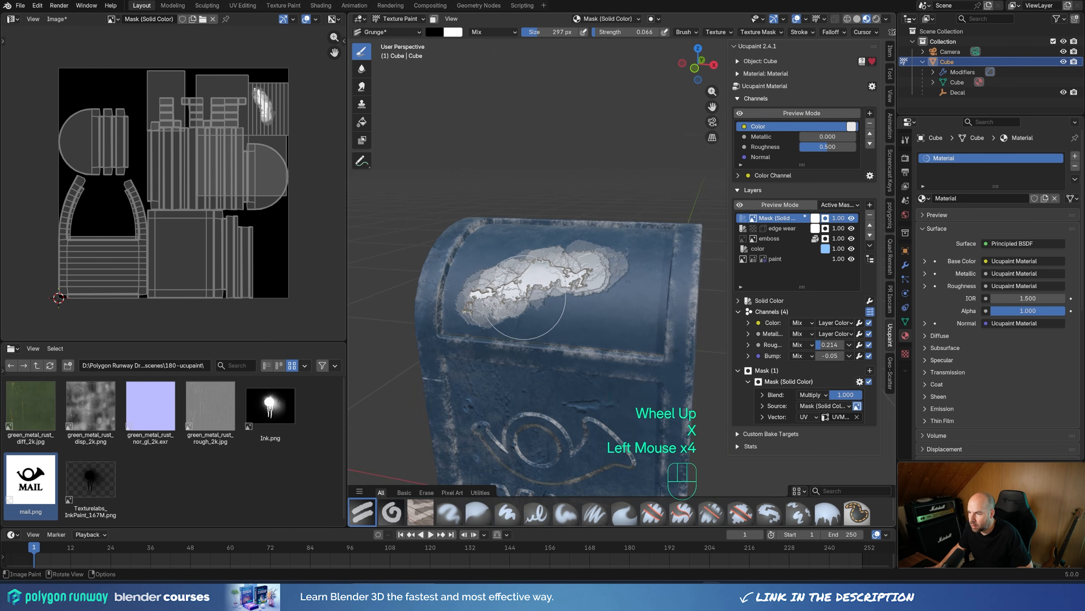
{"action": "left_click", "coordinate": [645, 304]}
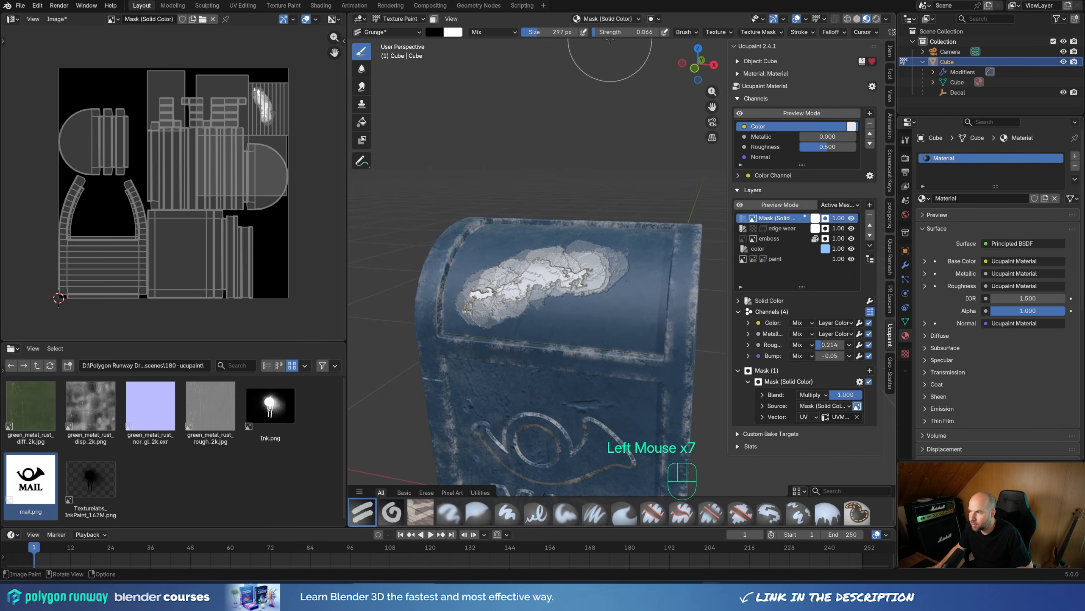
Step: Set the black brush to strength 1.000 and size 533 px, and erase the lower edge of the patch
{"action": "left_click_drag", "start_coordinate": [615, 32], "coordinate": [661, 32]}
{"action": "key", "text": "f"}
{"action": "left_click", "coordinate": [503, 304]}
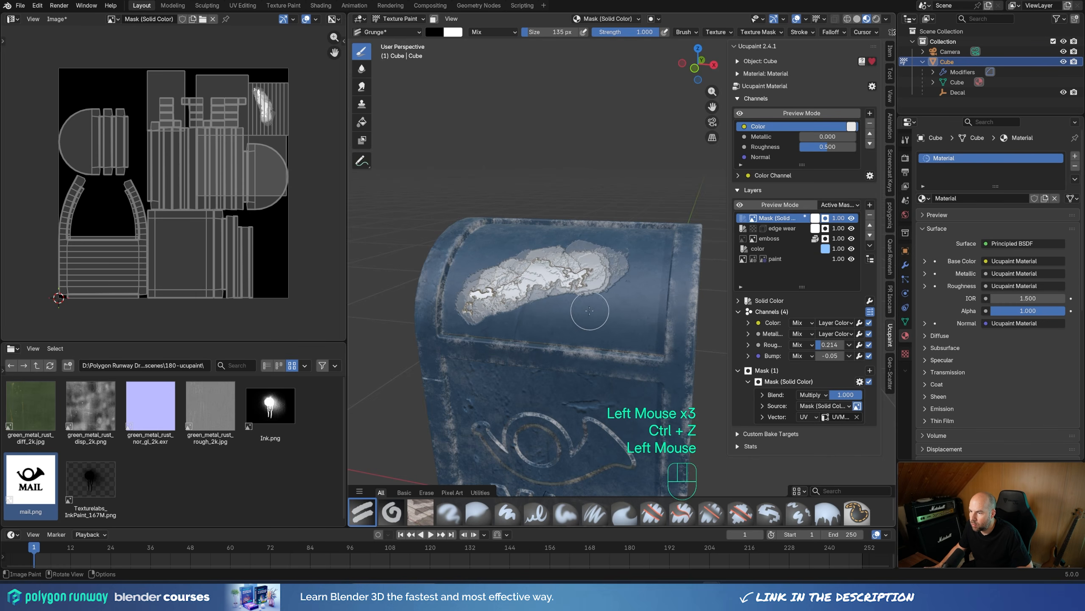
{"action": "key", "text": "f"}
{"action": "left_click", "coordinate": [520, 337]}
{"action": "left_click", "coordinate": [506, 332]}
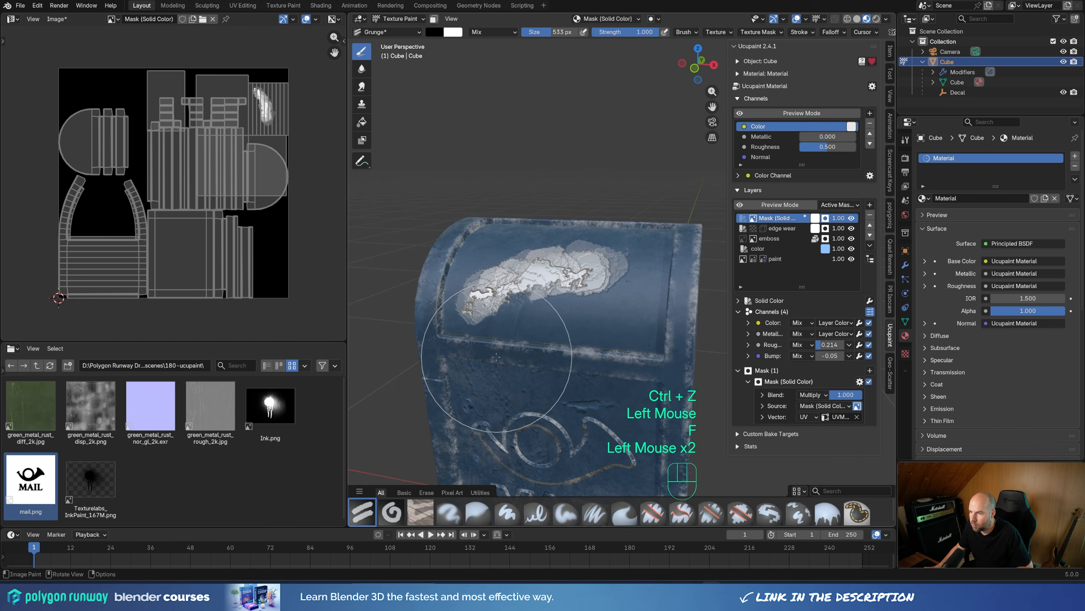
{"action": "left_click", "coordinate": [498, 326]}
{"action": "left_click", "coordinate": [500, 329]}
{"action": "key", "text": "ctrl+z"}
Step: Erase the upper edge of the patch with black dabs to thin it into a ragged streak
{"action": "left_click", "coordinate": [522, 206]}
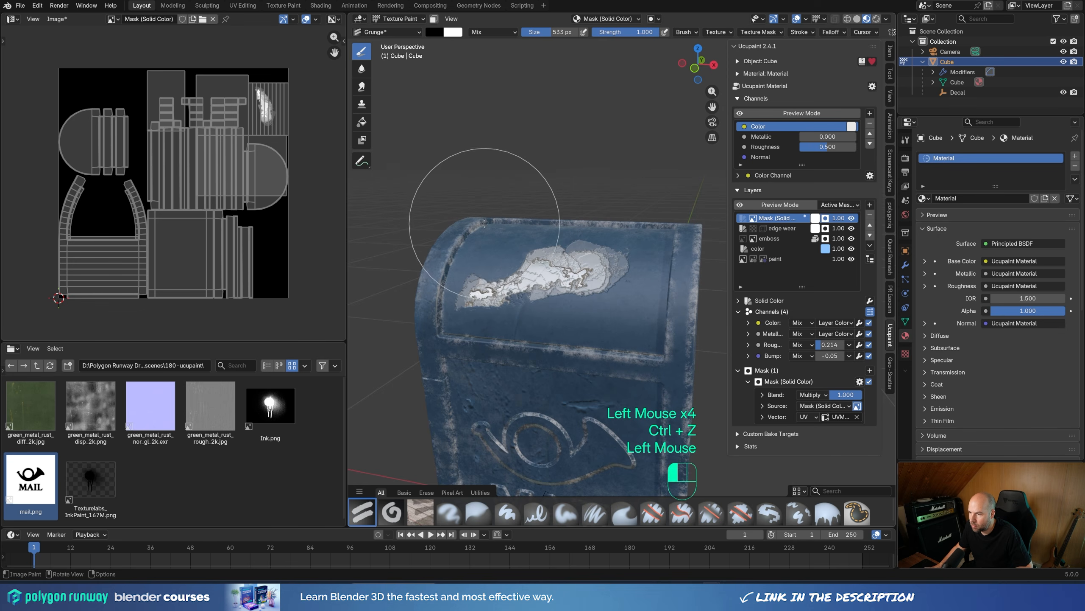
{"action": "left_click", "coordinate": [562, 211]}
{"action": "left_click", "coordinate": [572, 213]}
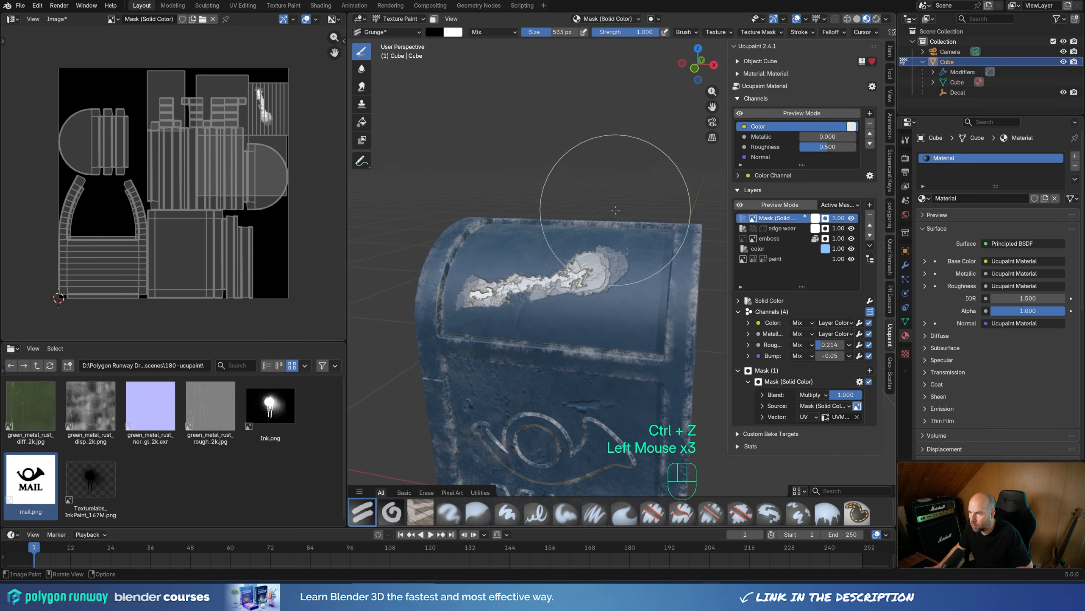
{"action": "left_click", "coordinate": [592, 214]}
{"action": "left_click", "coordinate": [588, 220]}
{"action": "left_click", "coordinate": [440, 213]}
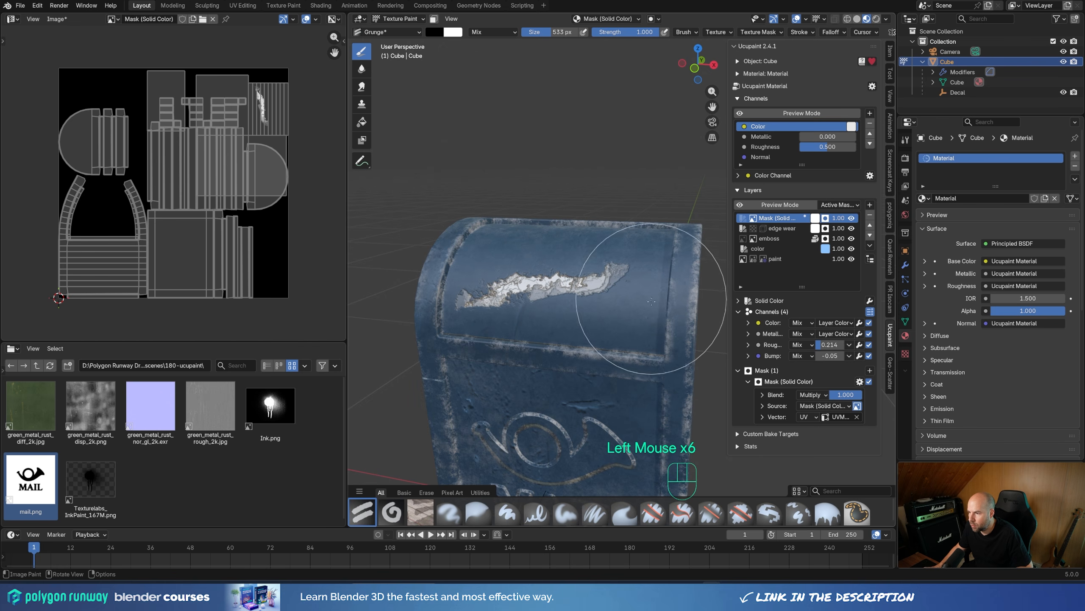
Step: Trim the streak's lower edge and far end with black Grunge dabs to leave a narrow scratch
{"action": "left_click", "coordinate": [638, 345]}
{"action": "left_click", "coordinate": [606, 339]}
{"action": "left_click", "coordinate": [593, 338]}
{"action": "left_click", "coordinate": [582, 340]}
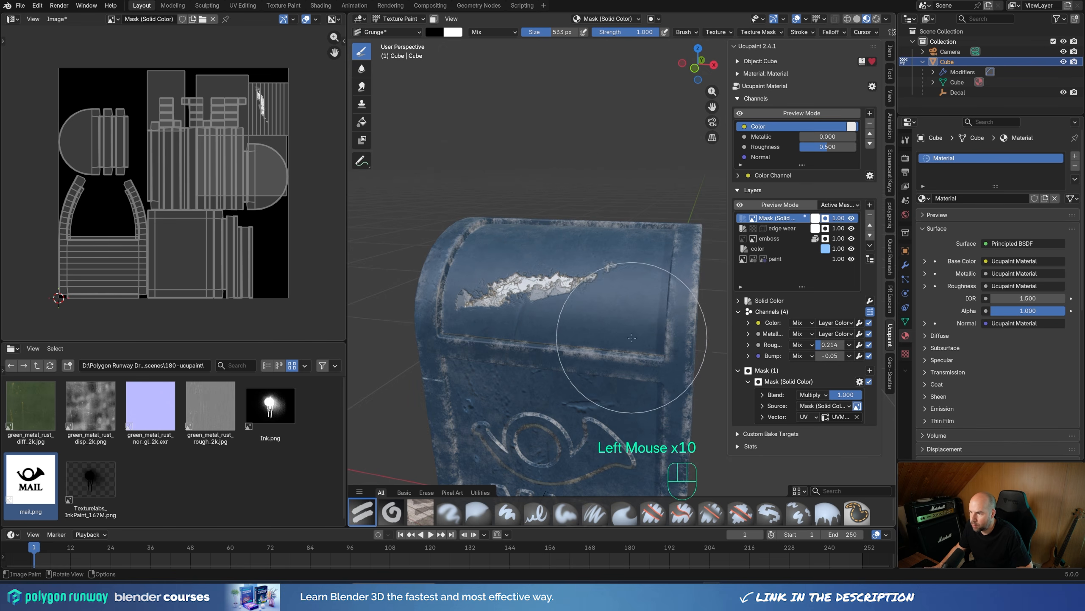
{"action": "mouse_move", "coordinate": [486, 356]}
{"action": "middle_mouse_down"}
{"action": "mouse_move", "coordinate": [555, 400]}
{"action": "mouse_move", "coordinate": [534, 347]}
{"action": "mouse_move", "coordinate": [606, 389]}
{"action": "mouse_move", "coordinate": [618, 412]}
{"action": "middle_mouse_up"}
{"action": "left_click", "coordinate": [510, 311]}
{"action": "left_click", "coordinate": [509, 309]}
{"action": "left_click", "coordinate": [520, 317]}
Step: Swap to white, shrink the brush and paint a second stroke on the lid below the first scratch
{"action": "scroll", "coordinate": [582, 315], "scroll_direction": "up", "scroll_amount": 2}
{"action": "middle_click_drag", "start_coordinate": [555, 384], "coordinate": [508, 424]}
{"action": "key", "text": "x"}
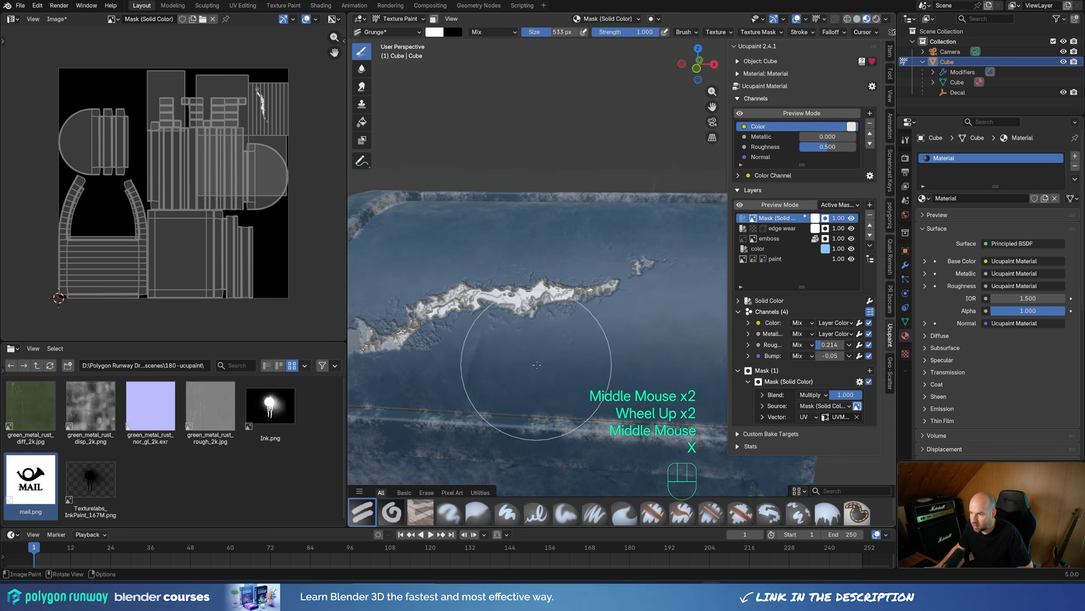
{"action": "key", "text": "f"}
{"action": "left_click", "coordinate": [475, 362]}
{"action": "left_click_drag", "start_coordinate": [475, 362], "coordinate": [649, 337]}
Step: Enlarge the brush, swap to black and erode the lower edge of the second stroke with repeated dabs
{"action": "scroll", "coordinate": [645, 350], "scroll_direction": "down", "scroll_amount": 2}
{"action": "middle_click_drag", "start_coordinate": [622, 329], "coordinate": [605, 326], "text": "shift"}
{"action": "scroll", "coordinate": [605, 327], "scroll_direction": "up", "scroll_amount": 1}
{"action": "key", "text": "f"}
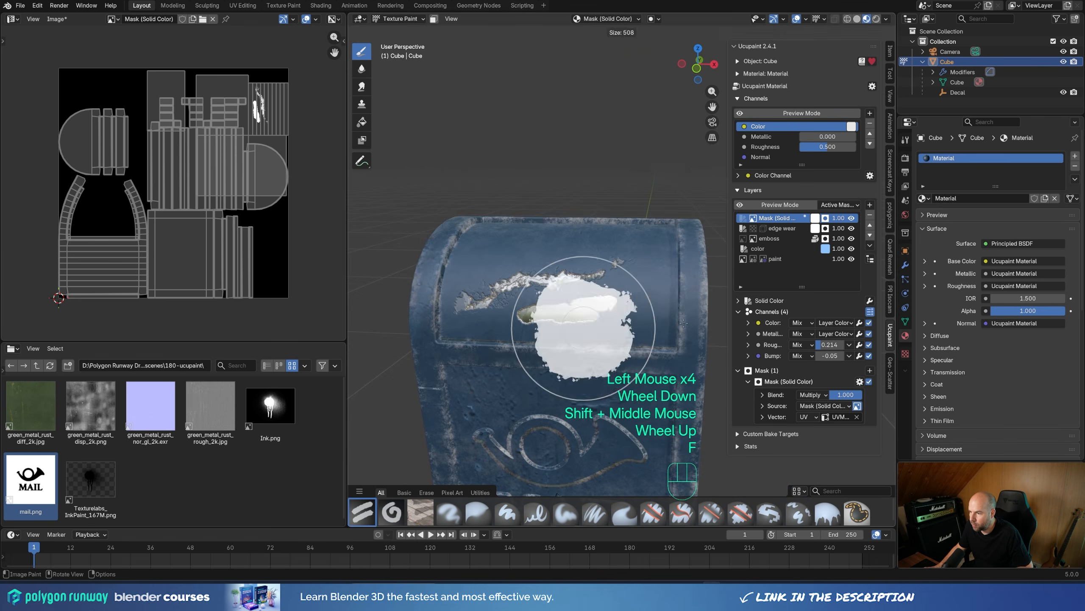
{"action": "left_click", "coordinate": [666, 329]}
{"action": "key", "text": "x"}
{"action": "left_click", "coordinate": [585, 380]}
{"action": "left_click", "coordinate": [579, 380]}
{"action": "left_click", "coordinate": [573, 380]}
{"action": "left_click", "coordinate": [566, 380]}
{"action": "left_click", "coordinate": [560, 380]}
{"action": "left_click", "coordinate": [556, 380]}
Step: Set the brush strength to 0.354, undo a trial stroke, and reduce the size to 246 px for the second scratch
{"action": "left_click_drag", "start_coordinate": [629, 32], "coordinate": [586, 32]}
{"action": "left_click_drag", "start_coordinate": [564, 283], "coordinate": [569, 316]}
{"action": "key", "text": "ctrl+z"}
{"action": "key", "text": "ctrl+z"}
{"action": "scroll", "coordinate": [587, 361], "scroll_direction": "up", "scroll_amount": 3}
{"action": "scroll", "coordinate": [588, 359], "scroll_direction": "down", "scroll_amount": 1}
{"action": "middle_click_drag", "start_coordinate": [585, 350], "coordinate": [552, 330], "text": "shift"}
{"action": "key", "text": "f"}
{"action": "left_click", "coordinate": [547, 324]}
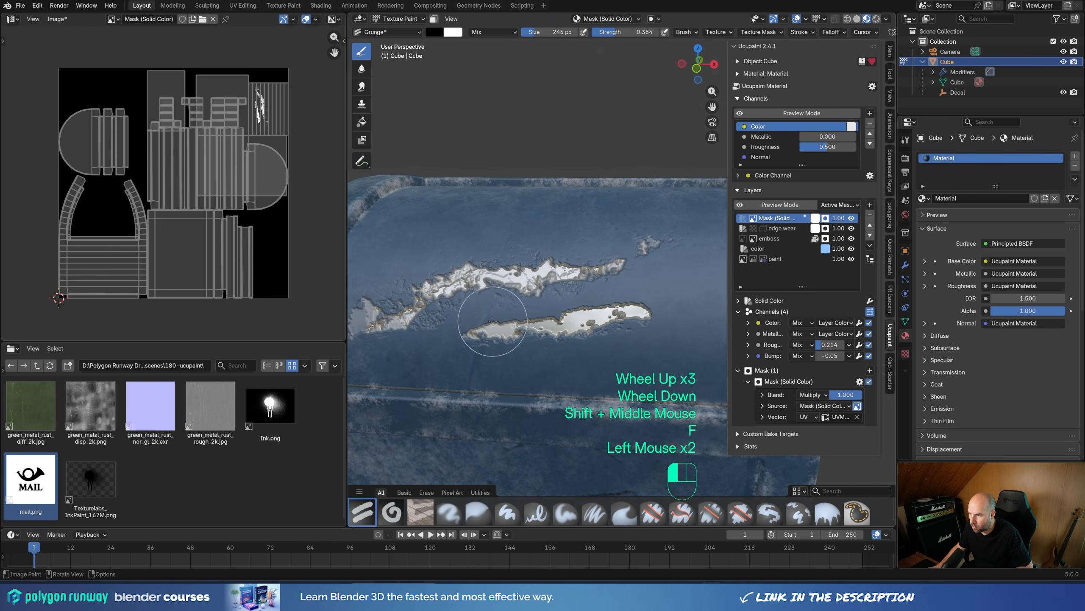
Step: Set the brush strength to 0.169, swap to white, and try a dab over the second lid scratch before undoing it
{"action": "key", "text": "shift+f"}
{"action": "left_click", "coordinate": [543, 316]}
{"action": "key", "text": "x"}
{"action": "left_click", "coordinate": [559, 309]}
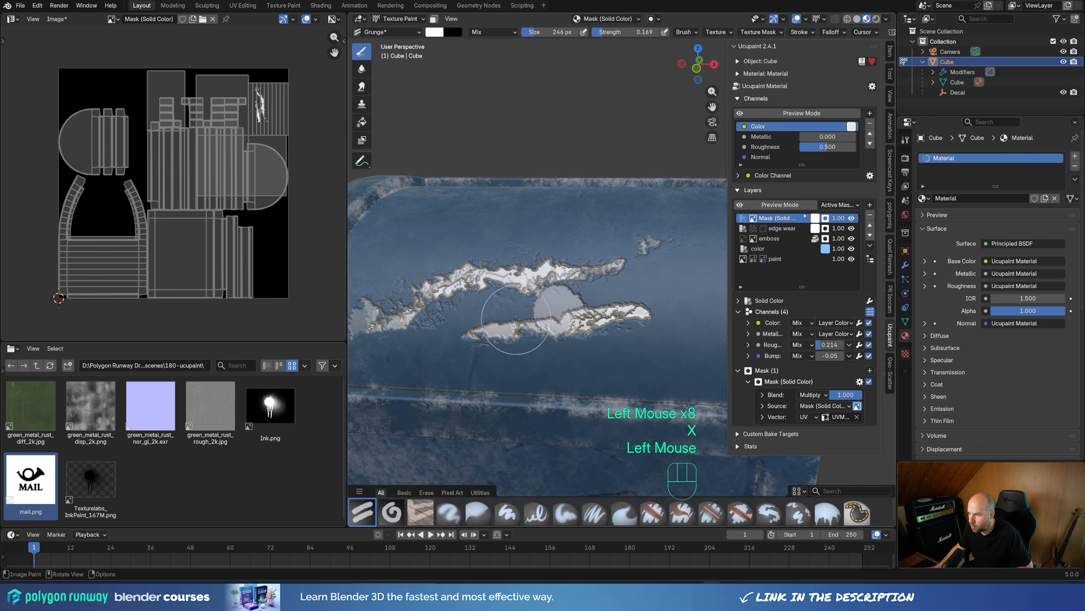
{"action": "key", "text": "ctrl+z"}
Step: Reduce the brush size to 171 px and add faint white dabs along the second lid scratch and its ends
{"action": "key", "text": "f"}
{"action": "left_click", "coordinate": [591, 326]}
{"action": "left_click", "coordinate": [577, 327]}
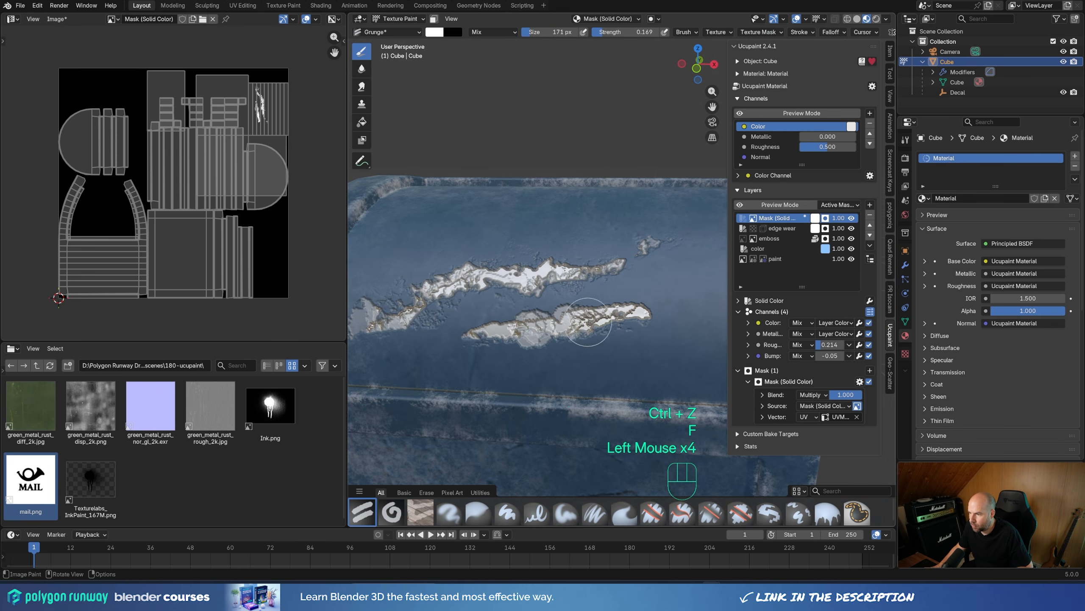
{"action": "left_click", "coordinate": [646, 318]}
{"action": "left_click", "coordinate": [475, 338]}
{"action": "key", "text": "ctrl+z"}
{"action": "left_click", "coordinate": [472, 337]}
Step: Dab a white wear patch on the bottom corner edge right of the MAIL lettering, raising the strength to 0.564
{"action": "scroll", "coordinate": [472, 337], "scroll_direction": "down", "scroll_amount": 8}
{"action": "middle_click_drag", "start_coordinate": [611, 318], "coordinate": [550, 312]}
{"action": "scroll", "coordinate": [551, 314], "scroll_direction": "up", "scroll_amount": 4}
{"action": "mouse_move", "coordinate": [598, 397]}
{"action": "middle_mouse_down", "text": "shift"}
{"action": "mouse_move", "coordinate": [572, 361]}
{"action": "mouse_move", "coordinate": [562, 303]}
{"action": "middle_mouse_up", "text": "shift"}
{"action": "scroll", "coordinate": [560, 303], "scroll_direction": "up", "scroll_amount": 1}
{"action": "left_click", "coordinate": [553, 304]}
{"action": "left_click", "coordinate": [552, 347]}
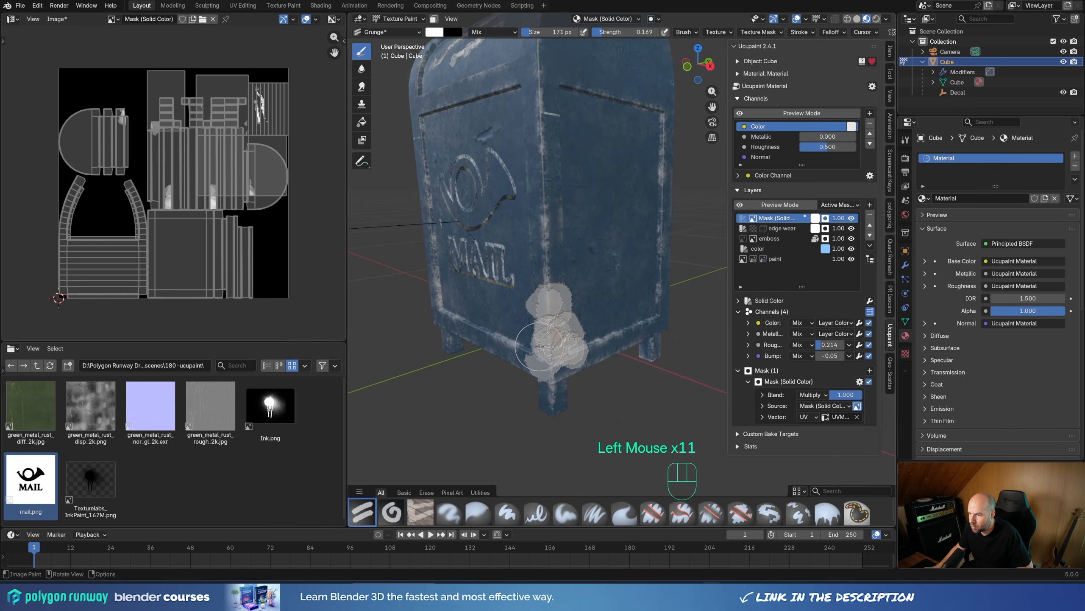
{"action": "left_click_drag", "start_coordinate": [606, 32], "coordinate": [633, 32]}
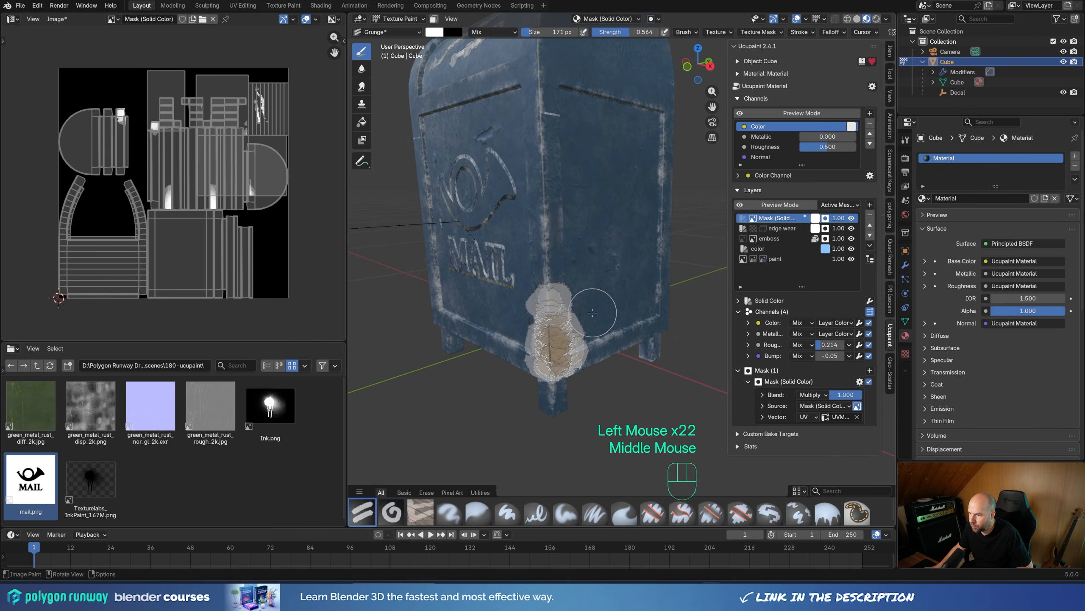
Step: Enlarge the brush to 467 px, swap to black, and erode the outer edges of the bottom corner patch
{"action": "key", "text": "f"}
{"action": "left_click", "coordinate": [658, 314]}
{"action": "key", "text": "x"}
{"action": "left_click", "coordinate": [617, 319]}
{"action": "left_click", "coordinate": [495, 308]}
{"action": "left_click", "coordinate": [468, 347]}
{"action": "left_click", "coordinate": [476, 375]}
{"action": "left_click", "coordinate": [504, 411]}
{"action": "left_click", "coordinate": [584, 390]}
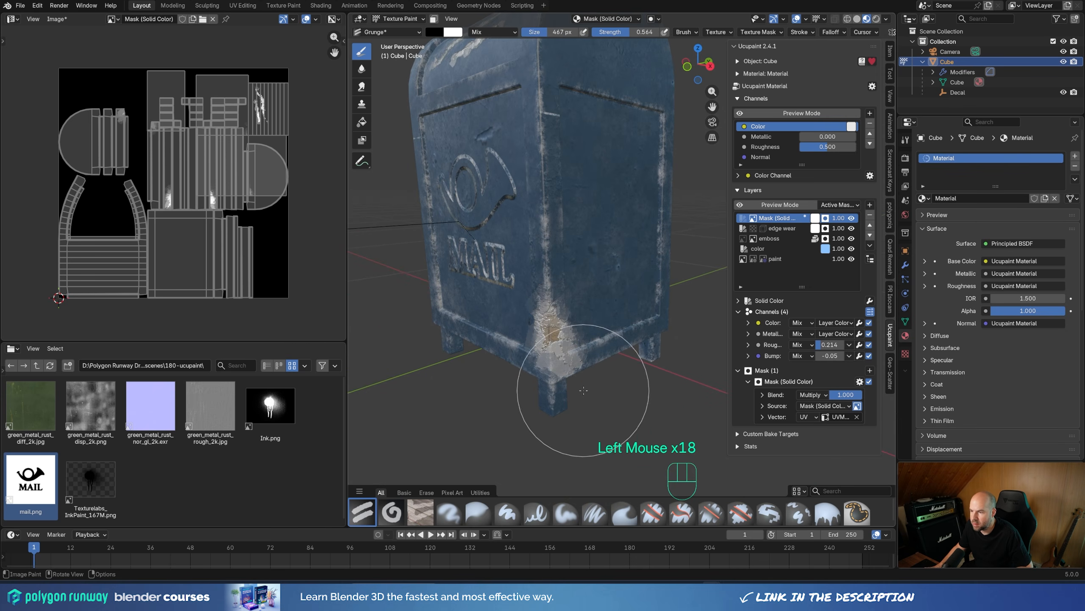
{"action": "left_click", "coordinate": [585, 391]}
{"action": "middle_click_drag", "start_coordinate": [526, 342], "coordinate": [628, 332]}
Step: Set the brush to 230 px and dab a white patch on the vertical corner edge left of the MAIL lettering
{"action": "scroll", "coordinate": [627, 329], "scroll_direction": "down", "scroll_amount": 1}
{"action": "mouse_move", "coordinate": [619, 321]}
{"action": "middle_mouse_down"}
{"action": "mouse_move", "coordinate": [586, 291]}
{"action": "mouse_move", "coordinate": [591, 275]}
{"action": "middle_mouse_up"}
{"action": "key", "text": "x"}
{"action": "key", "text": "f"}
{"action": "left_click", "coordinate": [572, 284]}
{"action": "left_click", "coordinate": [586, 265]}
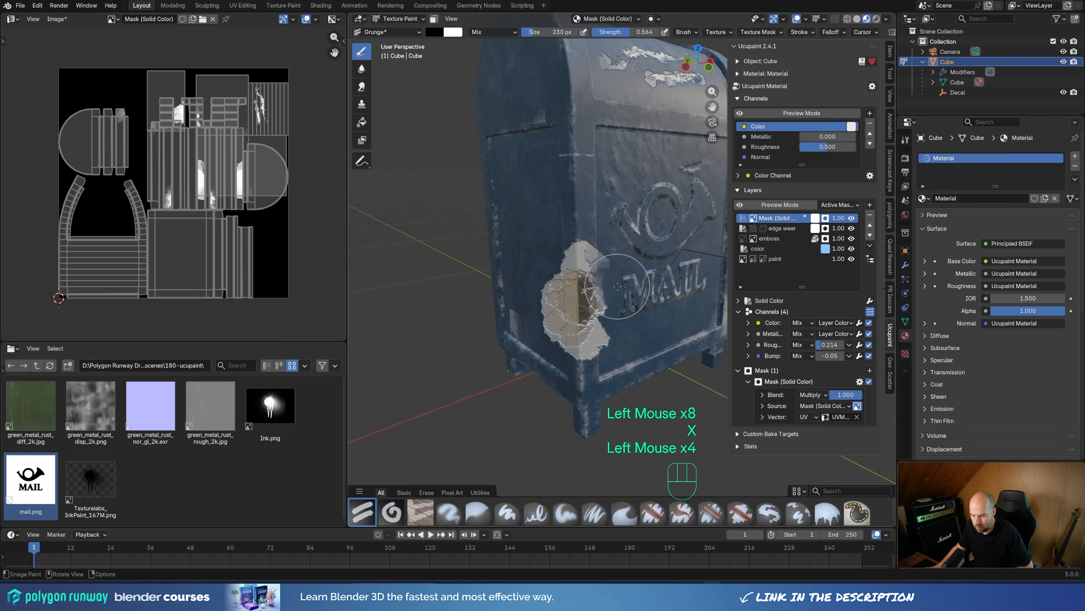
Step: Lower the strength to 0.177 and softly trim the patch left of the MAIL lettering with black
{"action": "middle_click_drag", "start_coordinate": [658, 373], "coordinate": [609, 334]}
{"action": "left_click", "coordinate": [609, 334]}
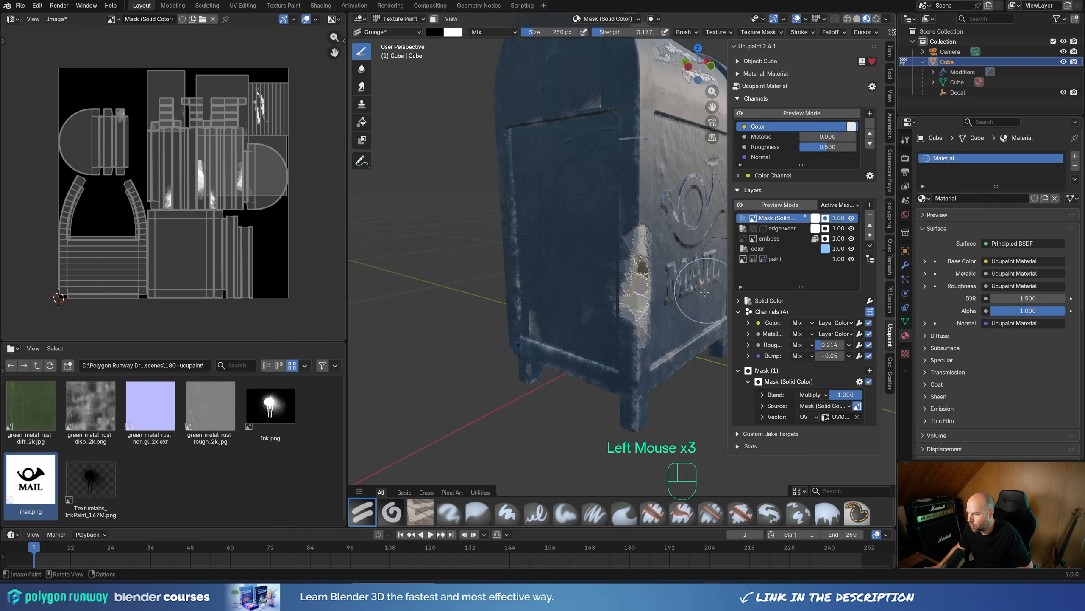
{"action": "left_click", "coordinate": [468, 248]}
{"action": "mouse_move", "coordinate": [704, 293]}
{"action": "middle_mouse_down"}
{"action": "mouse_move", "coordinate": [508, 257]}
{"action": "mouse_move", "coordinate": [518, 263]}
{"action": "middle_mouse_up"}
{"action": "mouse_move", "coordinate": [517, 263]}
{"action": "middle_mouse_down"}
{"action": "mouse_move", "coordinate": [550, 272]}
{"action": "mouse_move", "coordinate": [583, 326]}
{"action": "mouse_move", "coordinate": [492, 291]}
{"action": "mouse_move", "coordinate": [510, 284]}
{"action": "middle_mouse_up"}
Step: Set strength to 0.741 and brush size to 504 px, and erode both sides of the left corner patch with black
{"action": "key", "text": "shift+f"}
{"action": "left_click", "coordinate": [528, 299]}
{"action": "key", "text": "f"}
{"action": "left_click", "coordinate": [598, 304]}
{"action": "left_click", "coordinate": [582, 305]}
{"action": "left_click", "coordinate": [582, 304]}
{"action": "left_click", "coordinate": [582, 305]}
{"action": "left_click", "coordinate": [594, 231]}
{"action": "left_click", "coordinate": [593, 240]}
{"action": "left_click", "coordinate": [584, 332]}
{"action": "left_click", "coordinate": [591, 347]}
Step: Save the file and reduce the brush size to 245 px
{"action": "mouse_move", "coordinate": [510, 284]}
{"action": "middle_mouse_down", "text": "shift"}
{"action": "mouse_move", "coordinate": [540, 305]}
{"action": "mouse_move", "coordinate": [549, 255]}
{"action": "mouse_move", "coordinate": [556, 342]}
{"action": "middle_mouse_up", "text": "shift"}
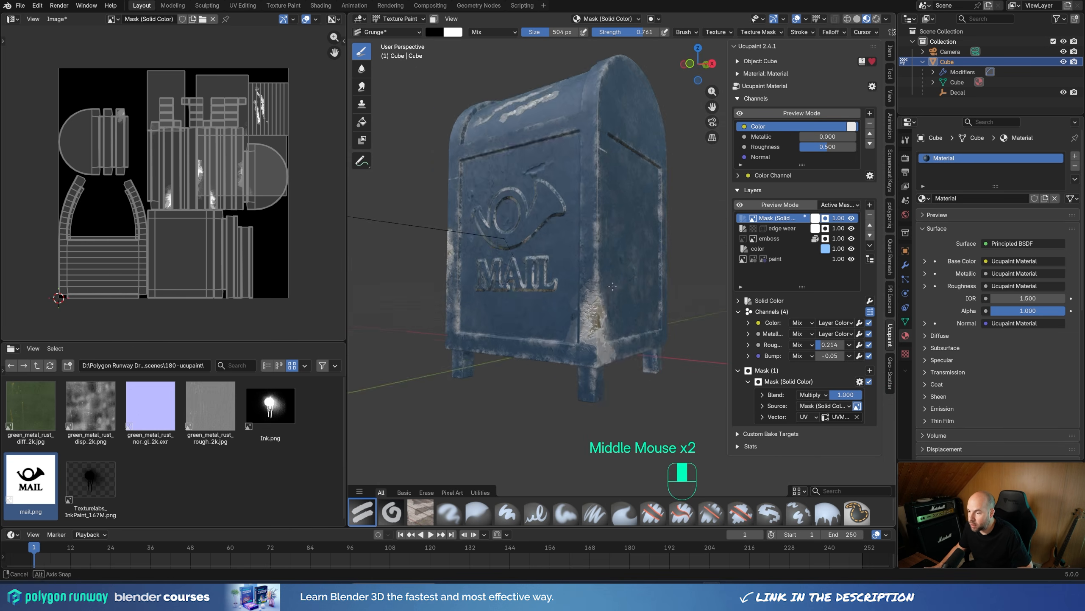
{"action": "scroll", "coordinate": [555, 342], "scroll_direction": "up", "scroll_amount": 2}
{"action": "scroll", "coordinate": [505, 261], "scroll_direction": "down", "scroll_amount": 2}
{"action": "middle_click_drag", "start_coordinate": [505, 261], "coordinate": [571, 264]}
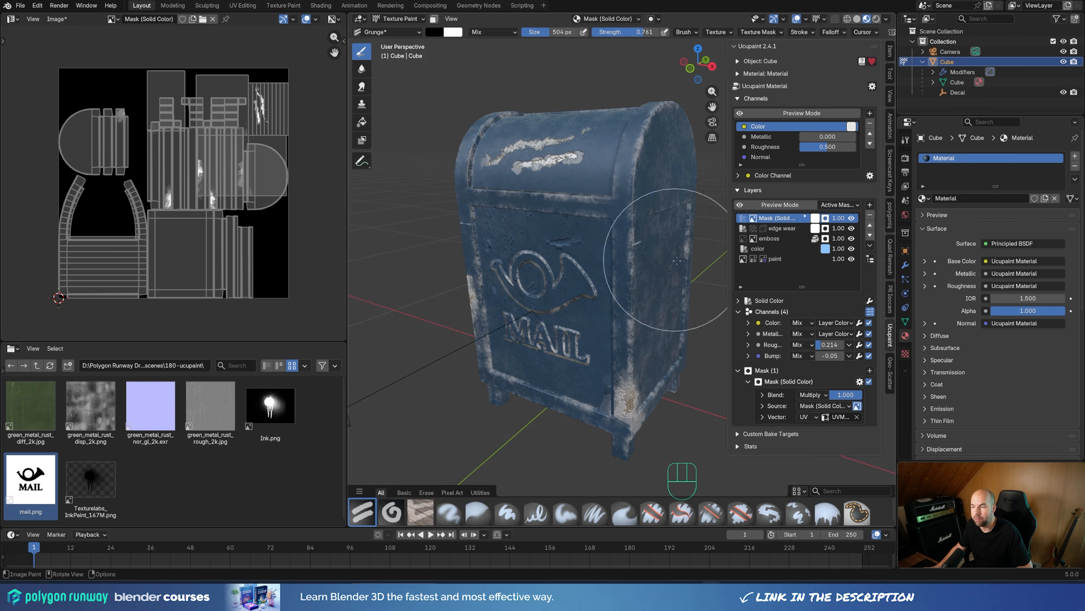
{"action": "middle_click_drag", "start_coordinate": [597, 234], "coordinate": [582, 233], "text": "shift"}
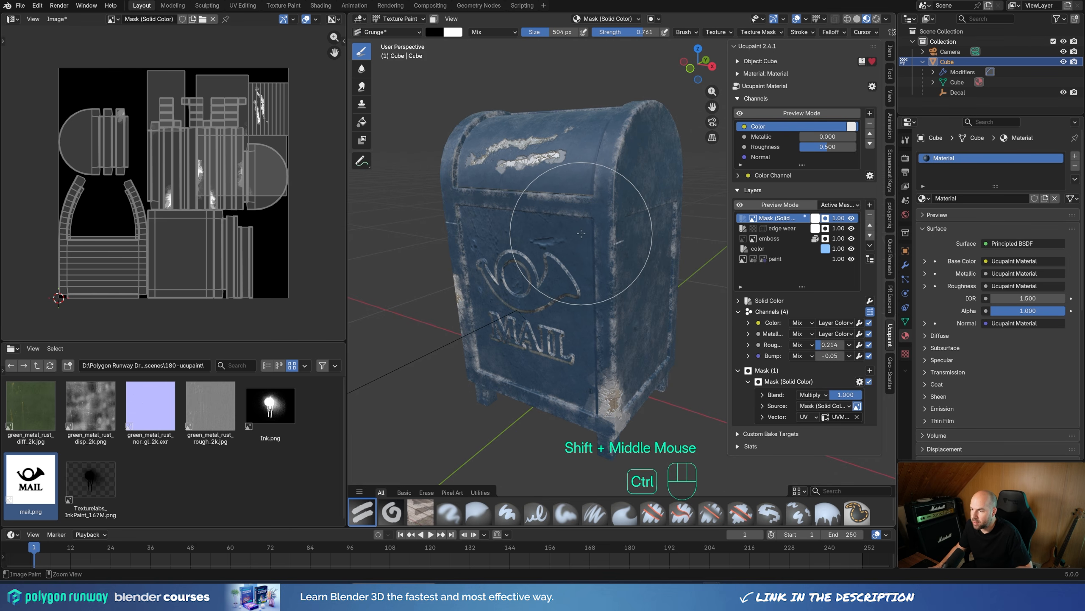
{"action": "key", "text": "ctrl+s"}
{"action": "key", "text": "f"}
{"action": "left_click", "coordinate": [616, 234]}
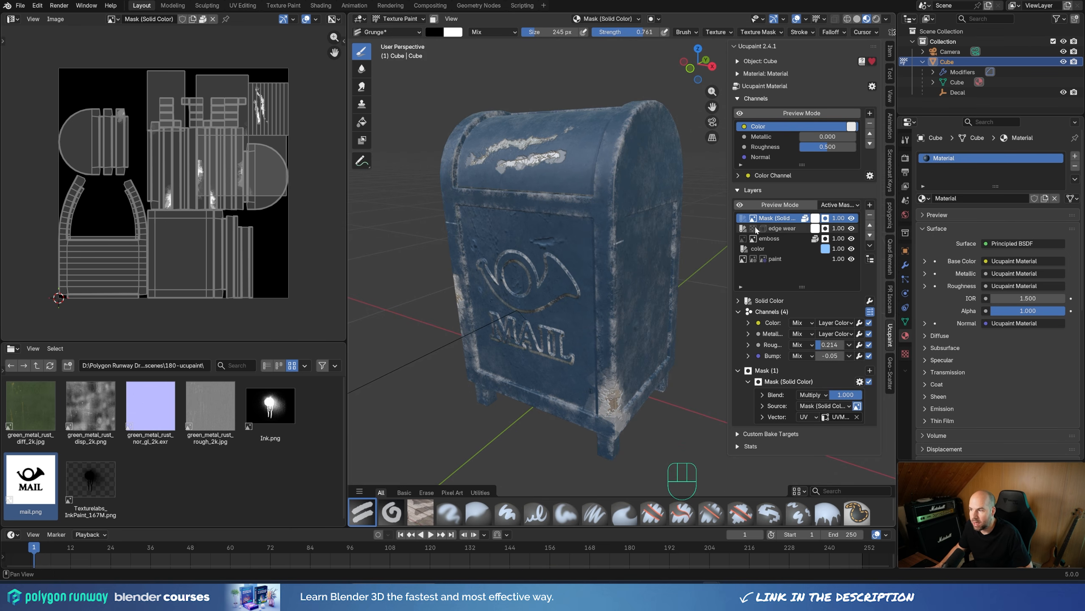
Step: Rename the Solid Color layer's mask as damage and save the file
{"action": "double_click", "coordinate": [769, 218]}
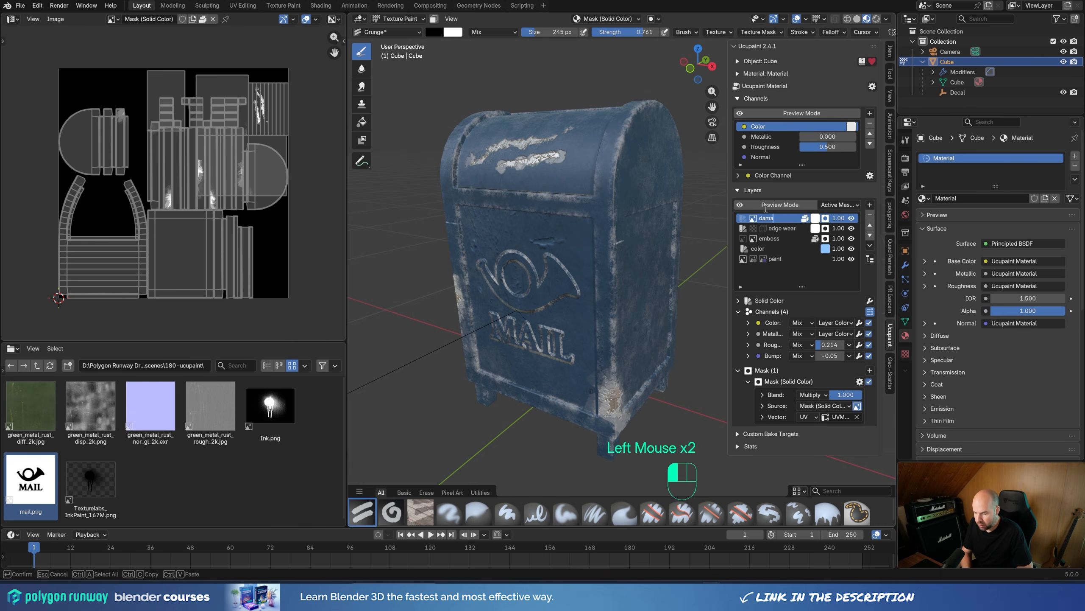
{"action": "type", "text": "damage"}
{"action": "key", "text": "Return"}
{"action": "key", "text": "ctrl+s"}
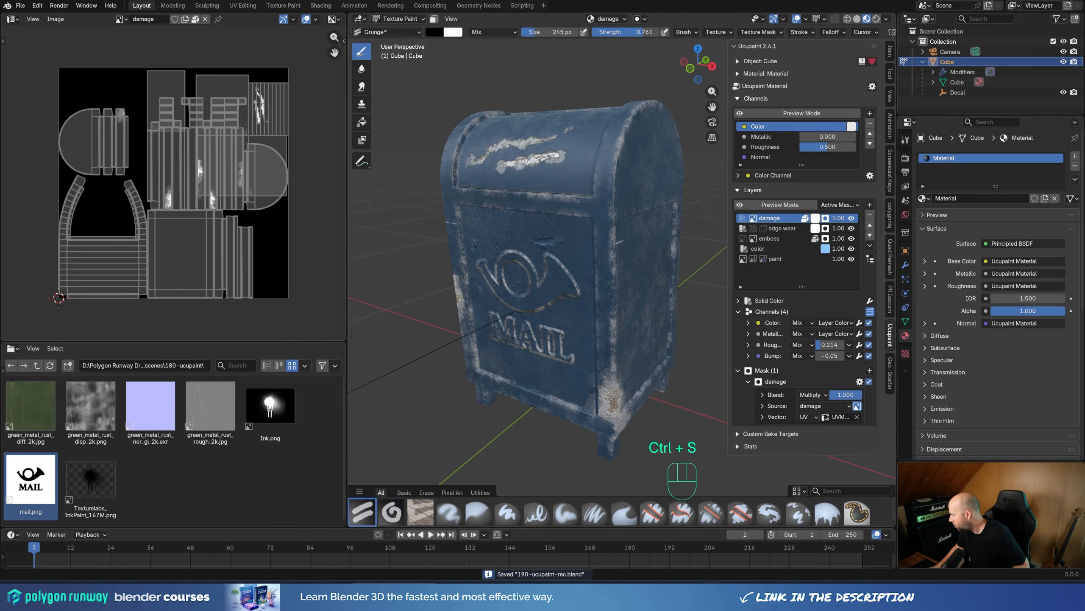
Step: Swap to white and dab a wear patch over the horn emblem on the front, raising the strength to 1.000
{"action": "middle_click_drag", "start_coordinate": [717, 225], "coordinate": [577, 273]}
{"action": "double_click", "coordinate": [525, 290]}
{"action": "key", "text": "ctrl+Tab"}
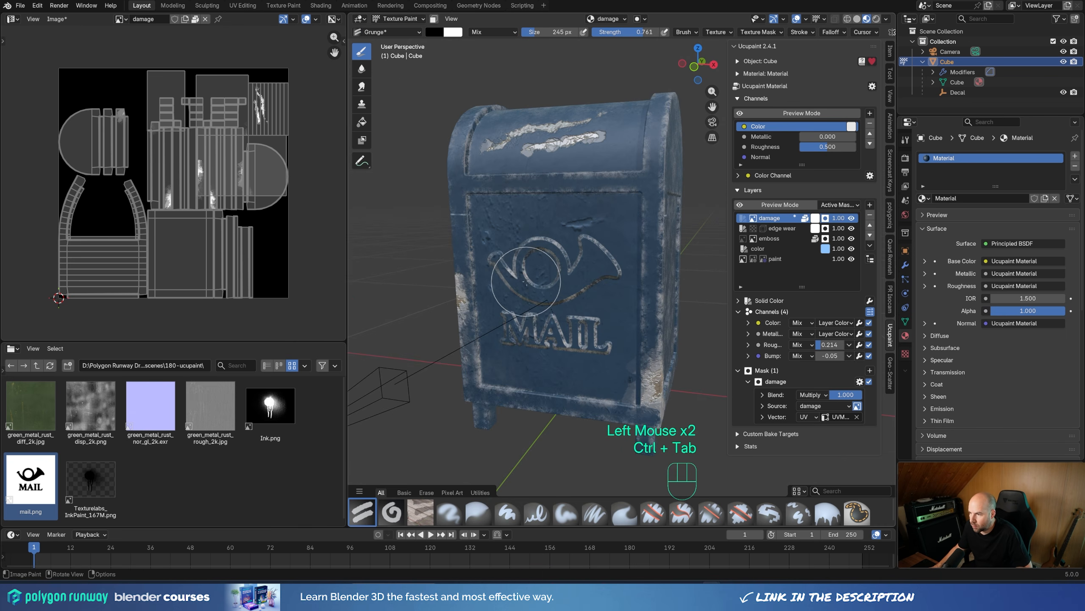
{"action": "left_click", "coordinate": [533, 277]}
{"action": "key", "text": "x"}
{"action": "left_click", "coordinate": [534, 286]}
{"action": "left_click", "coordinate": [518, 275]}
{"action": "left_click", "coordinate": [527, 258]}
{"action": "left_click", "coordinate": [528, 278]}
{"action": "left_click", "coordinate": [522, 249]}
{"action": "mouse_move", "coordinate": [624, 32]}
{"action": "left_mouse_down"}
{"action": "mouse_move", "coordinate": [588, 32]}
{"action": "mouse_move", "coordinate": [667, 32]}
{"action": "left_mouse_up"}
{"action": "left_click", "coordinate": [499, 273]}
{"action": "left_click", "coordinate": [534, 290]}
Step: Swap to black, enlarge the brush to 341 px, and cut back the edges of the horn emblem patch
{"action": "key", "text": "x"}
{"action": "double_click", "coordinate": [543, 272]}
{"action": "left_click", "coordinate": [529, 283]}
{"action": "left_click", "coordinate": [510, 265]}
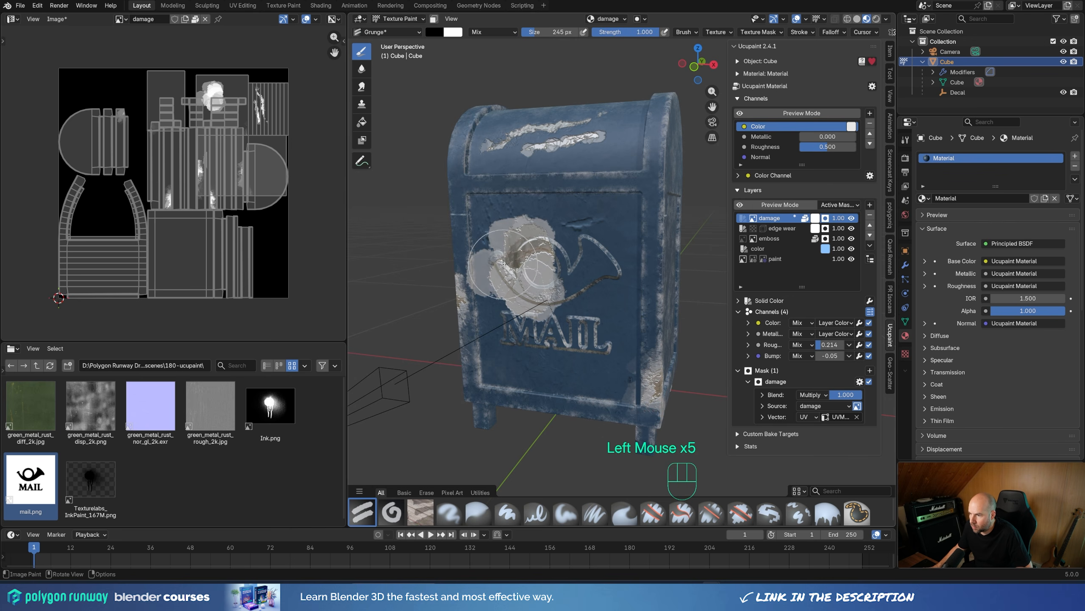
{"action": "key", "text": "f"}
{"action": "left_click", "coordinate": [571, 258]}
{"action": "middle_click_drag", "start_coordinate": [577, 256], "coordinate": [604, 251]}
{"action": "left_click", "coordinate": [540, 247]}
{"action": "left_click", "coordinate": [543, 277]}
{"action": "left_click", "coordinate": [562, 288]}
{"action": "left_click", "coordinate": [561, 272]}
{"action": "left_click", "coordinate": [561, 208]}
{"action": "left_click", "coordinate": [630, 181]}
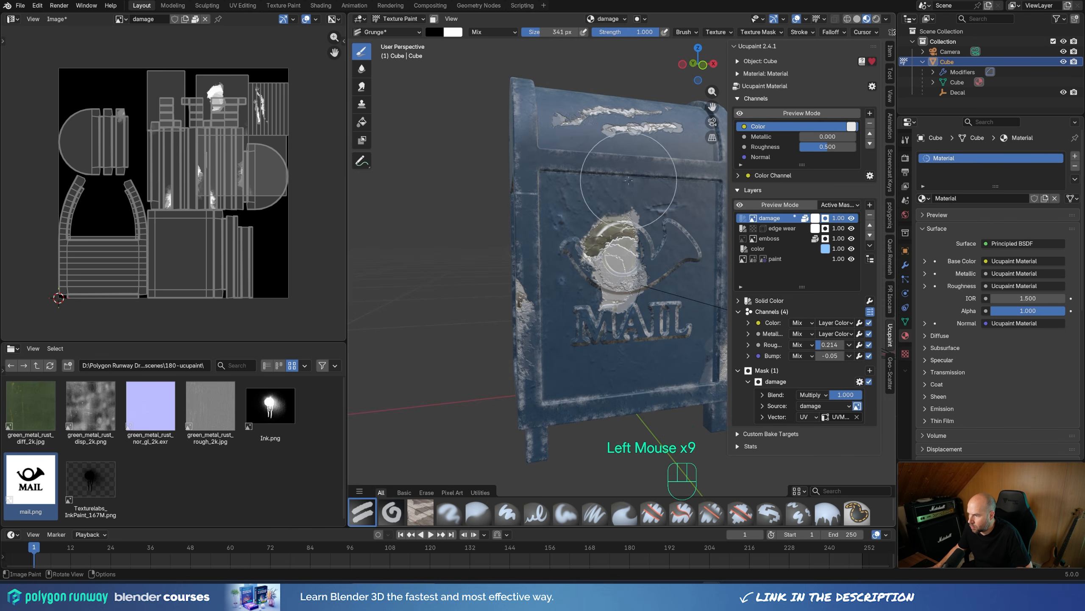
{"action": "left_click", "coordinate": [582, 200]}
{"action": "left_click", "coordinate": [596, 317]}
{"action": "left_click", "coordinate": [598, 322]}
Step: Swap to white, reduce the brush to 202 px, and undo a trial dab on the horn emblem
{"action": "middle_click_drag", "start_coordinate": [613, 342], "coordinate": [593, 345]}
{"action": "key", "text": "x"}
{"action": "key", "text": "f"}
{"action": "left_click", "coordinate": [634, 274]}
{"action": "left_click", "coordinate": [600, 278]}
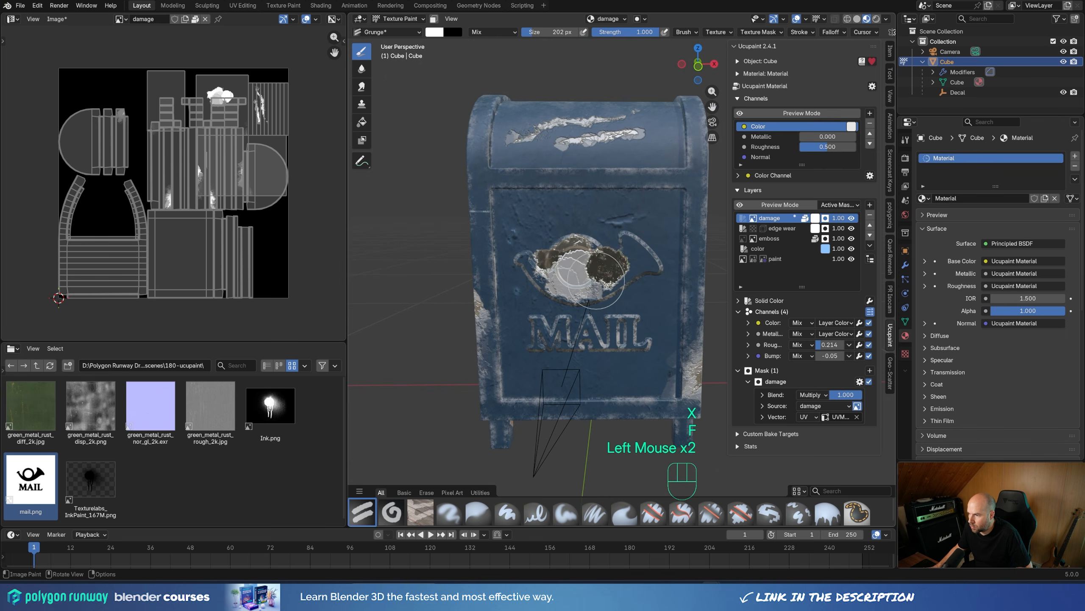
{"action": "key", "text": "ctrl+z"}
Step: Set the brush strength to 0.160 and add faint white dabs on both sides of the horn emblem patch
{"action": "left_click_drag", "start_coordinate": [637, 32], "coordinate": [581, 32]}
{"action": "left_click", "coordinate": [608, 265]}
{"action": "left_click", "coordinate": [612, 287]}
{"action": "left_click", "coordinate": [526, 267]}
{"action": "mouse_move", "coordinate": [568, 280]}
{"action": "middle_mouse_down"}
{"action": "mouse_move", "coordinate": [543, 278]}
{"action": "mouse_move", "coordinate": [547, 299]}
{"action": "middle_mouse_up"}
{"action": "scroll", "coordinate": [543, 277], "scroll_direction": "up", "scroll_amount": 1}
{"action": "middle_click_drag", "start_coordinate": [551, 302], "coordinate": [536, 305]}
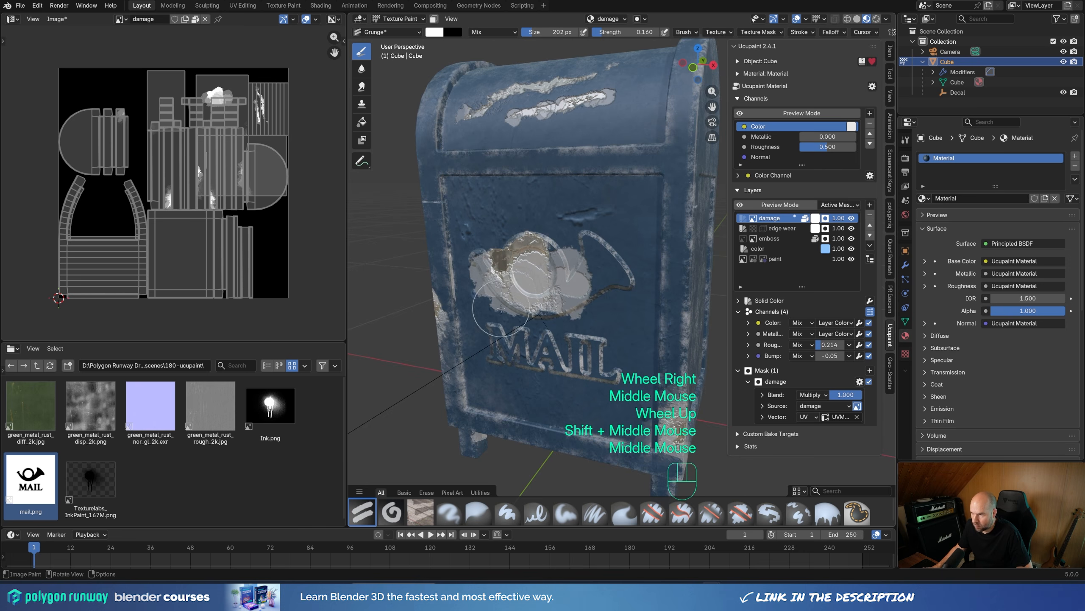
Step: Enlarge the brush to 341 px, swap to black, and gently fade the horn emblem patch around its edges
{"action": "key", "text": "f"}
{"action": "left_click", "coordinate": [558, 306]}
{"action": "key", "text": "x"}
{"action": "left_click", "coordinate": [491, 308]}
{"action": "left_click", "coordinate": [518, 320]}
{"action": "left_click", "coordinate": [612, 248]}
{"action": "left_click", "coordinate": [597, 270]}
{"action": "left_click", "coordinate": [522, 257]}
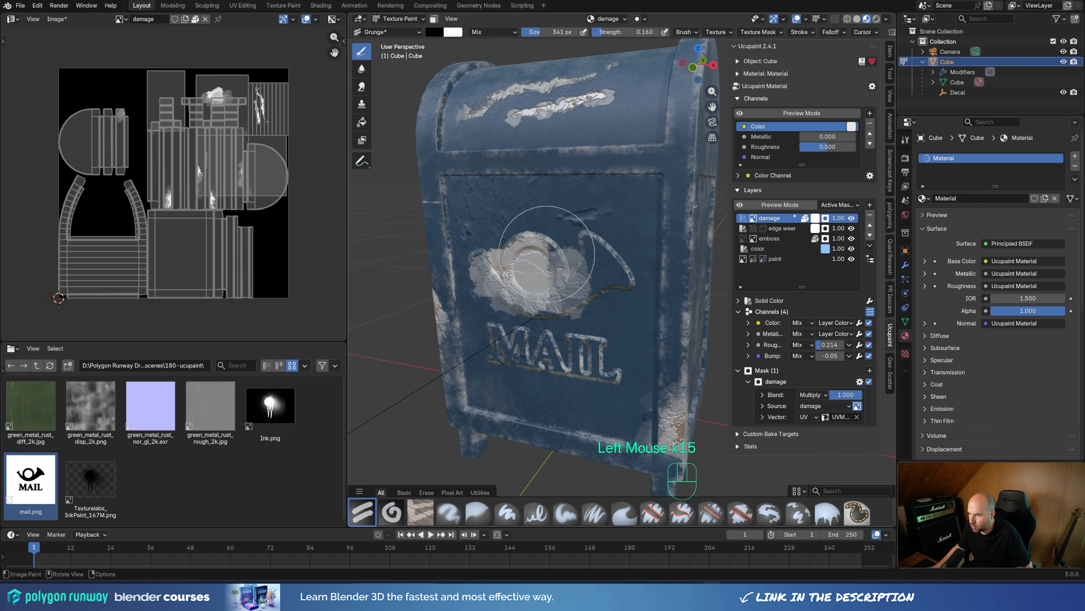
{"action": "left_click", "coordinate": [558, 160]}
Step: Raise the strength to 0.440 and erase most of the horn emblem patch's upper and outer areas with black
{"action": "left_click_drag", "start_coordinate": [607, 32], "coordinate": [626, 32]}
{"action": "left_click", "coordinate": [528, 232]}
{"action": "left_click", "coordinate": [538, 248]}
{"action": "left_click", "coordinate": [520, 243]}
{"action": "left_click", "coordinate": [543, 257]}
{"action": "left_click", "coordinate": [567, 270]}
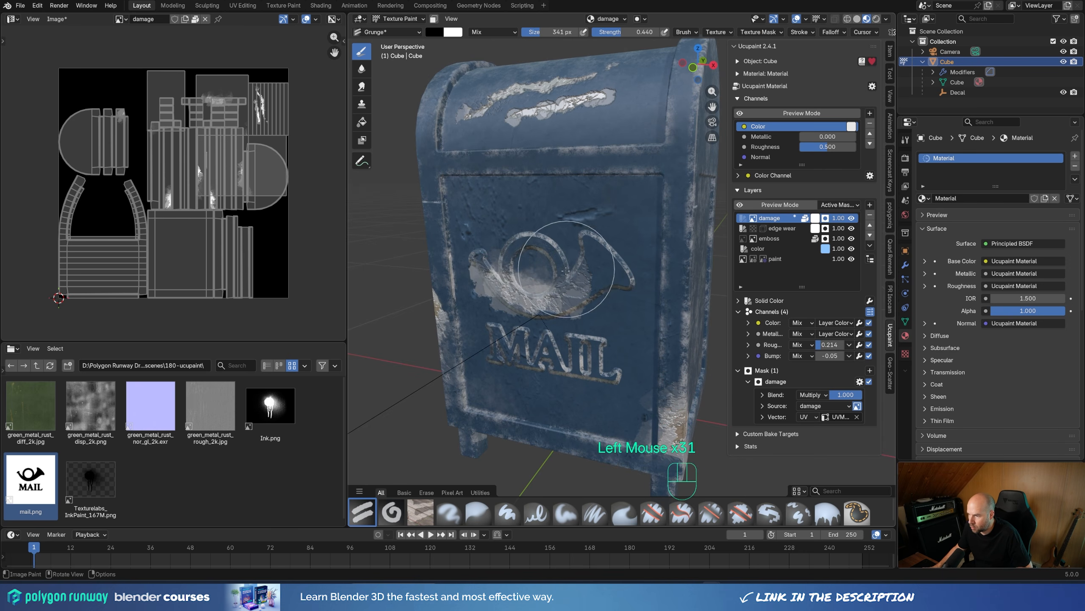
{"action": "left_click", "coordinate": [461, 293]}
{"action": "left_click", "coordinate": [470, 300]}
{"action": "left_click", "coordinate": [594, 326]}
Step: Switch the mailbox from Texture Paint to Object Mode and save the file
{"action": "mouse_move", "coordinate": [596, 326]}
{"action": "middle_mouse_down"}
{"action": "mouse_move", "coordinate": [564, 319]}
{"action": "mouse_move", "coordinate": [598, 317]}
{"action": "middle_mouse_up"}
{"action": "scroll", "coordinate": [559, 316], "scroll_direction": "down", "scroll_amount": 2}
{"action": "scroll", "coordinate": [590, 308], "scroll_direction": "up", "scroll_amount": 2}
{"action": "scroll", "coordinate": [653, 246], "scroll_direction": "down", "scroll_amount": 2}
{"action": "middle_click_drag", "start_coordinate": [652, 246], "coordinate": [596, 219]}
{"action": "middle_click_drag", "start_coordinate": [597, 219], "coordinate": [599, 217], "text": "shift"}
{"action": "left_click", "coordinate": [400, 18]}
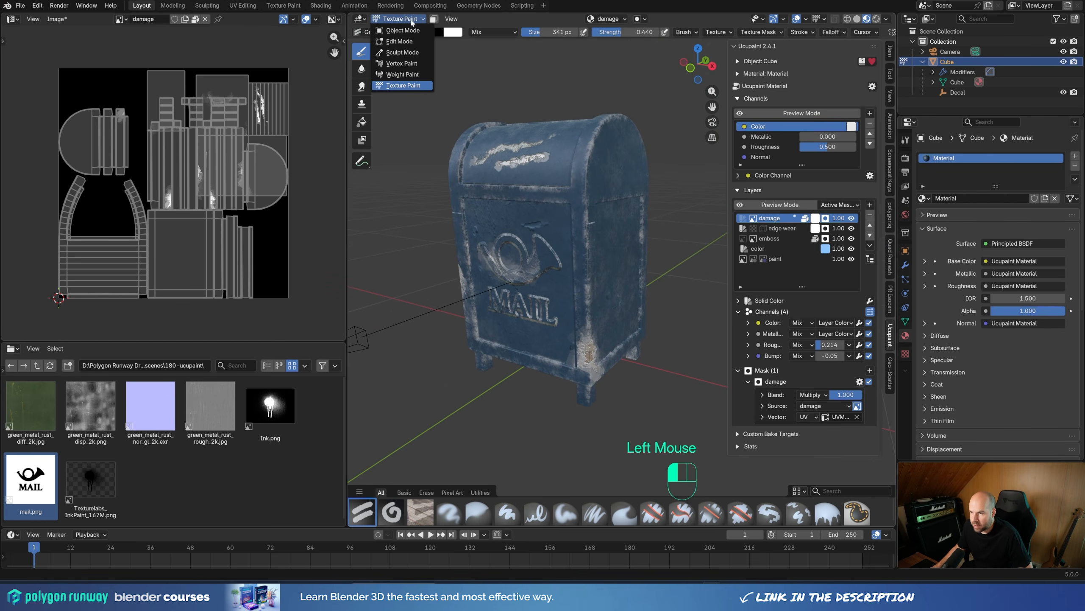
{"action": "left_click", "coordinate": [403, 30]}
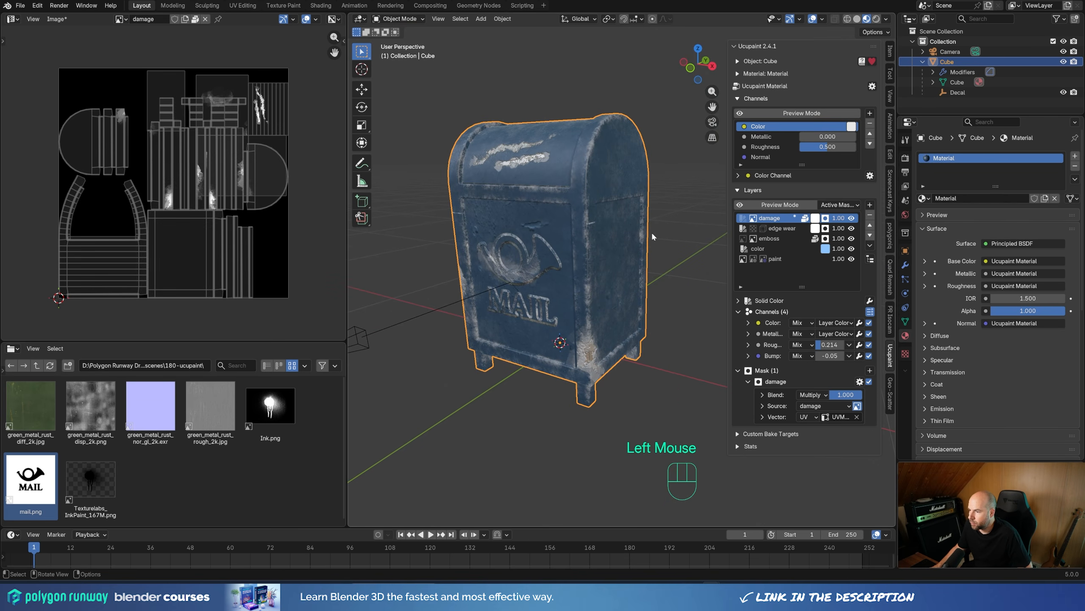
{"action": "key", "text": "ctrl+s"}
{"action": "middle_click_drag", "start_coordinate": [651, 234], "coordinate": [625, 268], "text": "shift"}
{"action": "scroll", "coordinate": [623, 252], "scroll_direction": "down", "scroll_amount": 2, "text": "shift"}
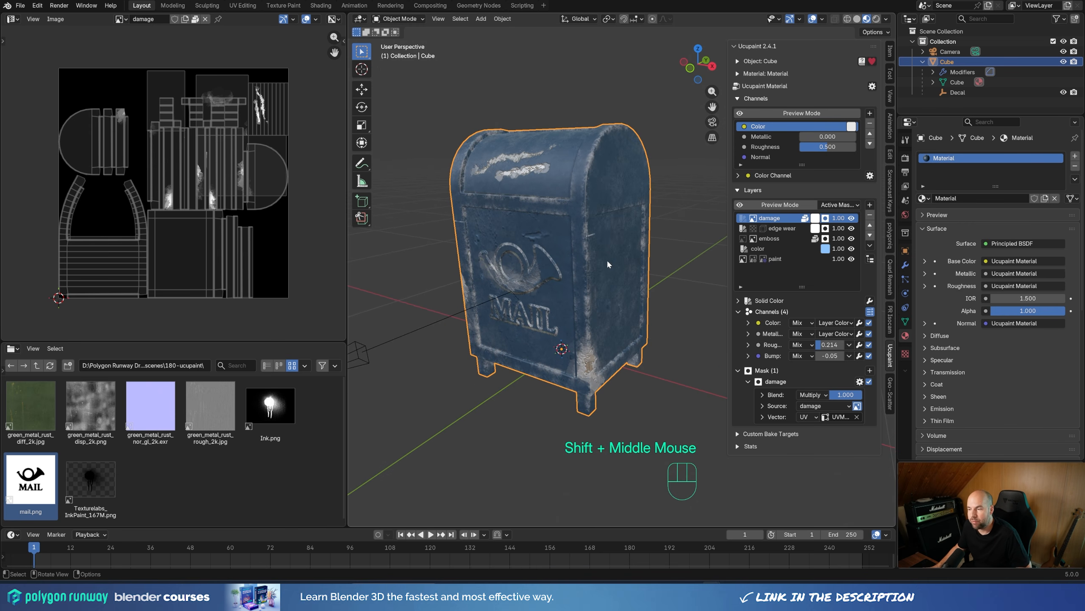
Step: Add a Solid Color layer in amber on the Color channel with Mix blending and no mask
{"action": "left_click", "coordinate": [870, 204]}
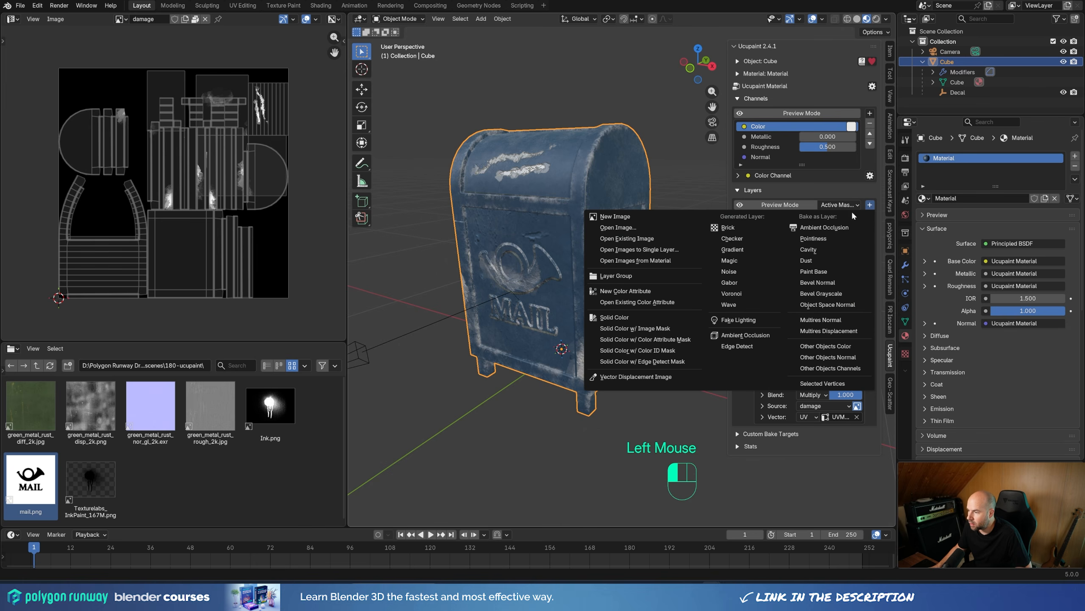
{"action": "left_click", "coordinate": [639, 318]}
{"action": "left_click", "coordinate": [679, 347]}
{"action": "left_click_drag", "start_coordinate": [671, 231], "coordinate": [661, 249]}
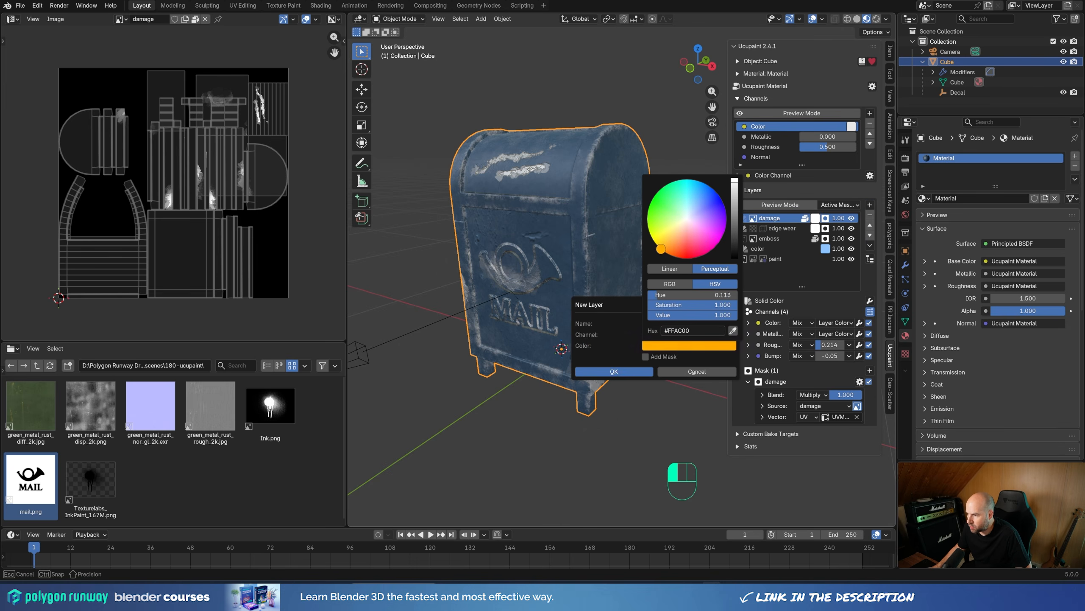
{"action": "left_click", "coordinate": [613, 371]}
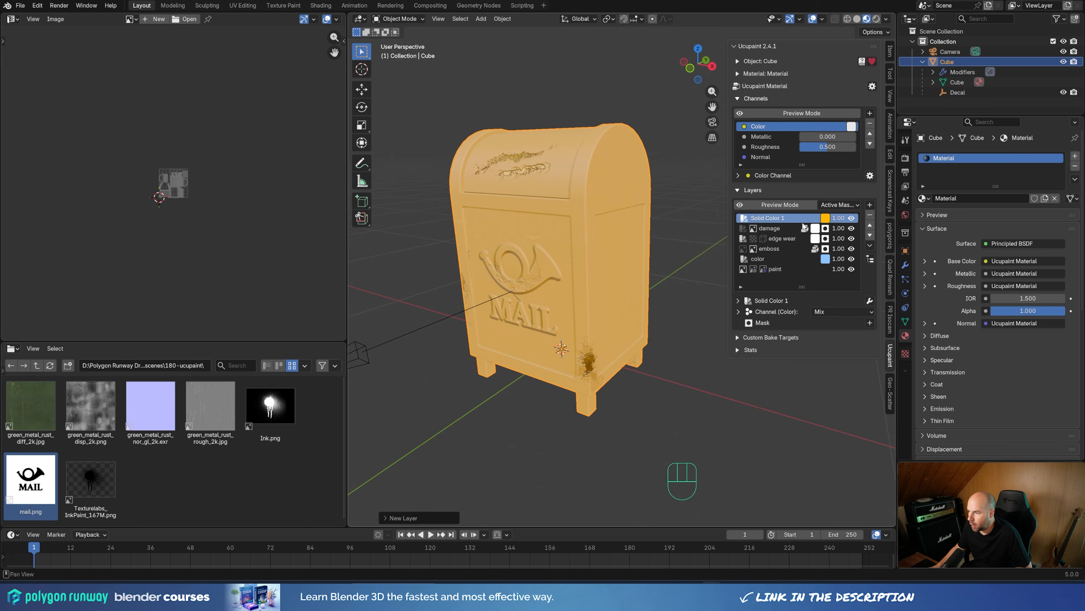
Step: Open Ink.png as a decal mask on the amber solid color layer, using Linear interpolation and the Color image channel
{"action": "right_click", "coordinate": [279, 418]}
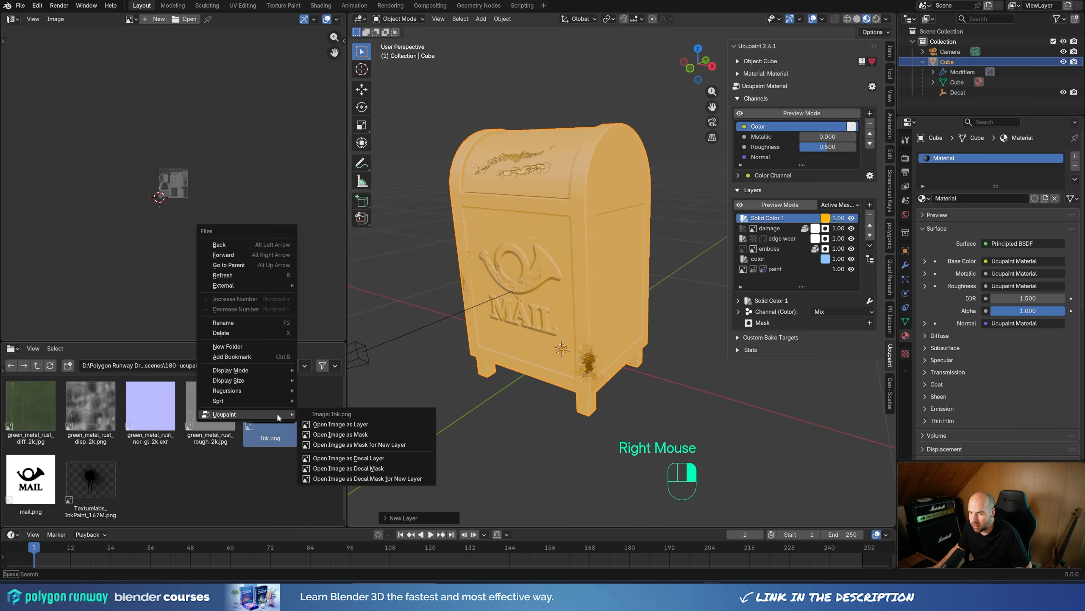
{"action": "left_click", "coordinate": [366, 468]}
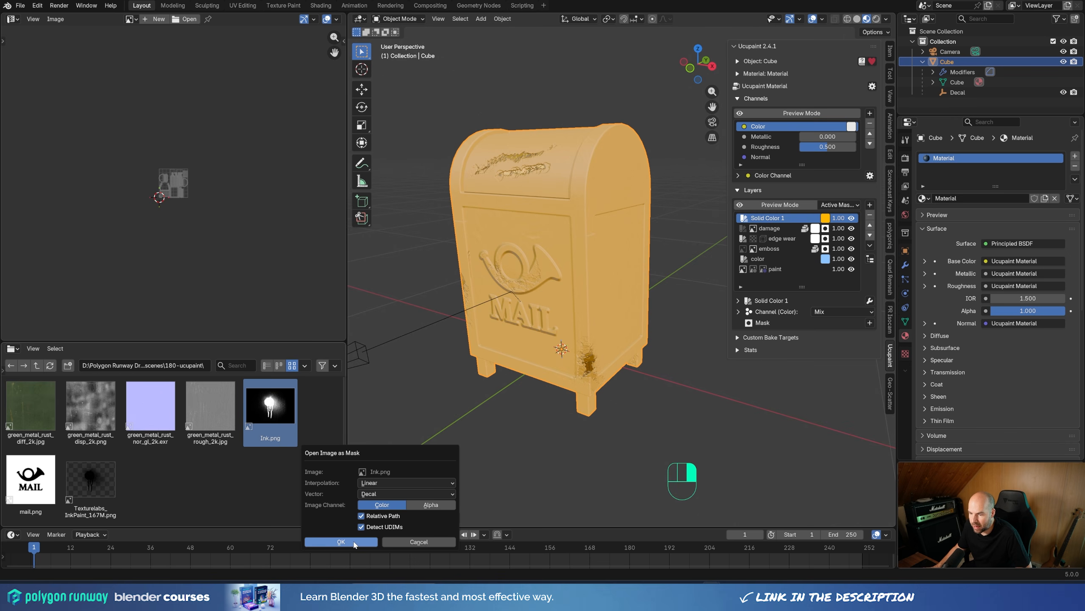
{"action": "left_click", "coordinate": [341, 541]}
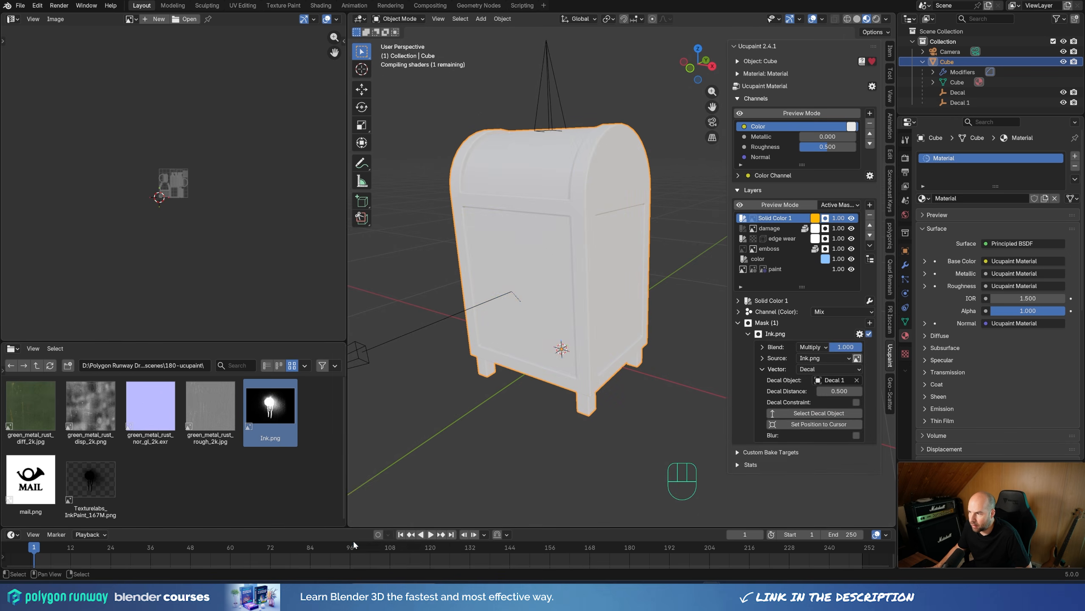
{"action": "left_click", "coordinate": [816, 219]}
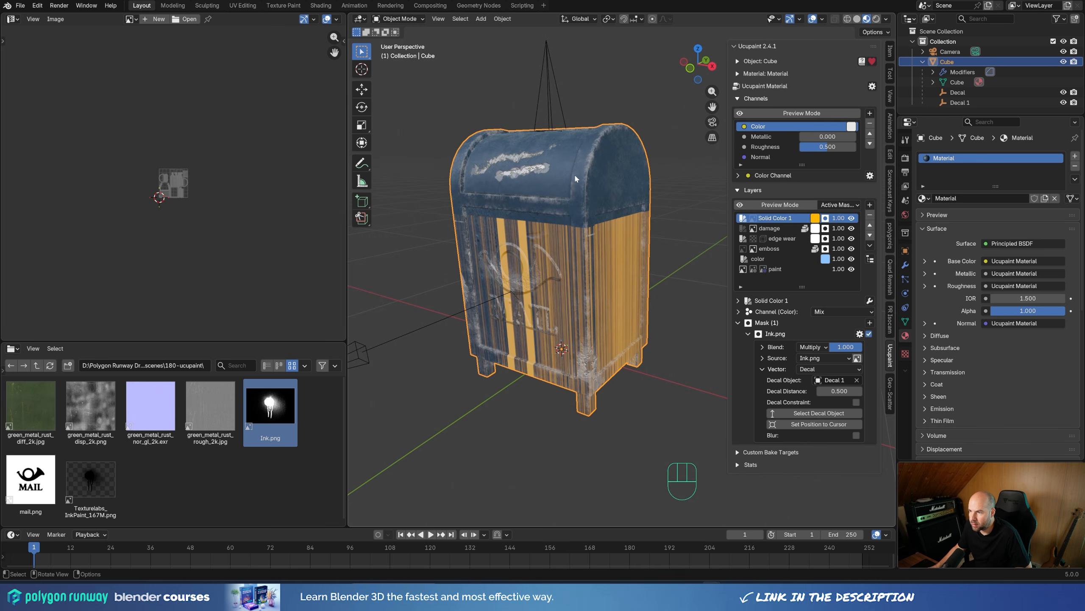
Step: Select the ink mask's decal empty and rotate it 90° about the X axis
{"action": "left_click", "coordinate": [548, 75]}
{"action": "scroll", "coordinate": [655, 292], "scroll_direction": "down", "scroll_amount": 3}
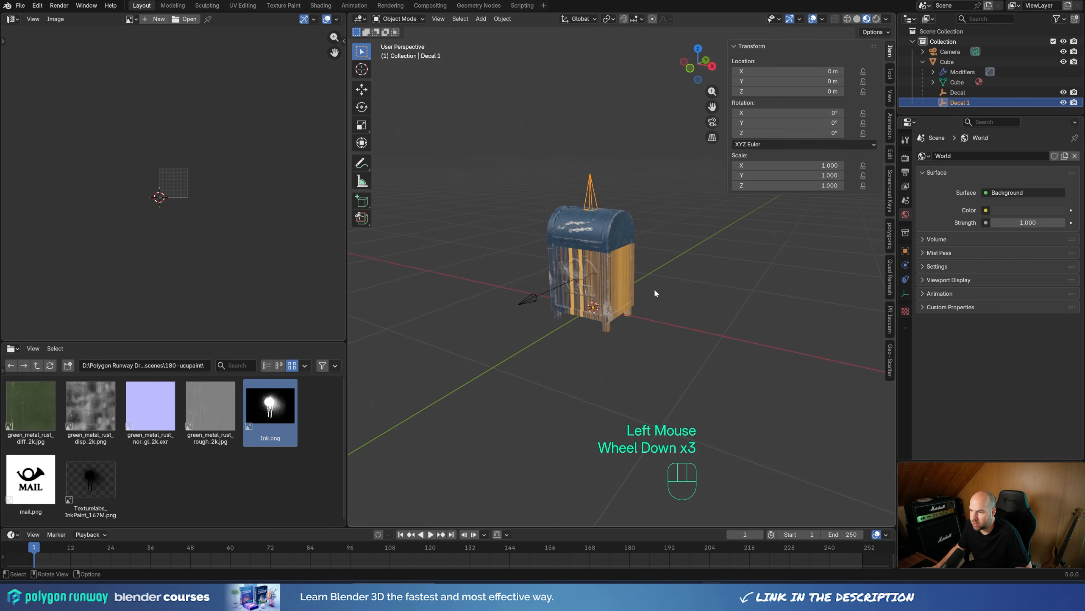
{"action": "key", "text": "r"}
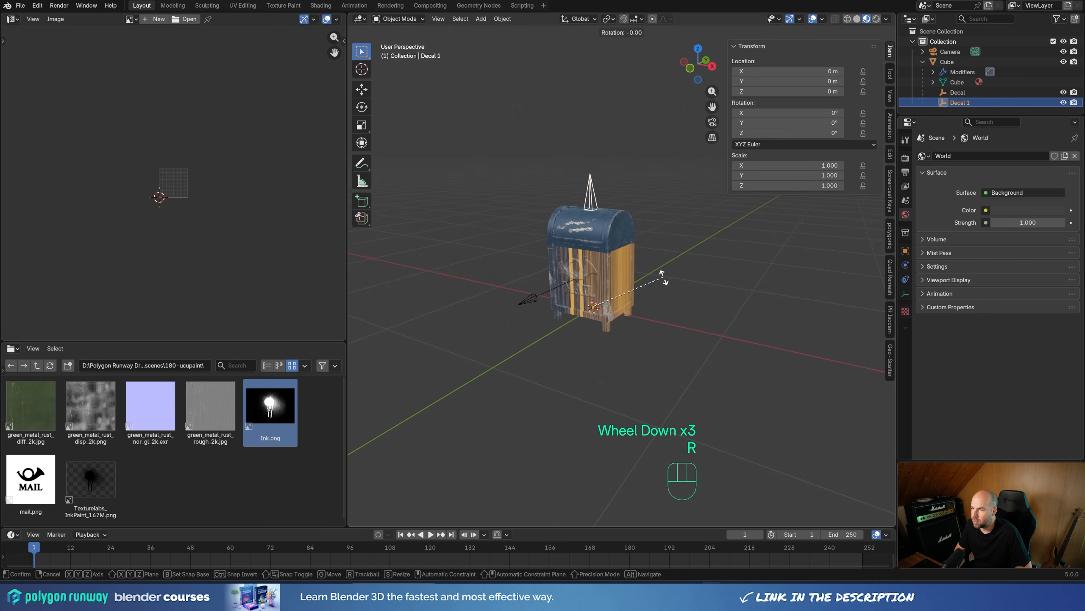
{"action": "key", "text": "x"}
{"action": "key", "text": "KP_9"}
{"action": "key", "text": "KP_0"}
{"action": "key", "text": "KP_Enter"}
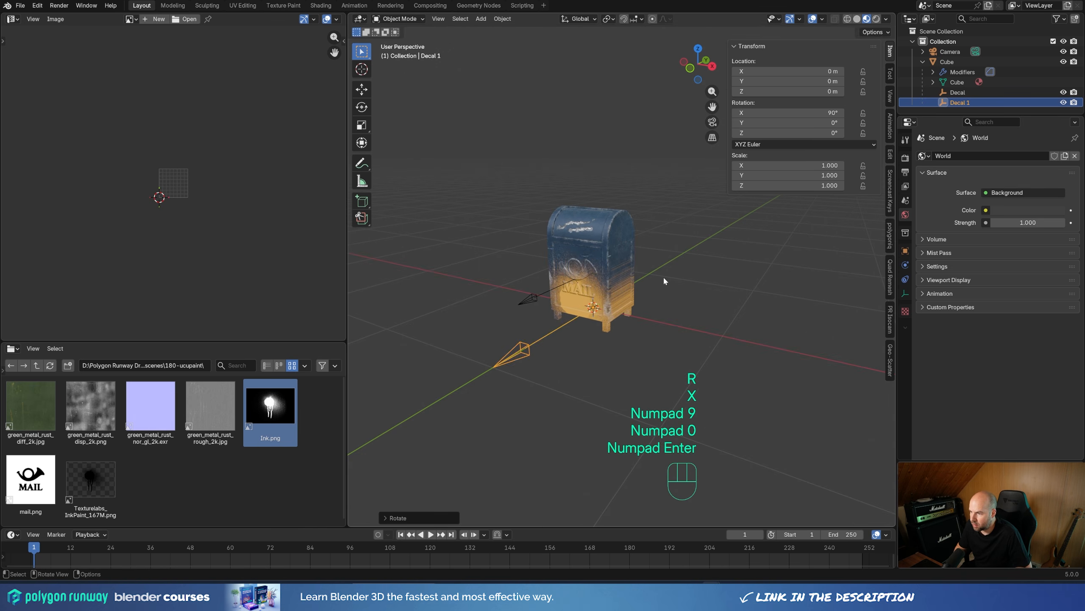
Step: Move the ink decal empty along Y to about -0.08 m and scale it uniformly to about 0.55
{"action": "key", "text": "g"}
{"action": "key", "text": "y"}
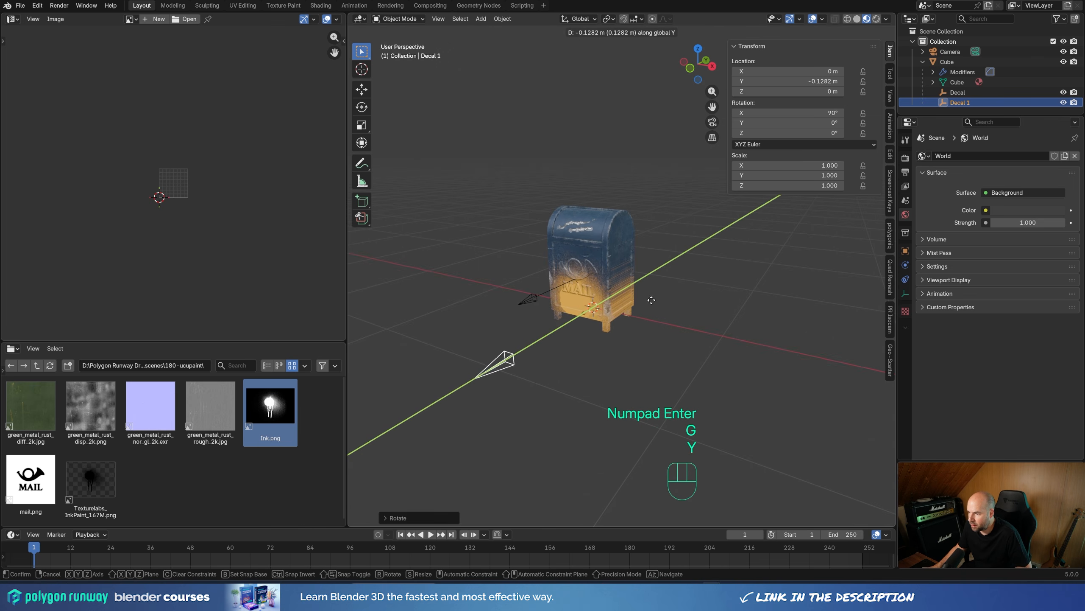
{"action": "left_click", "coordinate": [649, 302]}
{"action": "key", "text": "s"}
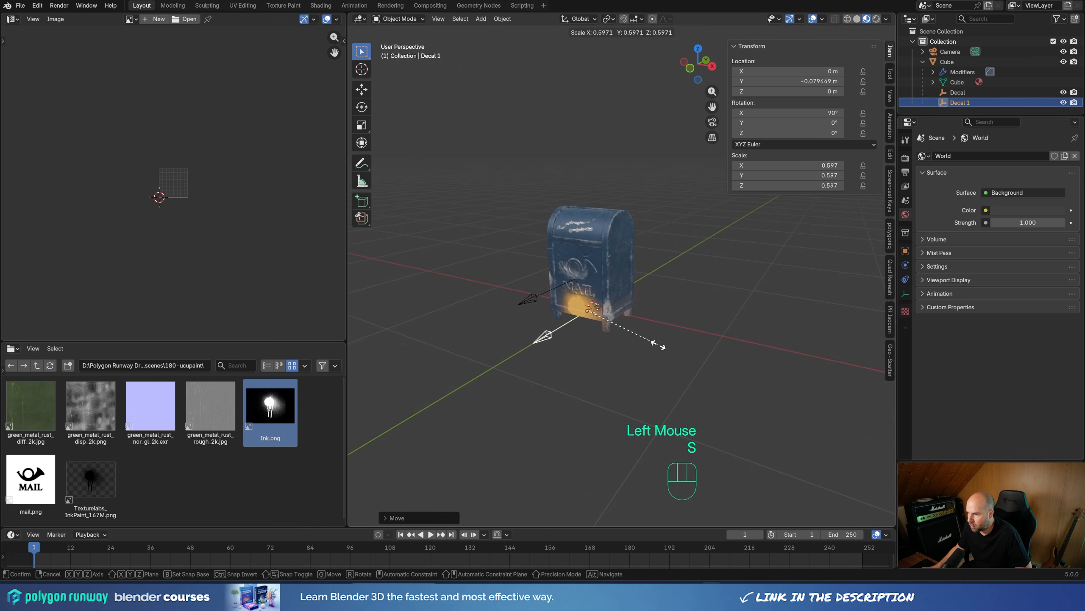
{"action": "left_click", "coordinate": [649, 343]}
Step: Raise the ink decal to about 0.39 m in Z and shift it to about 0.19 m in X, onto the mailbox's front corner
{"action": "scroll", "coordinate": [645, 346], "scroll_direction": "up", "scroll_amount": 2}
{"action": "key", "text": "g"}
{"action": "key", "text": "z"}
{"action": "left_click", "coordinate": [645, 278]}
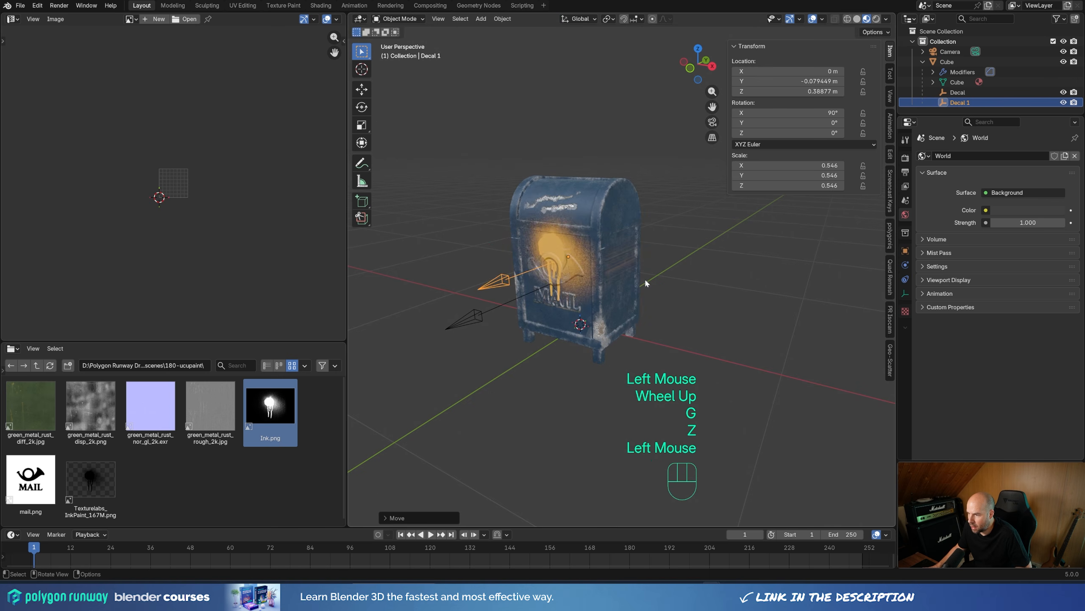
{"action": "key", "text": "g"}
{"action": "key", "text": "x"}
{"action": "left_click", "coordinate": [663, 299]}
Step: Rotate the ink decal about 43° around the Z axis so it projects onto the mailbox's vertical corner
{"action": "key", "text": "r"}
{"action": "key", "text": "z"}
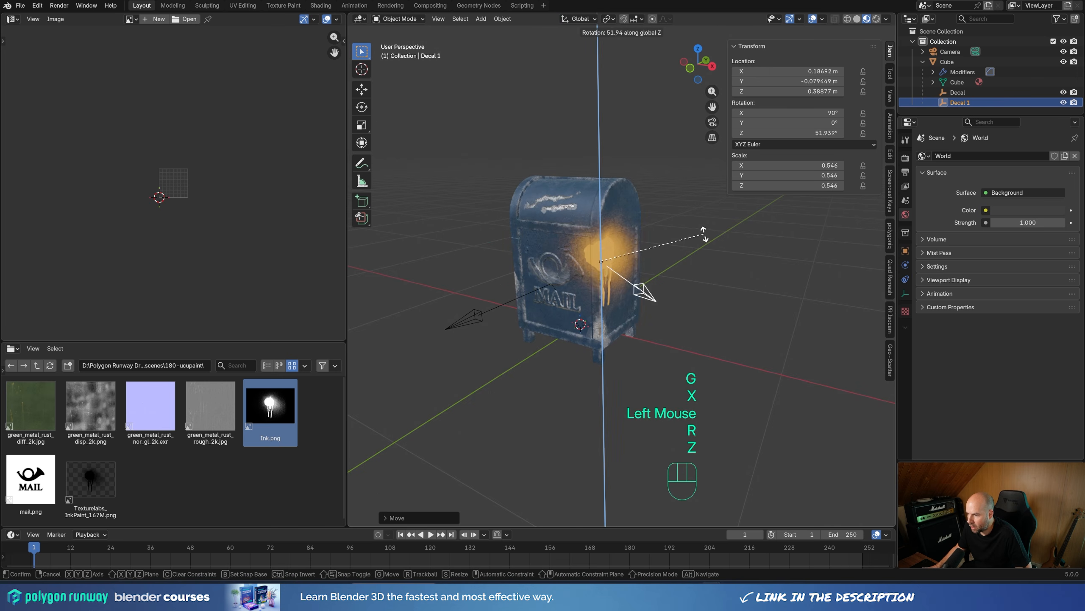
{"action": "left_click", "coordinate": [688, 253]}
{"action": "scroll", "coordinate": [699, 290], "scroll_direction": "up", "scroll_amount": 2}
{"action": "middle_click_drag", "start_coordinate": [699, 290], "coordinate": [650, 302]}
Step: Refine the ink decal over the mailbox corner, reducing its scale to about 0.43 and its Z rotation to about 46°
{"action": "key", "text": "s"}
{"action": "left_click", "coordinate": [649, 271]}
{"action": "key", "text": "g"}
{"action": "left_click", "coordinate": [648, 295]}
{"action": "key", "text": "s"}
{"action": "left_click", "coordinate": [701, 321]}
{"action": "key", "text": "g"}
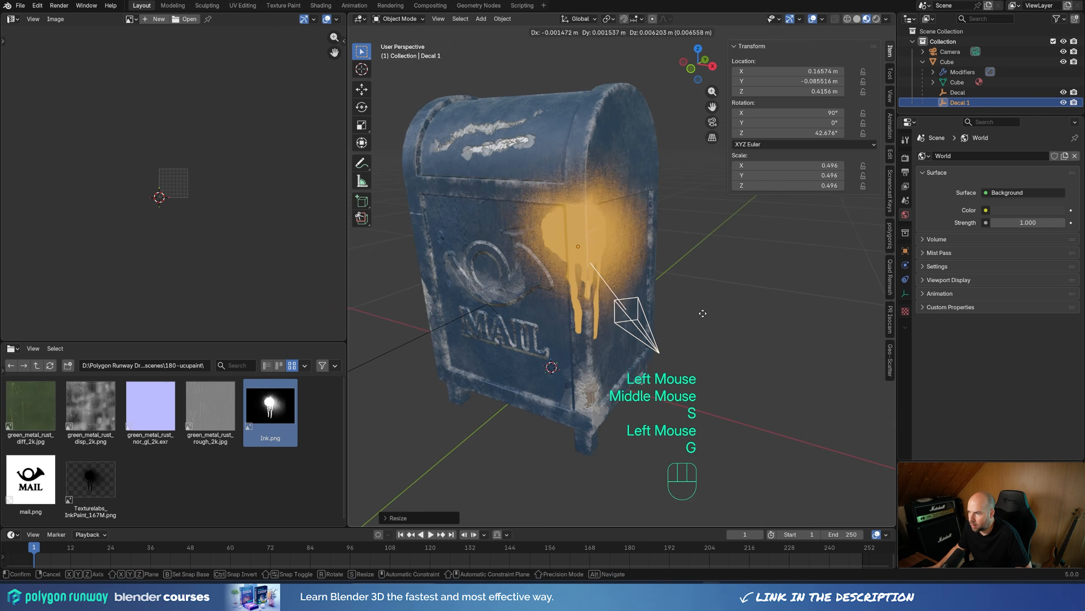
{"action": "left_click", "coordinate": [694, 311]}
{"action": "key", "text": "s"}
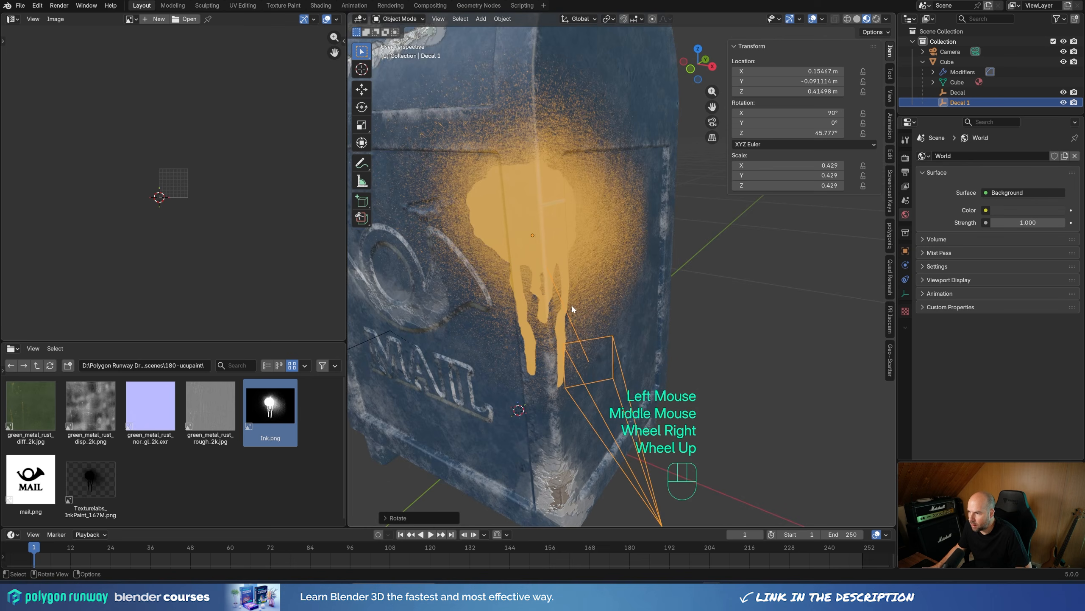
{"action": "middle_click_drag", "start_coordinate": [587, 311], "coordinate": [563, 311], "text": "shift"}
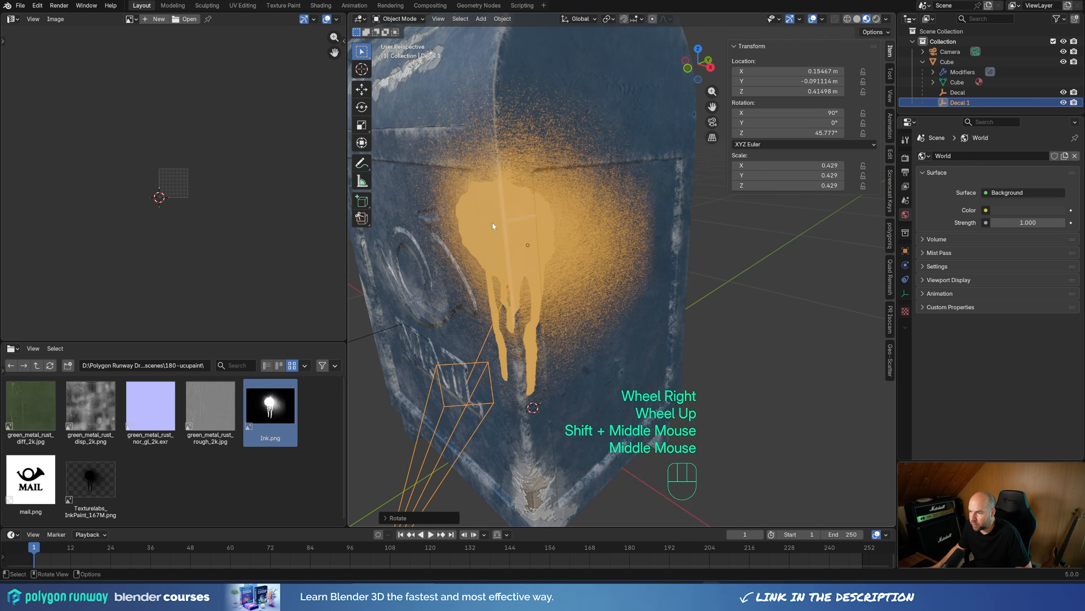
{"action": "scroll", "coordinate": [546, 229], "scroll_direction": "right", "scroll_amount": 1, "text": "shift"}
{"action": "middle_click_drag", "start_coordinate": [492, 225], "coordinate": [636, 253], "text": "shift"}
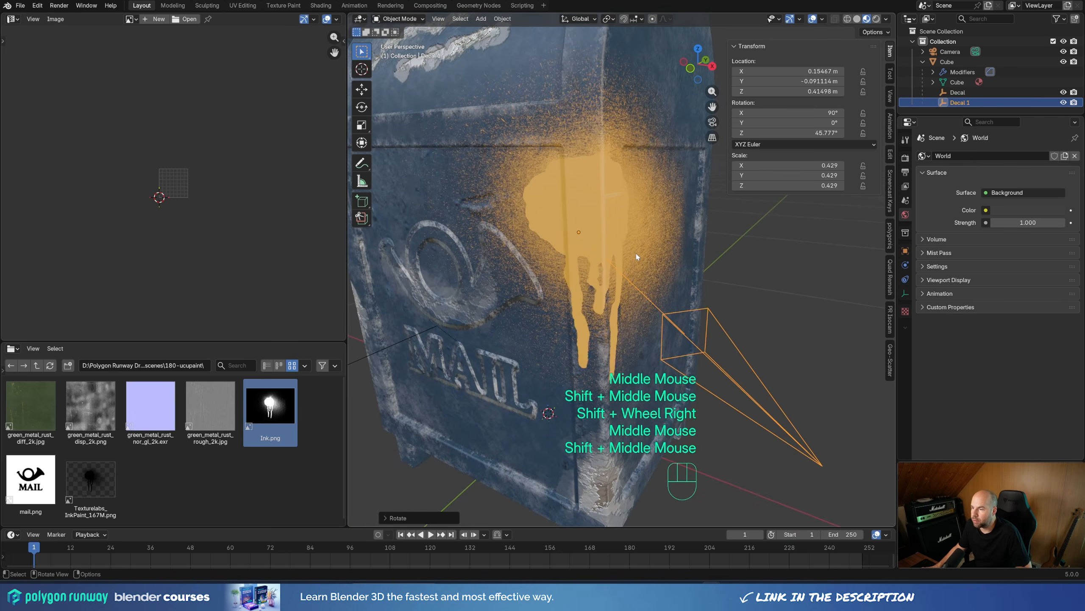
Step: Enable the Roughness channel on the mailbox's amber solid color layer and give it a custom value of about 0.223
{"action": "left_click", "coordinate": [575, 231]}
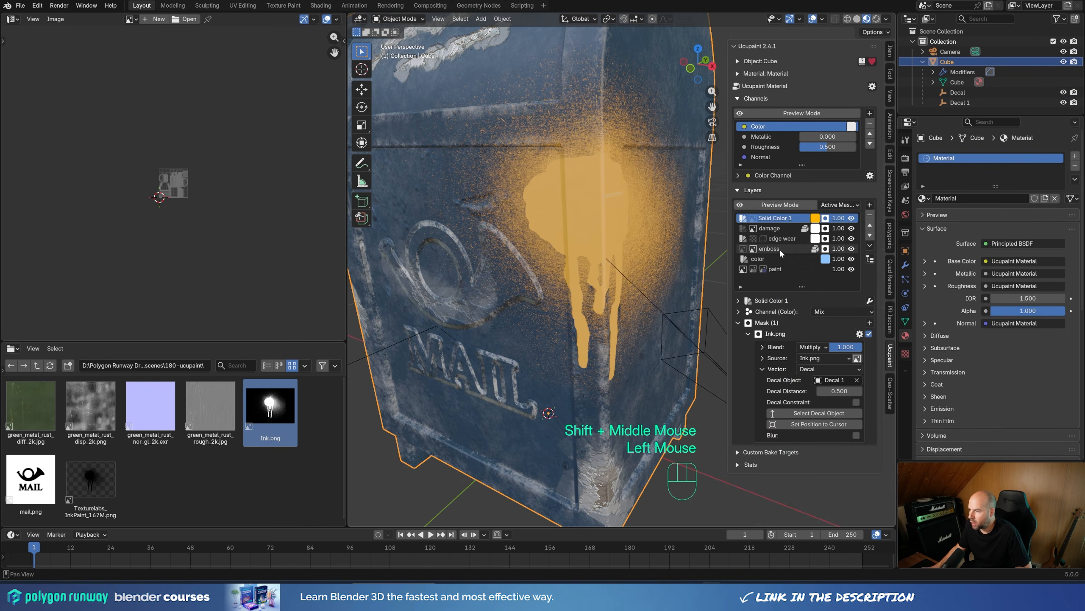
{"action": "left_click", "coordinate": [798, 222]}
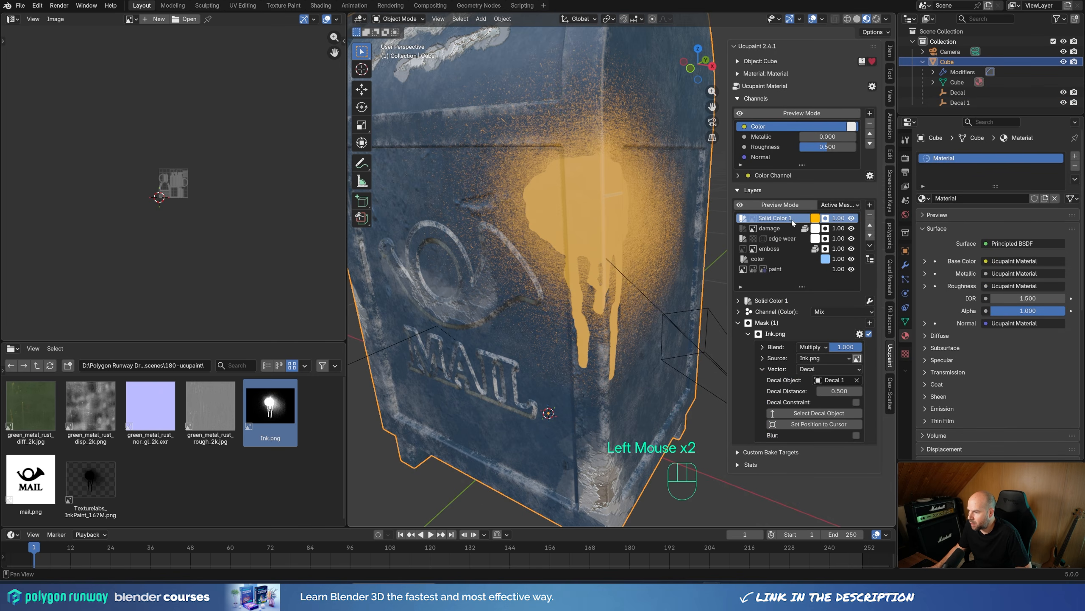
{"action": "left_click", "coordinate": [738, 323]}
{"action": "left_click", "coordinate": [739, 312]}
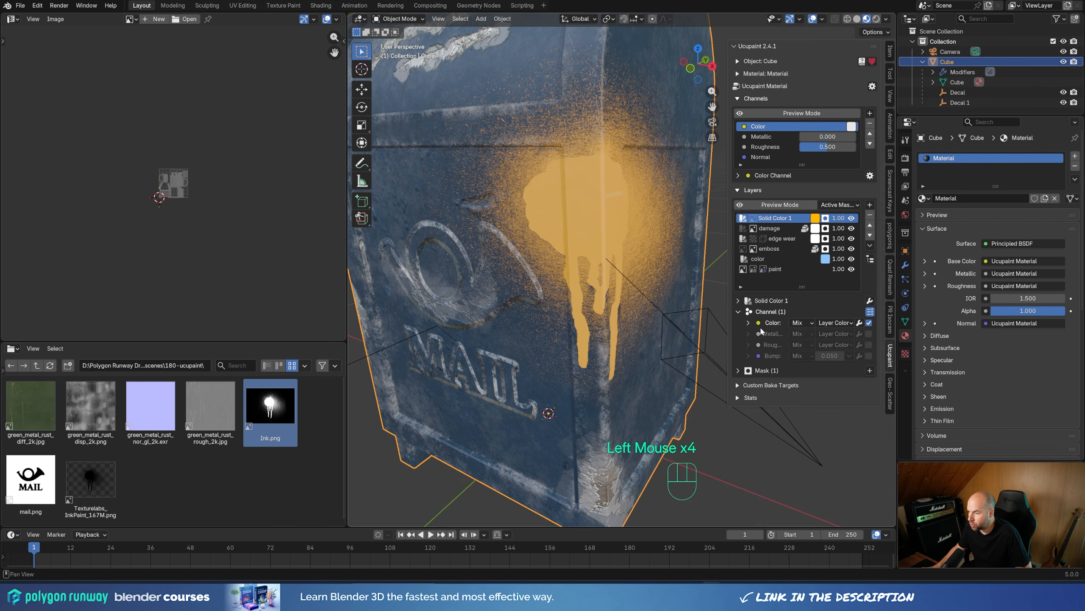
{"action": "left_click", "coordinate": [869, 345]}
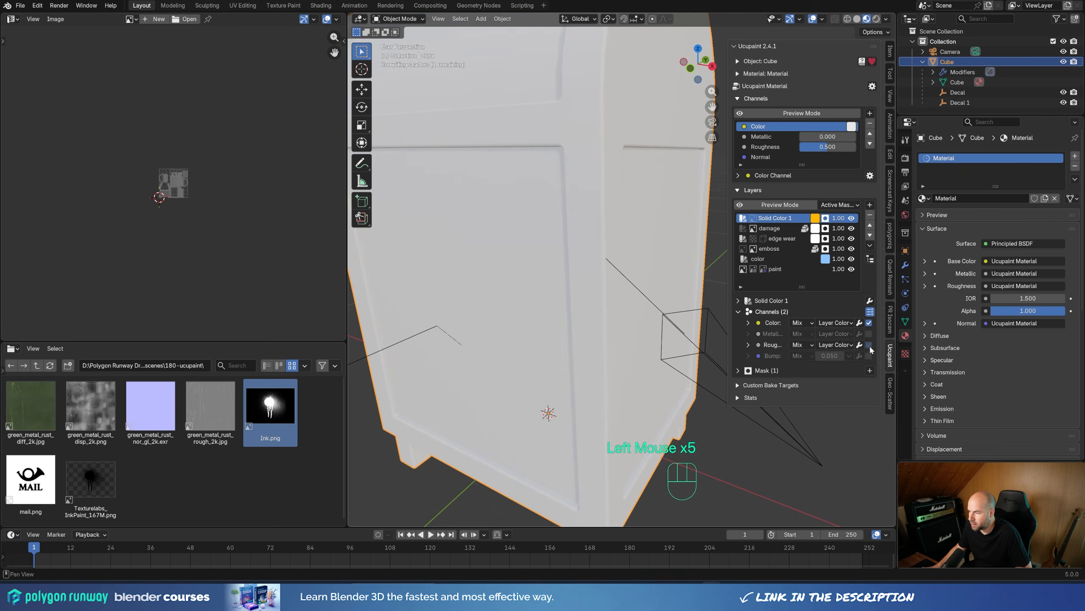
{"action": "left_click", "coordinate": [835, 345]}
{"action": "left_click", "coordinate": [852, 387]}
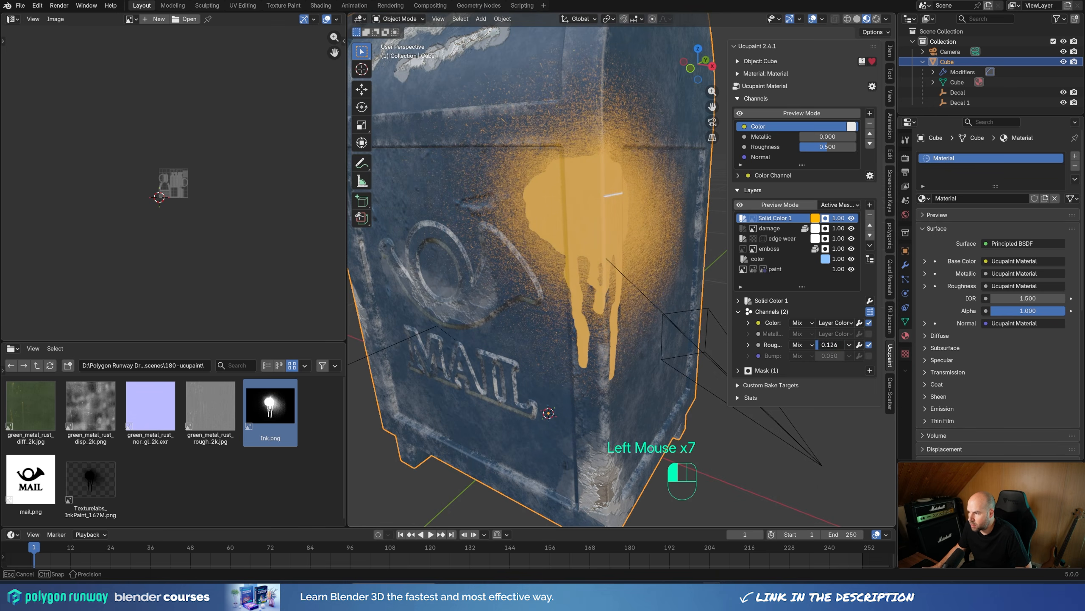
{"action": "left_click_drag", "start_coordinate": [822, 345], "coordinate": [822, 344]}
Step: Enable the Bump channel on the amber solid color layer, keeping its height at 0.050
{"action": "middle_click_drag", "start_coordinate": [600, 275], "coordinate": [551, 248]}
{"action": "middle_click_drag", "start_coordinate": [543, 242], "coordinate": [660, 338], "text": "shift"}
{"action": "scroll", "coordinate": [653, 321], "scroll_direction": "up", "scroll_amount": 3}
{"action": "scroll", "coordinate": [641, 287], "scroll_direction": "down", "scroll_amount": 2}
{"action": "middle_click_drag", "start_coordinate": [660, 338], "coordinate": [592, 298], "text": "shift"}
{"action": "scroll", "coordinate": [643, 311], "scroll_direction": "up", "scroll_amount": 1}
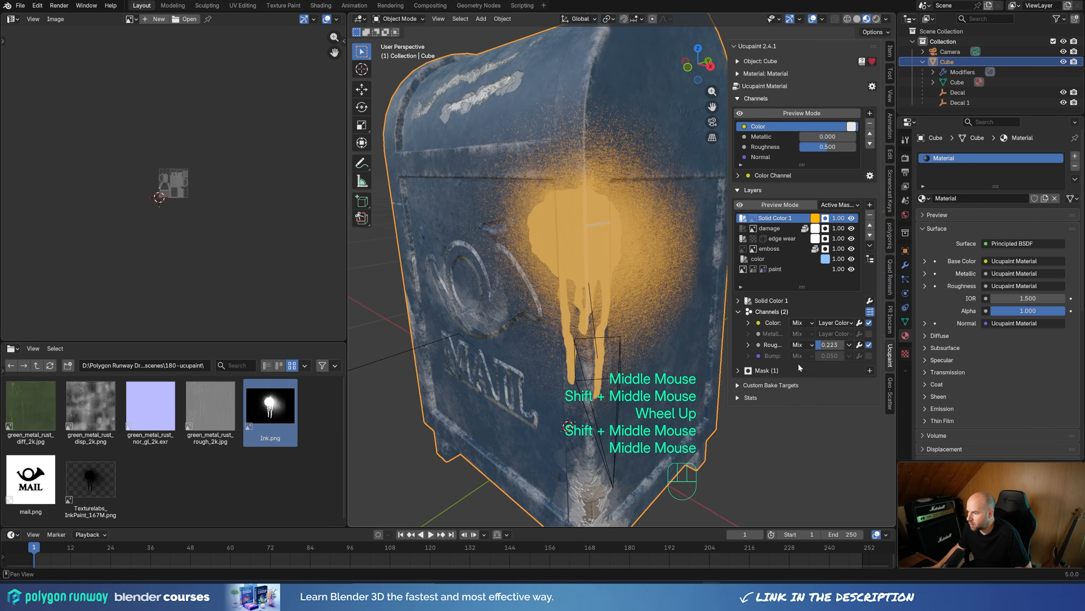
{"action": "left_click", "coordinate": [870, 355]}
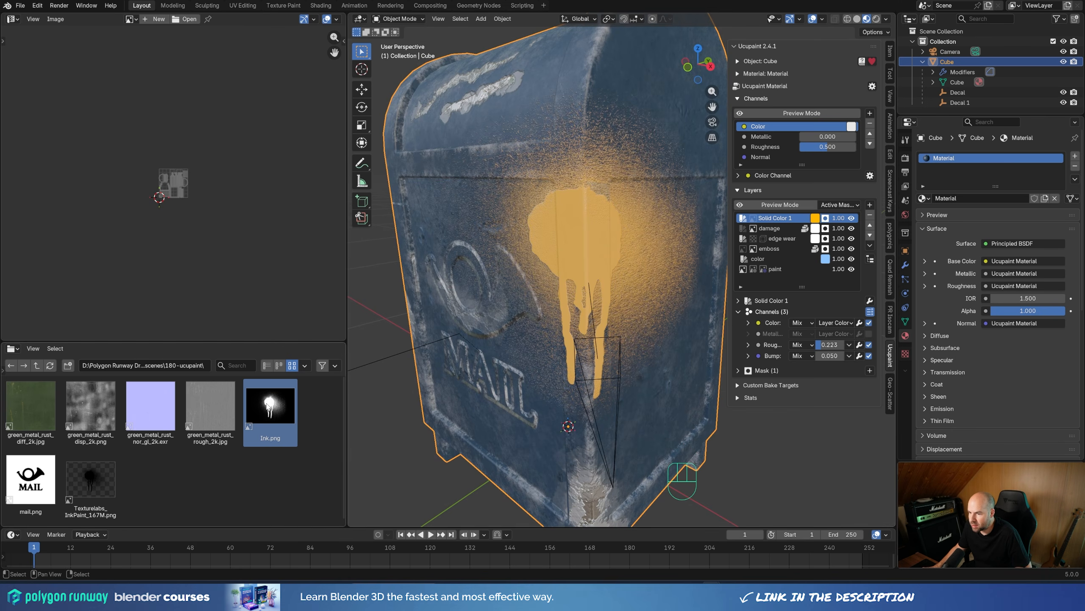
{"action": "scroll", "coordinate": [592, 276], "scroll_direction": "up", "scroll_amount": 2}
{"action": "scroll", "coordinate": [640, 277], "scroll_direction": "up", "scroll_amount": 2}
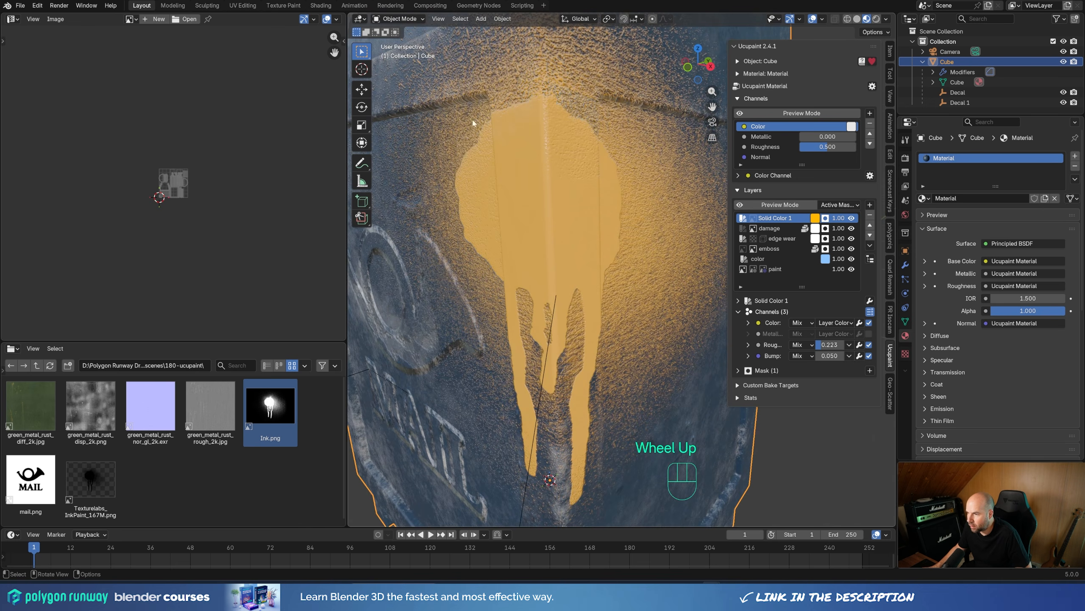
{"action": "mouse_move", "coordinate": [559, 282]}
{"action": "middle_mouse_down"}
{"action": "mouse_move", "coordinate": [581, 227]}
{"action": "mouse_move", "coordinate": [568, 220]}
{"action": "middle_mouse_up"}
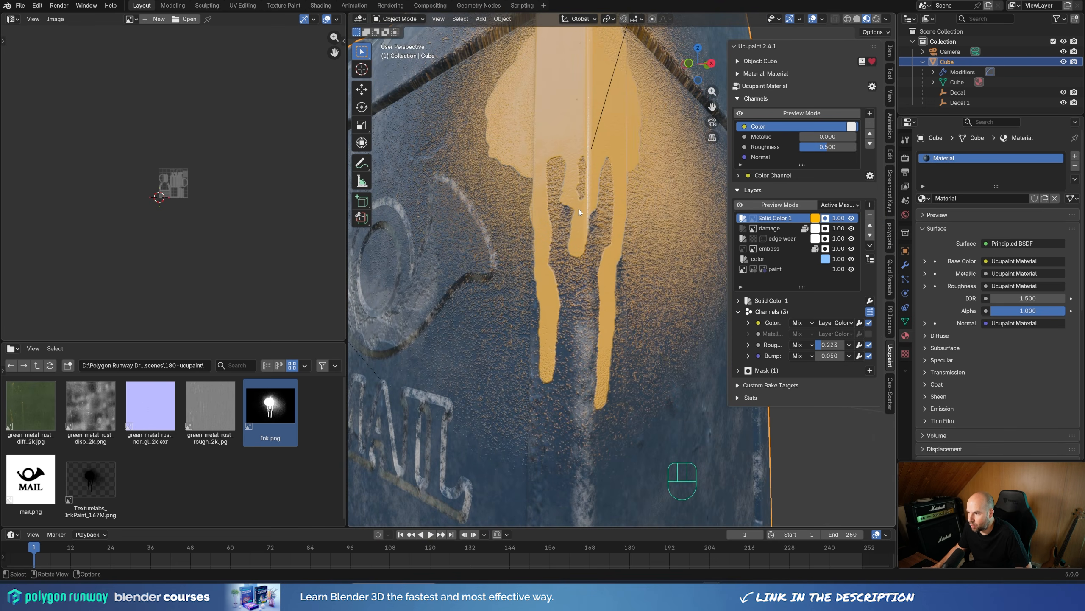
{"action": "middle_click_drag", "start_coordinate": [607, 237], "coordinate": [607, 267]}
{"action": "scroll", "coordinate": [607, 267], "scroll_direction": "down", "scroll_amount": 2}
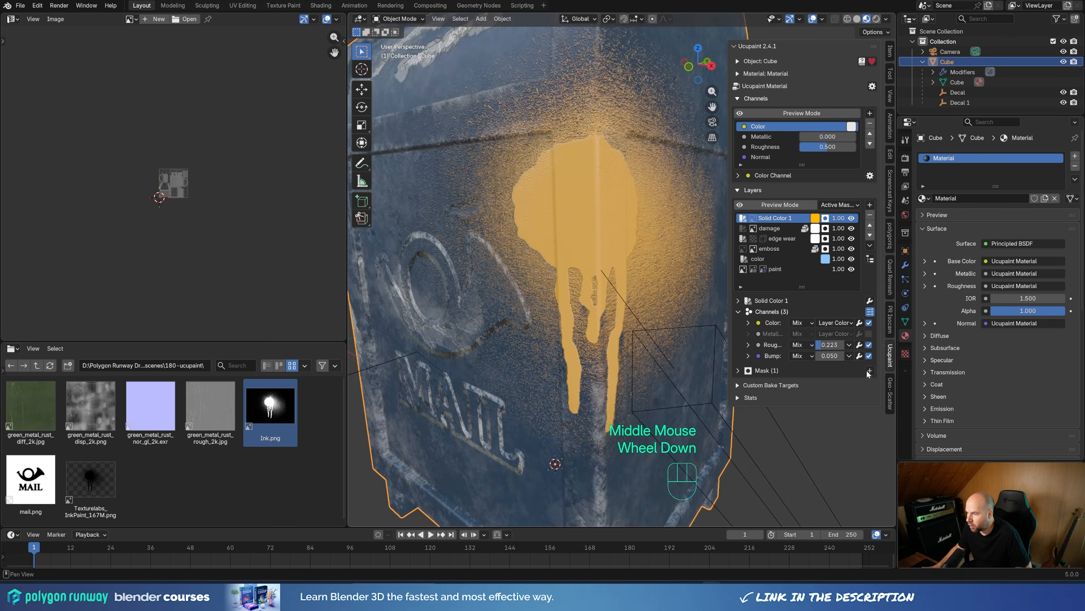
{"action": "mouse_move", "coordinate": [829, 356]}
{"action": "left_mouse_down", "text": "shift"}
{"action": "mouse_move", "coordinate": [814, 356]}
{"action": "mouse_move", "coordinate": [846, 356]}
{"action": "left_mouse_up", "text": "shift"}
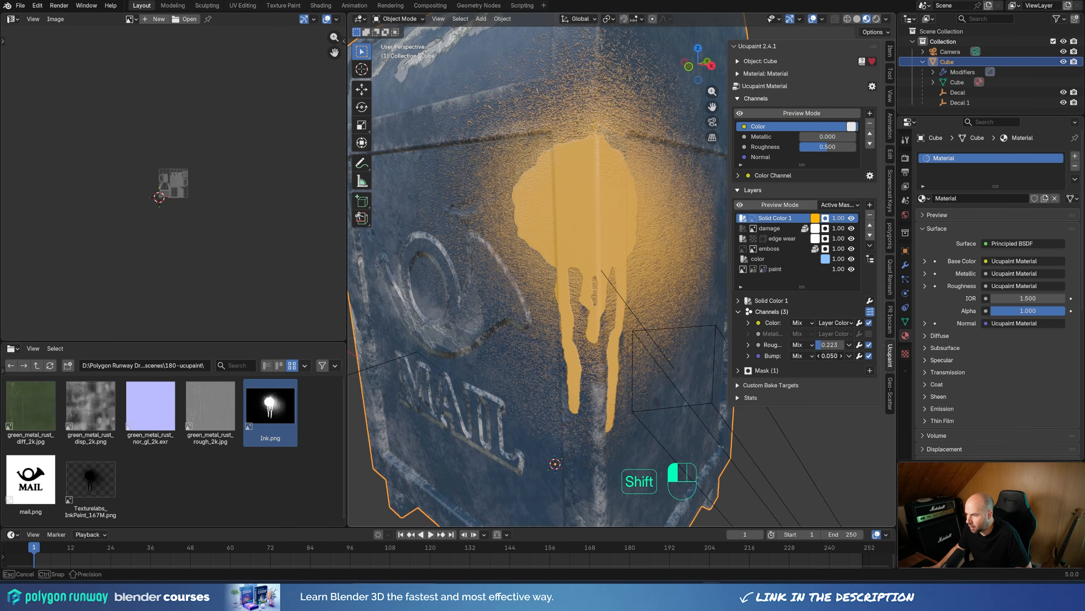
{"action": "left_click_drag", "start_coordinate": [830, 355], "coordinate": [830, 356], "text": "shift"}
Step: Enlarge the ink decal to about 0.52 scale and reposition it on the corner at about X 0.15, Y -0.09, Z 0.43 m
{"action": "scroll", "coordinate": [641, 342], "scroll_direction": "down", "scroll_amount": 4}
{"action": "left_click", "coordinate": [658, 342]}
{"action": "middle_click_drag", "start_coordinate": [658, 342], "coordinate": [660, 343]}
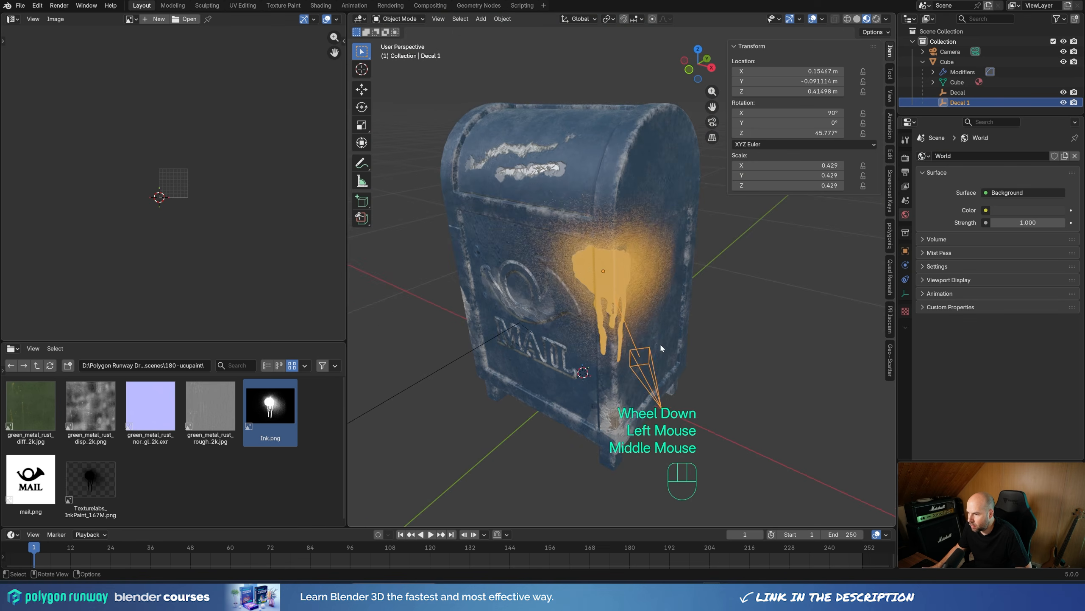
{"action": "key", "text": "g"}
{"action": "left_click", "coordinate": [683, 371]}
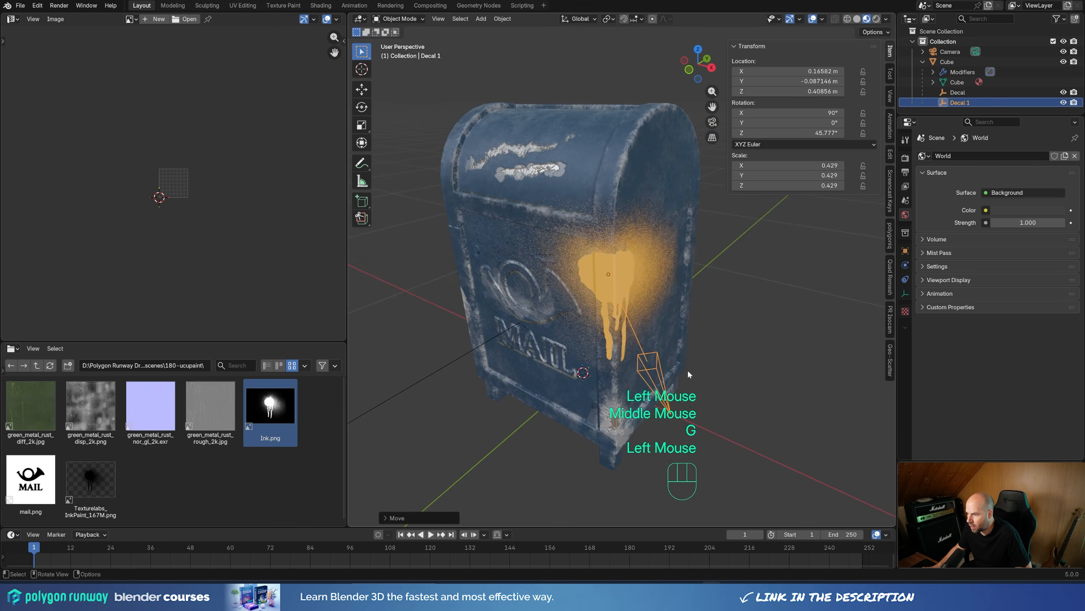
{"action": "key", "text": "s"}
{"action": "left_click", "coordinate": [728, 372]}
{"action": "key", "text": "g"}
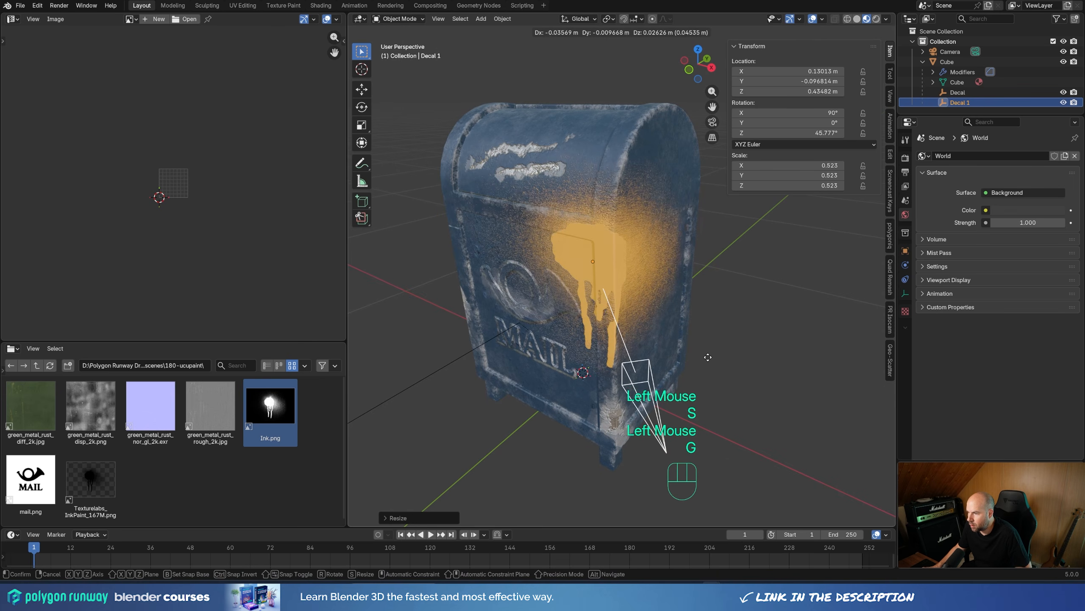
{"action": "left_click", "coordinate": [717, 362]}
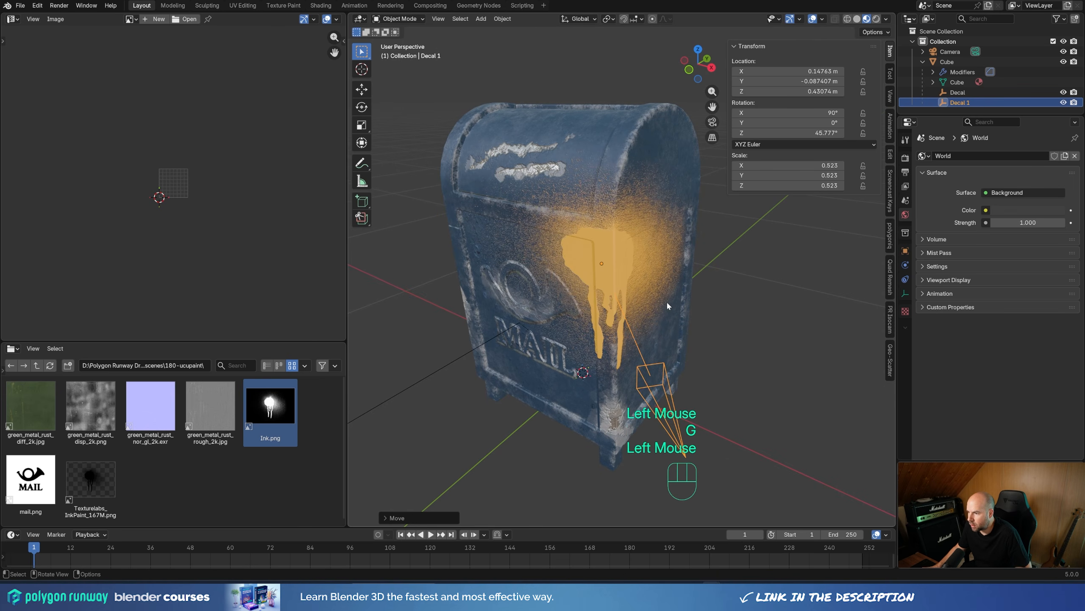
{"action": "middle_click_drag", "start_coordinate": [667, 306], "coordinate": [671, 304]}
{"action": "middle_click_drag", "start_coordinate": [671, 304], "coordinate": [672, 303], "text": "shift"}
{"action": "middle_click_drag", "start_coordinate": [672, 303], "coordinate": [672, 301]}
{"action": "middle_click_drag", "start_coordinate": [673, 302], "coordinate": [674, 301], "text": "shift"}
Step: Add a dark brown Solid Color layer to the mailbox on the Color channel with Mix blending and no mask
{"action": "left_click", "coordinate": [595, 347]}
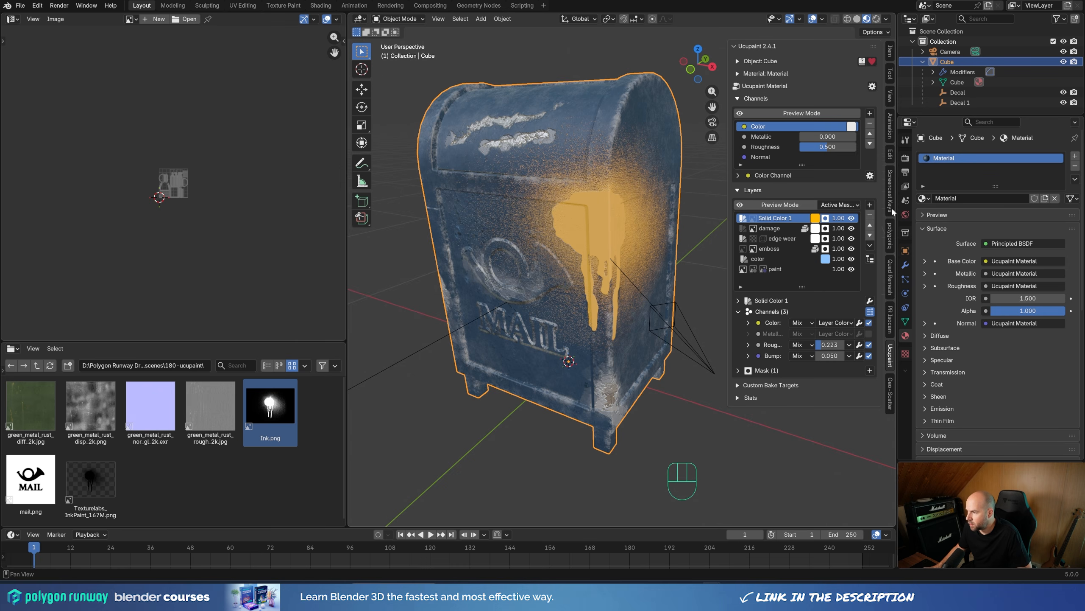
{"action": "left_click", "coordinate": [871, 208]}
{"action": "left_click", "coordinate": [628, 317]}
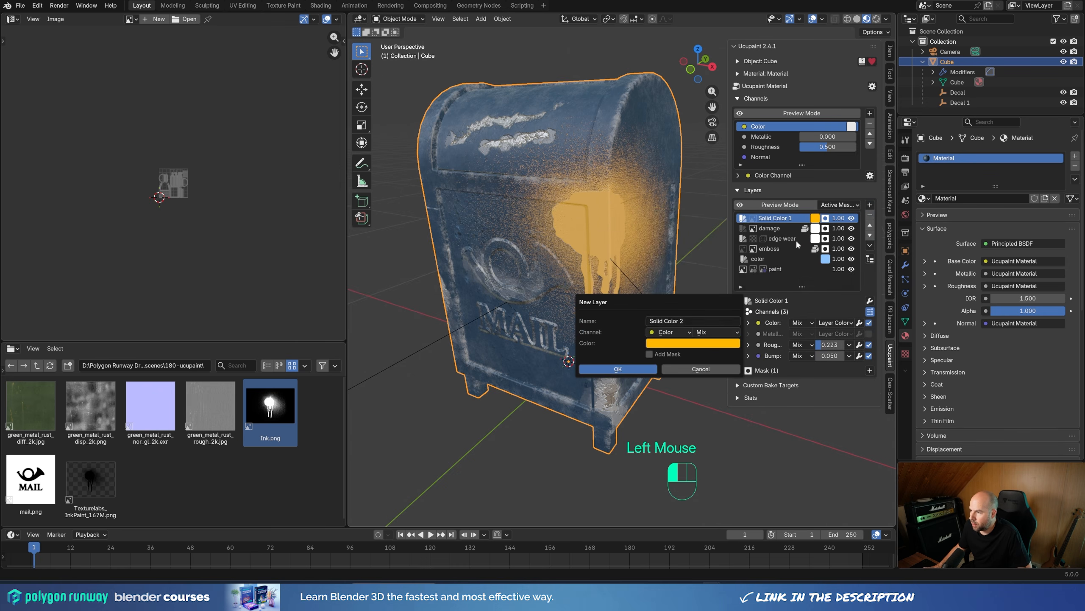
{"action": "left_click", "coordinate": [669, 343]}
{"action": "mouse_move", "coordinate": [667, 249]}
{"action": "left_mouse_down"}
{"action": "mouse_move", "coordinate": [682, 234]}
{"action": "mouse_move", "coordinate": [739, 235]}
{"action": "mouse_move", "coordinate": [683, 228]}
{"action": "left_mouse_up"}
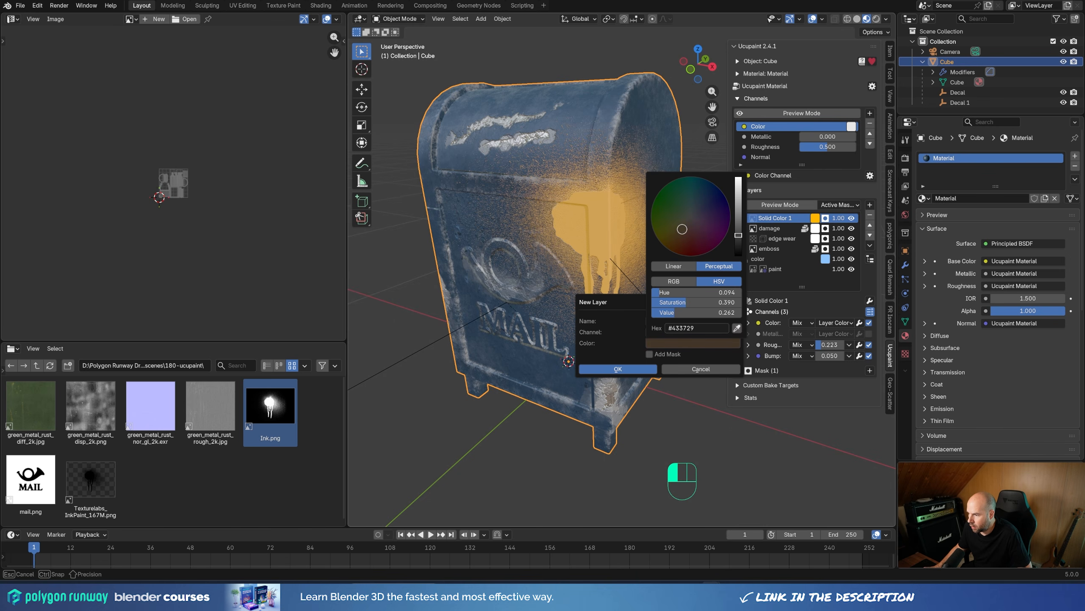
{"action": "left_click", "coordinate": [626, 370]}
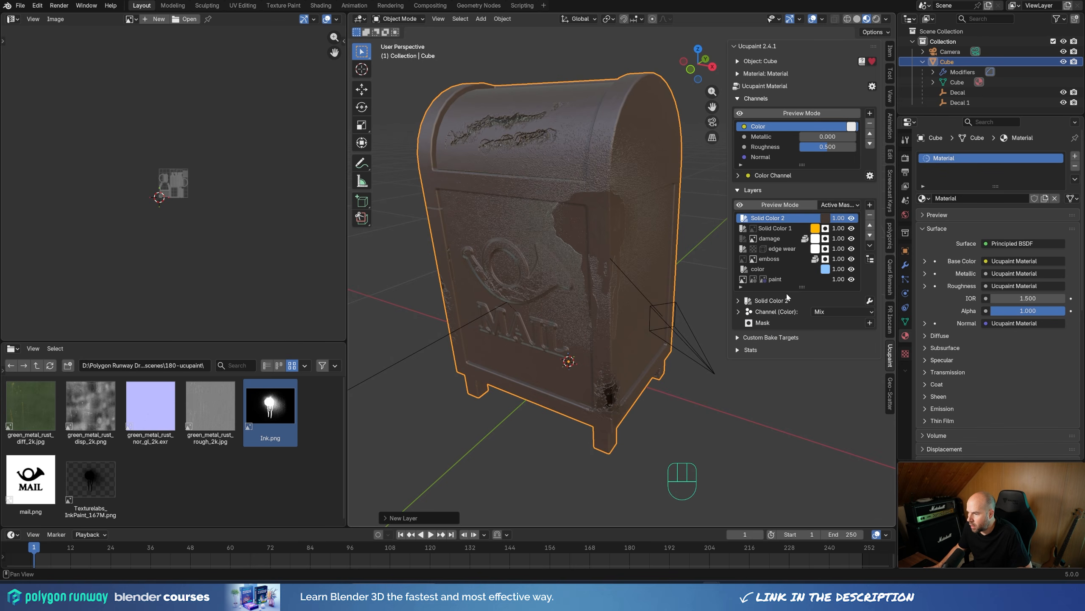
Step: Enable the Roughness channel on the dark brown layer and give it a custom value of 1.000
{"action": "left_click", "coordinate": [738, 311]}
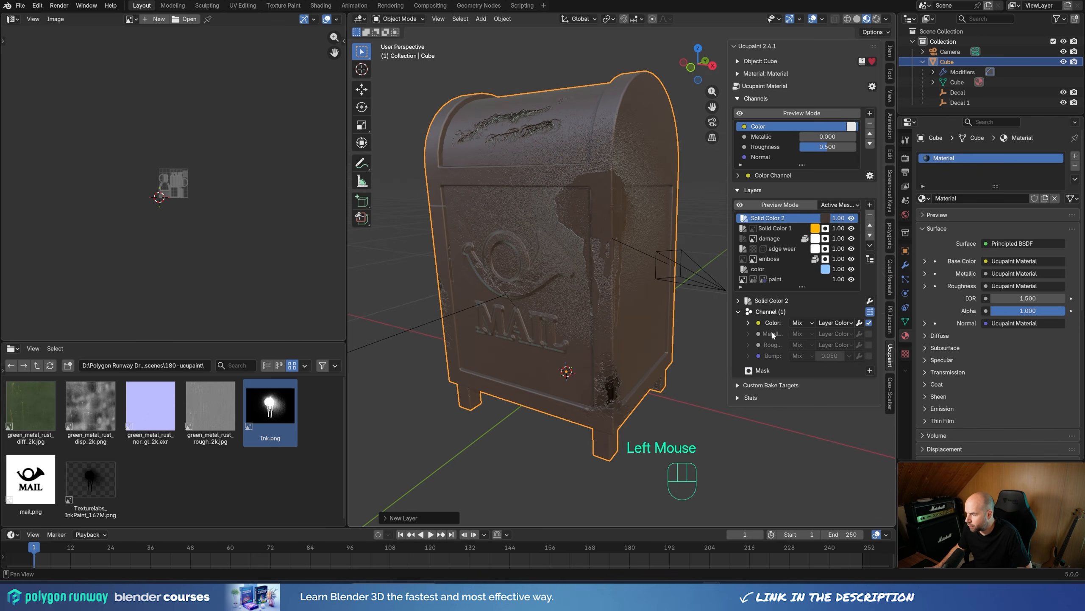
{"action": "left_click", "coordinate": [869, 344]}
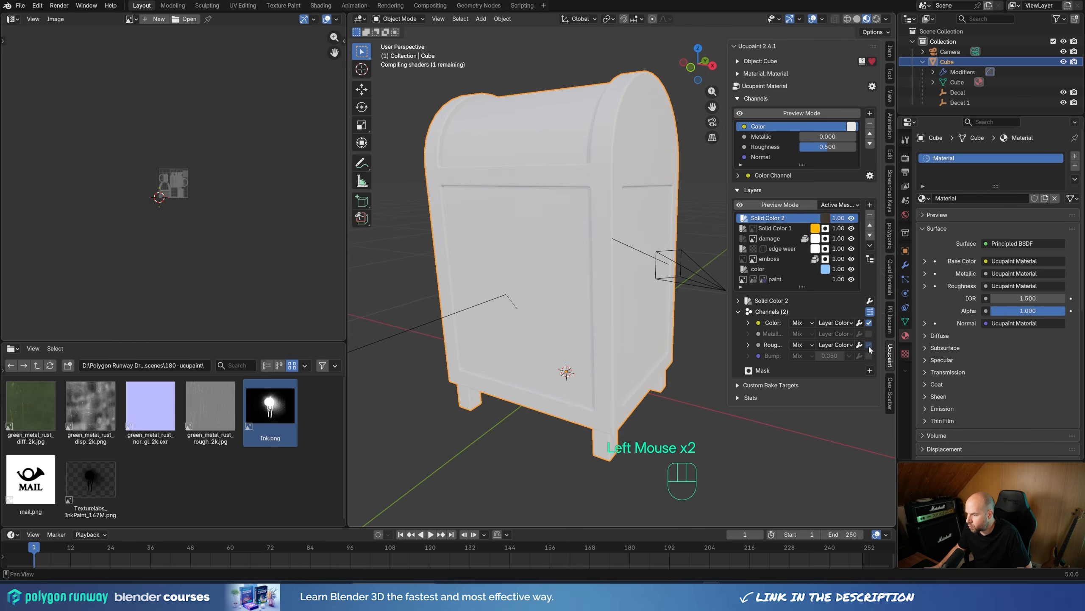
{"action": "left_click", "coordinate": [836, 344]}
{"action": "left_click", "coordinate": [843, 364]}
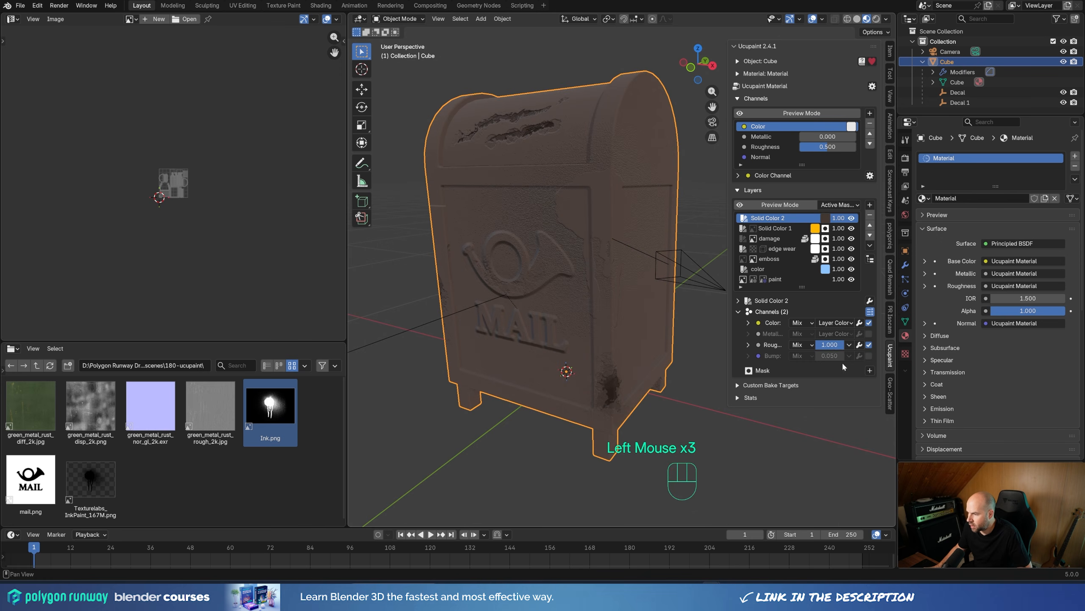
{"action": "mouse_move", "coordinate": [836, 346]}
{"action": "left_mouse_down"}
{"action": "mouse_move", "coordinate": [818, 345]}
{"action": "mouse_move", "coordinate": [845, 346]}
{"action": "left_mouse_up"}
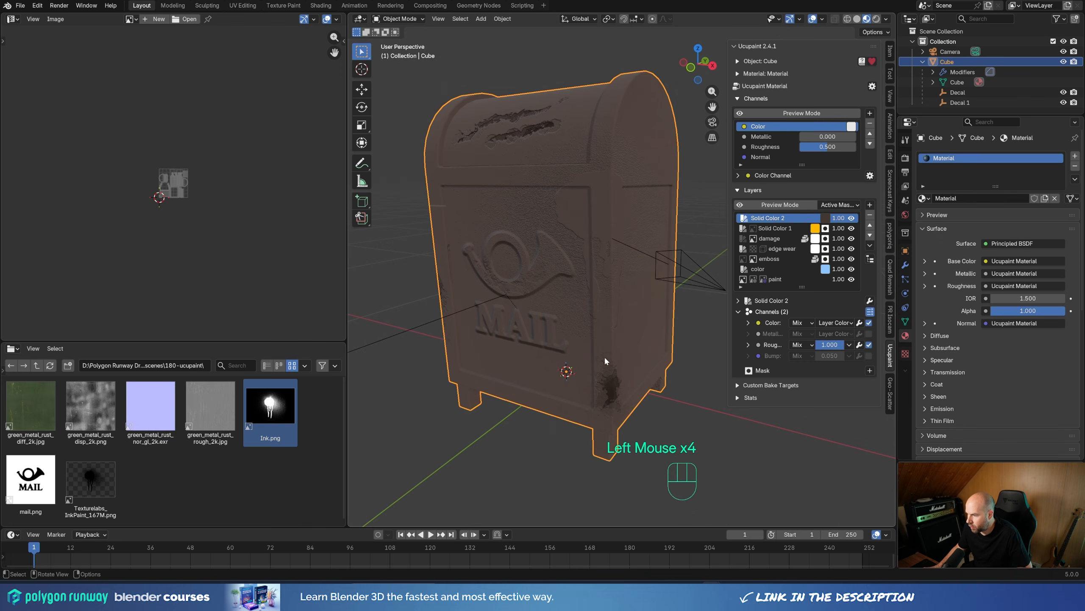
Step: Add a Gradient mask to the dark brown layer using Object vector coordinates and Multiply blending
{"action": "middle_click_drag", "start_coordinate": [604, 356], "coordinate": [691, 348]}
{"action": "left_click", "coordinate": [870, 370]}
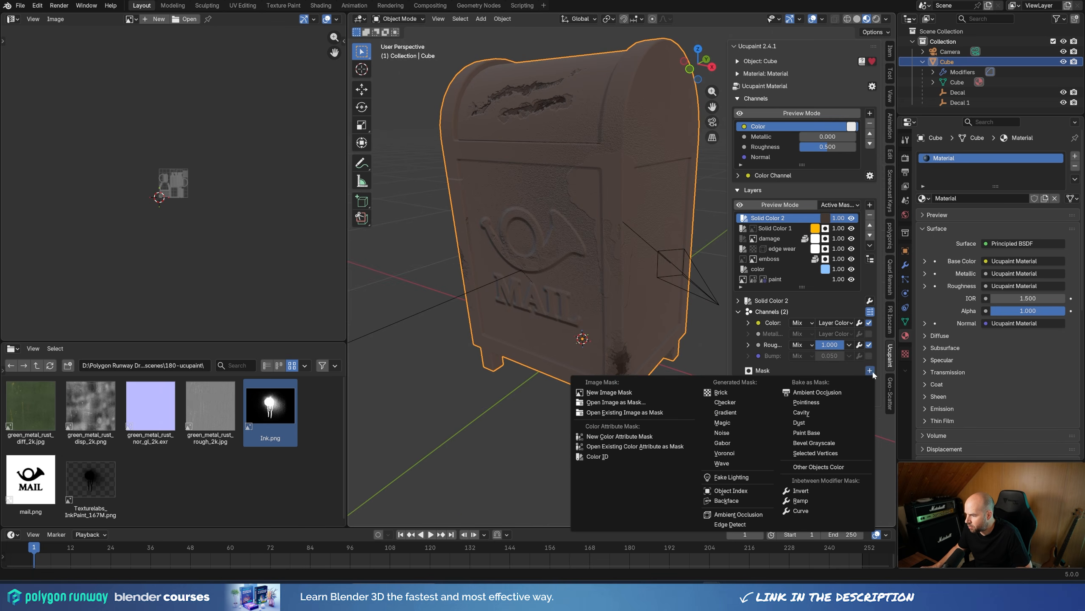
{"action": "left_click", "coordinate": [728, 413]}
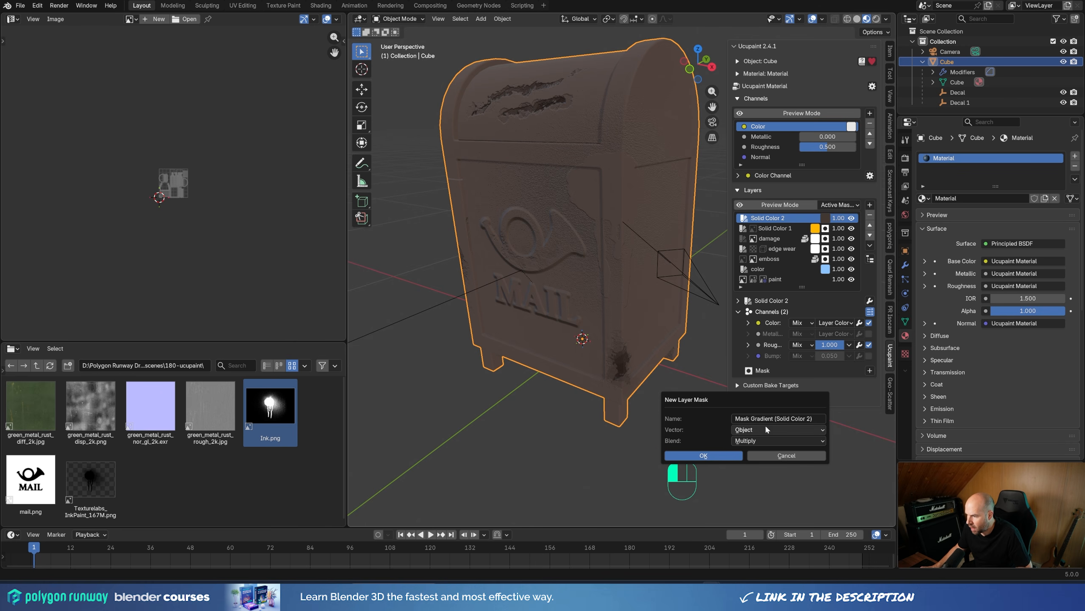
{"action": "left_click", "coordinate": [703, 455]}
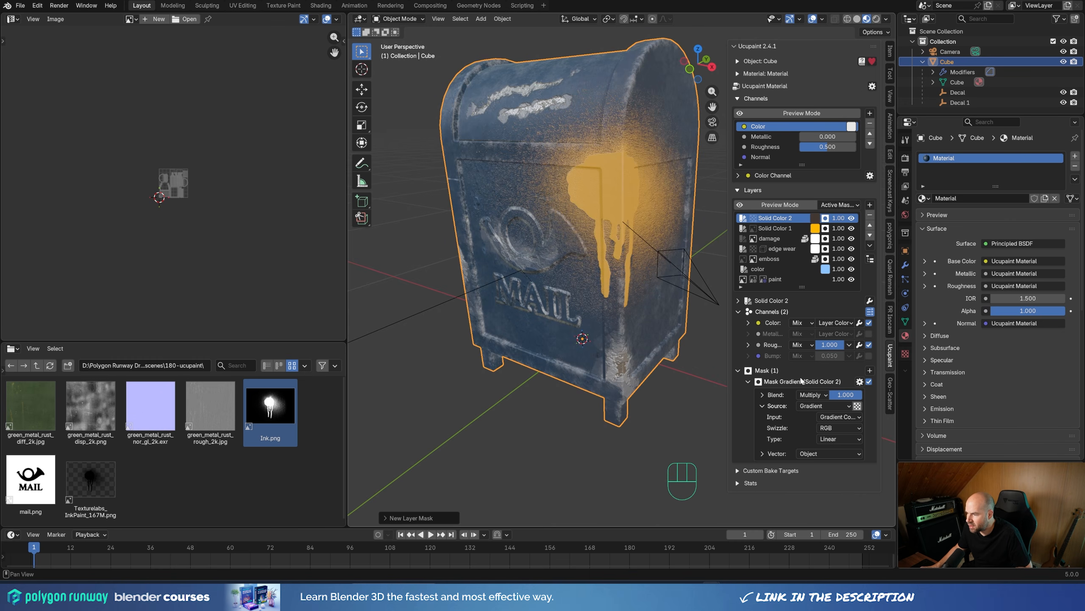
{"action": "scroll", "coordinate": [795, 387], "scroll_direction": "down", "scroll_amount": 2}
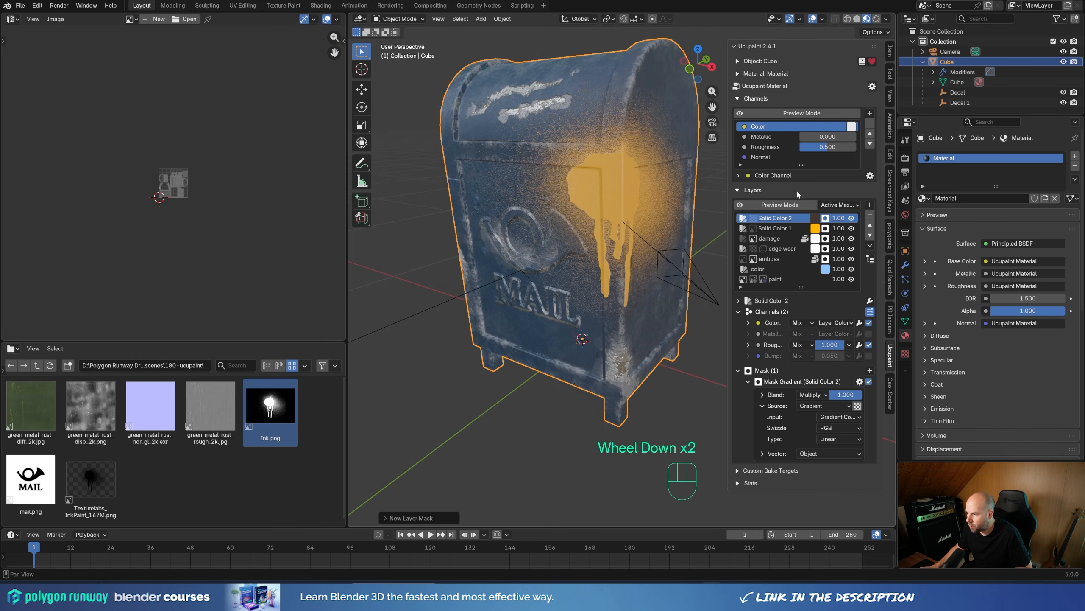
Step: Turn on layer preview in Active Mask / Custom Data mode and view the dark brown layer's colour and gradient mask
{"action": "left_click", "coordinate": [786, 207]}
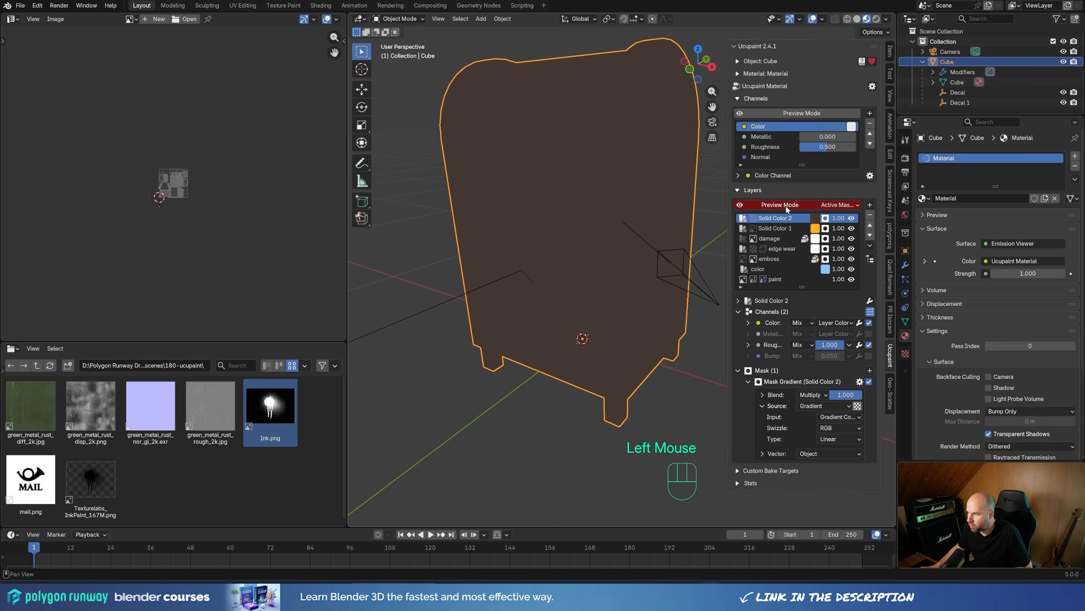
{"action": "left_click", "coordinate": [754, 218]}
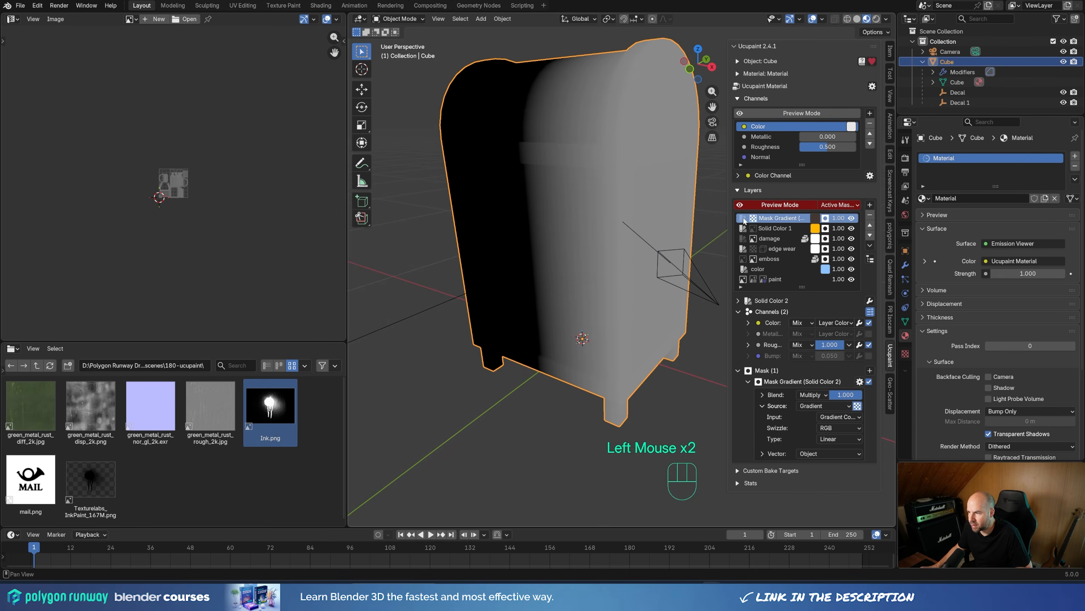
{"action": "double_click", "coordinate": [744, 220]}
{"action": "left_click", "coordinate": [839, 204]}
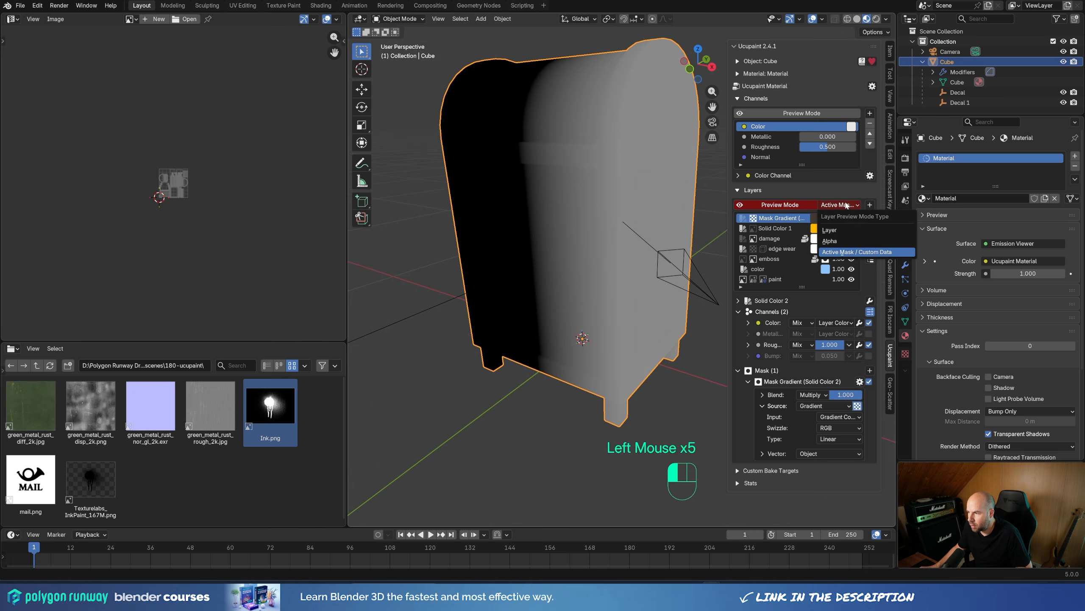
{"action": "left_click", "coordinate": [843, 252]}
{"action": "left_click", "coordinate": [742, 219]}
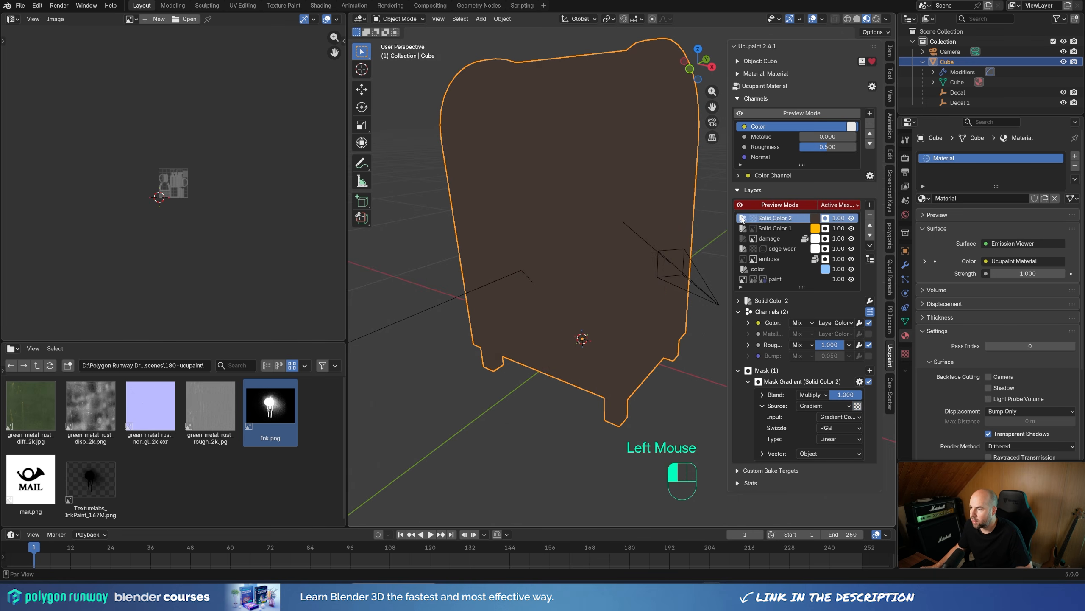
Step: Examine the colour and mask previews of the dark brown, ink, damage and edge wear layers, ending on the gradient mask
{"action": "left_click", "coordinate": [754, 219]}
{"action": "left_click", "coordinate": [754, 228]}
{"action": "left_click", "coordinate": [743, 229]}
{"action": "left_click", "coordinate": [743, 239]}
{"action": "left_click", "coordinate": [756, 241]}
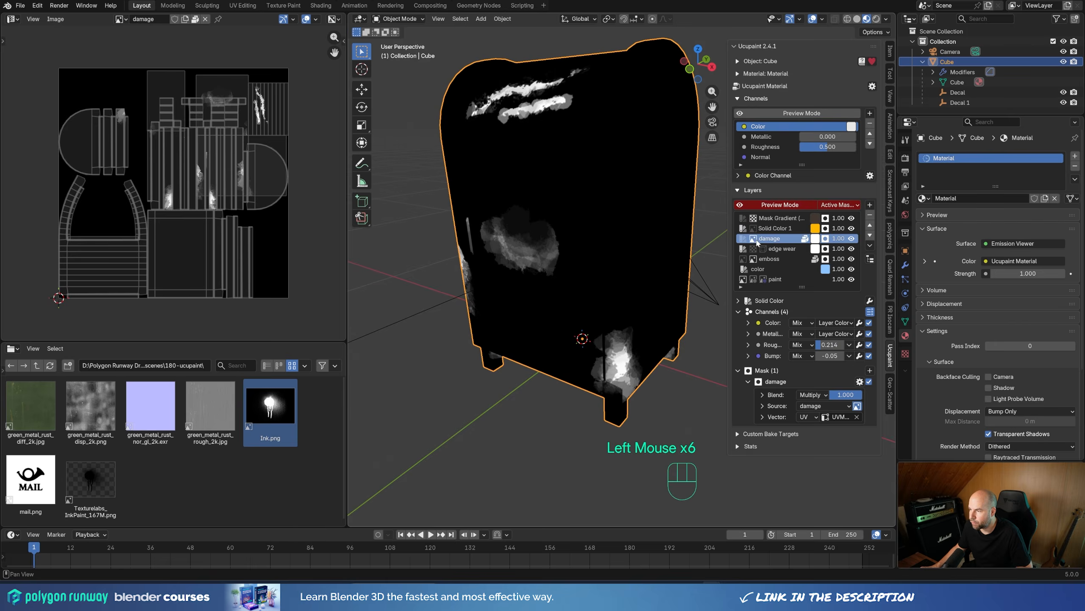
{"action": "left_click", "coordinate": [763, 249]}
{"action": "left_click", "coordinate": [754, 249]}
{"action": "left_click", "coordinate": [753, 239]}
{"action": "left_click", "coordinate": [754, 228]}
{"action": "left_click", "coordinate": [754, 219]}
{"action": "left_click", "coordinate": [744, 218]}
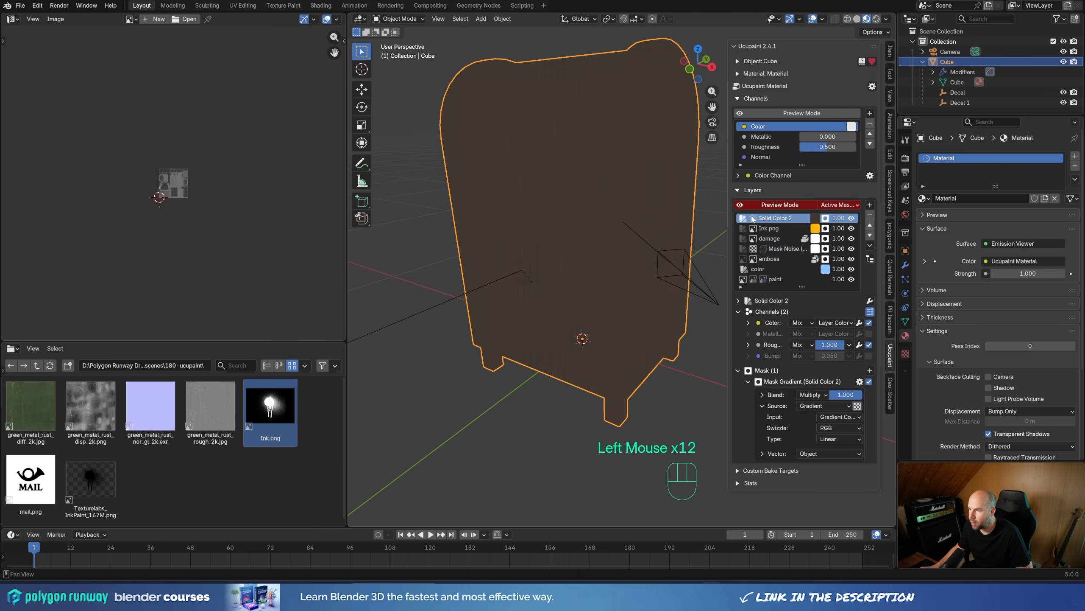
{"action": "left_click", "coordinate": [754, 219]}
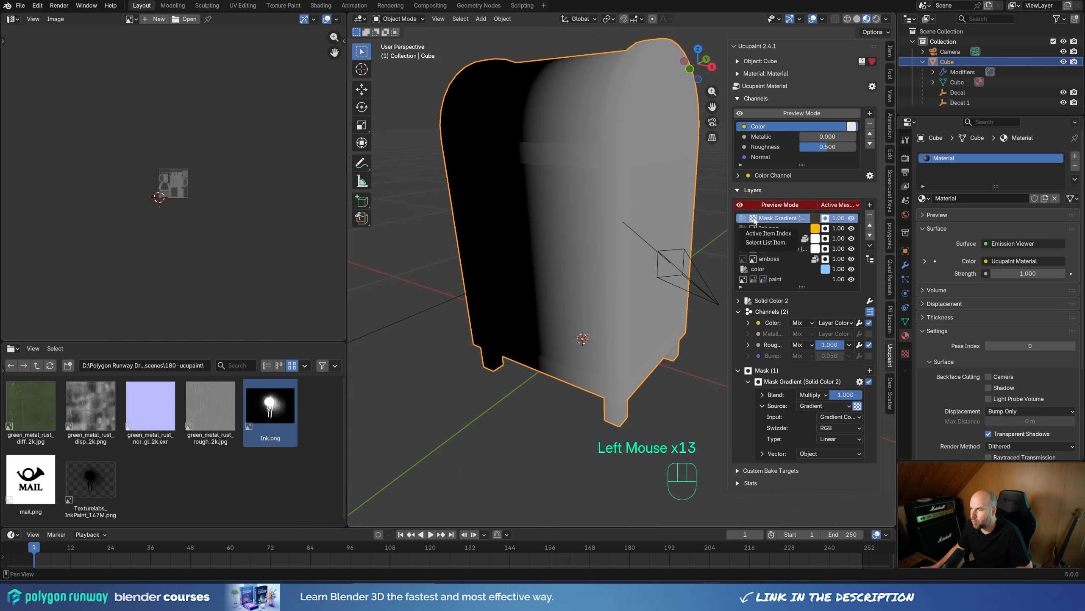
Step: Rotate the gradient mask's coordinates to -90° on Y and shift its Z offset to raise the black area at the mailbox base
{"action": "scroll", "coordinate": [792, 367], "scroll_direction": "down", "scroll_amount": 3}
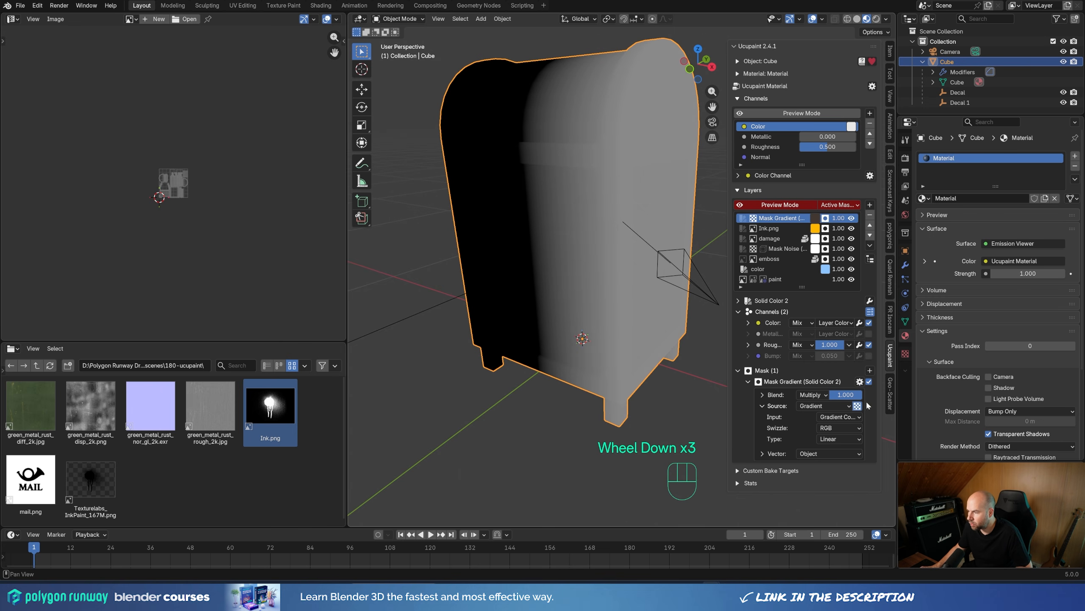
{"action": "left_click", "coordinate": [762, 454]}
{"action": "scroll", "coordinate": [762, 453], "scroll_direction": "down", "scroll_amount": 2}
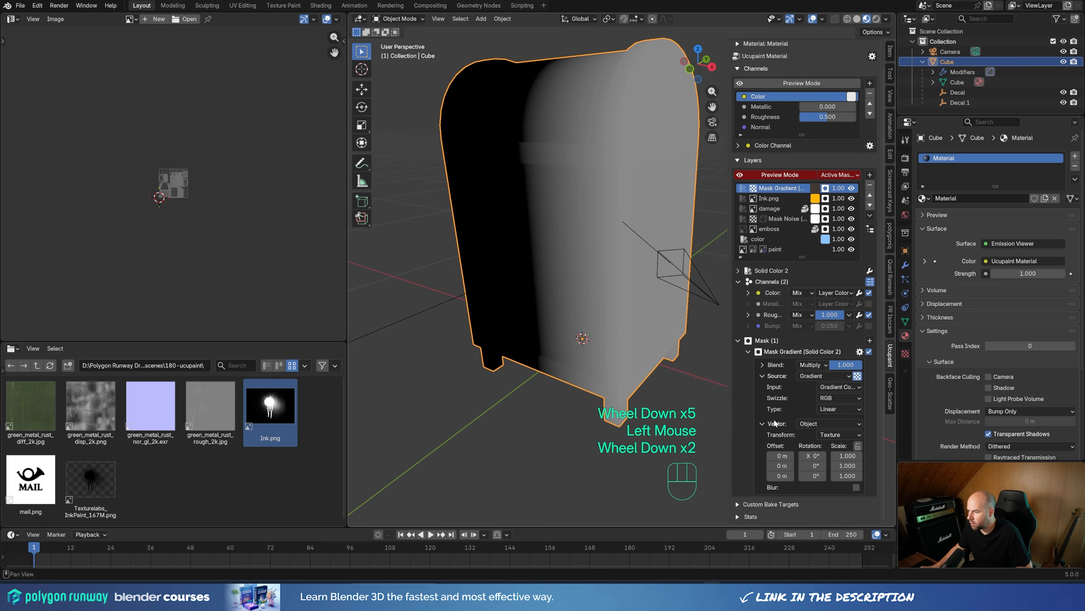
{"action": "left_click", "coordinate": [814, 466]}
{"action": "type", "text": "-90"}
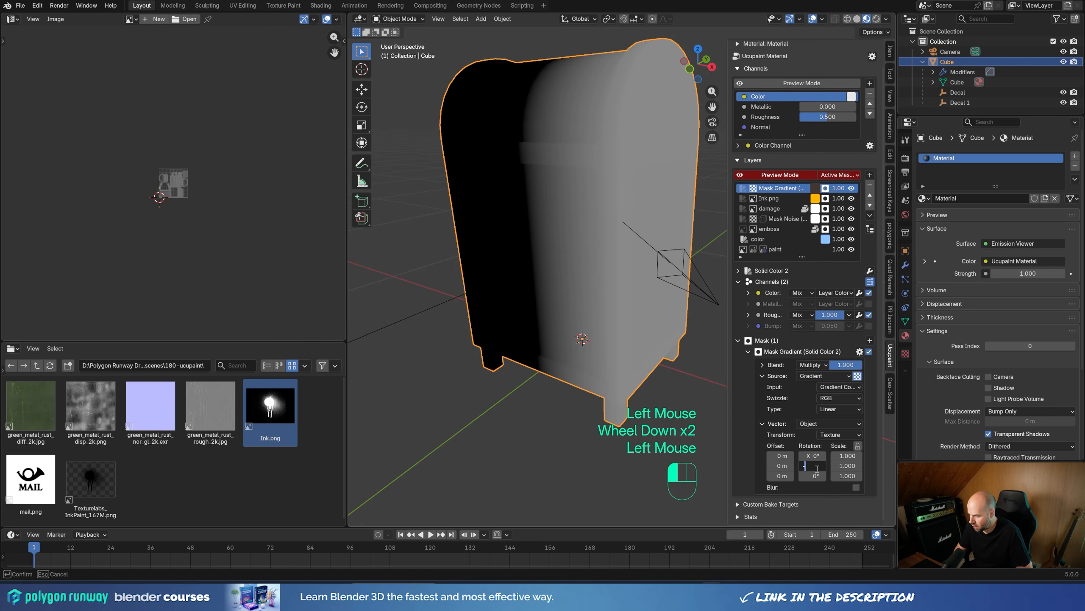
{"action": "key", "text": "Return"}
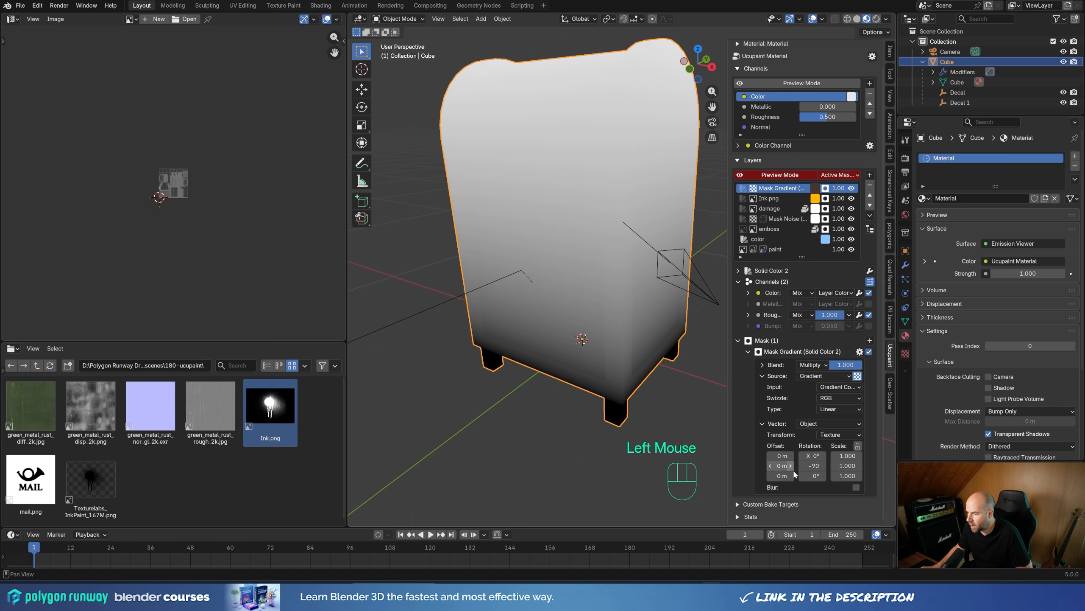
{"action": "left_click_drag", "start_coordinate": [782, 476], "coordinate": [781, 476], "text": "shift"}
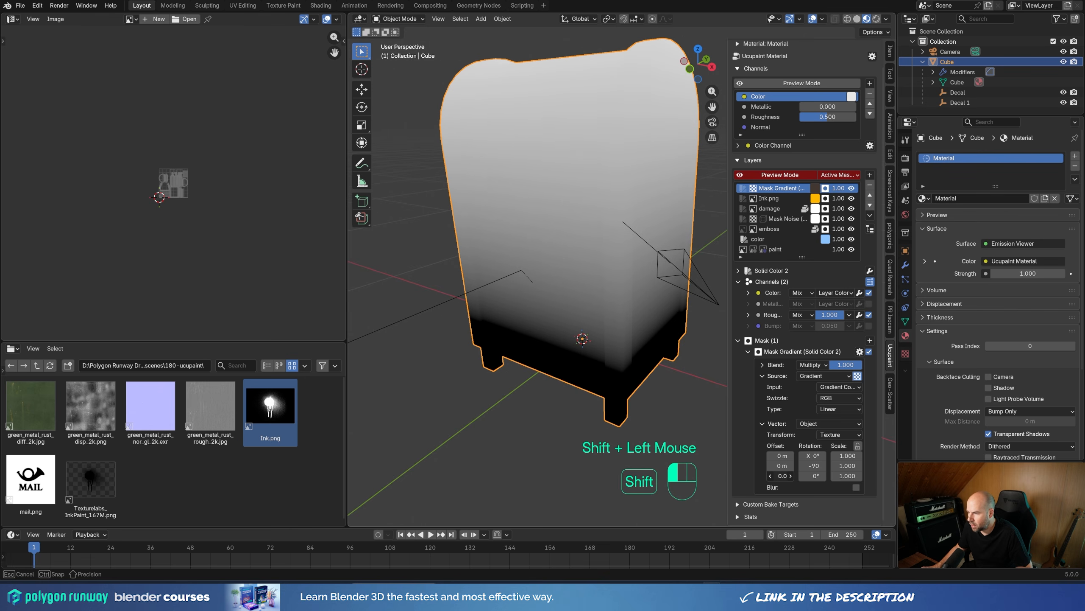
Step: Set the gradient mask's type to Easing, scale its X coordinate to about 1.930, and readjust its Z offset to a negative value
{"action": "left_click", "coordinate": [828, 409]}
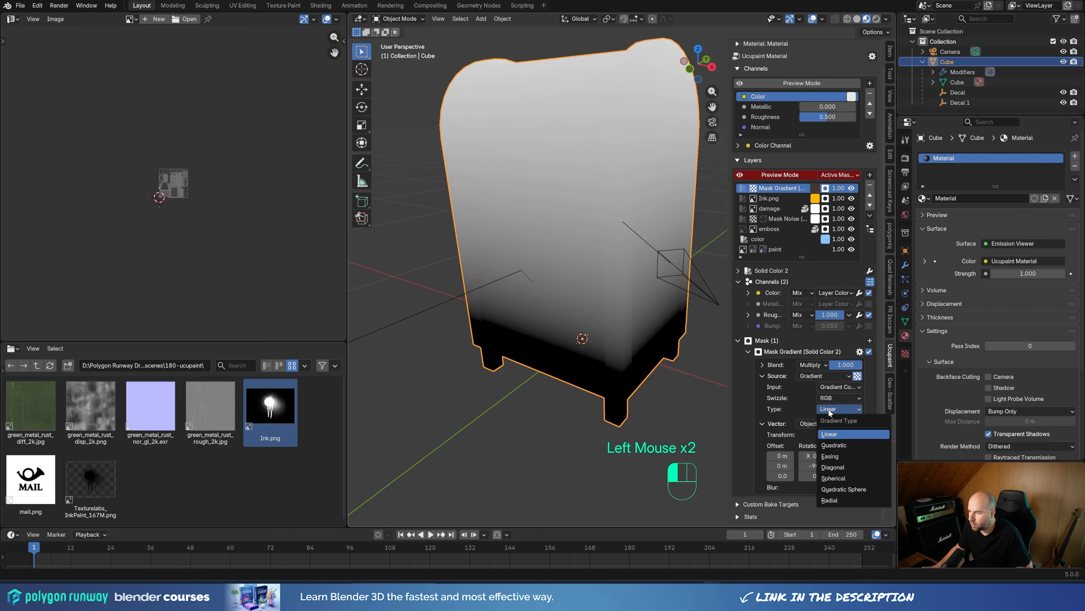
{"action": "left_click", "coordinate": [850, 460]}
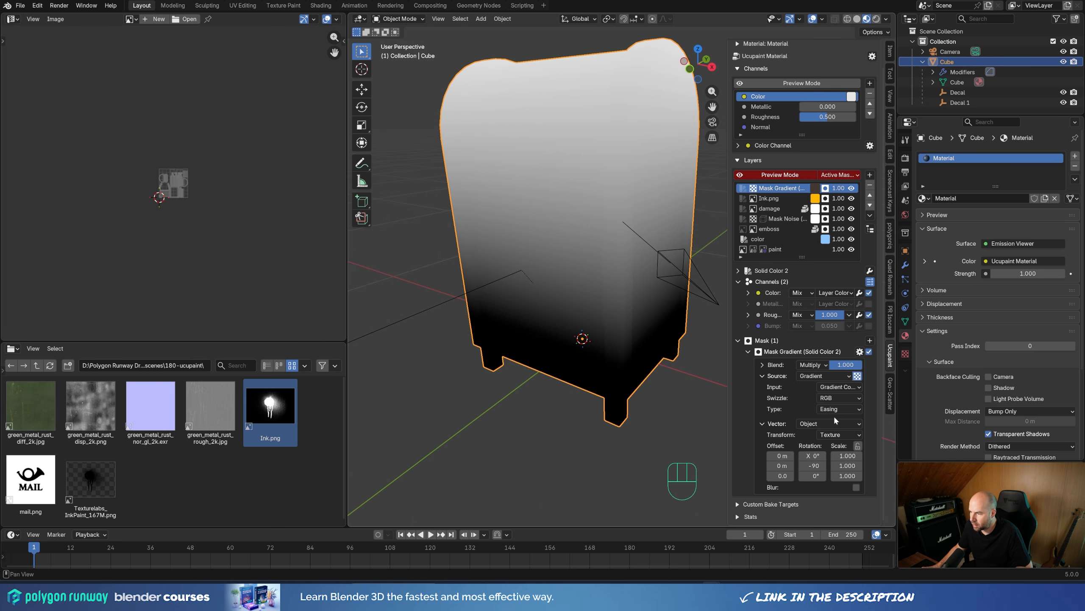
{"action": "left_click_drag", "start_coordinate": [847, 456], "coordinate": [891, 455], "text": "shift"}
{"action": "left_click_drag", "start_coordinate": [795, 475], "coordinate": [771, 506], "text": "shift"}
{"action": "scroll", "coordinate": [797, 514], "scroll_direction": "up", "scroll_amount": 2}
{"action": "left_click_drag", "start_coordinate": [848, 486], "coordinate": [785, 506], "text": "shift"}
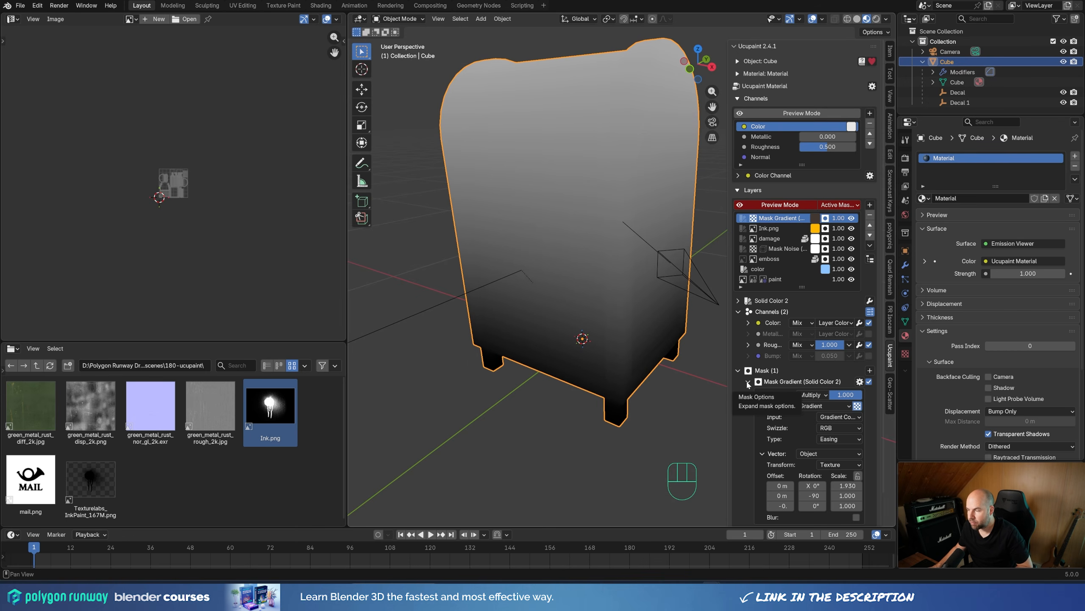
Step: Add a Noise mask with Object coordinates and Multiply blending to the dark brown layer, and disable the gradient mask to preview the noise alone
{"action": "left_click", "coordinate": [748, 382]}
{"action": "left_click", "coordinate": [870, 370]}
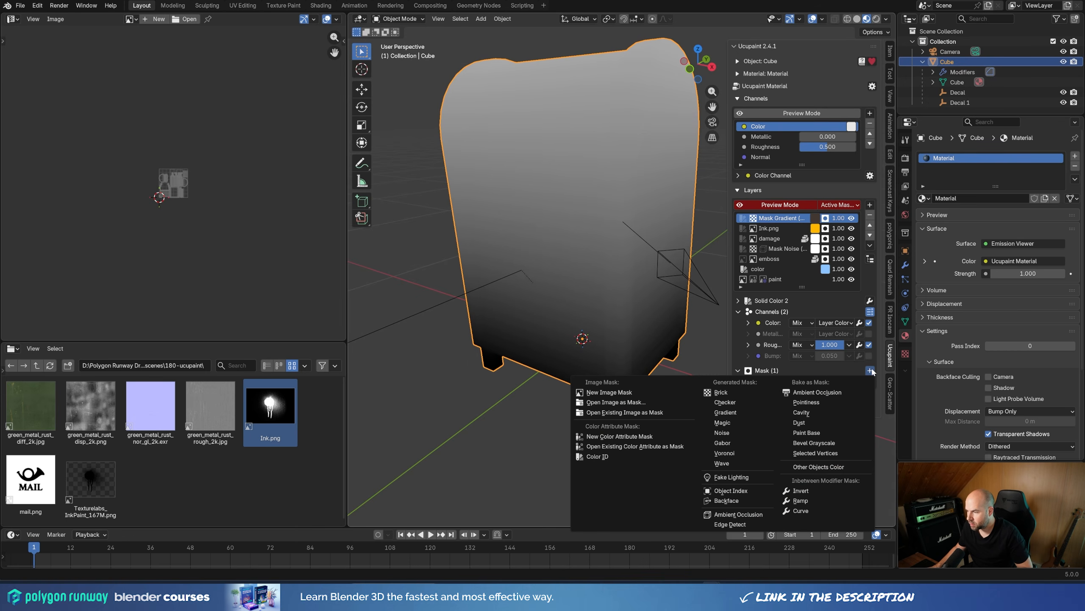
{"action": "left_click", "coordinate": [731, 431]}
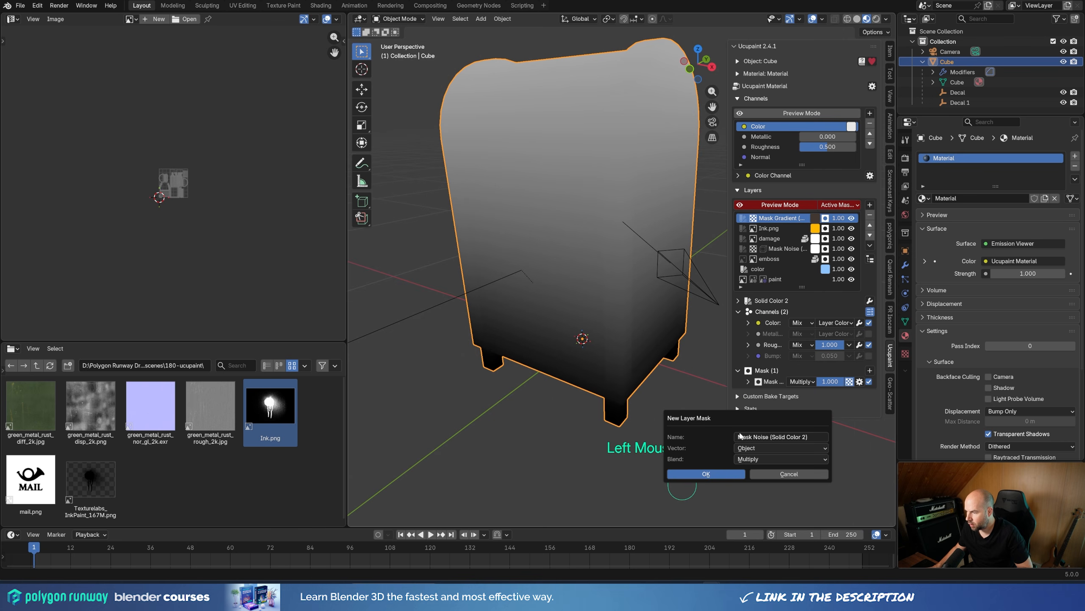
{"action": "left_click", "coordinate": [735, 473]}
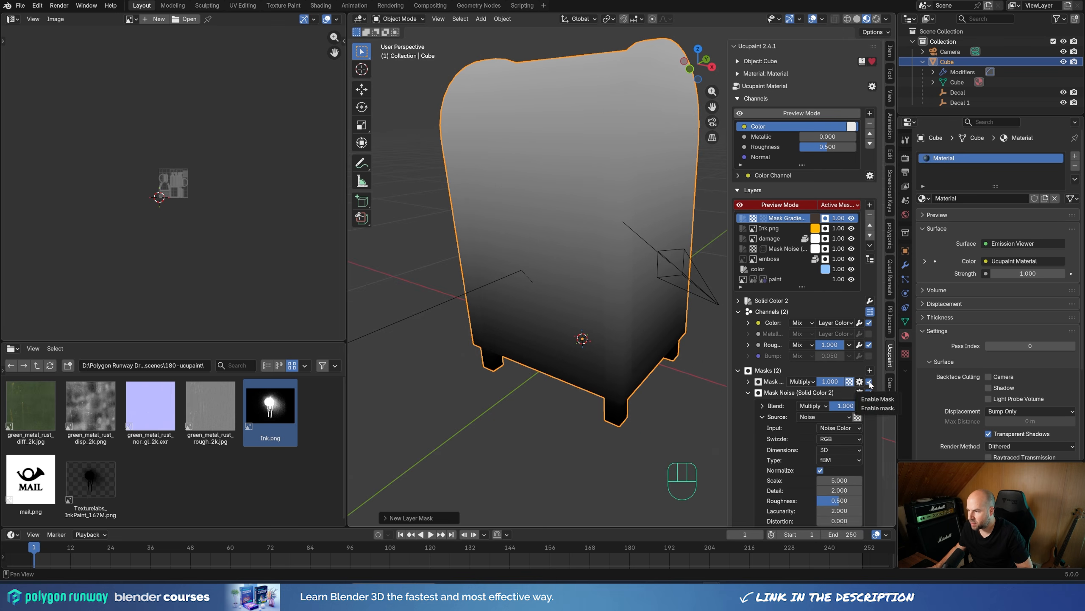
{"action": "left_click", "coordinate": [869, 381]}
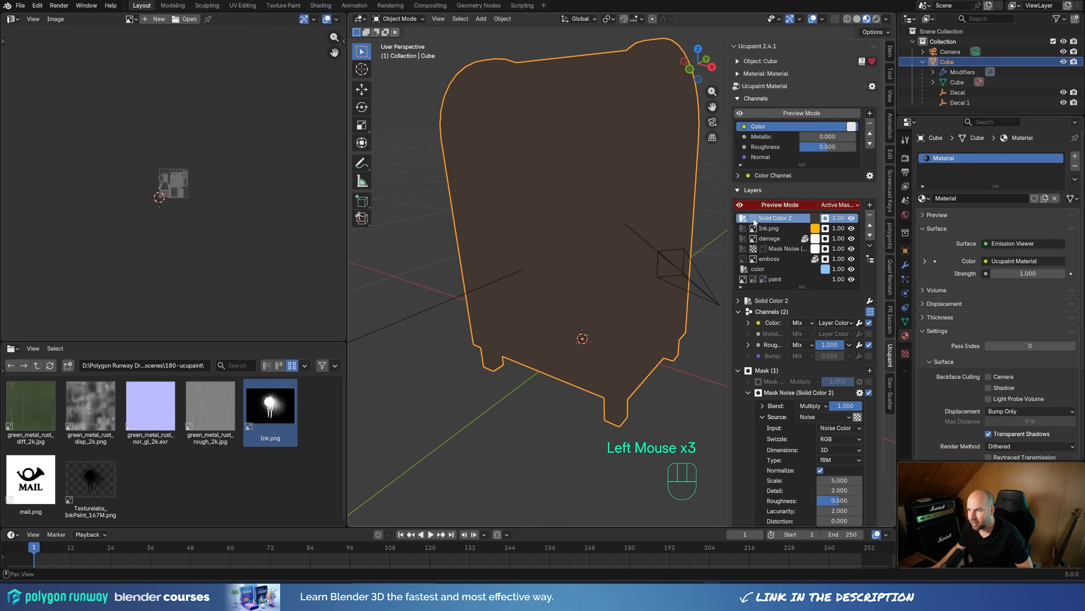
{"action": "left_click", "coordinate": [797, 392]}
{"action": "scroll", "coordinate": [801, 440], "scroll_direction": "down", "scroll_amount": 2}
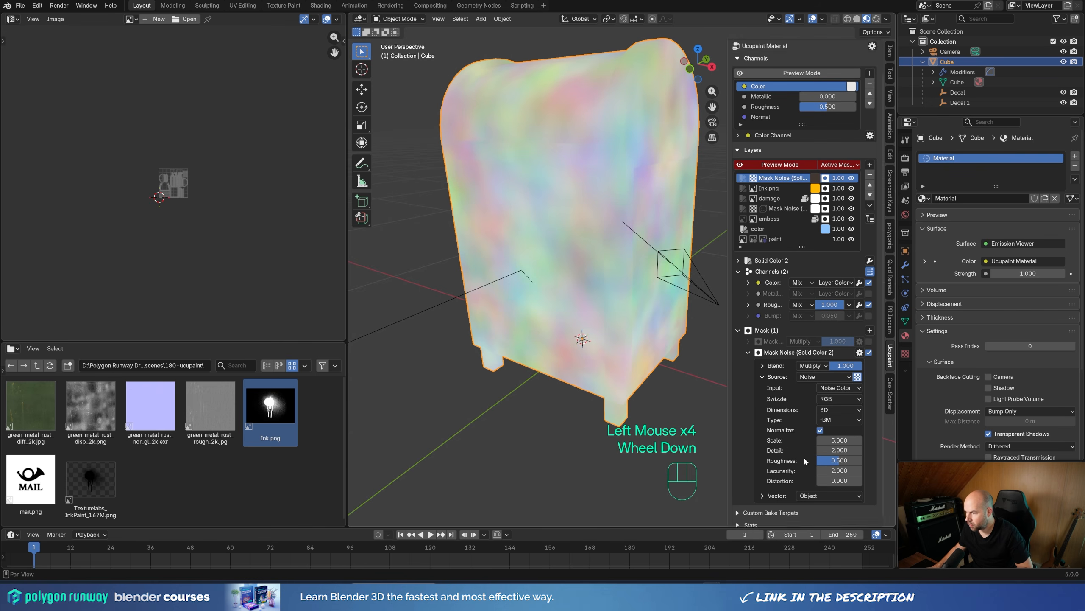
Step: Switch the noise mask's input to Noise Factor with scale about 10.060, detail 9.940 and roughness 0.734
{"action": "left_click", "coordinate": [836, 380]}
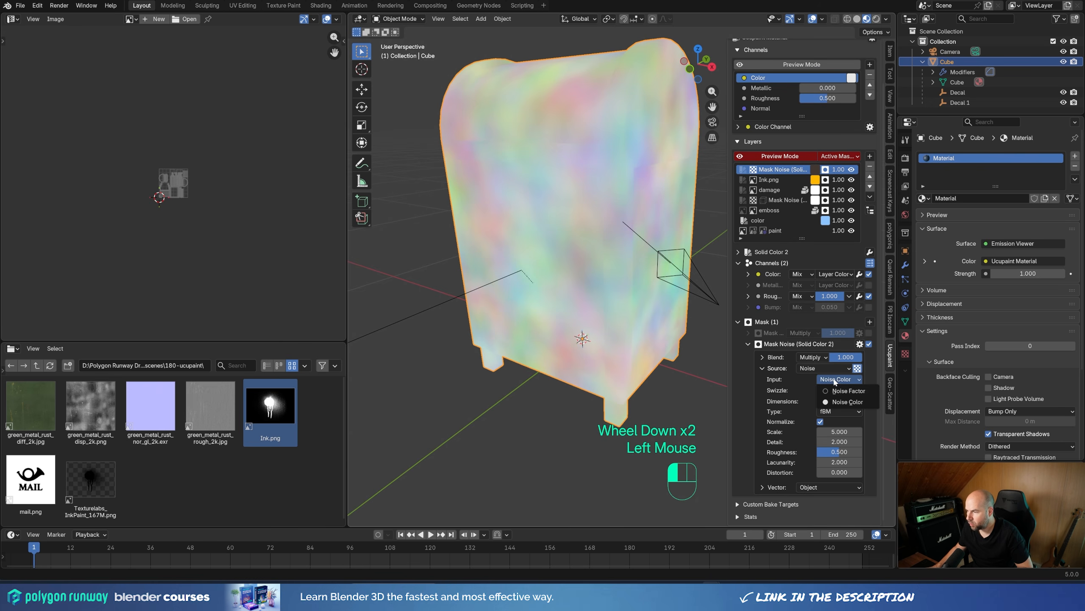
{"action": "left_click", "coordinate": [848, 391]}
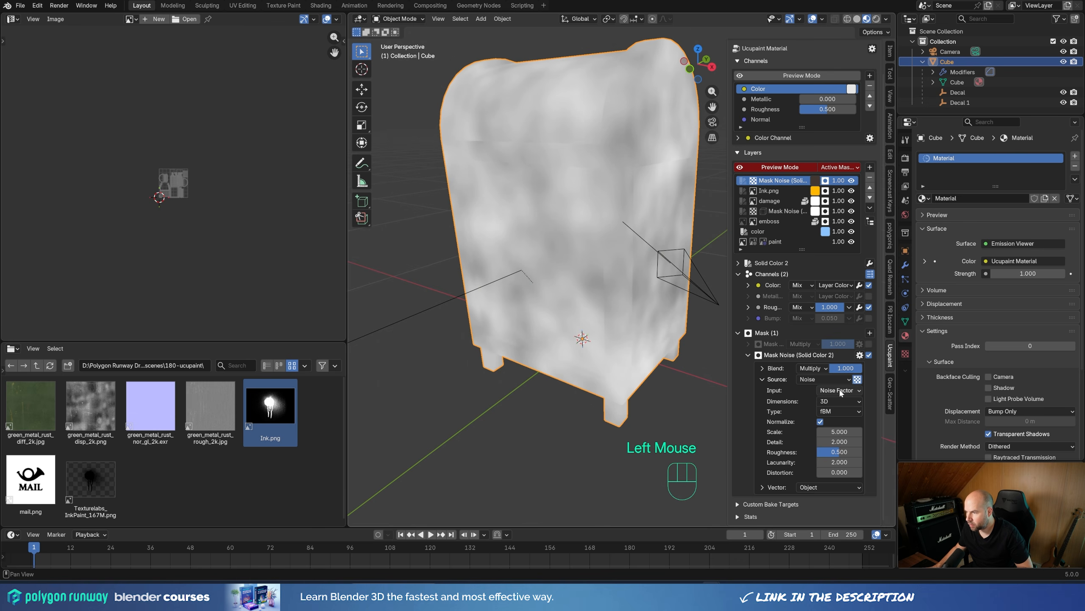
{"action": "mouse_move", "coordinate": [837, 431]}
{"action": "left_mouse_down", "text": "shift"}
{"action": "mouse_move", "coordinate": [898, 431]}
{"action": "mouse_move", "coordinate": [840, 437]}
{"action": "mouse_move", "coordinate": [852, 438]}
{"action": "mouse_move", "coordinate": [837, 452]}
{"action": "left_mouse_up", "text": "shift"}
{"action": "scroll", "coordinate": [793, 443], "scroll_direction": "down", "scroll_amount": 2}
Step: Stretch the noise mask's coordinates into vertical streaks with a vector scale of about X 0.550, Y 0.480, Z 3.810
{"action": "left_click", "coordinate": [763, 487]}
{"action": "scroll", "coordinate": [767, 490], "scroll_direction": "down", "scroll_amount": 3}
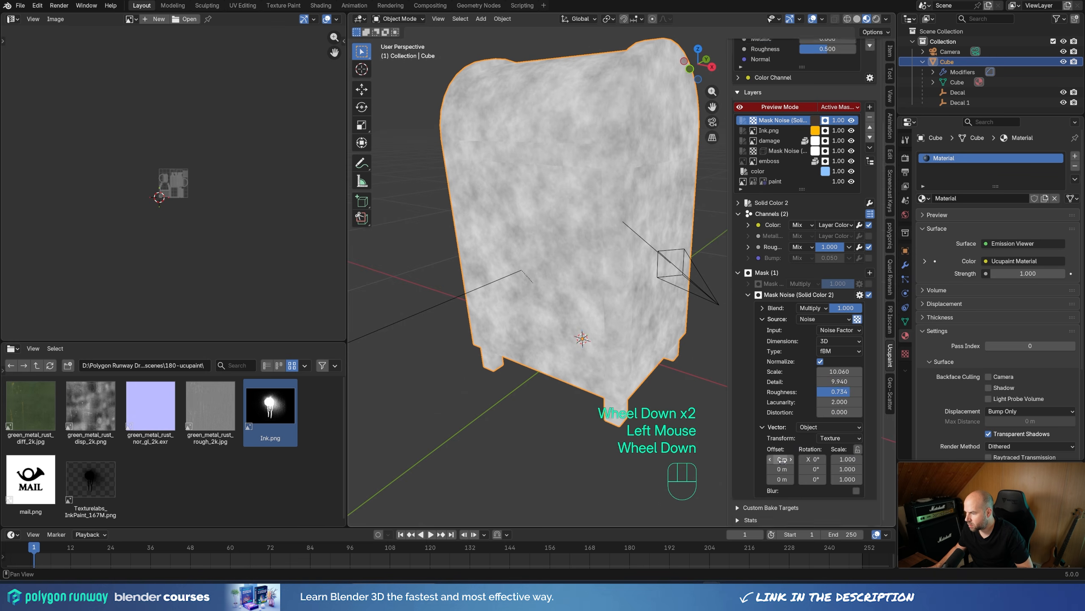
{"action": "mouse_move", "coordinate": [847, 475]}
{"action": "left_mouse_down", "text": "shift"}
{"action": "mouse_move", "coordinate": [898, 475]}
{"action": "mouse_move", "coordinate": [827, 456]}
{"action": "mouse_move", "coordinate": [837, 465]}
{"action": "left_mouse_up", "text": "shift"}
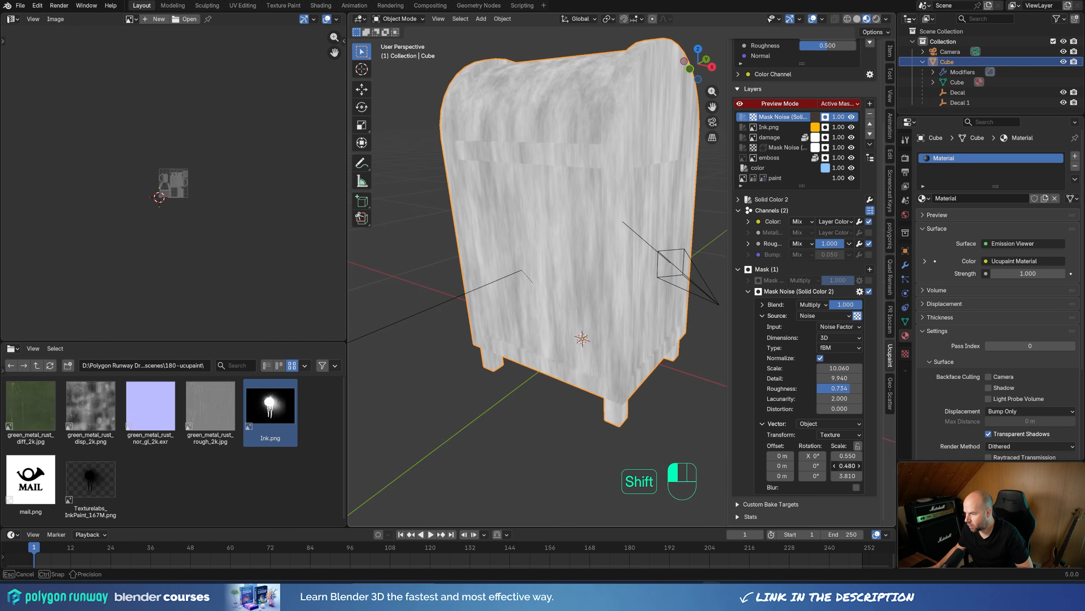
{"action": "left_click_drag", "start_coordinate": [836, 466], "coordinate": [836, 465], "text": "shift"}
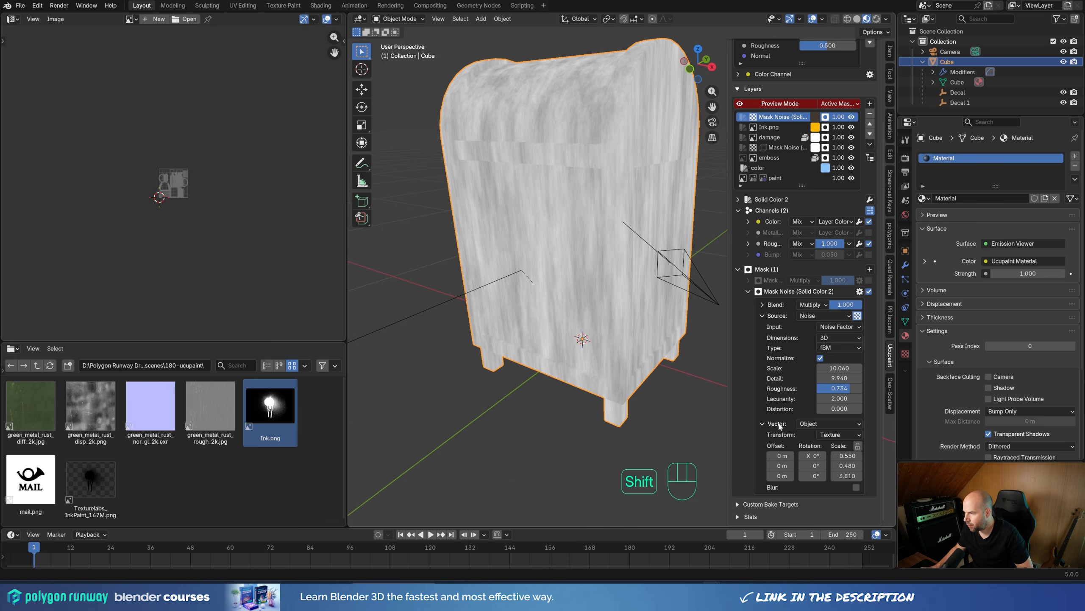
Step: Re-enable the gradient mask and set the noise mask's blending to Divide
{"action": "left_click", "coordinate": [869, 280]}
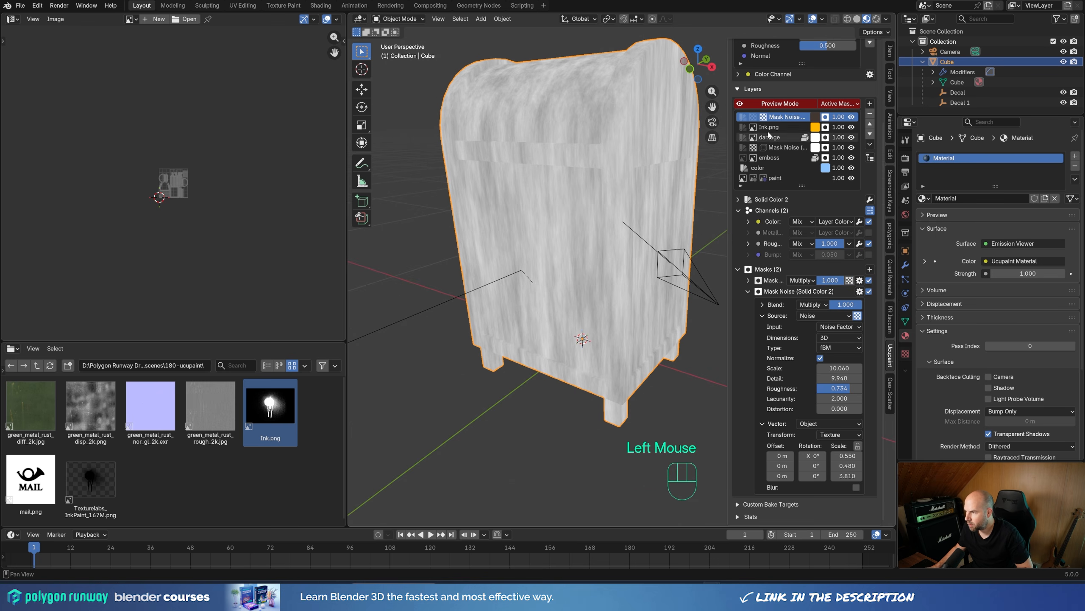
{"action": "left_click", "coordinate": [808, 305]}
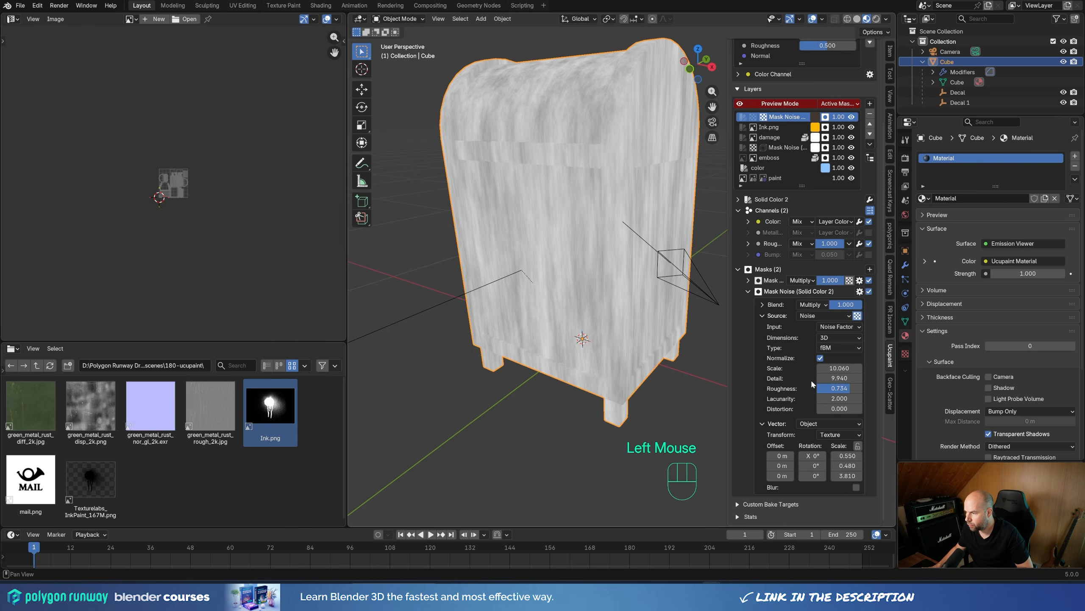
{"action": "left_click", "coordinate": [822, 303]}
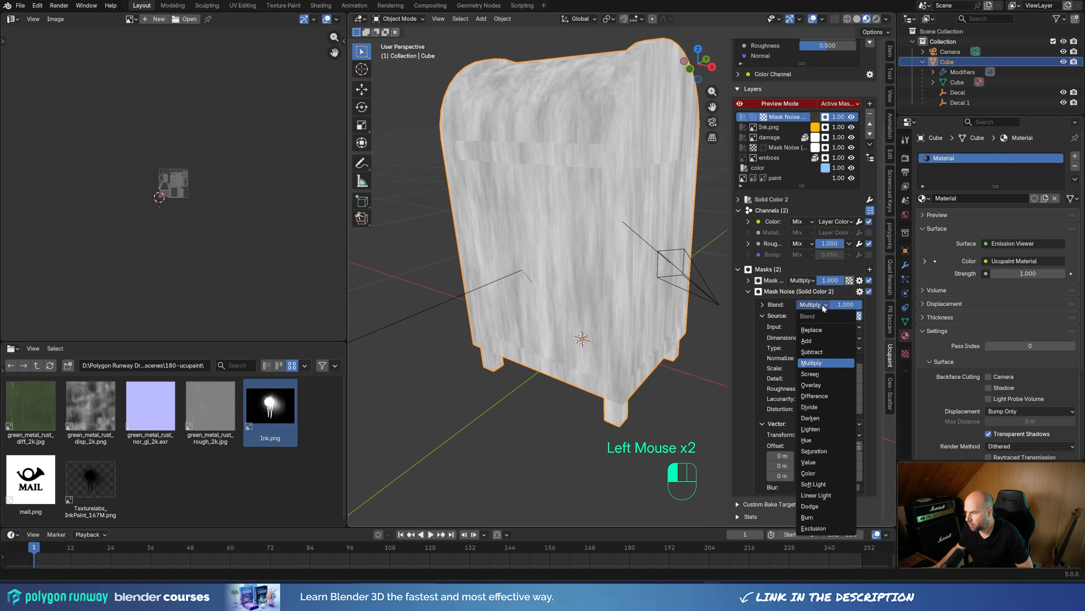
{"action": "left_click", "coordinate": [822, 406]}
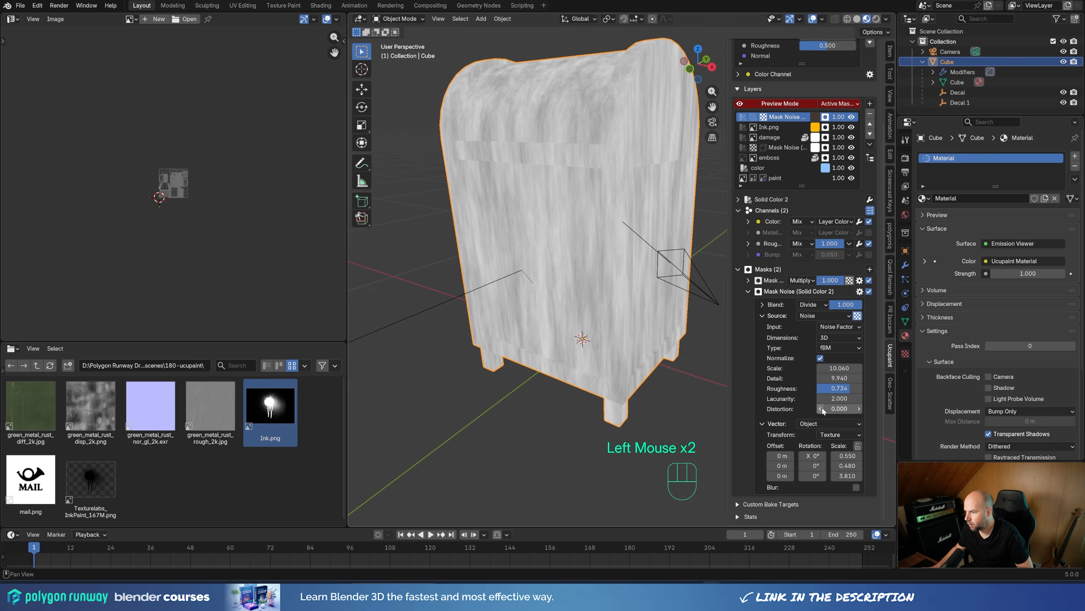
Step: Turn off the layer preview and inspect the dirt on the fully shaded mailbox
{"action": "left_click", "coordinate": [772, 106]}
{"action": "left_click", "coordinate": [741, 119]}
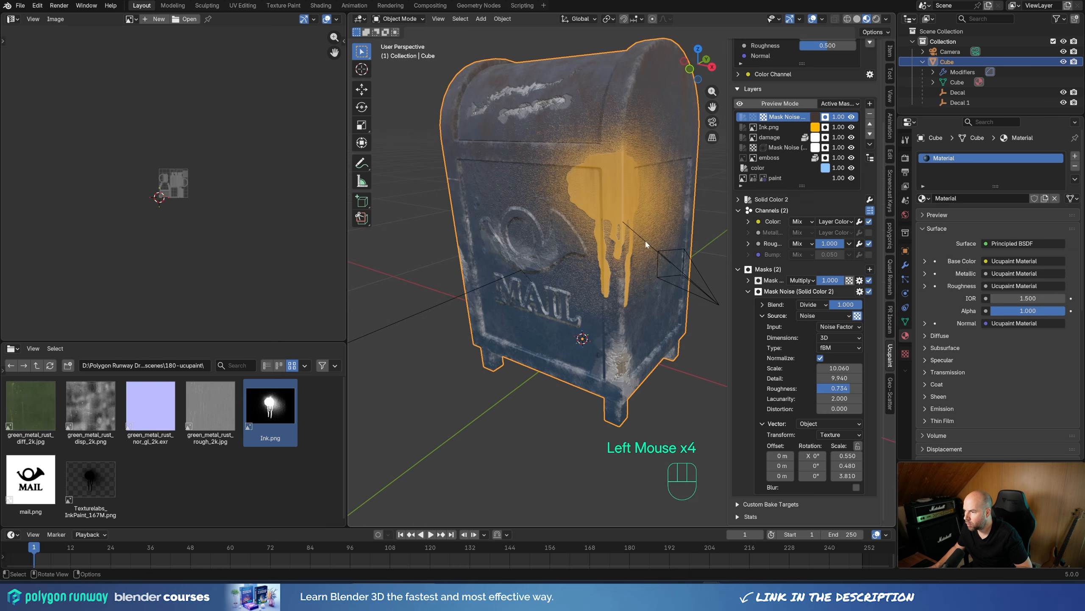
{"action": "middle_click_drag", "start_coordinate": [581, 113], "coordinate": [623, 117], "text": "shift"}
{"action": "middle_click_drag", "start_coordinate": [661, 161], "coordinate": [629, 196]}
{"action": "scroll", "coordinate": [789, 374], "scroll_direction": "down", "scroll_amount": 1}
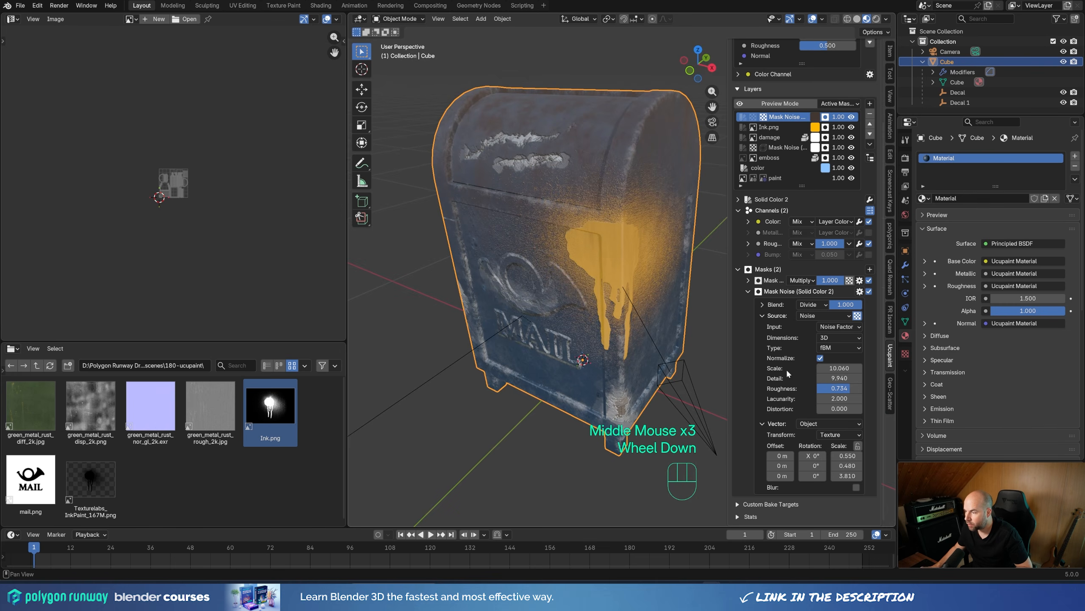
Step: Add an Invert modifier mask with Replace blending after the noise mask on the dark brown layer and check the mailbox
{"action": "left_click", "coordinate": [748, 292]}
{"action": "left_click", "coordinate": [869, 371]}
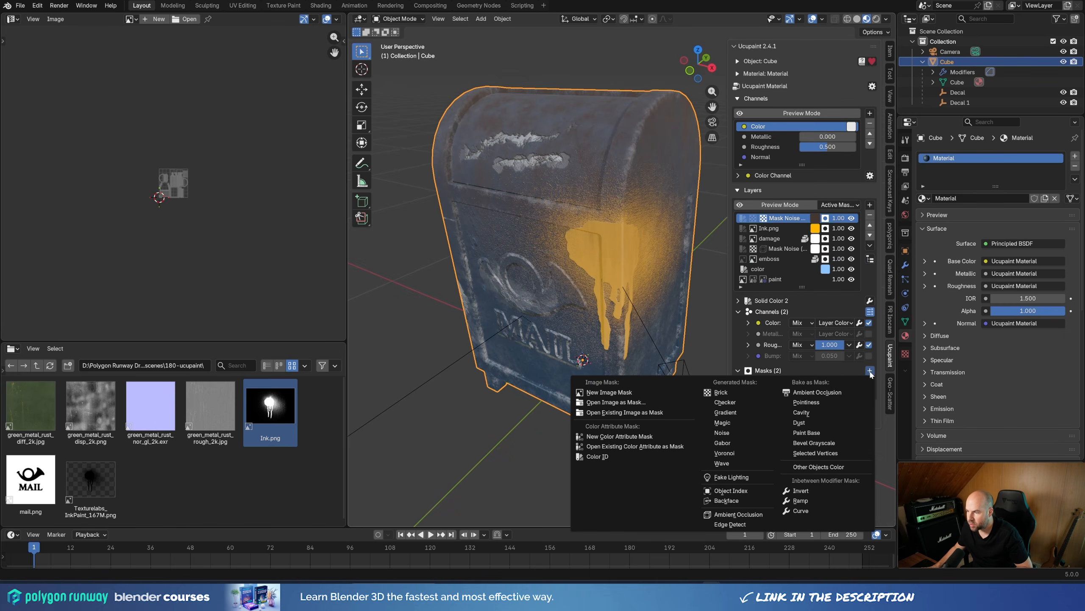
{"action": "left_click", "coordinate": [806, 489]}
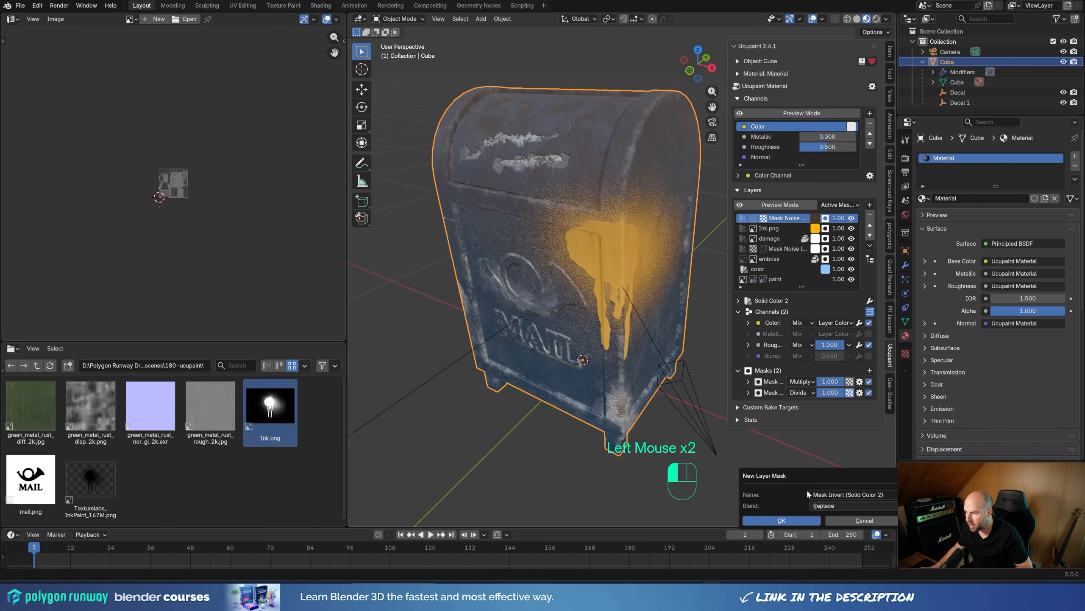
{"action": "left_click", "coordinate": [781, 520]}
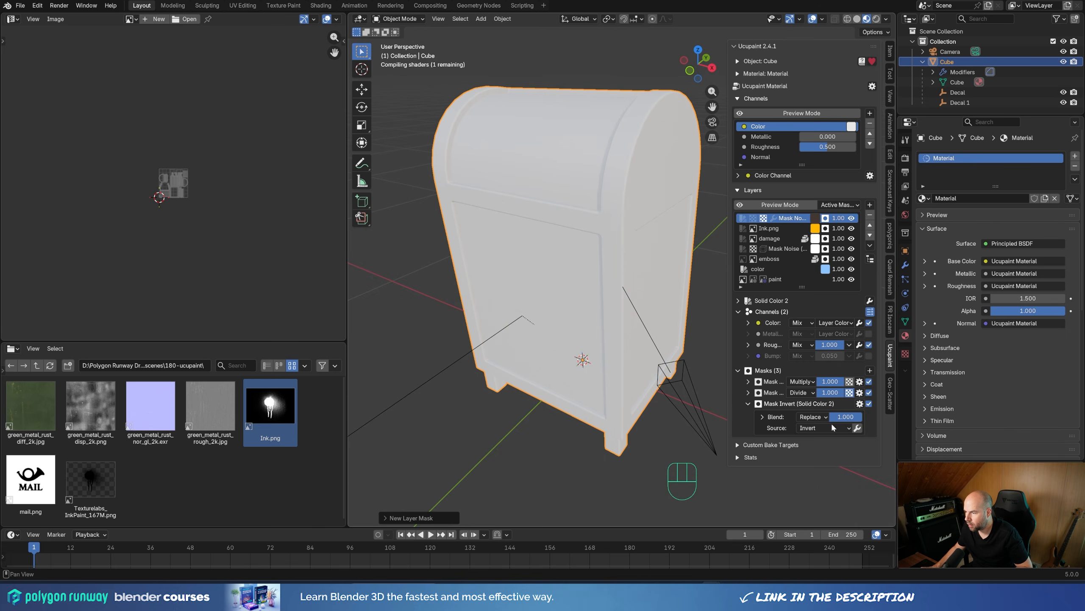
{"action": "mouse_move", "coordinate": [609, 330]}
{"action": "middle_mouse_down"}
{"action": "mouse_move", "coordinate": [599, 286]}
{"action": "mouse_move", "coordinate": [603, 324]}
{"action": "middle_mouse_up"}
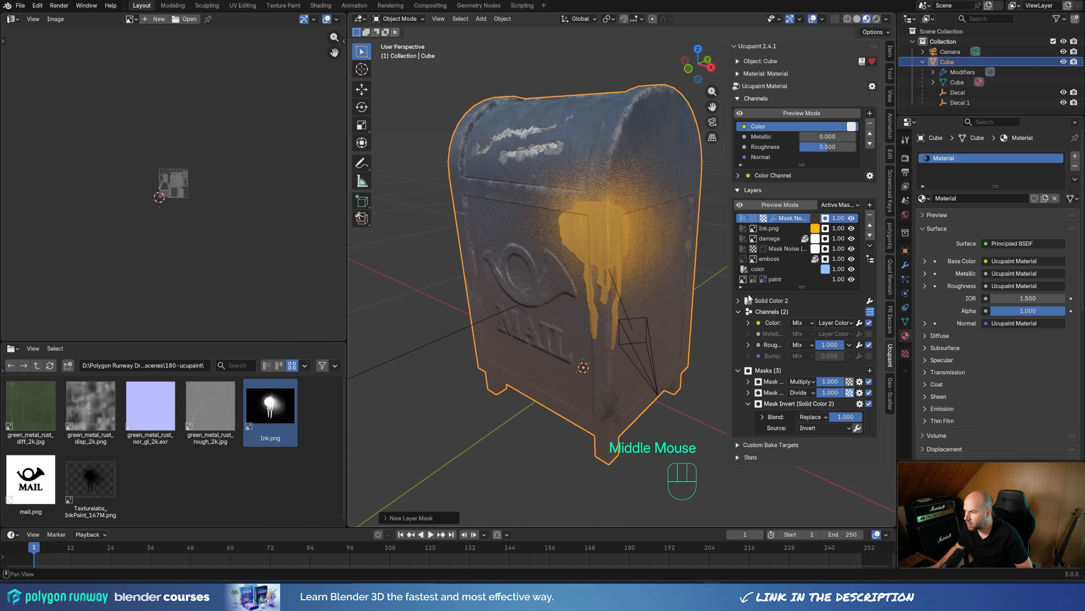
Step: Preview the dark brown layer's Invert mask in isolation and inspect it on the mailbox
{"action": "left_click", "coordinate": [780, 204]}
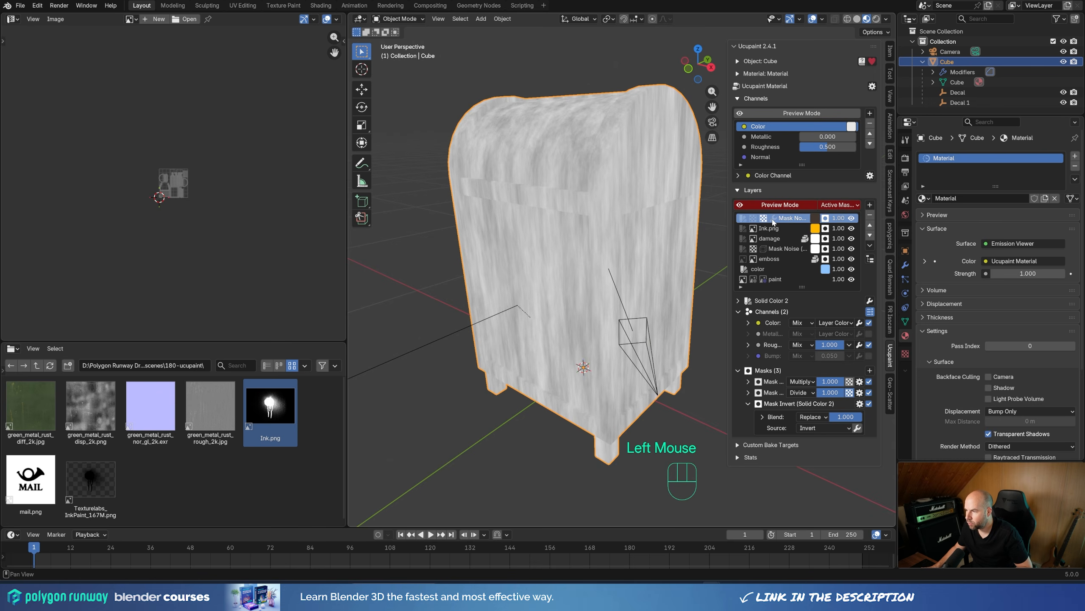
{"action": "left_click", "coordinate": [774, 220]}
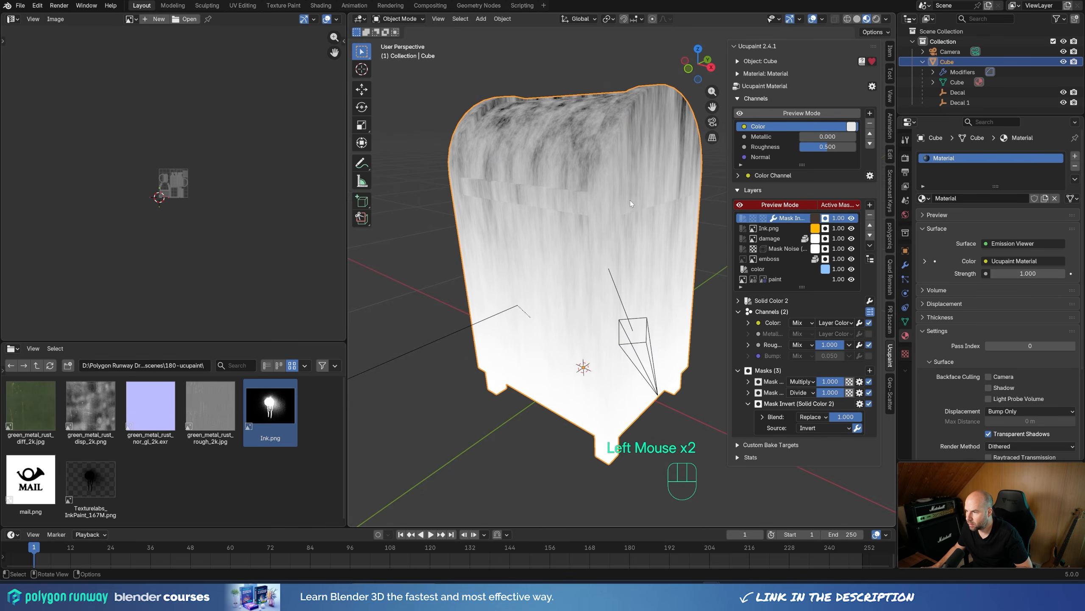
{"action": "middle_click_drag", "start_coordinate": [630, 200], "coordinate": [665, 313]}
{"action": "scroll", "coordinate": [648, 256], "scroll_direction": "down", "scroll_amount": 2}
{"action": "scroll", "coordinate": [668, 305], "scroll_direction": "up", "scroll_amount": 1}
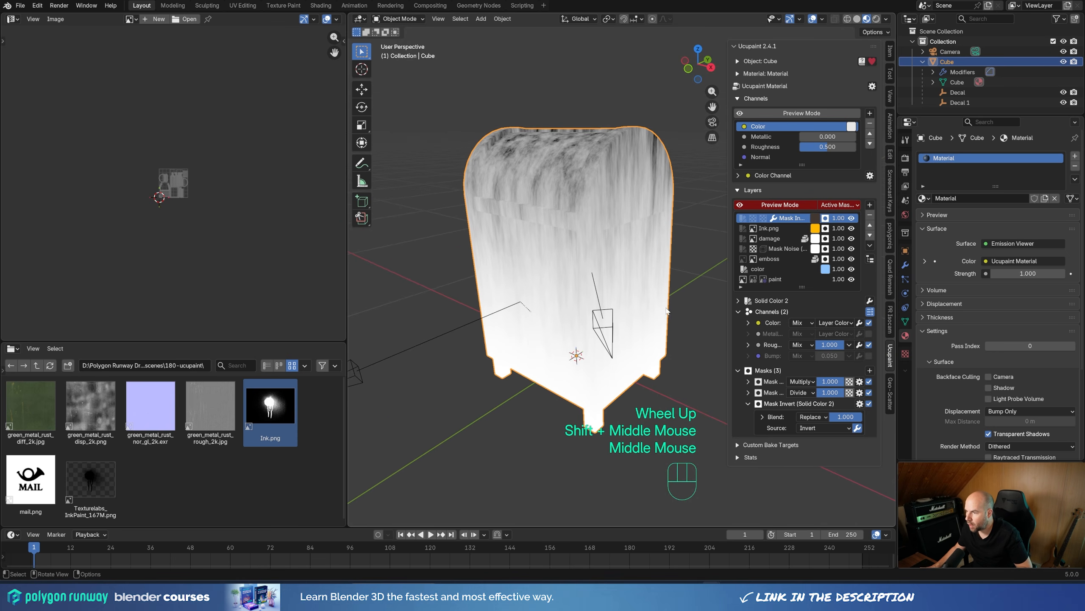
Step: Add a Ramp modifier mask with Replace blending after the Invert mask on the dark brown layer
{"action": "left_click", "coordinate": [870, 370]}
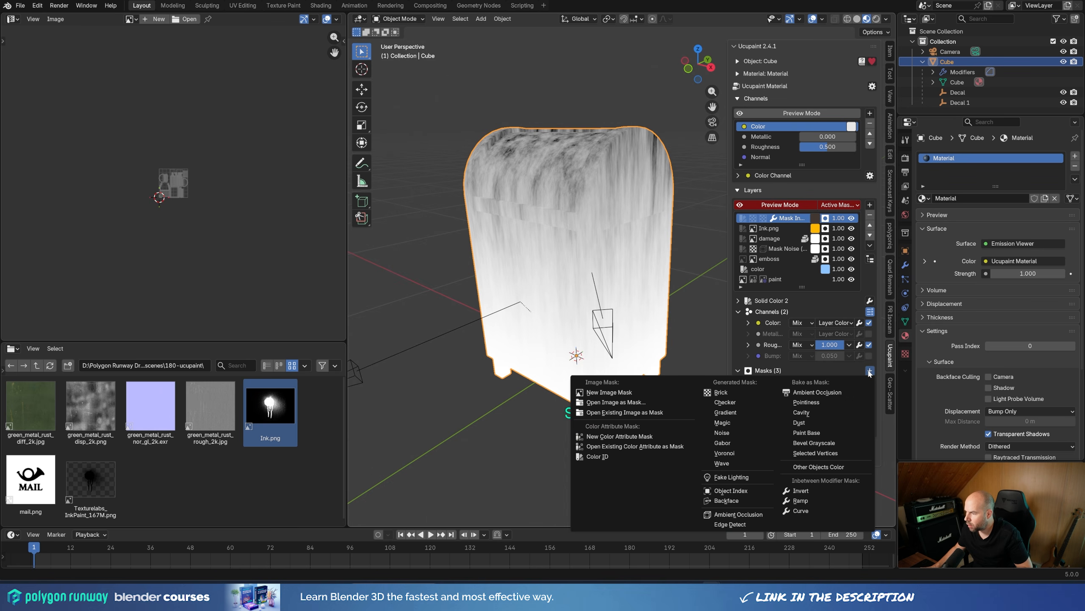
{"action": "left_click", "coordinate": [816, 500]}
{"action": "left_click", "coordinate": [791, 529]}
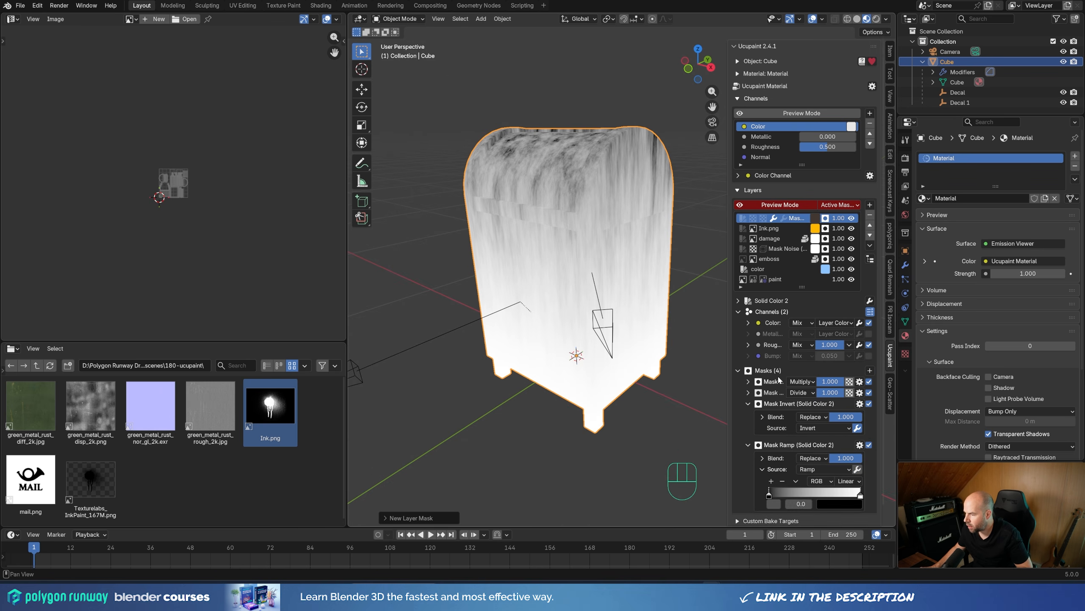
Step: Sharpen the Ramp mask in its preview by moving the black stop to about 0.6 and the white stop slightly inward
{"action": "scroll", "coordinate": [782, 492], "scroll_direction": "down", "scroll_amount": 2}
{"action": "left_click", "coordinate": [772, 482]}
{"action": "mouse_move", "coordinate": [775, 478]}
{"action": "left_mouse_down"}
{"action": "mouse_move", "coordinate": [791, 475]}
{"action": "mouse_move", "coordinate": [782, 478]}
{"action": "left_mouse_up"}
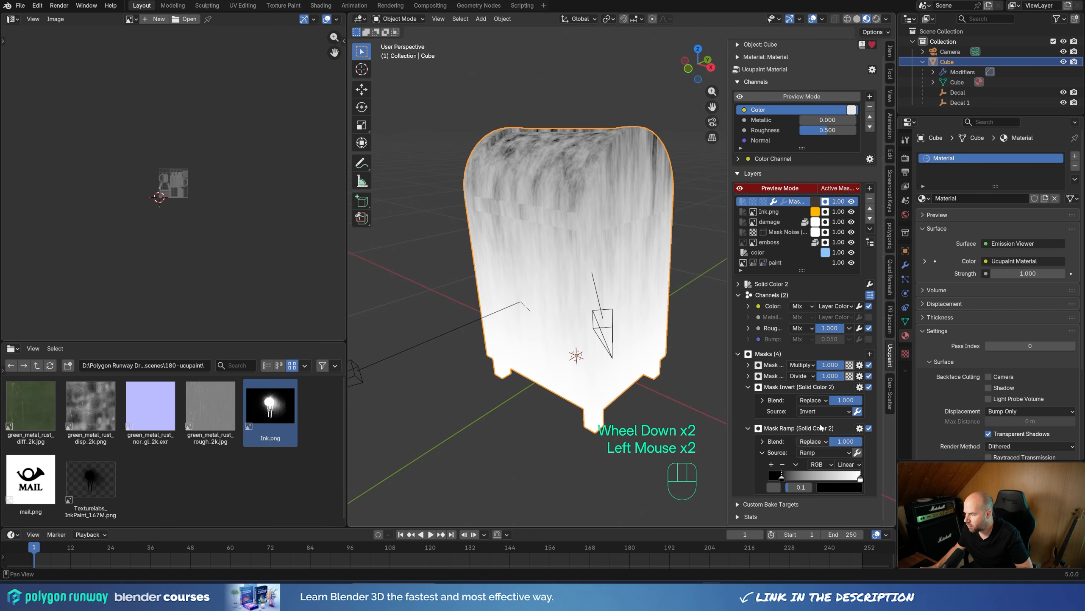
{"action": "left_click", "coordinate": [784, 202]}
{"action": "left_click_drag", "start_coordinate": [861, 479], "coordinate": [834, 475]}
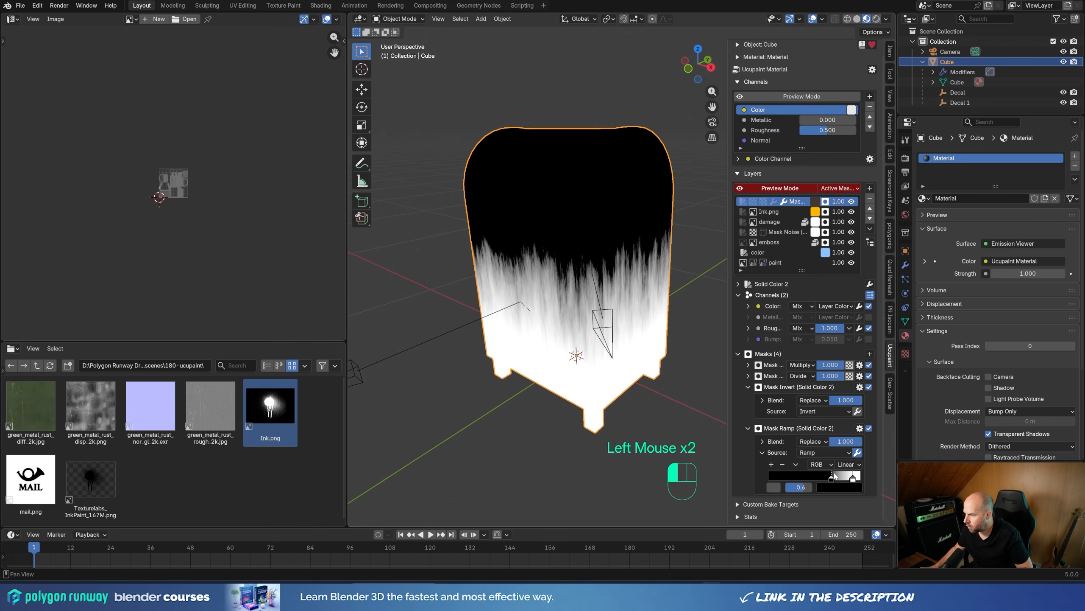
Step: Set the gradient mask's X scale to 2.200 and shift its Z offset so the streaks start lower on the mailbox
{"action": "left_click", "coordinate": [748, 376]}
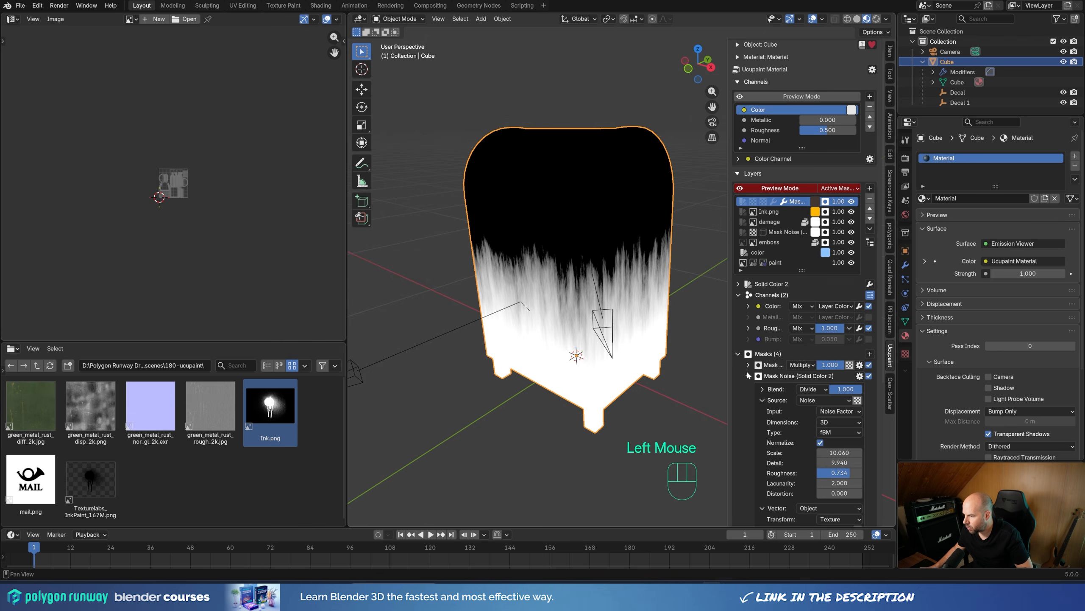
{"action": "left_click", "coordinate": [748, 365]}
{"action": "scroll", "coordinate": [796, 421], "scroll_direction": "down", "scroll_amount": 2}
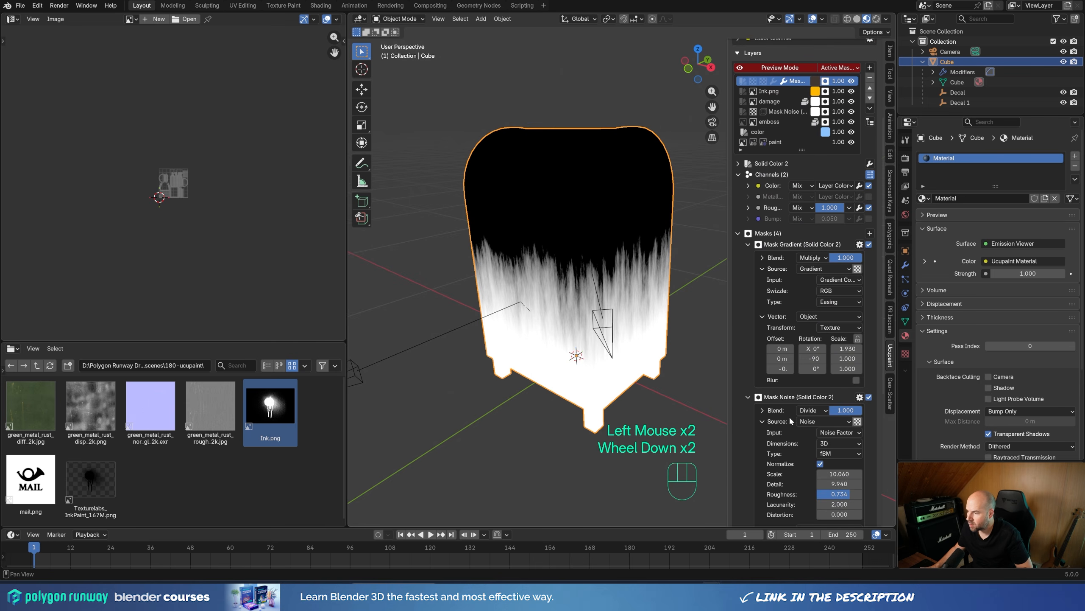
{"action": "mouse_move", "coordinate": [849, 348]}
{"action": "left_mouse_down", "text": "shift"}
{"action": "mouse_move", "coordinate": [876, 349]}
{"action": "mouse_move", "coordinate": [858, 349]}
{"action": "left_mouse_up", "text": "shift"}
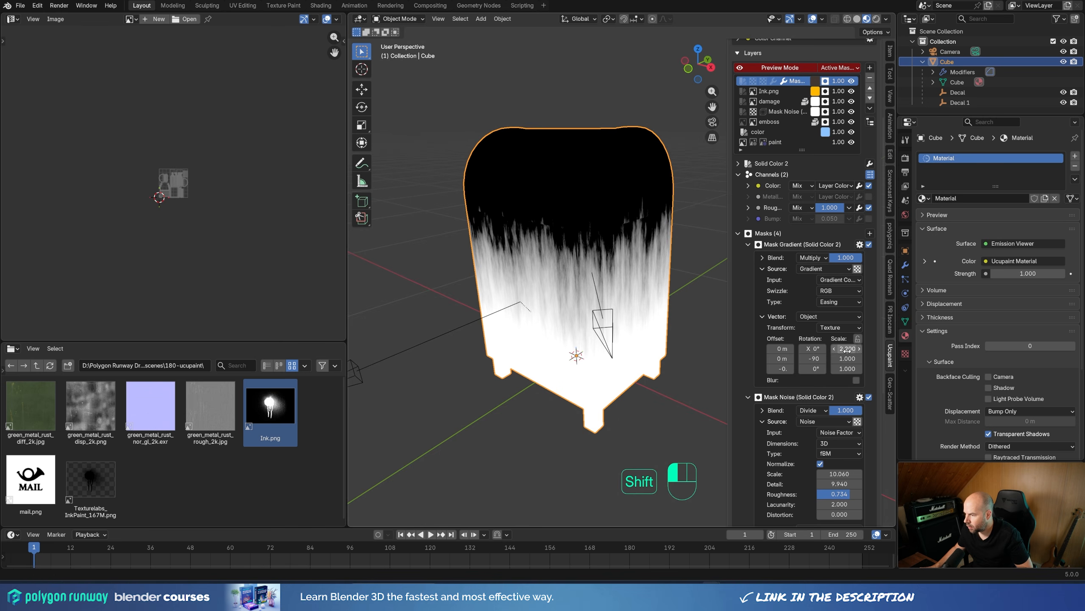
{"action": "left_click_drag", "start_coordinate": [780, 368], "coordinate": [762, 369], "text": "shift"}
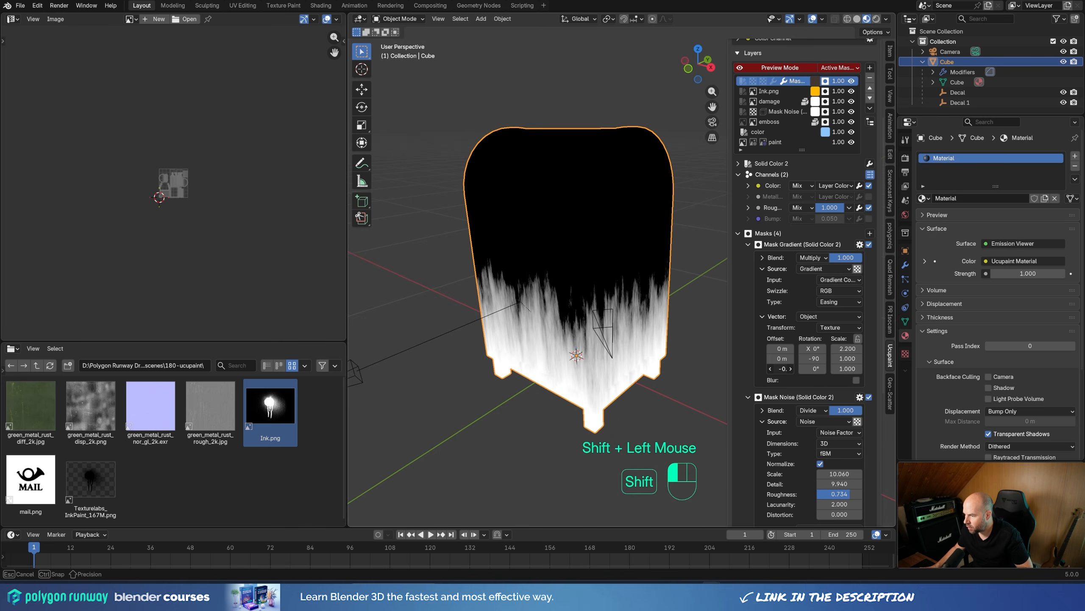
Step: Set the noise mask's vector scale to X 0.260, Y 0.420, Z 2.490 and fine-tune the gradient mask's Z offset
{"action": "scroll", "coordinate": [789, 449], "scroll_direction": "down", "scroll_amount": 4}
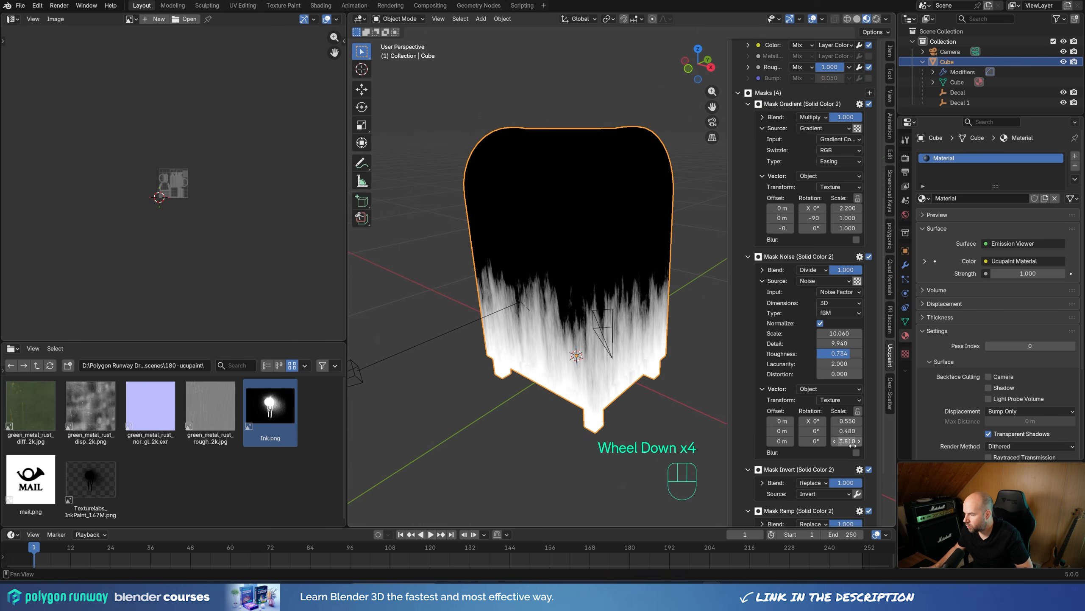
{"action": "mouse_move", "coordinate": [852, 446]}
{"action": "left_mouse_down", "text": "shift"}
{"action": "mouse_move", "coordinate": [838, 445]}
{"action": "mouse_move", "coordinate": [875, 445]}
{"action": "mouse_move", "coordinate": [833, 421]}
{"action": "mouse_move", "coordinate": [847, 431]}
{"action": "mouse_move", "coordinate": [854, 421]}
{"action": "left_mouse_up", "text": "shift"}
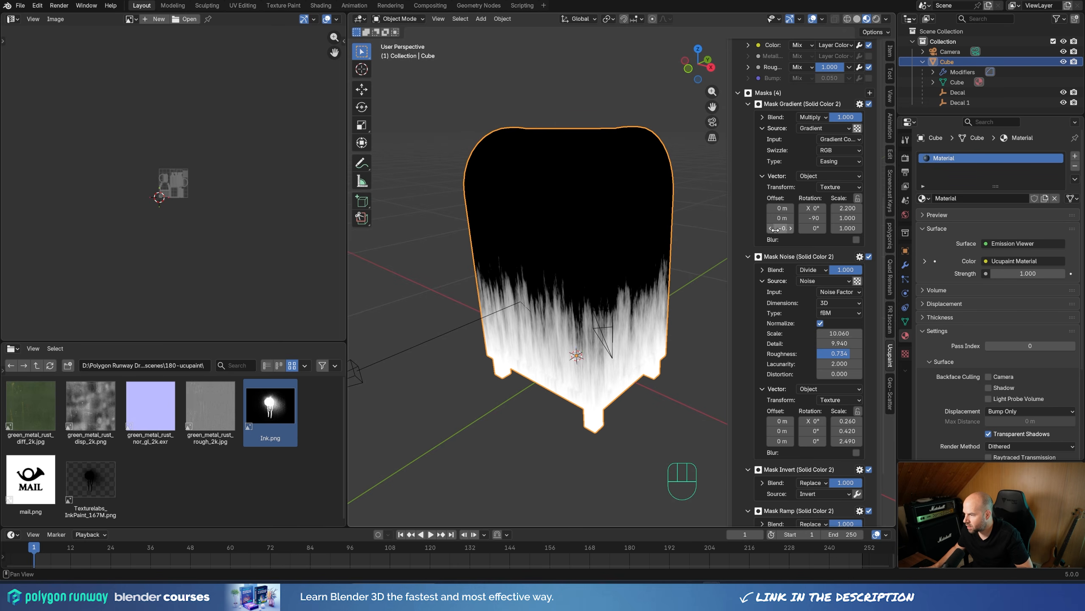
{"action": "left_click_drag", "start_coordinate": [783, 228], "coordinate": [785, 227], "text": "shift"}
Step: Turn off the layer preview and inspect the dirt around the fully shaded mailbox's base and legs
{"action": "scroll", "coordinate": [784, 228], "scroll_direction": "up", "scroll_amount": 2}
{"action": "left_click", "coordinate": [780, 88]}
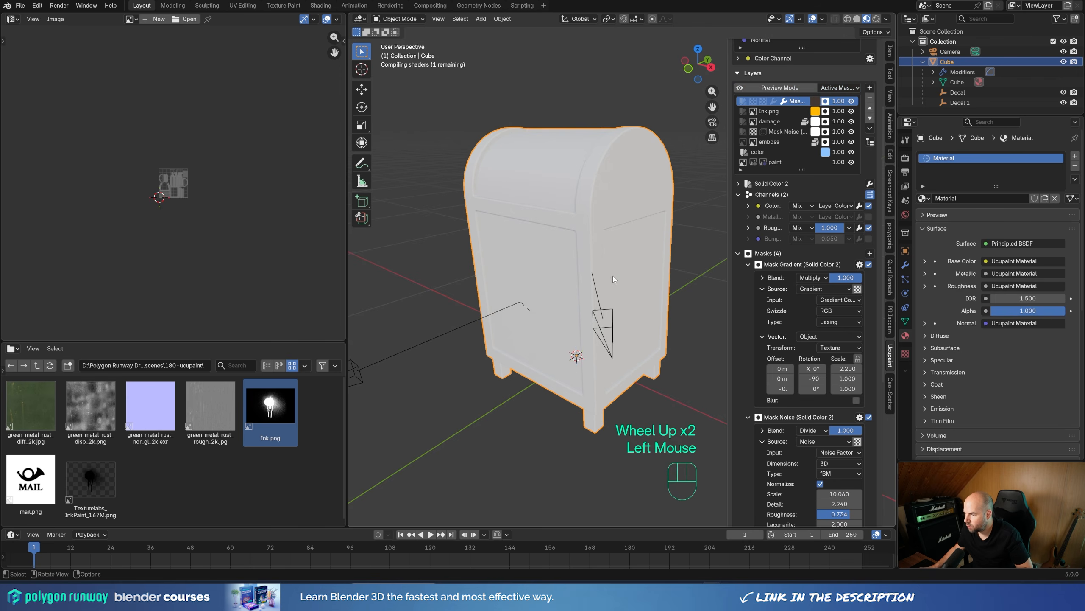
{"action": "middle_click_drag", "start_coordinate": [590, 391], "coordinate": [589, 370]}
{"action": "scroll", "coordinate": [581, 382], "scroll_direction": "up", "scroll_amount": 2}
{"action": "middle_click_drag", "start_coordinate": [589, 369], "coordinate": [598, 323], "text": "shift"}
{"action": "middle_click_drag", "start_coordinate": [599, 324], "coordinate": [596, 295], "text": "shift"}
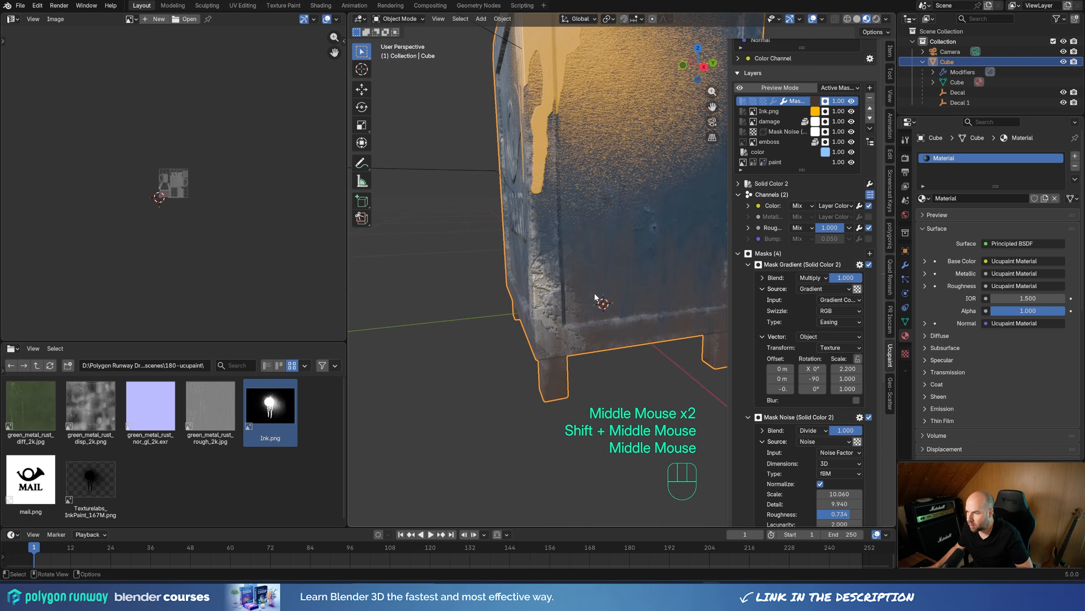
{"action": "middle_click_drag", "start_coordinate": [625, 251], "coordinate": [558, 329]}
{"action": "scroll", "coordinate": [534, 327], "scroll_direction": "down", "scroll_amount": 1}
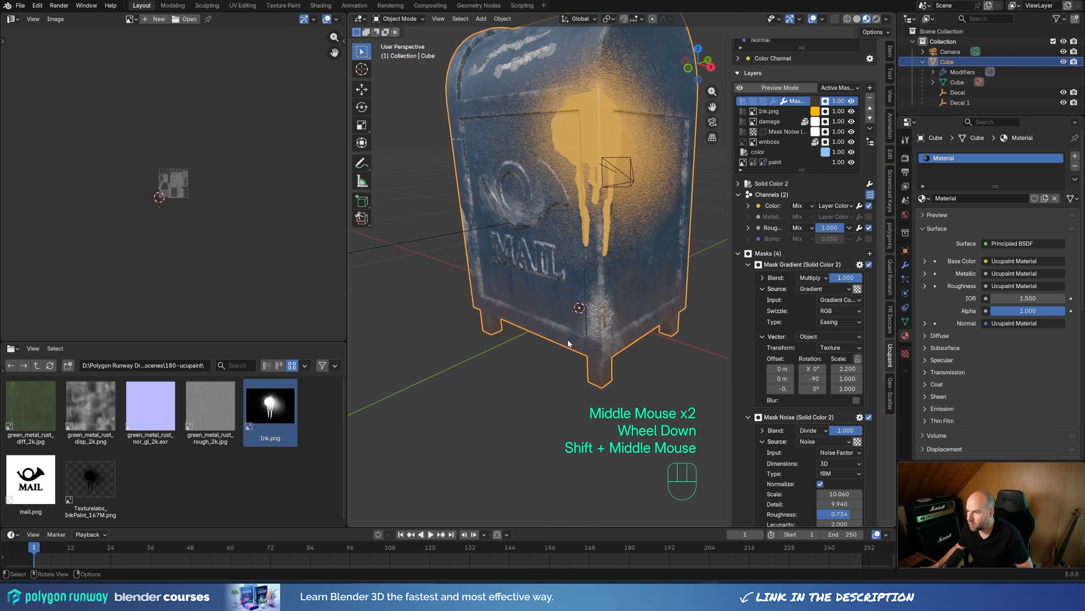
Step: Adjust the gradient mask's Z offset so the dirt climbs slightly higher up the mailbox
{"action": "left_click_drag", "start_coordinate": [783, 390], "coordinate": [792, 390], "text": "shift"}
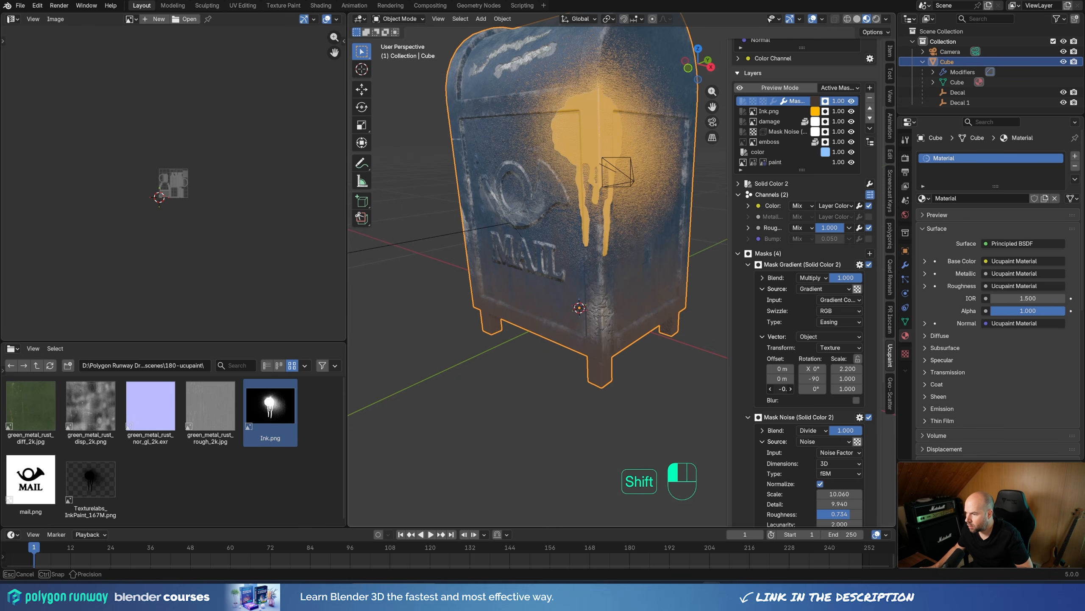
{"action": "left_click_drag", "start_coordinate": [792, 390], "coordinate": [792, 391], "text": "shift"}
{"action": "middle_click_drag", "start_coordinate": [565, 215], "coordinate": [562, 263], "text": "shift"}
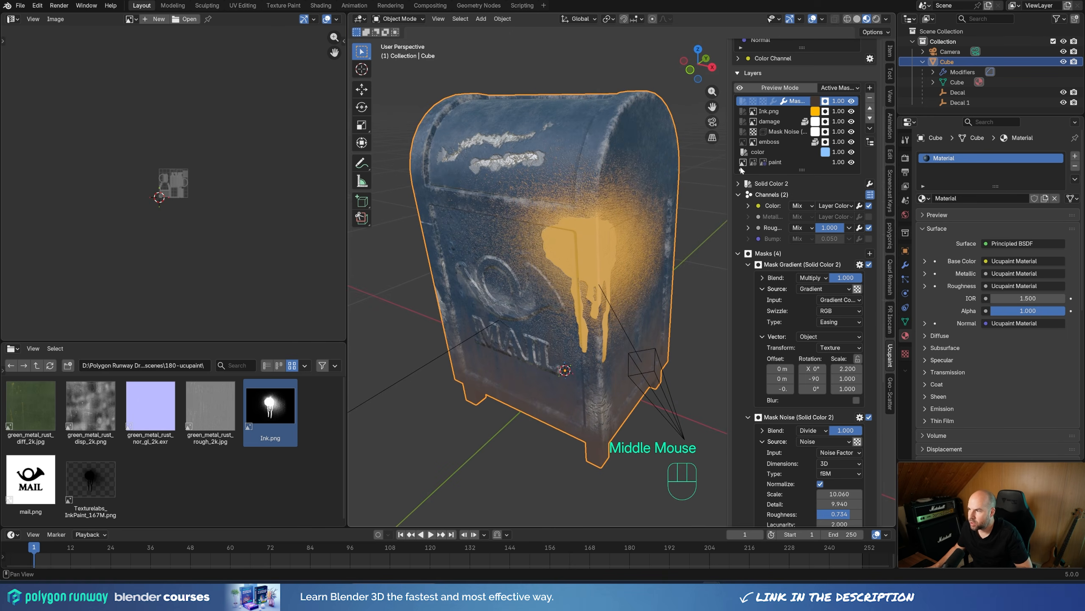
Step: Add a solid color layer on the Roughness channel with Mix blending and a mid-gray color
{"action": "left_click", "coordinate": [870, 88]}
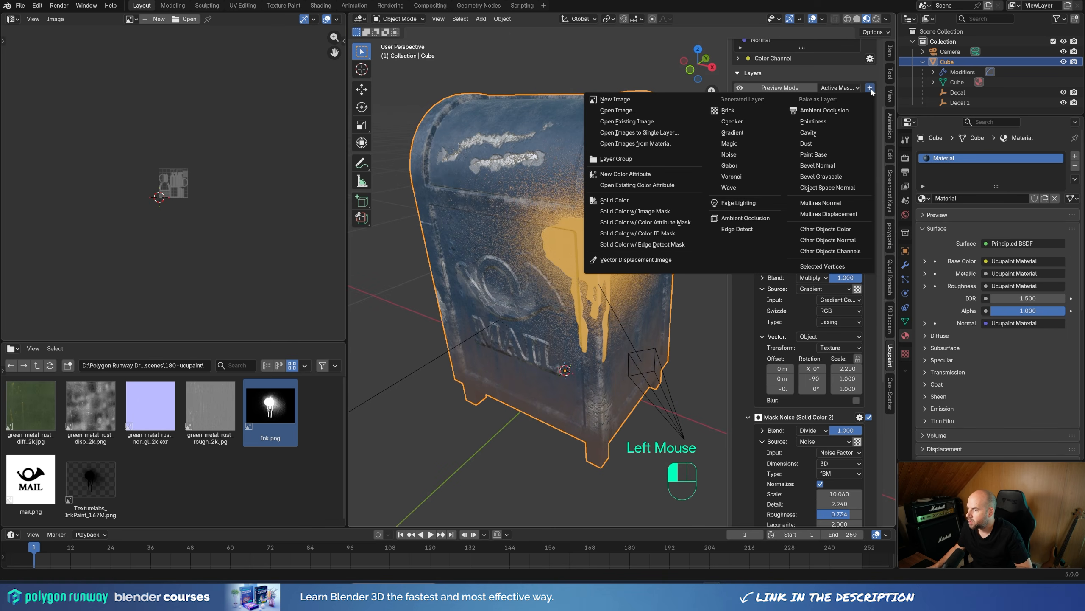
{"action": "left_click", "coordinate": [688, 200]}
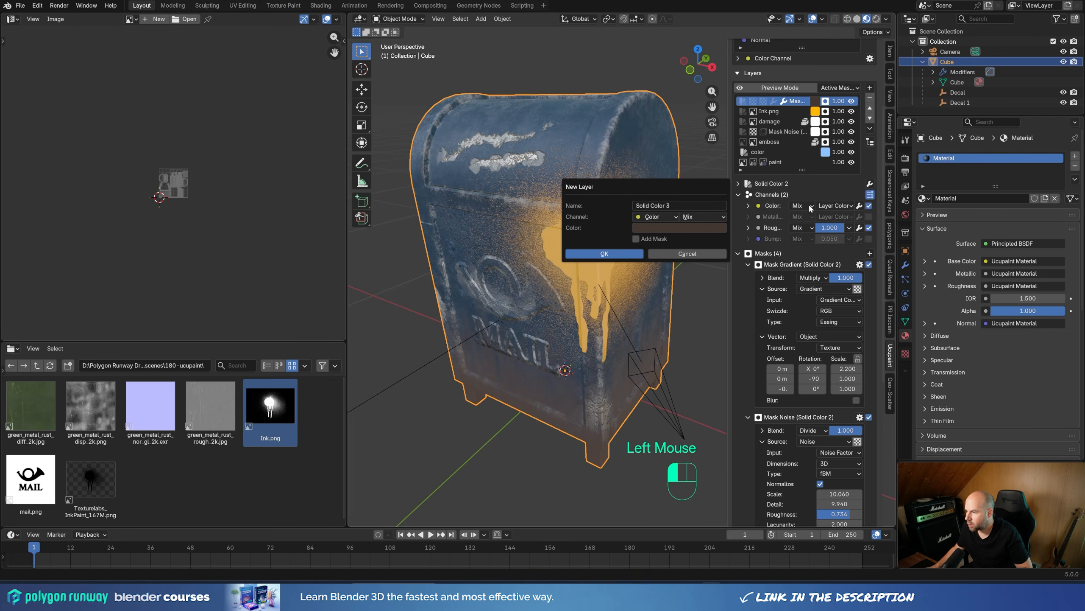
{"action": "left_click", "coordinate": [656, 217]}
{"action": "left_click", "coordinate": [660, 262]}
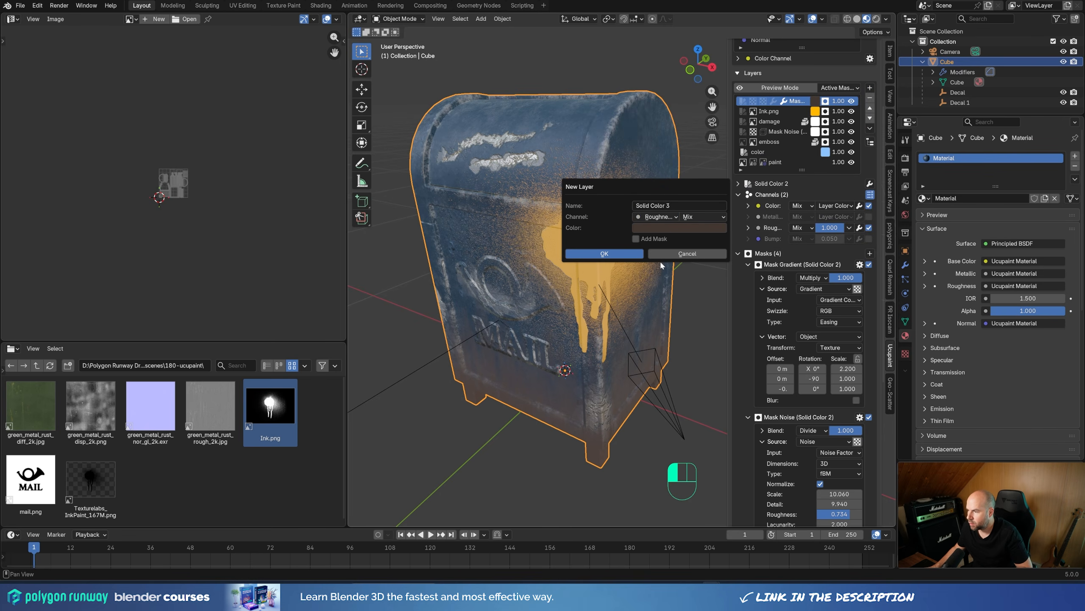
{"action": "left_click", "coordinate": [674, 230]}
{"action": "left_click_drag", "start_coordinate": [725, 121], "coordinate": [725, 99]}
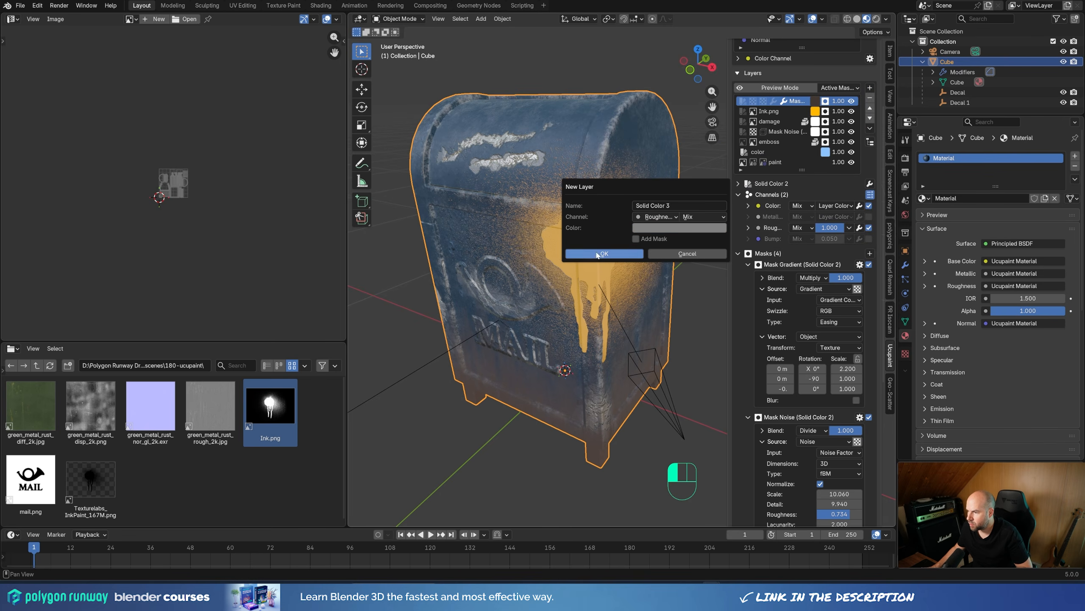
{"action": "left_click", "coordinate": [605, 254]}
Step: Move the gray roughness layer below the dark brown dirt layer and check the mailbox's shine
{"action": "left_click", "coordinate": [869, 236]}
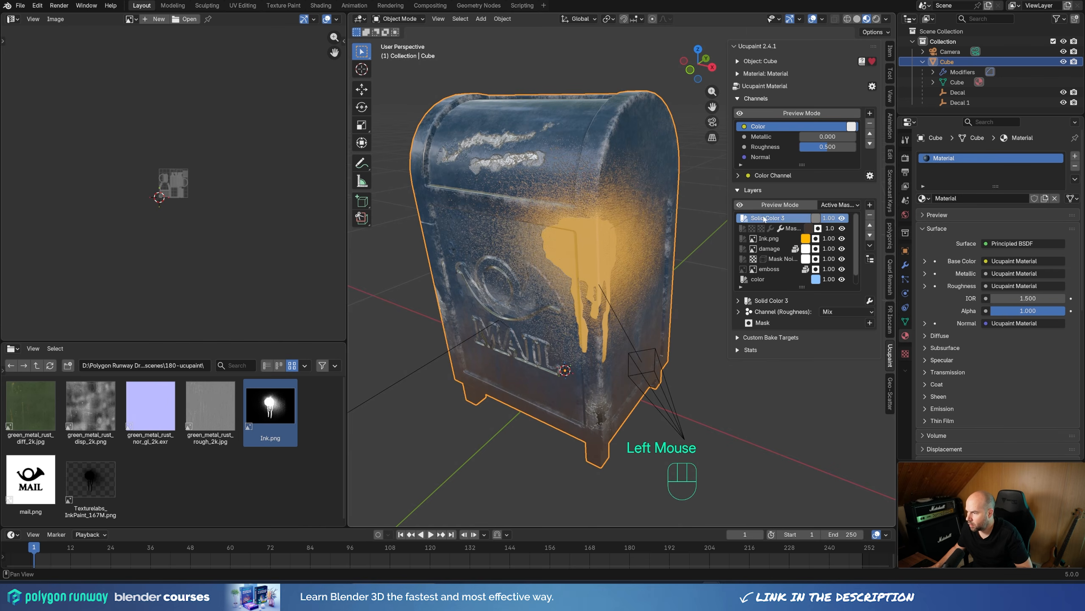
{"action": "left_click", "coordinate": [870, 237]}
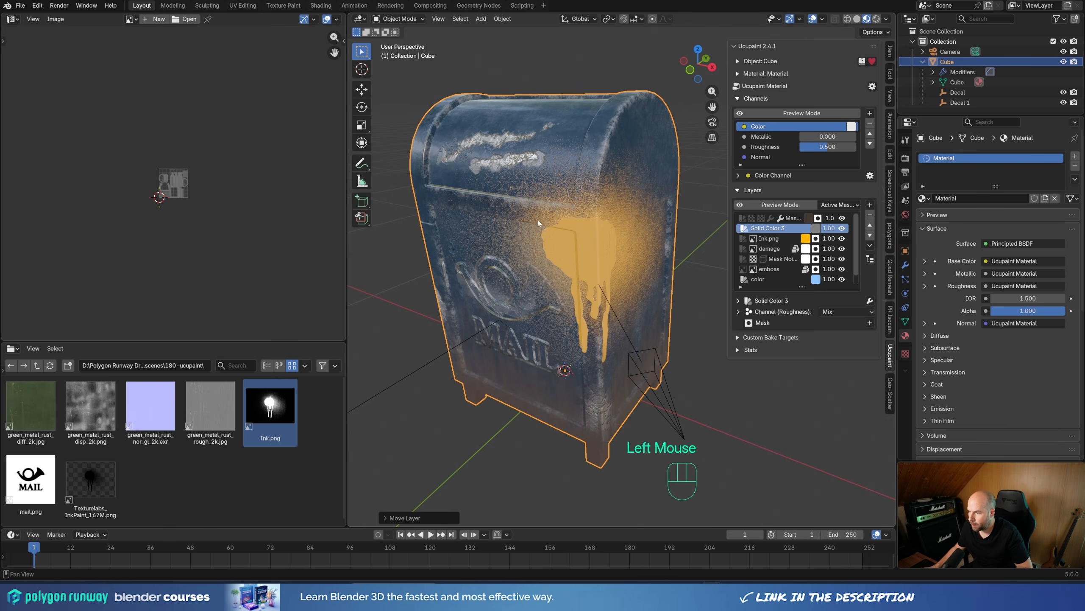
{"action": "mouse_move", "coordinate": [538, 222]}
{"action": "middle_mouse_down"}
{"action": "mouse_move", "coordinate": [536, 189]}
{"action": "mouse_move", "coordinate": [538, 219]}
{"action": "middle_mouse_up"}
{"action": "middle_click_drag", "start_coordinate": [538, 219], "coordinate": [557, 224], "text": "shift"}
{"action": "middle_click_drag", "start_coordinate": [556, 224], "coordinate": [559, 226]}
Step: Brighten the roughness layer's gray to a value of about 0.712 and check the mailbox's surface
{"action": "left_click", "coordinate": [816, 229]}
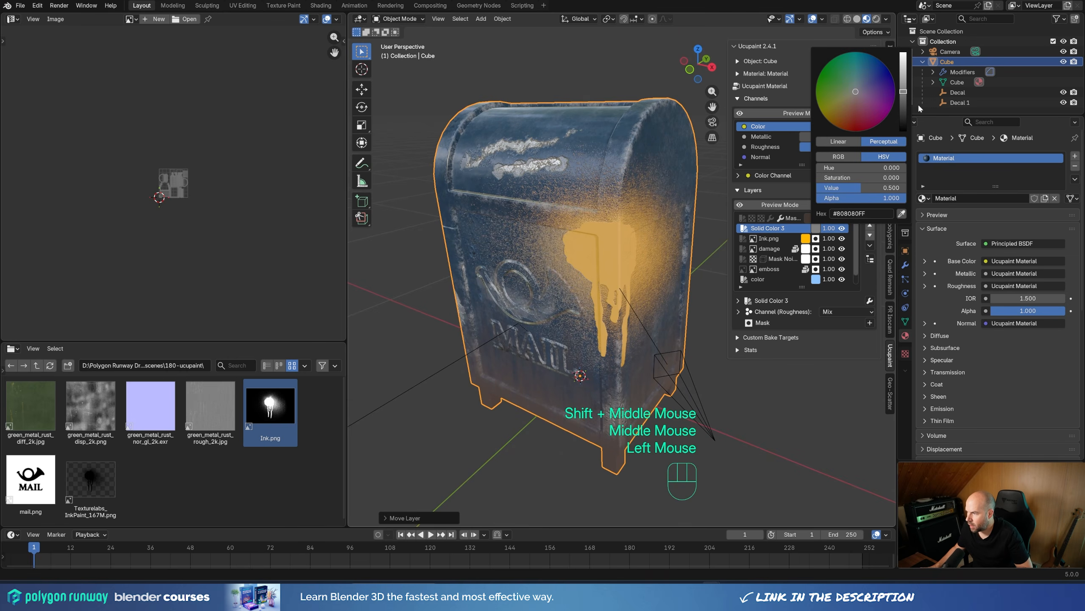
{"action": "left_click_drag", "start_coordinate": [903, 93], "coordinate": [904, 74]}
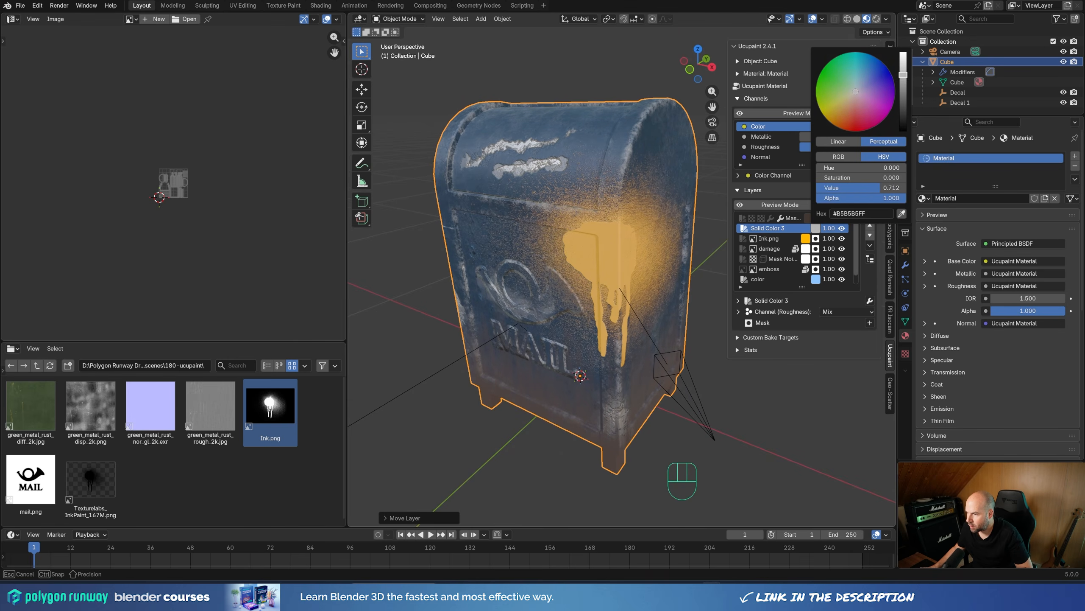
{"action": "mouse_move", "coordinate": [590, 222]}
{"action": "middle_mouse_down"}
{"action": "mouse_move", "coordinate": [552, 180]}
{"action": "mouse_move", "coordinate": [612, 178]}
{"action": "middle_mouse_up"}
{"action": "scroll", "coordinate": [612, 178], "scroll_direction": "down", "scroll_amount": 1}
{"action": "scroll", "coordinate": [612, 178], "scroll_direction": "up", "scroll_amount": 3}
{"action": "scroll", "coordinate": [574, 85], "scroll_direction": "down", "scroll_amount": 3}
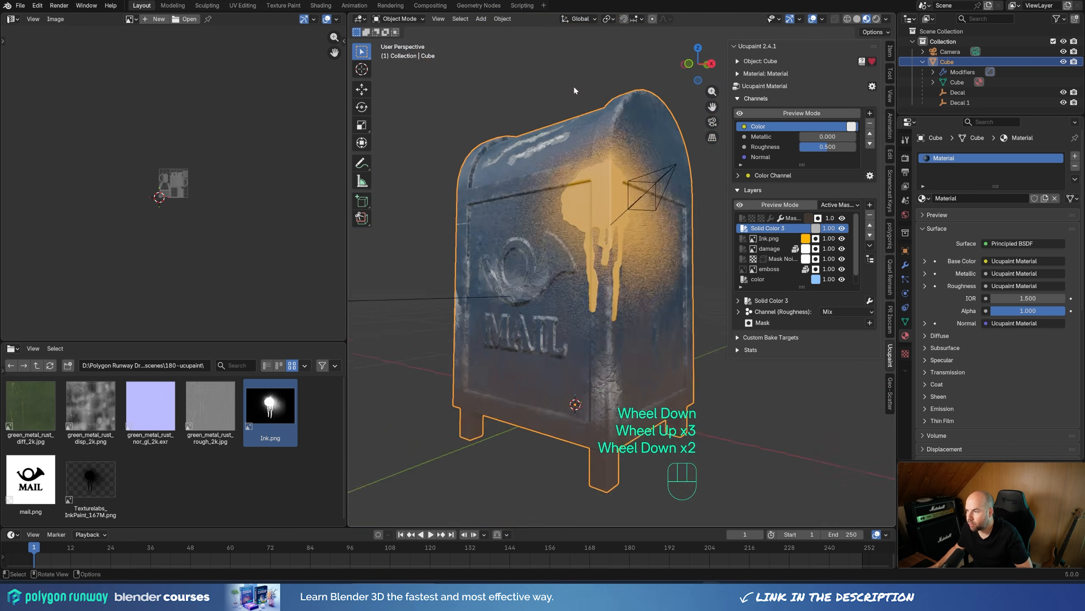
{"action": "middle_click_drag", "start_coordinate": [574, 85], "coordinate": [553, 89]}
Step: Move the Ink.png layer above the gray roughness layer and inspect the ink's gloss on the mailbox
{"action": "left_click", "coordinate": [766, 238]}
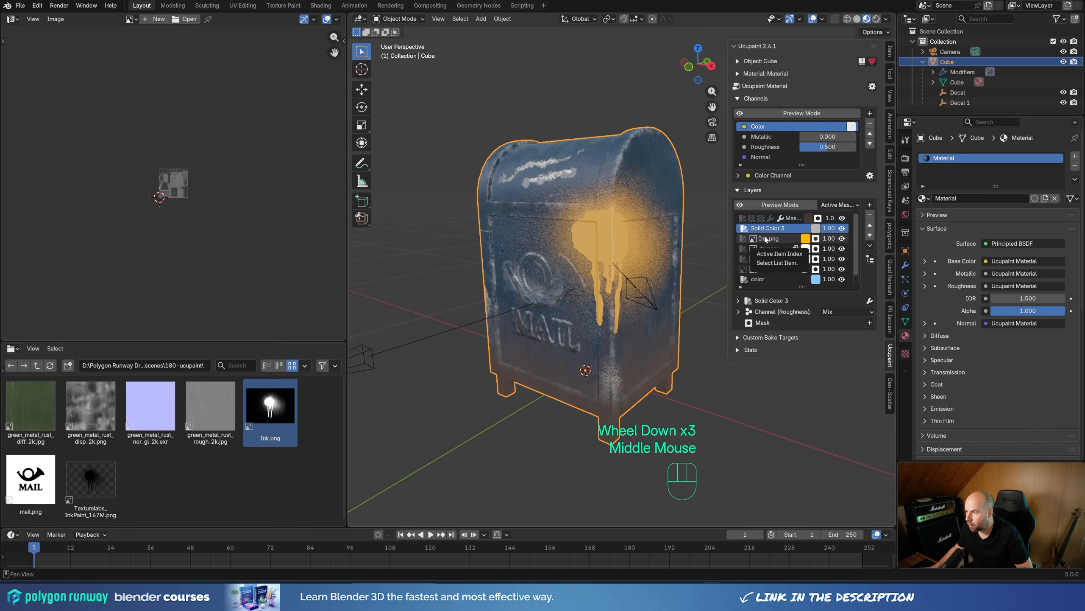
{"action": "left_click", "coordinate": [869, 225]}
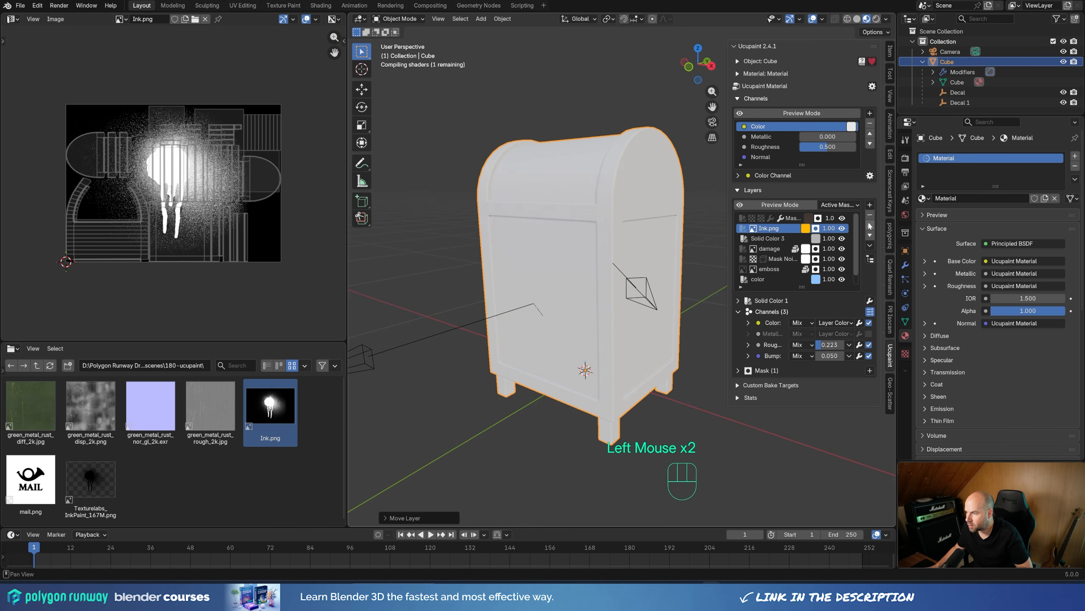
{"action": "middle_click_drag", "start_coordinate": [607, 231], "coordinate": [586, 201]}
{"action": "scroll", "coordinate": [590, 201], "scroll_direction": "up", "scroll_amount": 4}
{"action": "middle_click_drag", "start_coordinate": [592, 203], "coordinate": [611, 209]}
{"action": "scroll", "coordinate": [611, 210], "scroll_direction": "down", "scroll_amount": 2}
{"action": "mouse_move", "coordinate": [613, 214]}
{"action": "middle_mouse_down", "text": "shift"}
{"action": "mouse_move", "coordinate": [626, 247]}
{"action": "mouse_move", "coordinate": [614, 203]}
{"action": "middle_mouse_up", "text": "shift"}
{"action": "middle_click_drag", "start_coordinate": [613, 203], "coordinate": [606, 202]}
{"action": "middle_click_drag", "start_coordinate": [551, 161], "coordinate": [671, 247]}
{"action": "scroll", "coordinate": [551, 139], "scroll_direction": "down", "scroll_amount": 2}
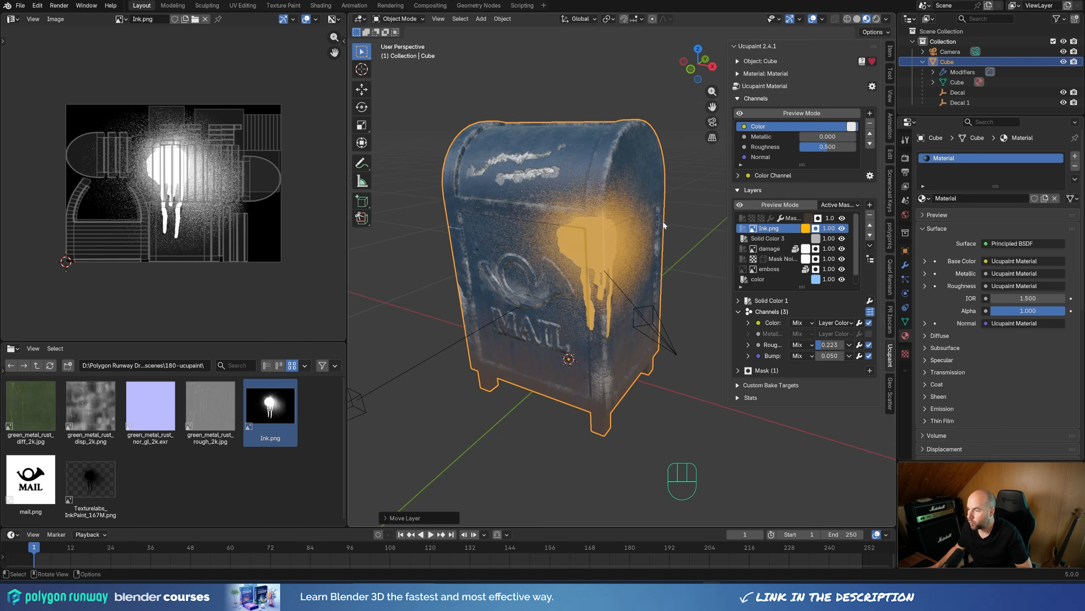
{"action": "middle_click_drag", "start_coordinate": [645, 195], "coordinate": [625, 235], "text": "shift"}
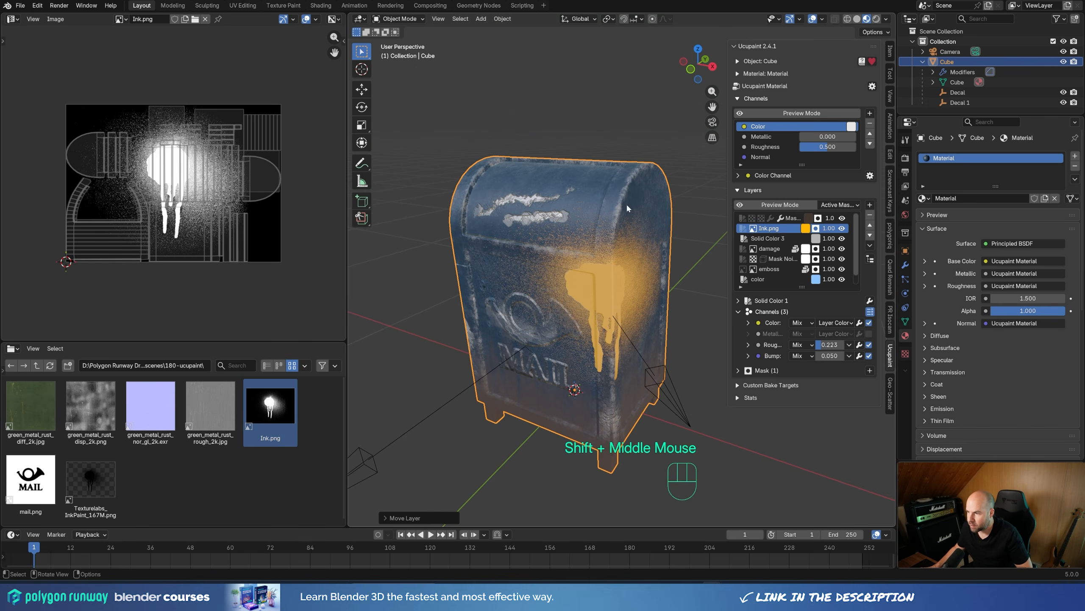
Step: Set the edge wear layer's Edge Detect mask radius to 0.01
{"action": "left_click", "coordinate": [777, 261]}
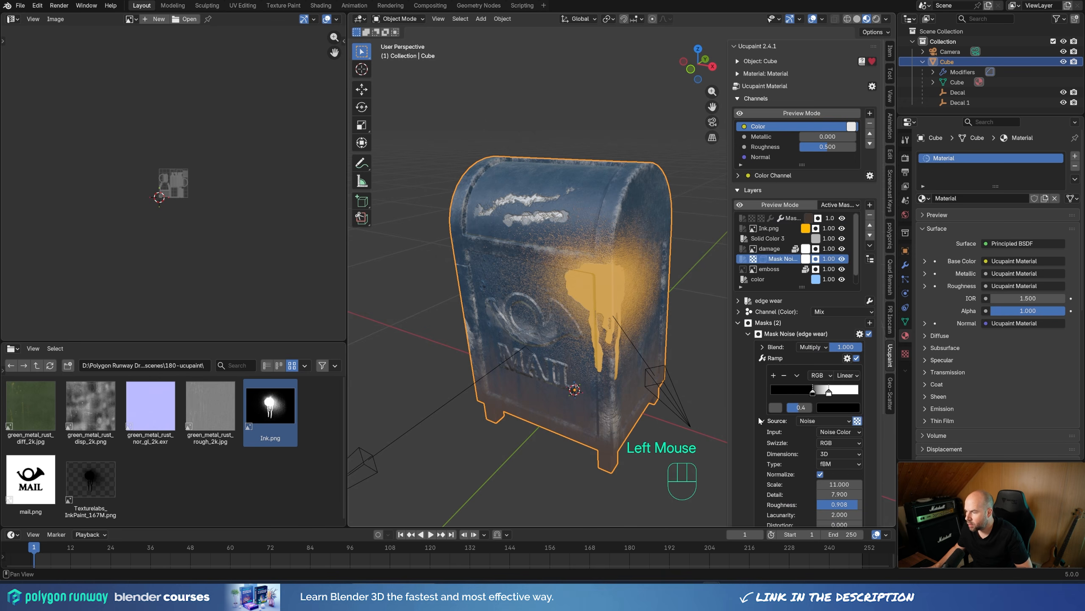
{"action": "scroll", "coordinate": [759, 421], "scroll_direction": "down", "scroll_amount": 3}
{"action": "left_click", "coordinate": [839, 454]}
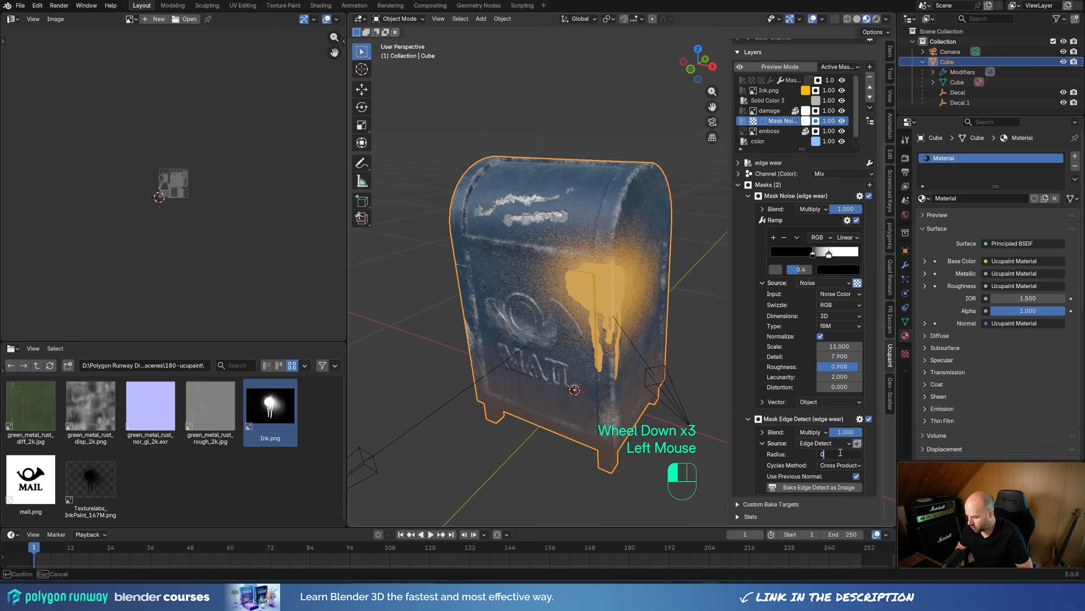
{"action": "type", "text": "0.0"}
{"action": "key", "text": "BackSpace"}
{"action": "key", "text": "BackSpace"}
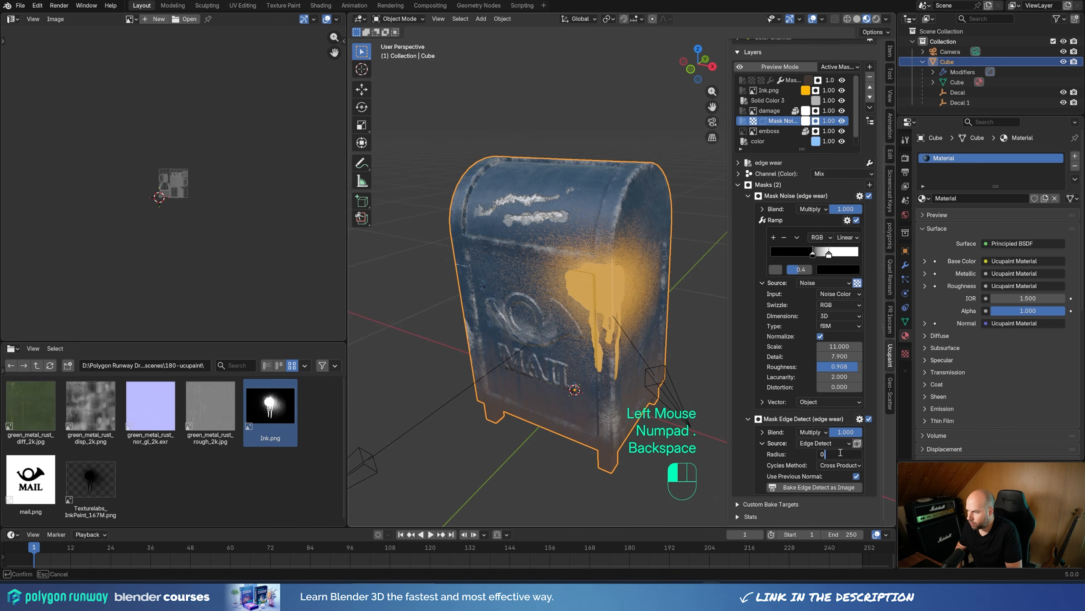
{"action": "type", "text": "01"}
{"action": "key", "text": "Return"}
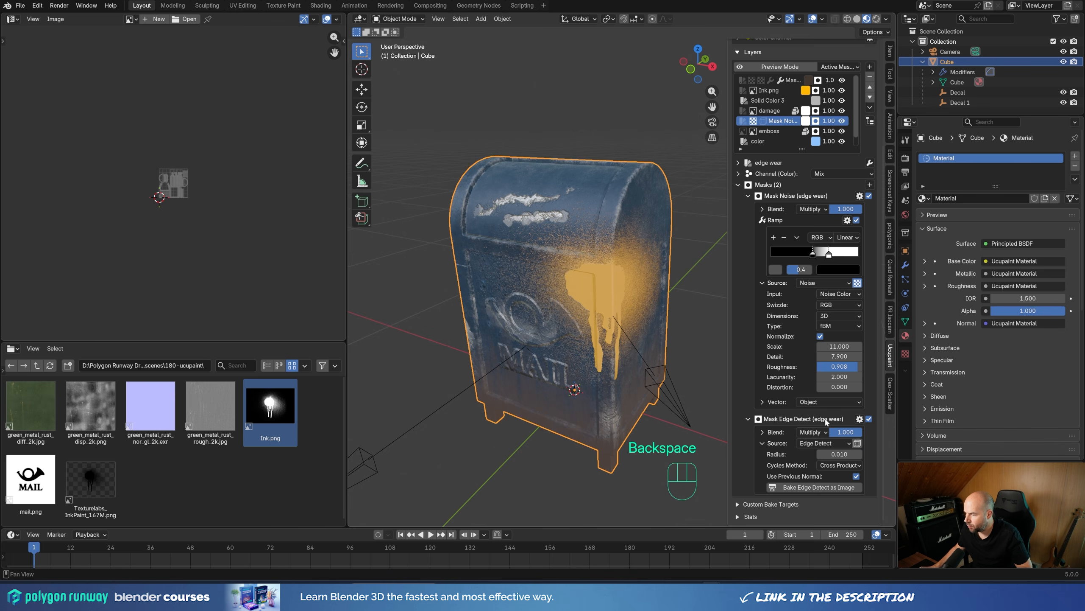
Step: Set the edge wear layer's noise mask scale to 11.700 and save the file
{"action": "mouse_move", "coordinate": [839, 346]}
{"action": "left_mouse_down"}
{"action": "mouse_move", "coordinate": [806, 347]}
{"action": "mouse_move", "coordinate": [831, 346]}
{"action": "left_mouse_up"}
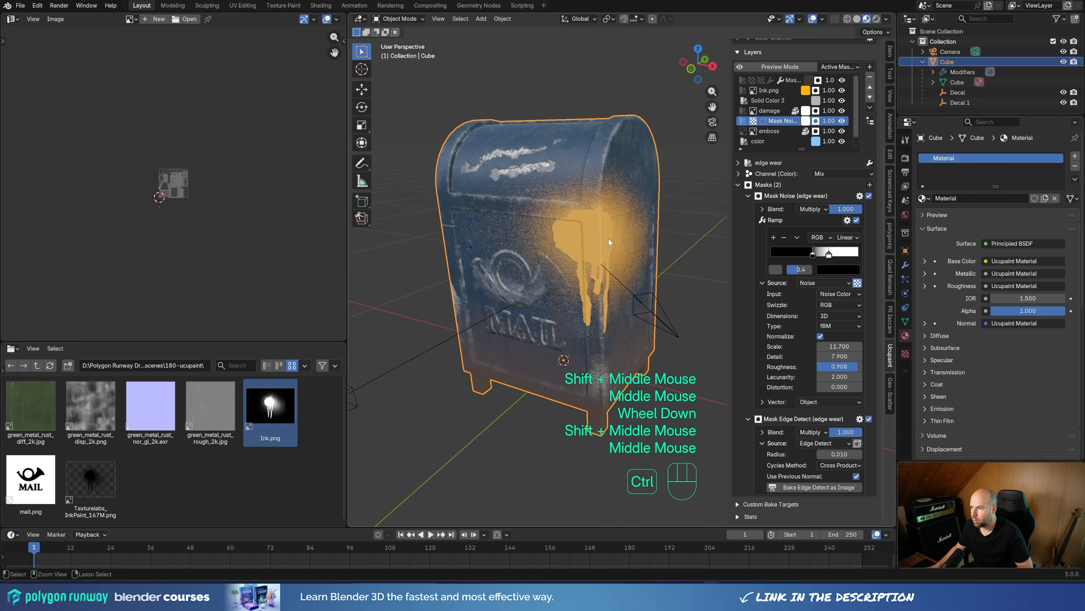
{"action": "key", "text": "ctrl+s"}
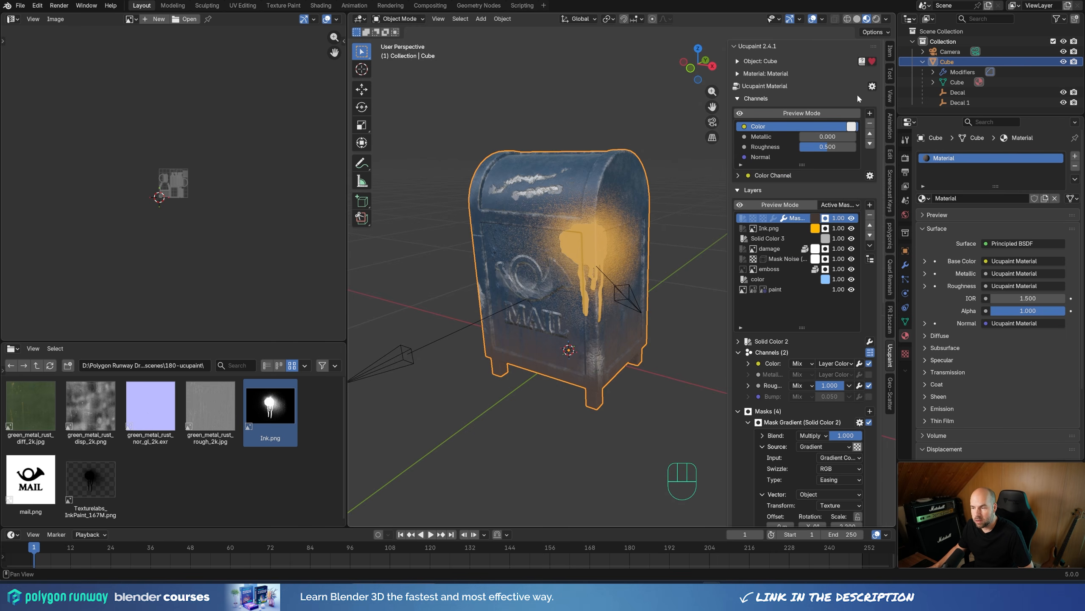
{"action": "left_click", "coordinate": [873, 86]}
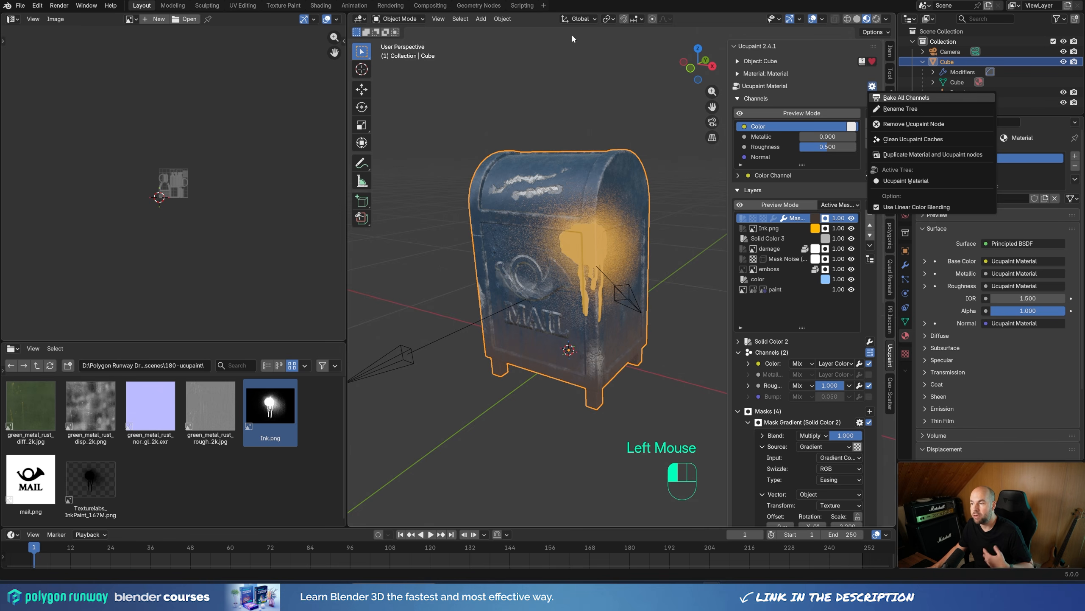
{"action": "left_click", "coordinate": [668, 299]}
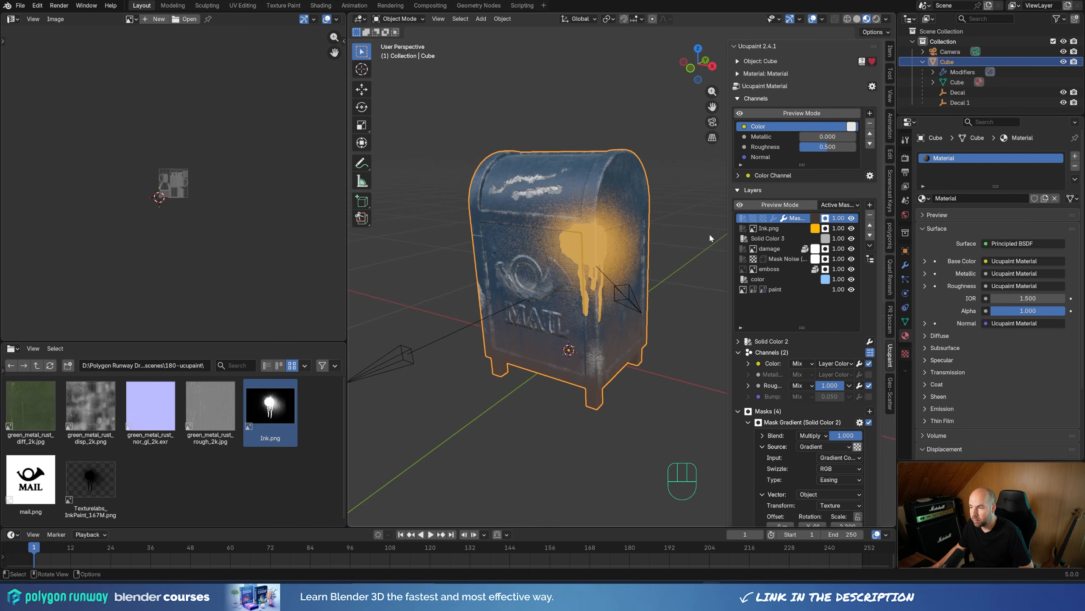